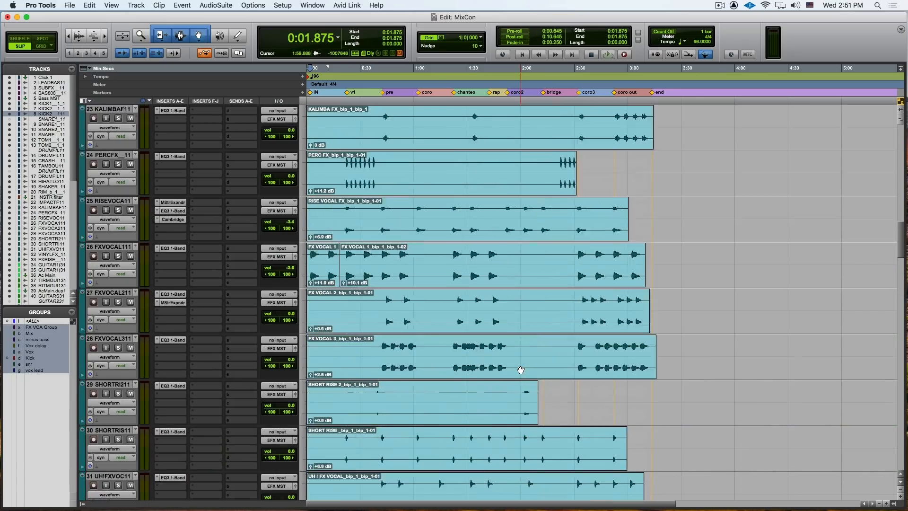
Play the song from the intro and review the tracks from the bass through the drums, effects and guitars to the plucks
{"action": "scroll", "coordinate": [520, 370], "scroll_direction": "up", "scroll_amount": 10}
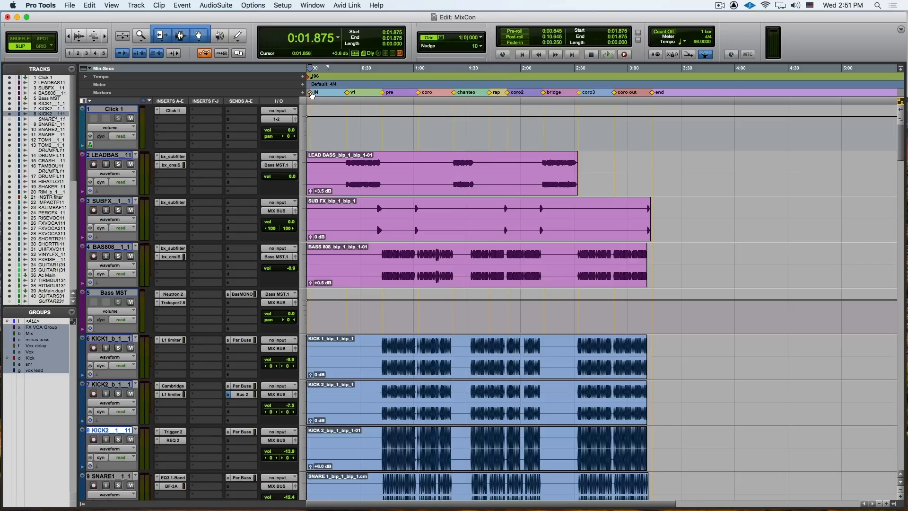
{"action": "key", "text": "space"}
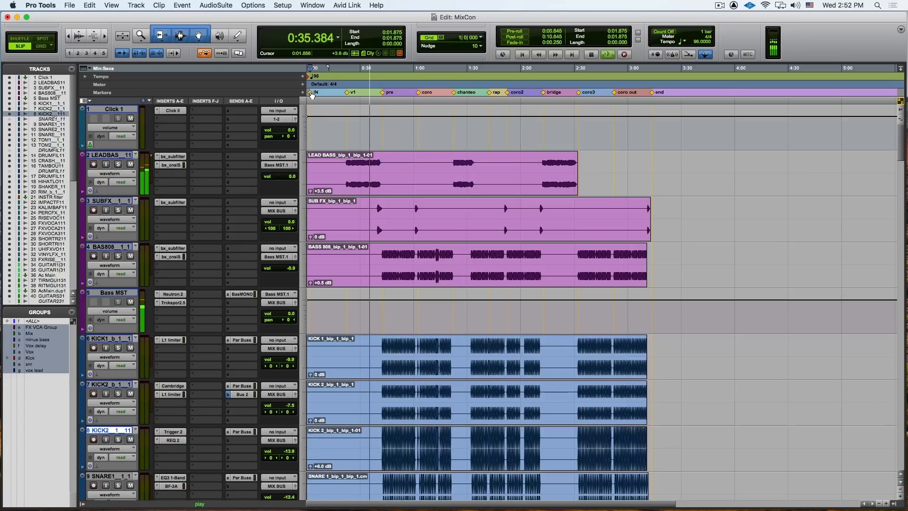
{"action": "scroll", "coordinate": [331, 182], "scroll_direction": "down", "scroll_amount": 10}
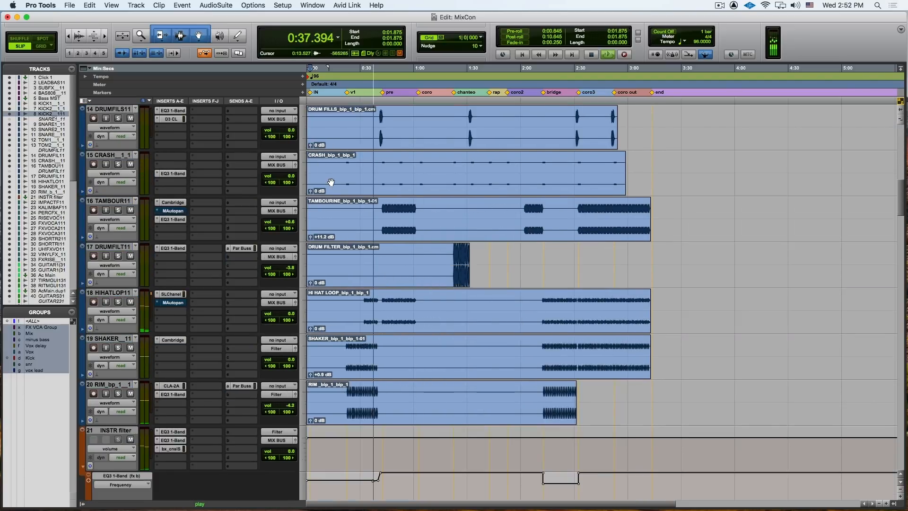
{"action": "scroll", "coordinate": [331, 182], "scroll_direction": "down", "scroll_amount": 10}
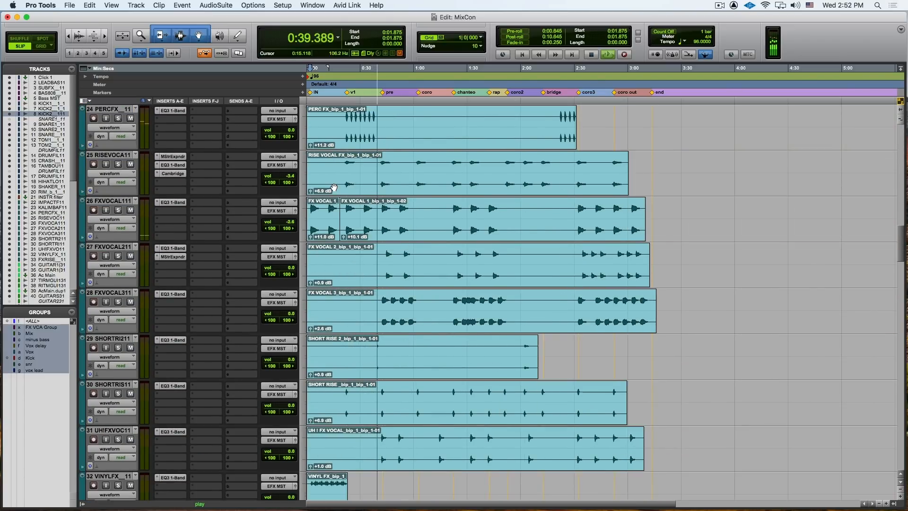
{"action": "scroll", "coordinate": [334, 187], "scroll_direction": "down", "scroll_amount": 1}
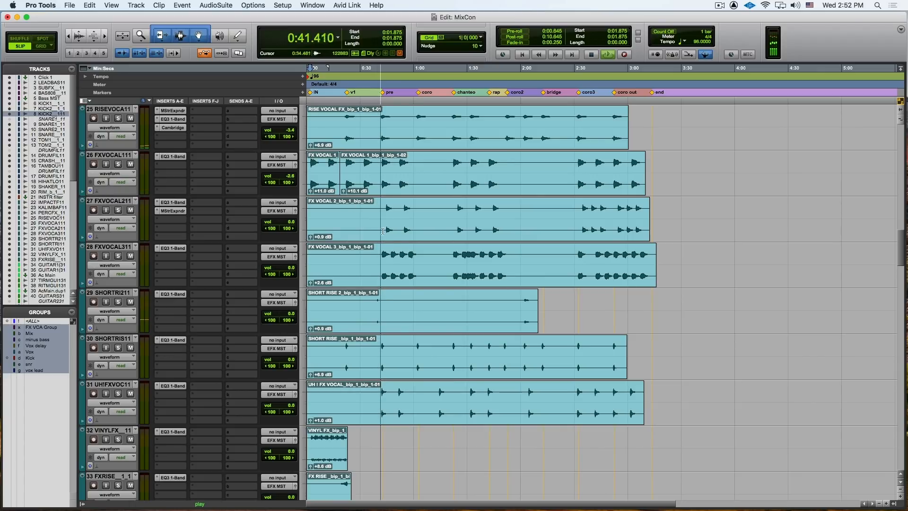
{"action": "scroll", "coordinate": [391, 244], "scroll_direction": "down", "scroll_amount": 2}
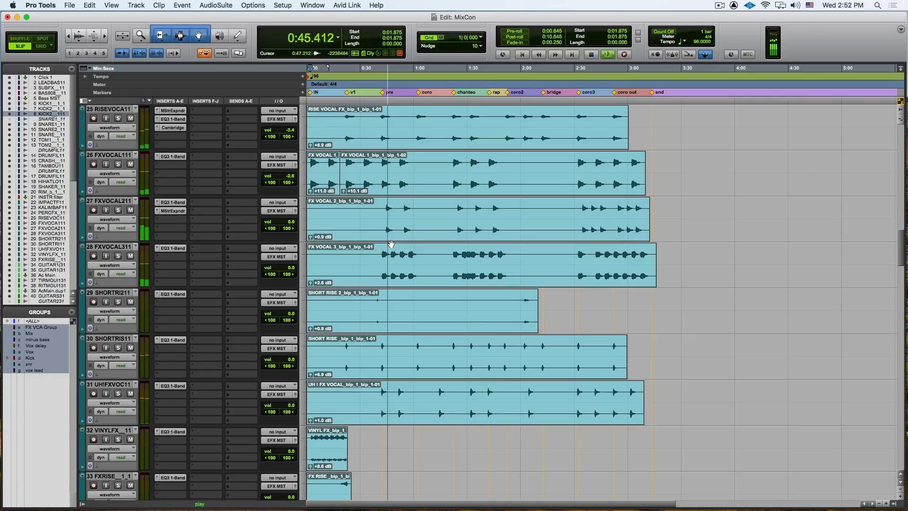
{"action": "scroll", "coordinate": [391, 244], "scroll_direction": "down", "scroll_amount": 2}
{"action": "scroll", "coordinate": [392, 244], "scroll_direction": "down", "scroll_amount": 8}
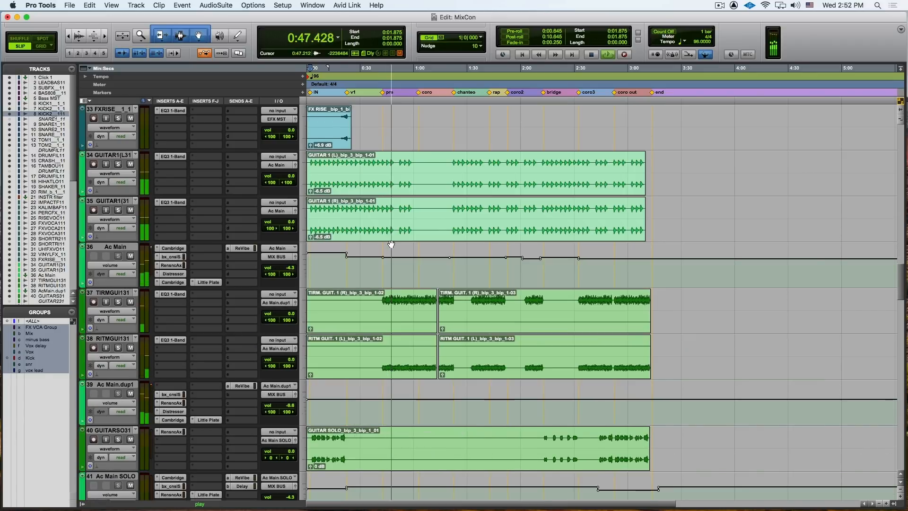
{"action": "scroll", "coordinate": [392, 244], "scroll_direction": "down", "scroll_amount": 5}
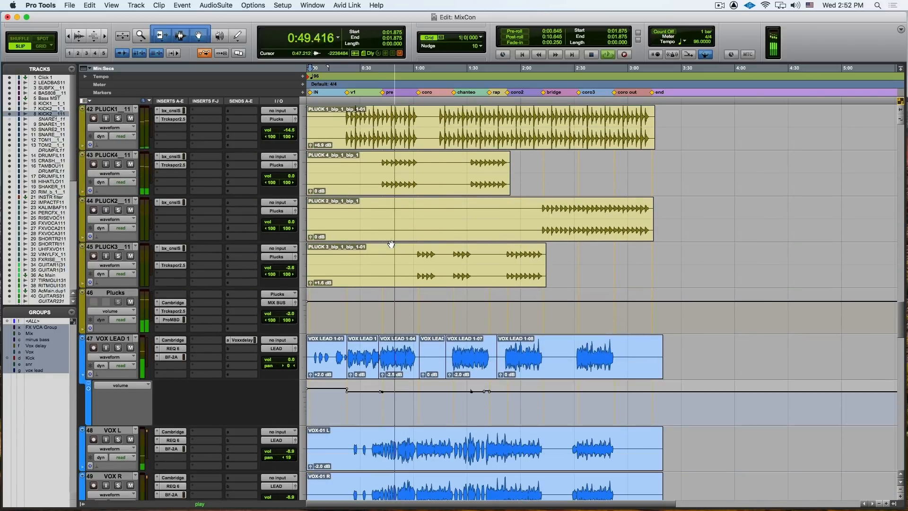
Add a second automation lane beneath the VOX LEAD 1 track and set it to the Voxx delayyy send level
{"action": "scroll", "coordinate": [392, 244], "scroll_direction": "down", "scroll_amount": 1}
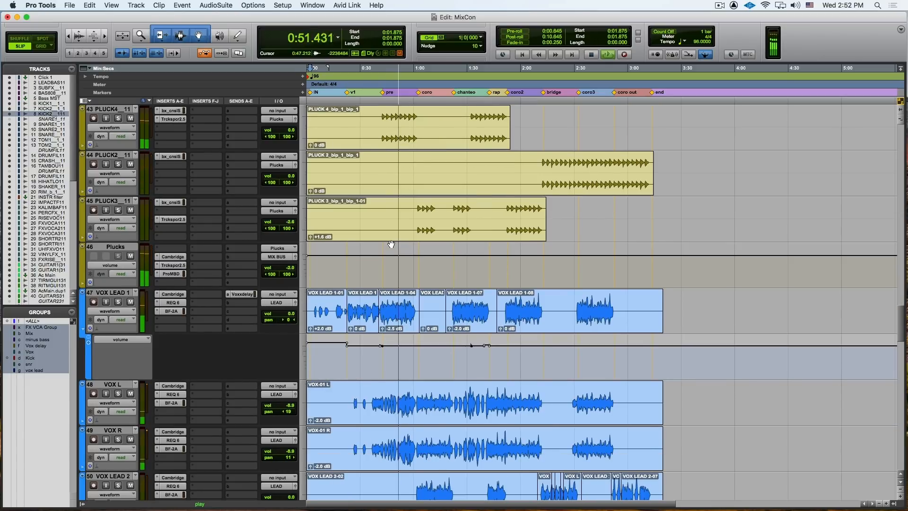
{"action": "left_click", "coordinate": [89, 343]}
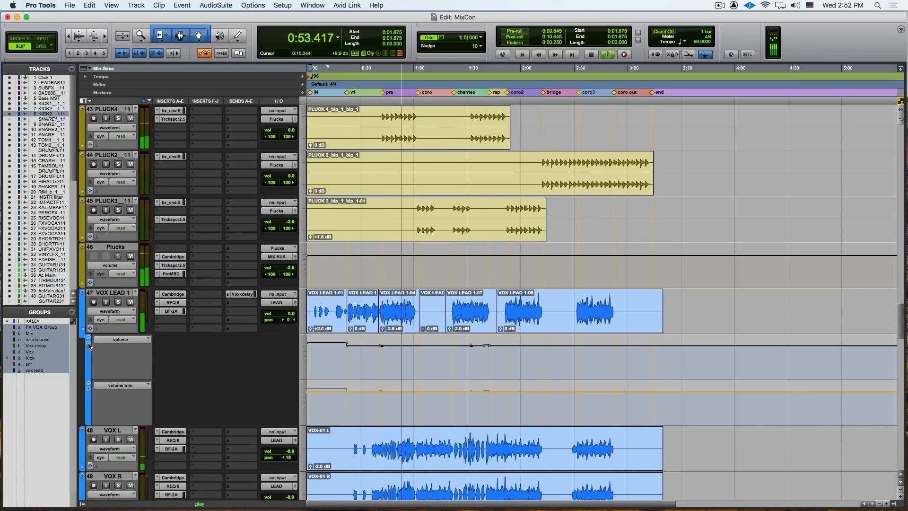
{"action": "left_click", "coordinate": [112, 385]}
{"action": "mouse_move", "coordinate": [198, 410]}
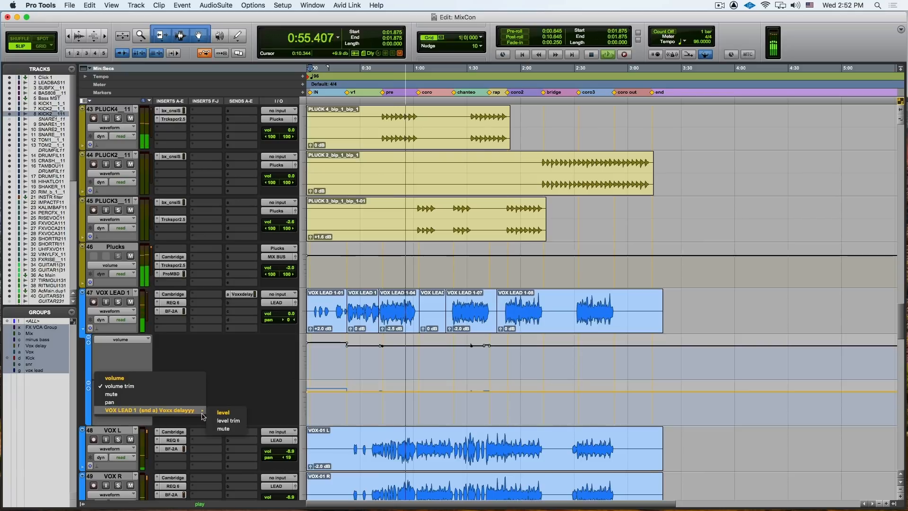
{"action": "left_click", "coordinate": [235, 415]}
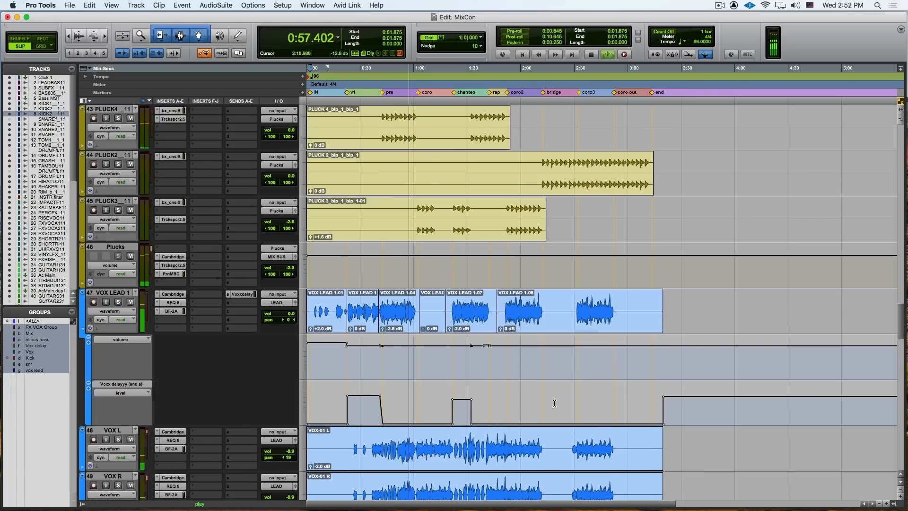
Check which automation parameters the LEAD track's lane offers, and hide its 4th dly send level lane
{"action": "scroll", "coordinate": [555, 404], "scroll_direction": "down", "scroll_amount": 4}
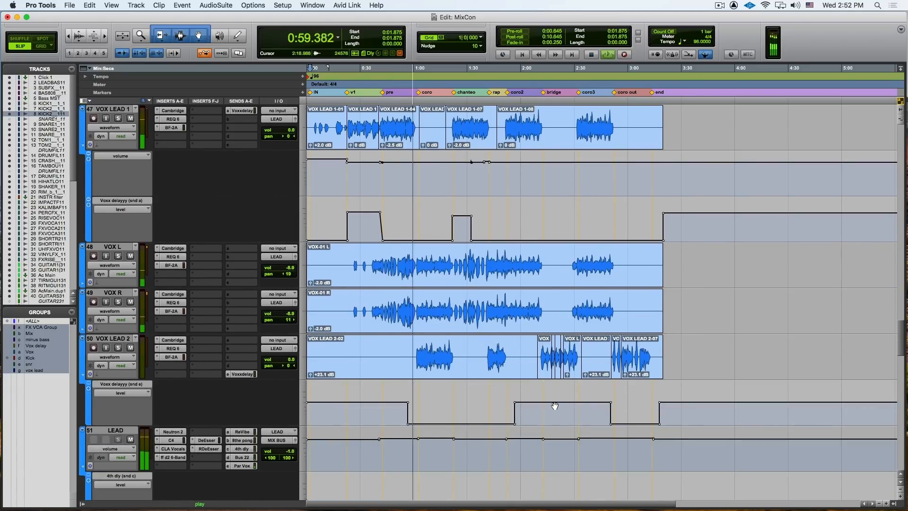
{"action": "scroll", "coordinate": [555, 405], "scroll_direction": "down", "scroll_amount": 2}
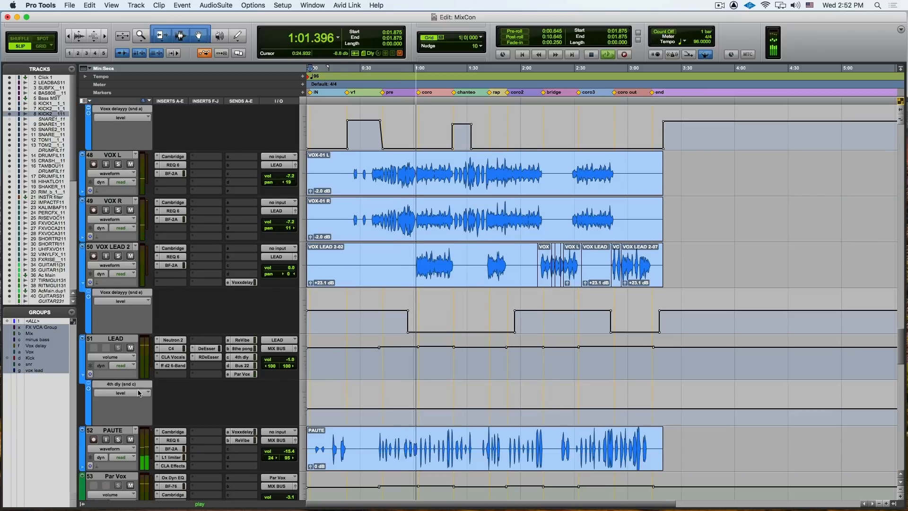
{"action": "left_click", "coordinate": [105, 392]}
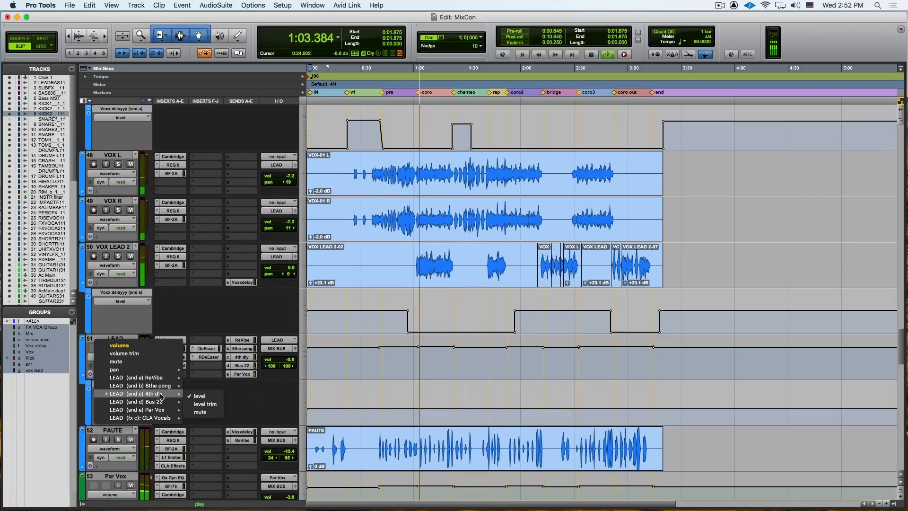
{"action": "left_click", "coordinate": [365, 391]}
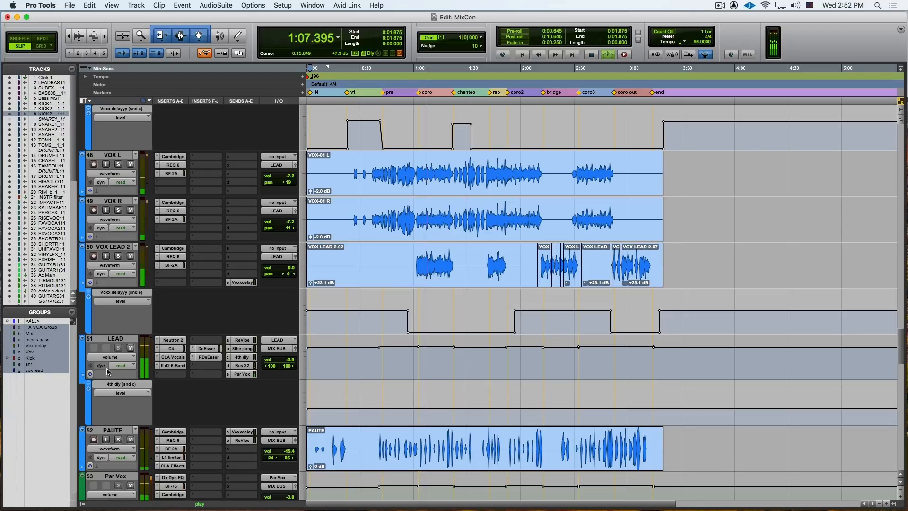
{"action": "left_click", "coordinate": [83, 375]}
Review the vocal tracks during playback, and go back over the plucks, guitars and effects up to the percussion
{"action": "scroll", "coordinate": [323, 391], "scroll_direction": "down", "scroll_amount": 2}
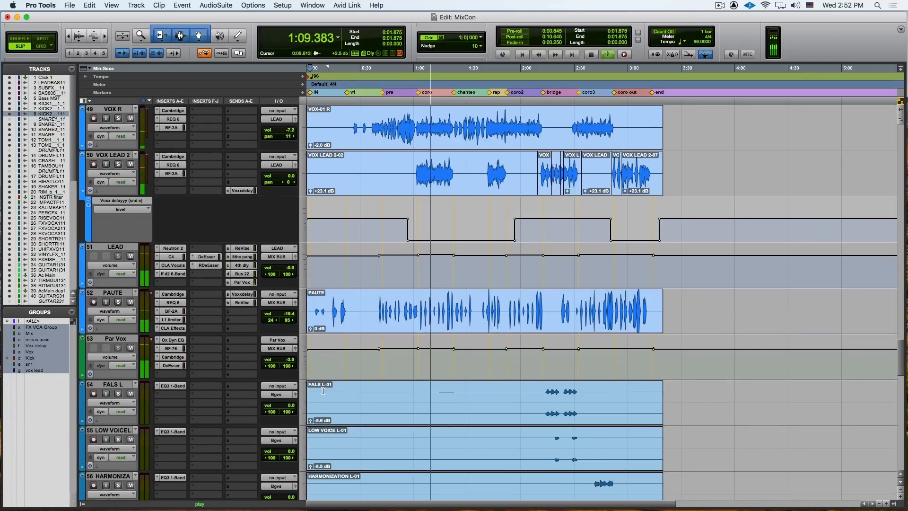
{"action": "scroll", "coordinate": [323, 390], "scroll_direction": "down", "scroll_amount": 3}
{"action": "scroll", "coordinate": [323, 390], "scroll_direction": "up", "scroll_amount": 2}
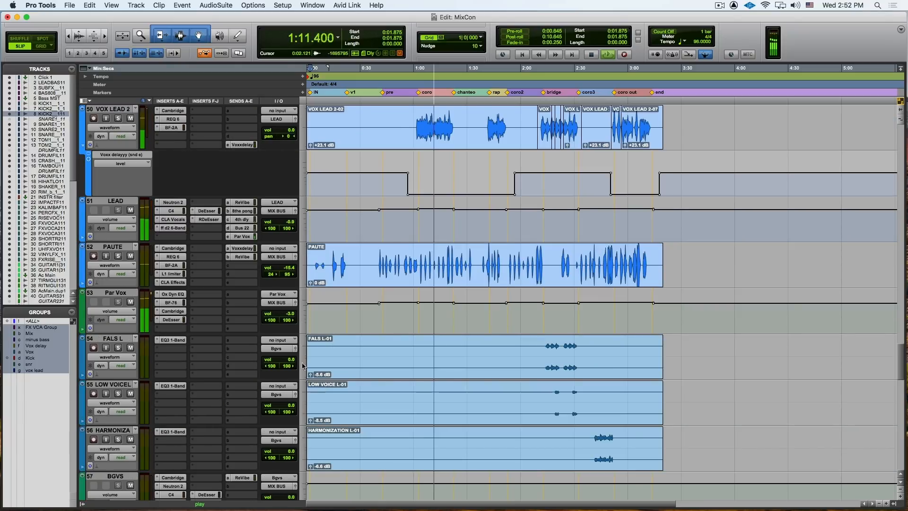
{"action": "scroll", "coordinate": [278, 327], "scroll_direction": "up", "scroll_amount": 2}
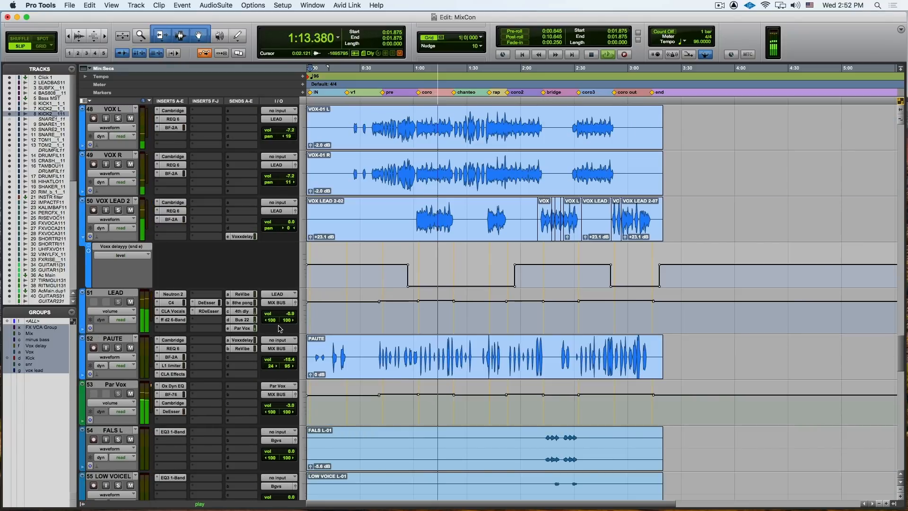
{"action": "scroll", "coordinate": [296, 338], "scroll_direction": "up", "scroll_amount": 3}
{"action": "scroll", "coordinate": [296, 338], "scroll_direction": "up", "scroll_amount": 2}
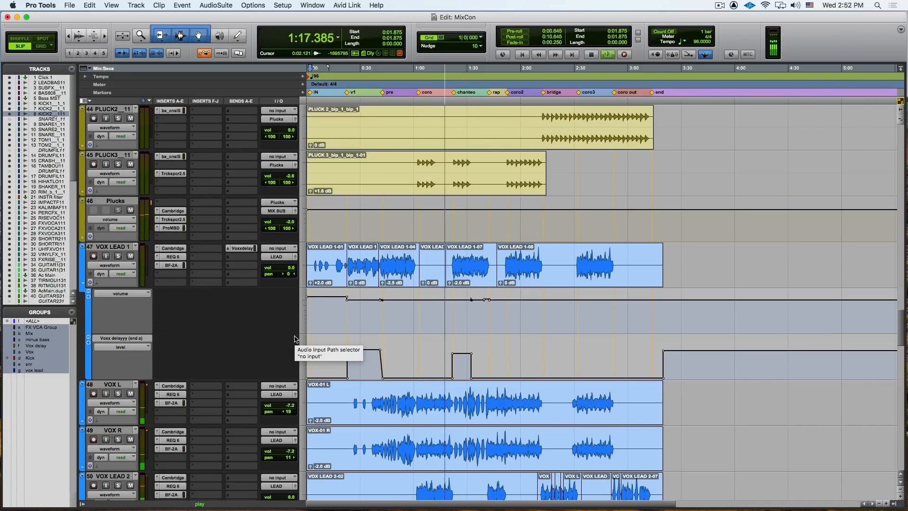
{"action": "scroll", "coordinate": [296, 339], "scroll_direction": "up", "scroll_amount": 2}
{"action": "scroll", "coordinate": [296, 338], "scroll_direction": "up", "scroll_amount": 2}
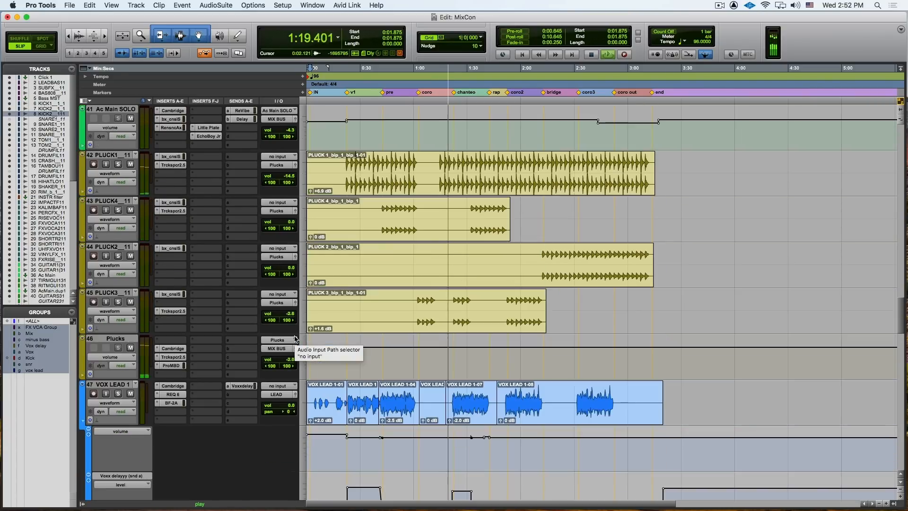
{"action": "scroll", "coordinate": [296, 339], "scroll_direction": "up", "scroll_amount": 6}
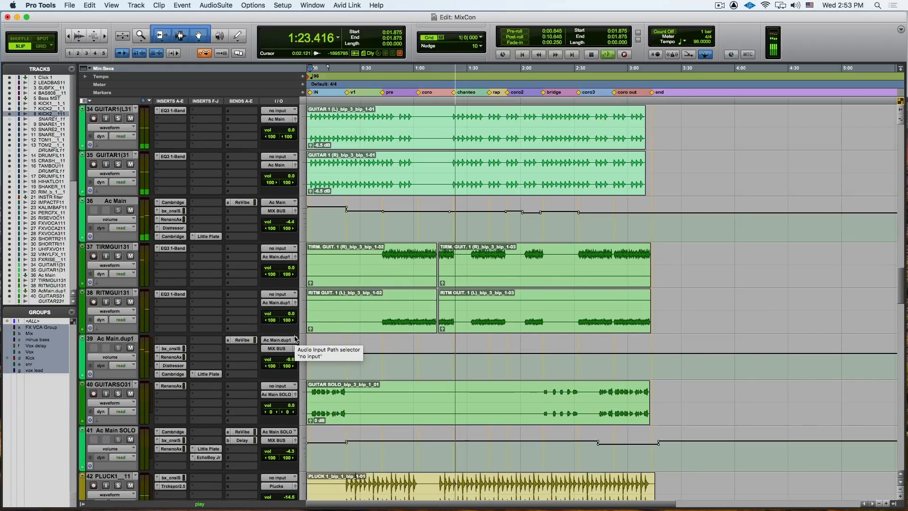
{"action": "scroll", "coordinate": [296, 338], "scroll_direction": "up", "scroll_amount": 8}
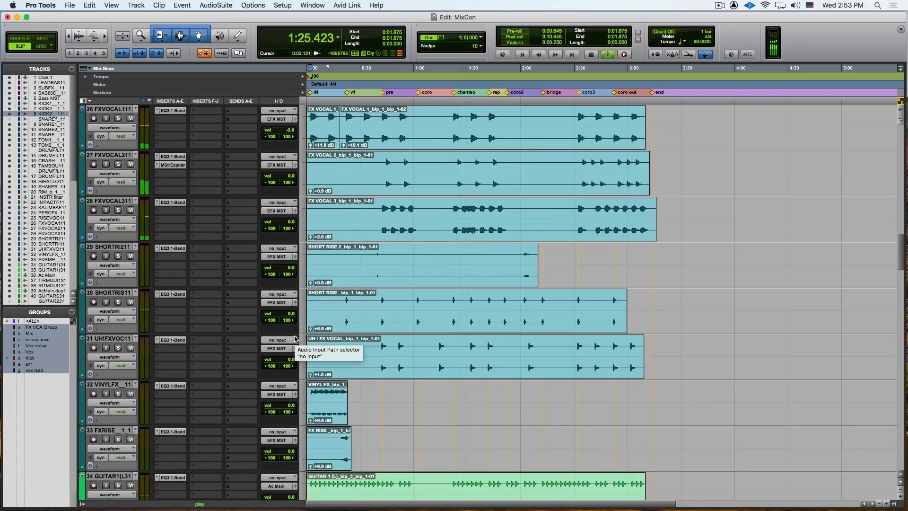
{"action": "scroll", "coordinate": [296, 338], "scroll_direction": "up", "scroll_amount": 11}
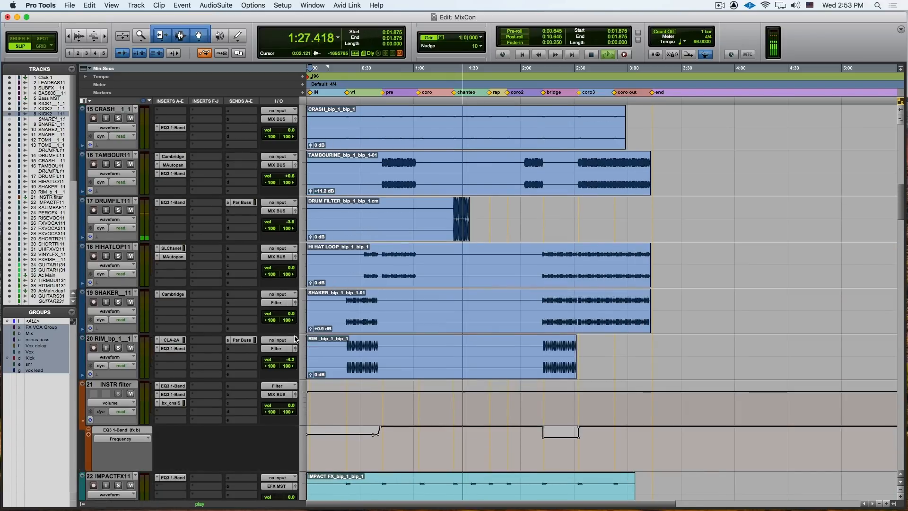
Examine the drum, percussion, tom, snare, kick and bass tracks with their inserts and clips while the song plays
{"action": "scroll", "coordinate": [296, 339], "scroll_direction": "up", "scroll_amount": 1}
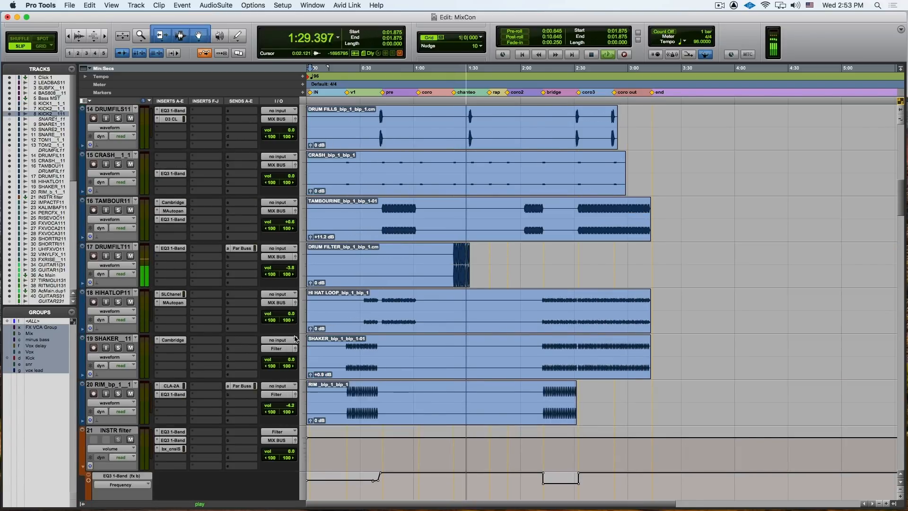
{"action": "scroll", "coordinate": [336, 385], "scroll_direction": "down", "scroll_amount": 1}
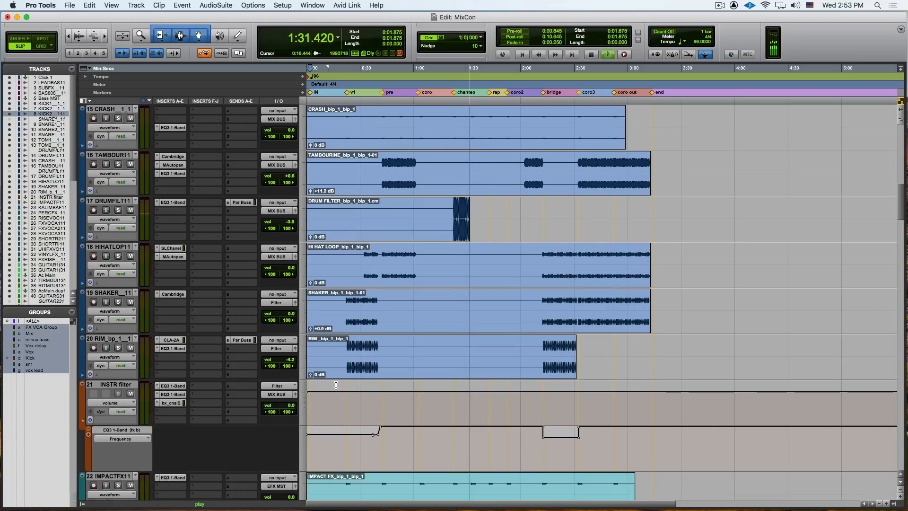
{"action": "scroll", "coordinate": [336, 385], "scroll_direction": "up", "scroll_amount": 2}
{"action": "scroll", "coordinate": [335, 385], "scroll_direction": "down", "scroll_amount": 2}
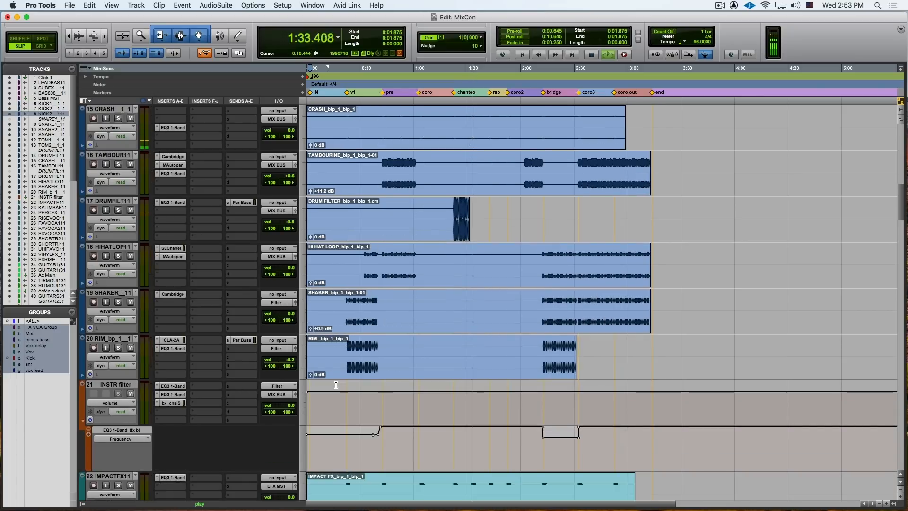
{"action": "scroll", "coordinate": [336, 385], "scroll_direction": "up", "scroll_amount": 3}
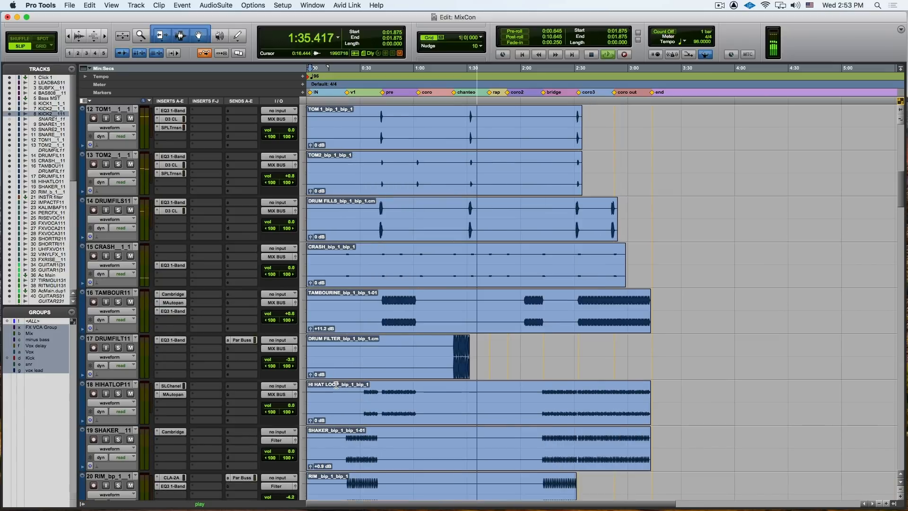
{"action": "scroll", "coordinate": [336, 385], "scroll_direction": "up", "scroll_amount": 1}
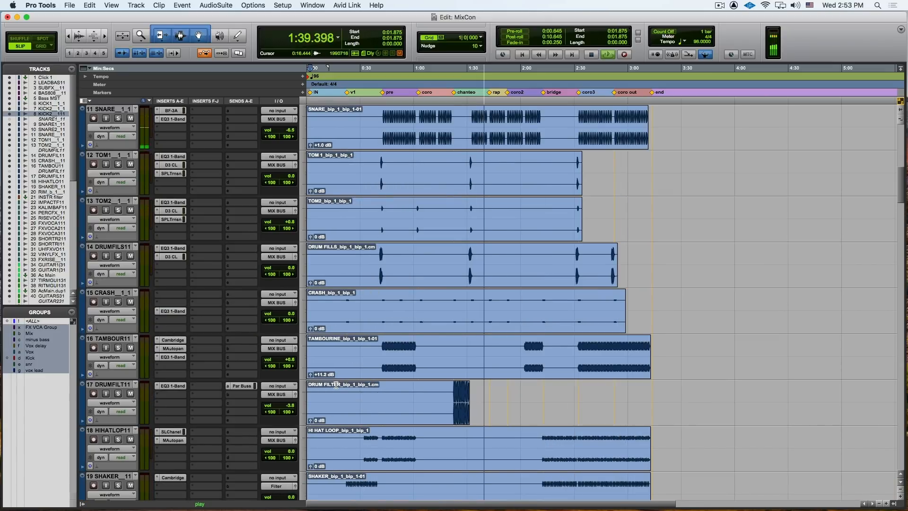
{"action": "scroll", "coordinate": [336, 385], "scroll_direction": "up", "scroll_amount": 2}
{"action": "scroll", "coordinate": [336, 385], "scroll_direction": "up", "scroll_amount": 2}
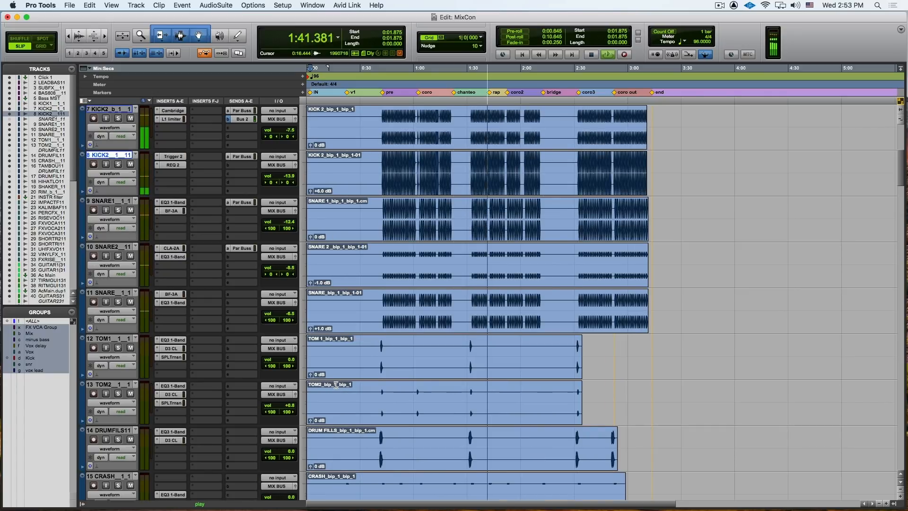
{"action": "scroll", "coordinate": [336, 385], "scroll_direction": "up", "scroll_amount": 2}
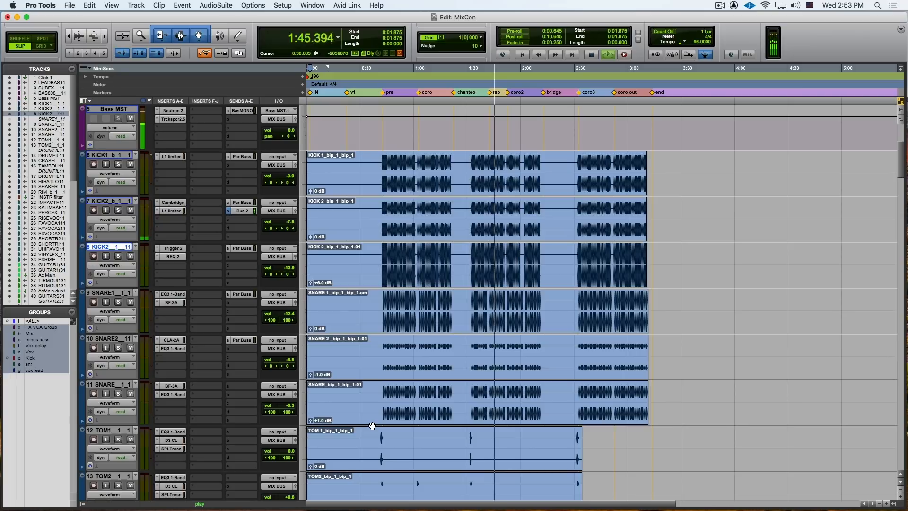
{"action": "scroll", "coordinate": [372, 425], "scroll_direction": "up", "scroll_amount": 2}
{"action": "scroll", "coordinate": [372, 425], "scroll_direction": "up", "scroll_amount": 2}
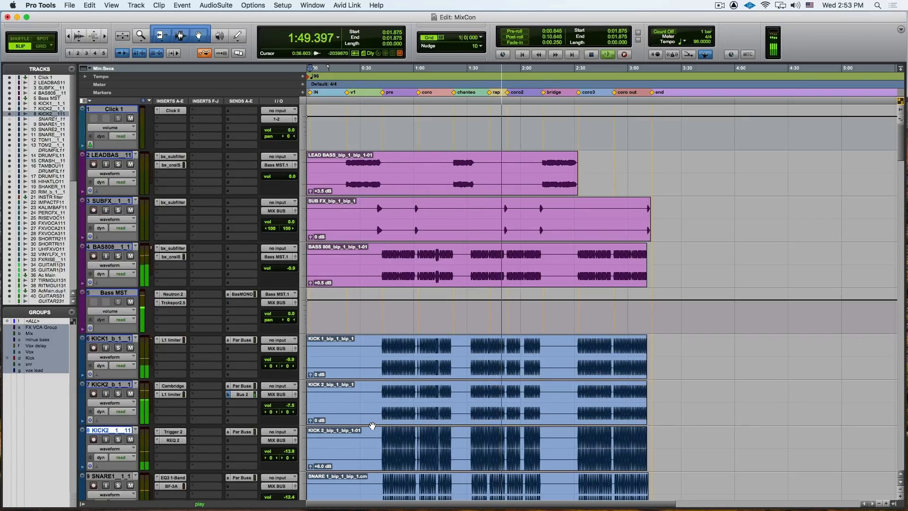
Survey the session during playback from the kicks through effects, guitars, vocals and delay returns to the MIX BUS and Master 1 tracks
{"action": "scroll", "coordinate": [372, 425], "scroll_direction": "down", "scroll_amount": 2}
{"action": "scroll", "coordinate": [372, 426], "scroll_direction": "down", "scroll_amount": 2}
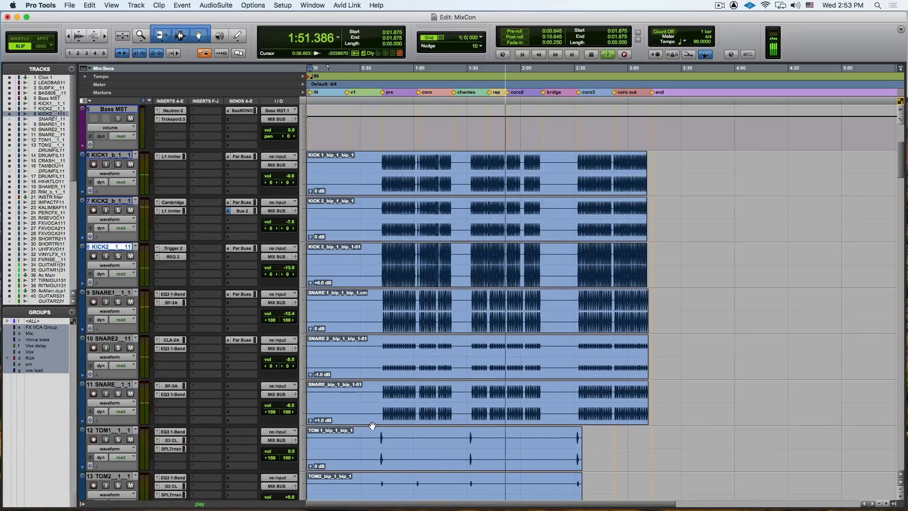
{"action": "scroll", "coordinate": [372, 426], "scroll_direction": "down", "scroll_amount": 4}
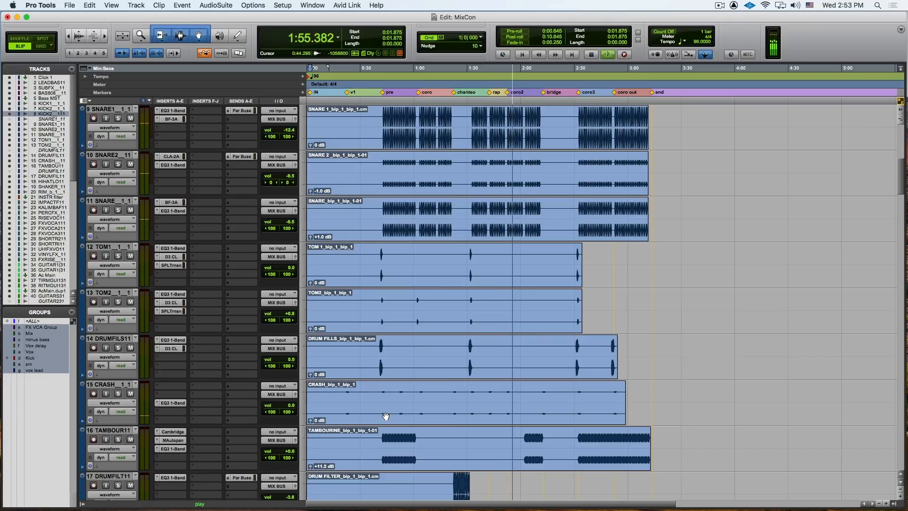
{"action": "scroll", "coordinate": [385, 424], "scroll_direction": "down", "scroll_amount": 8}
{"action": "scroll", "coordinate": [385, 417], "scroll_direction": "down", "scroll_amount": 4}
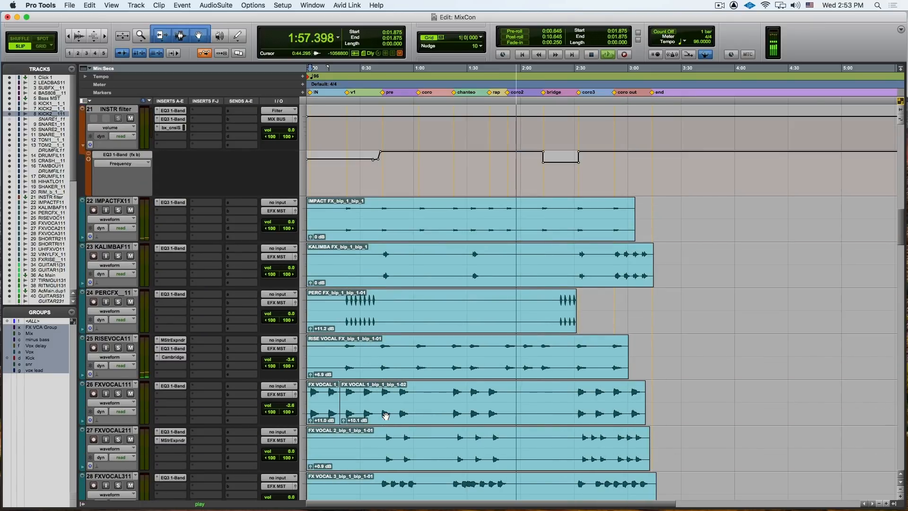
{"action": "scroll", "coordinate": [385, 415], "scroll_direction": "down", "scroll_amount": 5}
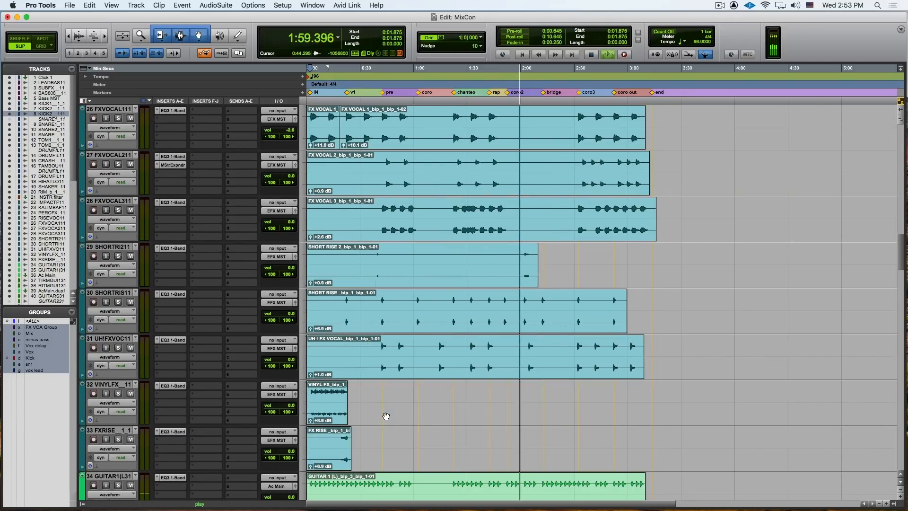
{"action": "scroll", "coordinate": [385, 416], "scroll_direction": "down", "scroll_amount": 12}
{"action": "scroll", "coordinate": [386, 416], "scroll_direction": "down", "scroll_amount": 10}
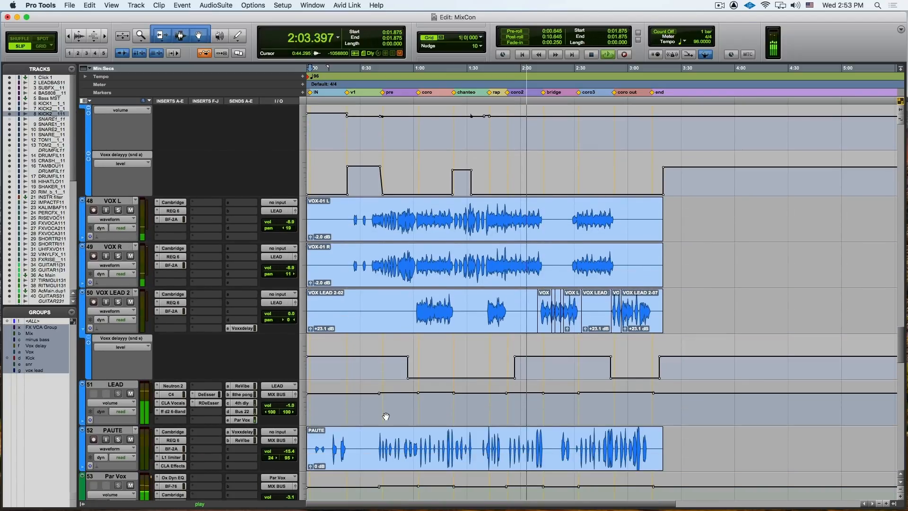
{"action": "scroll", "coordinate": [386, 416], "scroll_direction": "down", "scroll_amount": 6}
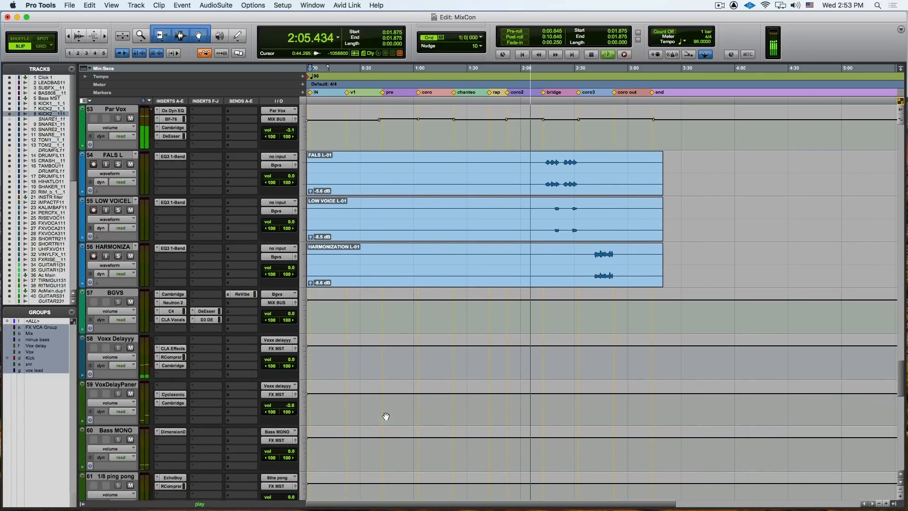
{"action": "scroll", "coordinate": [390, 422], "scroll_direction": "down", "scroll_amount": 5}
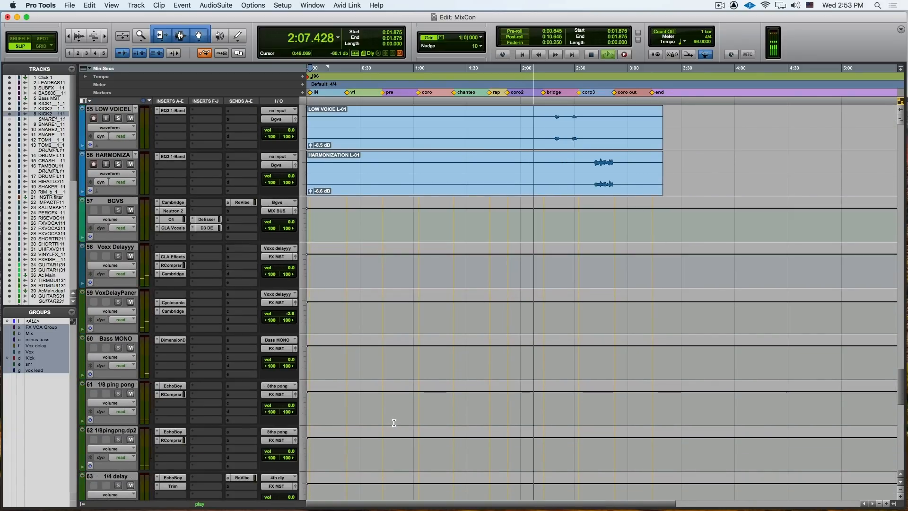
{"action": "scroll", "coordinate": [394, 421], "scroll_direction": "down", "scroll_amount": 4}
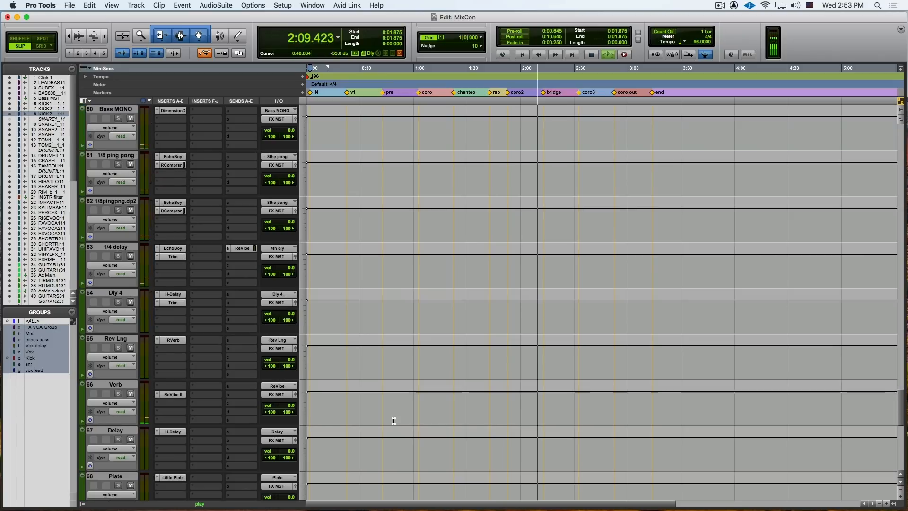
{"action": "scroll", "coordinate": [393, 421], "scroll_direction": "down", "scroll_amount": 6}
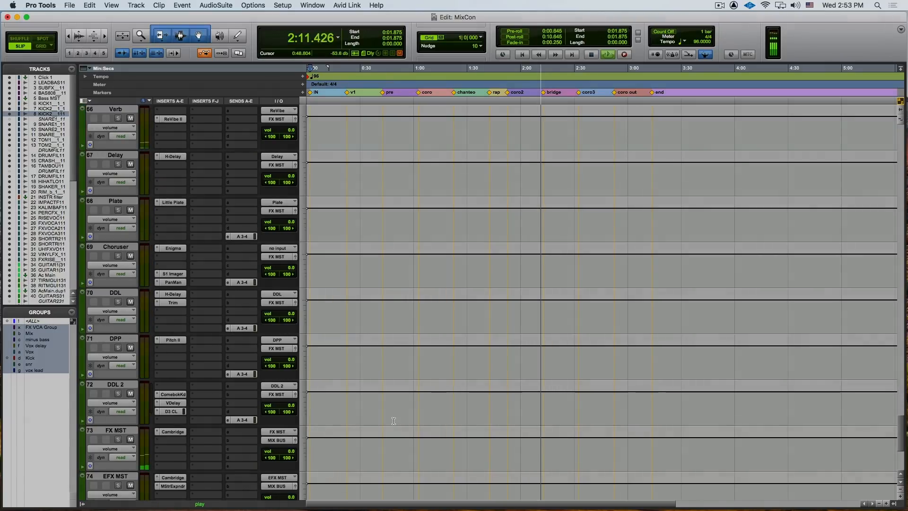
{"action": "scroll", "coordinate": [393, 420], "scroll_direction": "down", "scroll_amount": 2}
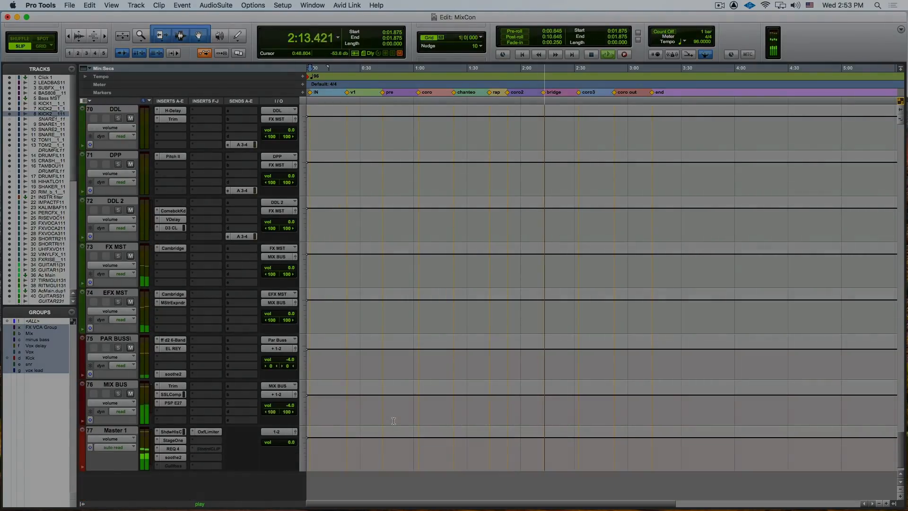
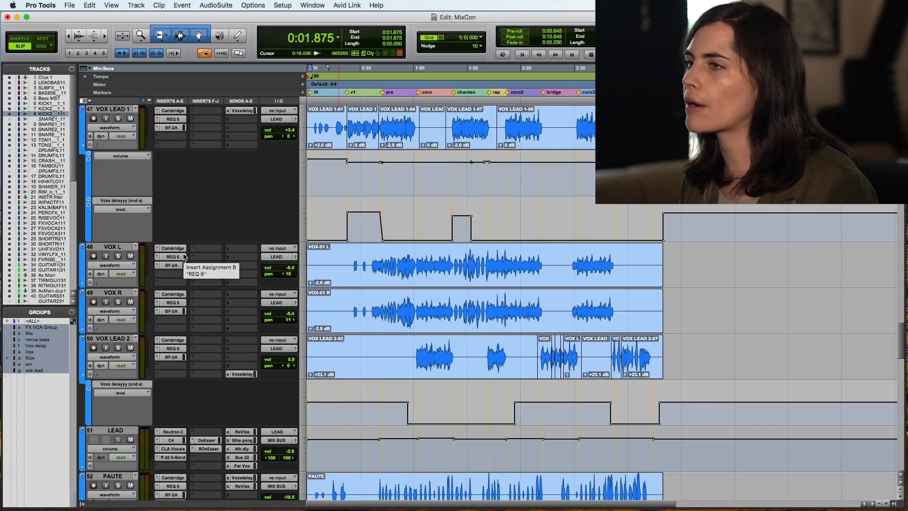
Open the Cambridge and REQ 6 equalizer inserts on the VOX L track to examine their settings
{"action": "left_click", "coordinate": [173, 249]}
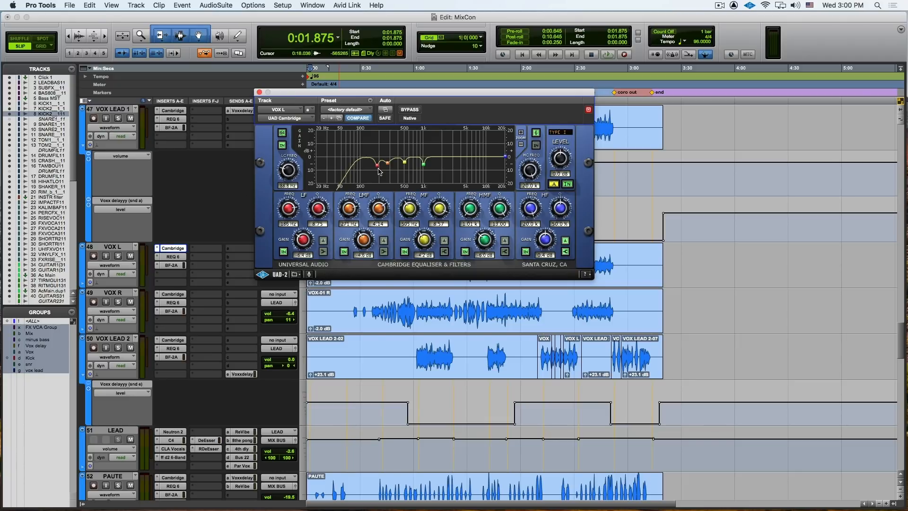
{"action": "left_click", "coordinate": [182, 259]}
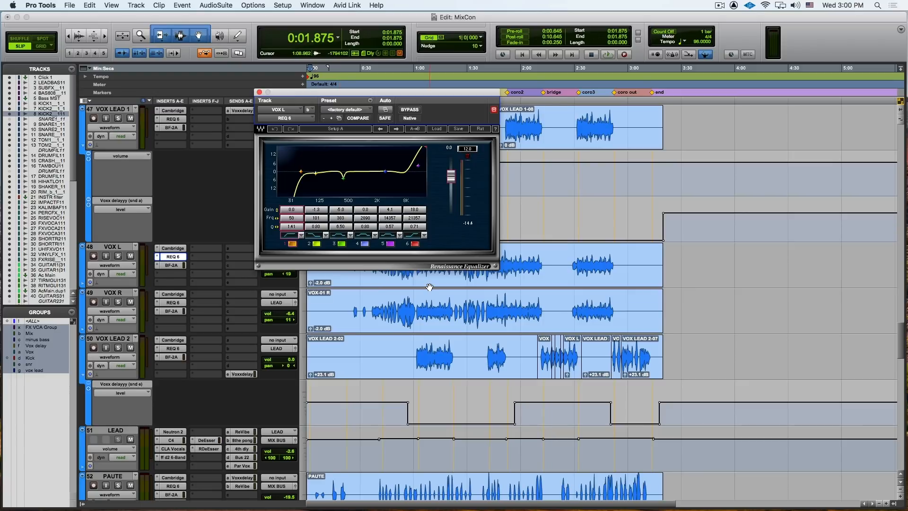
Play the selected VOX L passage while toggling REQ 6's band 6 to compare the sound with and without the high boost
{"action": "scroll", "coordinate": [429, 287], "scroll_direction": "up", "scroll_amount": 3}
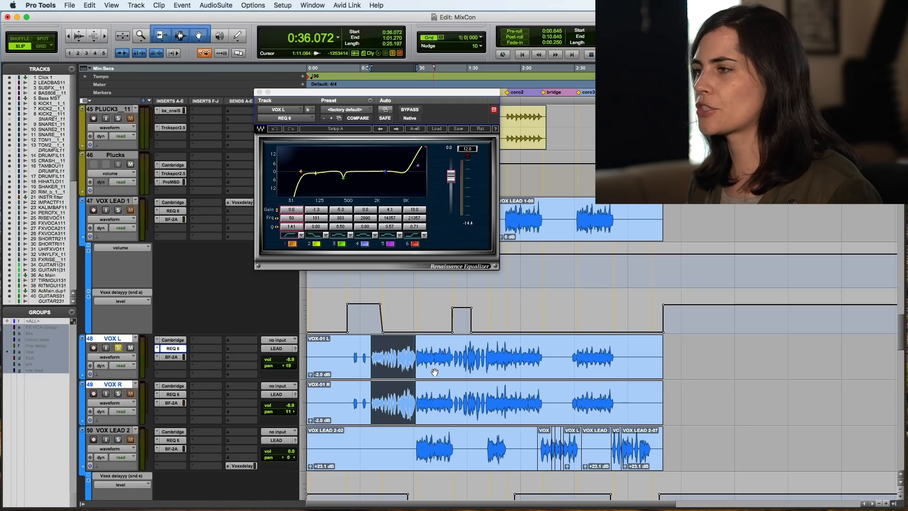
{"action": "key", "text": "space"}
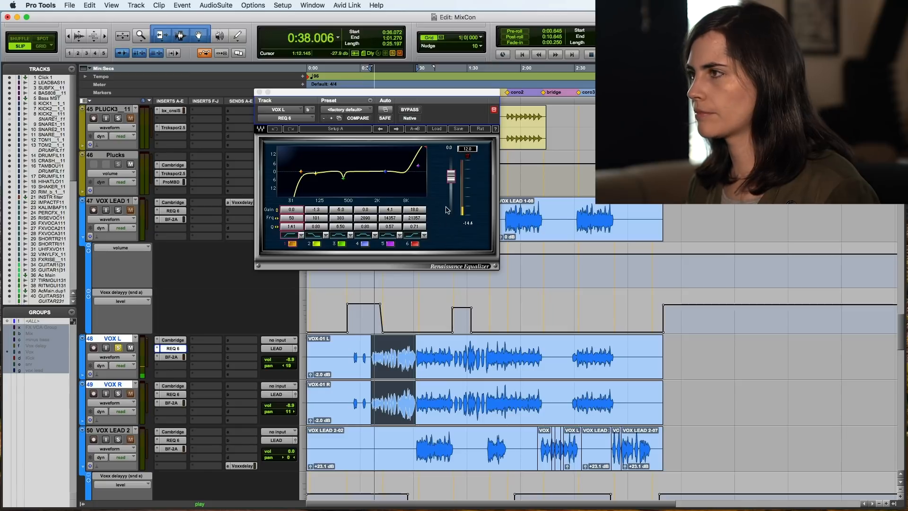
{"action": "left_click", "coordinate": [415, 244]}
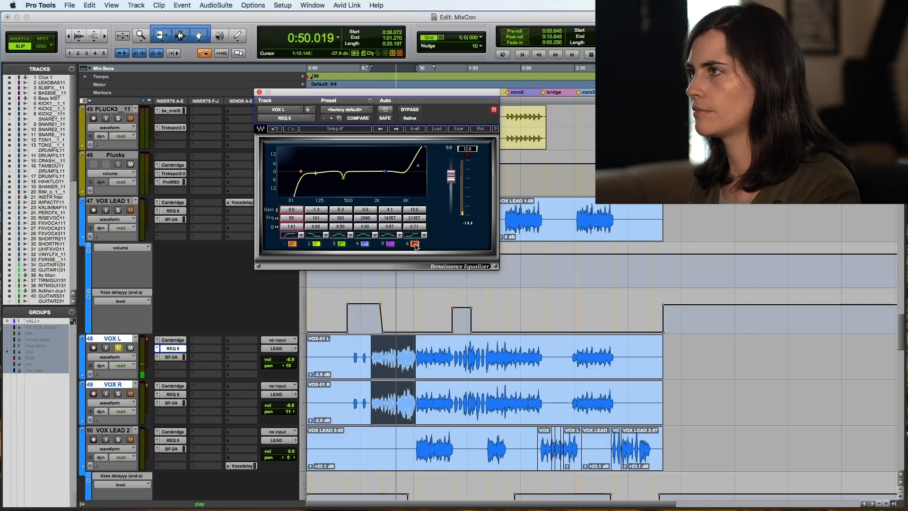
{"action": "left_click", "coordinate": [415, 244]}
{"action": "left_click", "coordinate": [415, 244]}
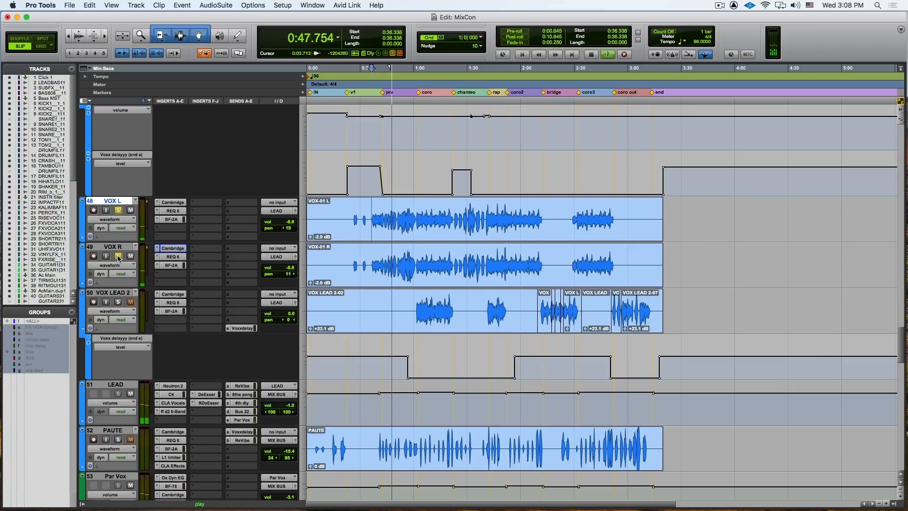
Stop the VOX L and VOX R playback, and audition the soloed VOX LEAD 1 track from 0:29.706
{"action": "scroll", "coordinate": [118, 258], "scroll_direction": "up", "scroll_amount": 3}
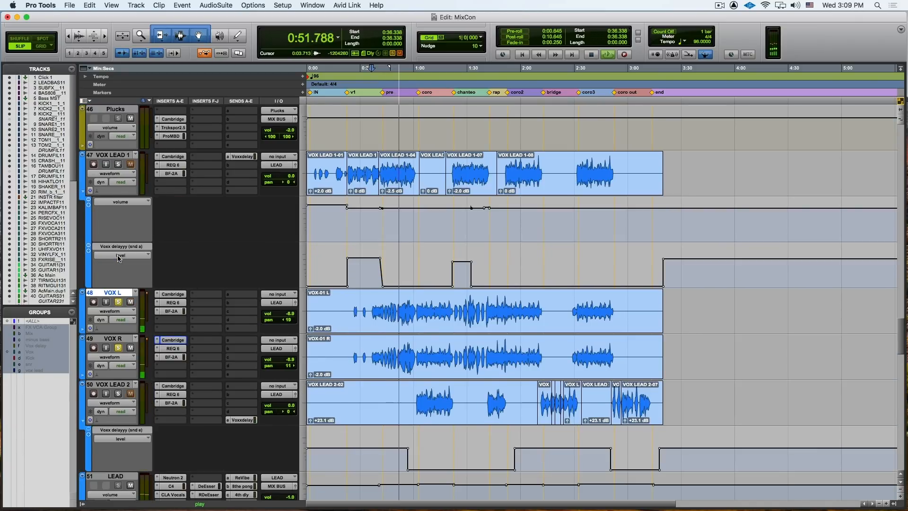
{"action": "key", "text": "space"}
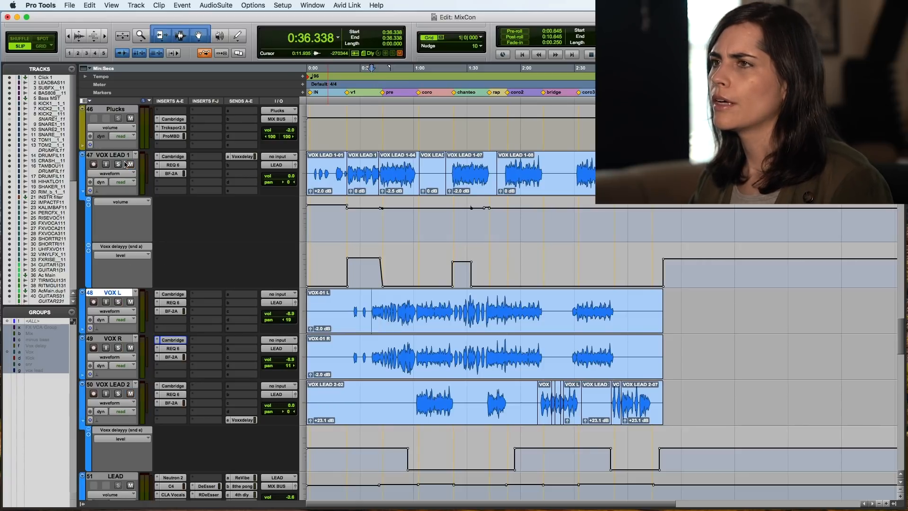
{"action": "left_click", "coordinate": [359, 165]}
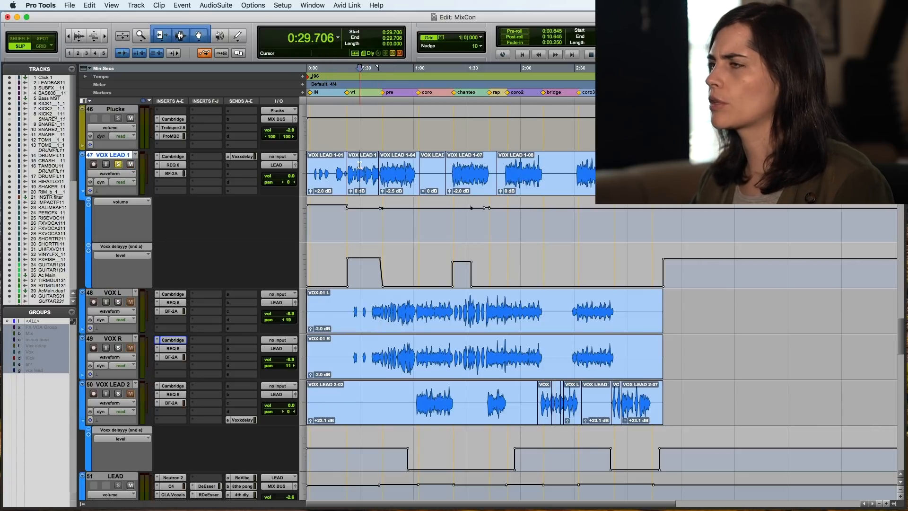
{"action": "key", "text": "space"}
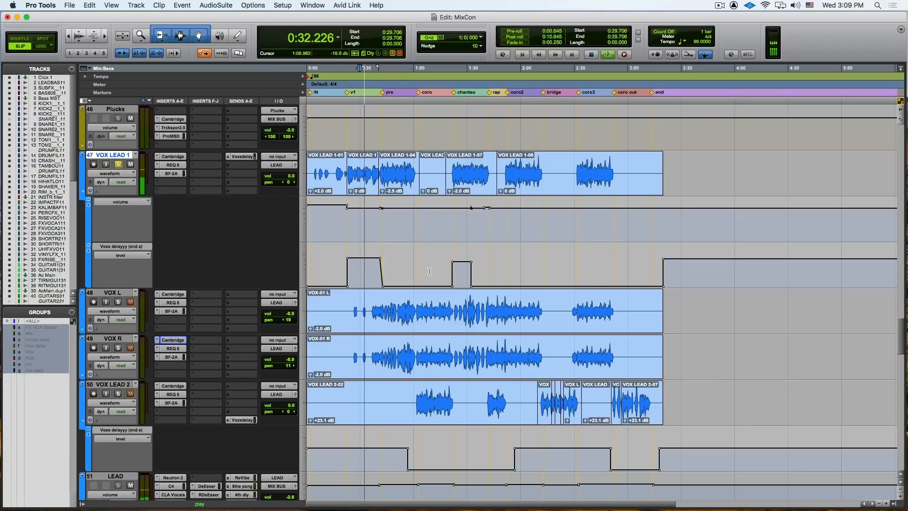
{"action": "key", "text": "space"}
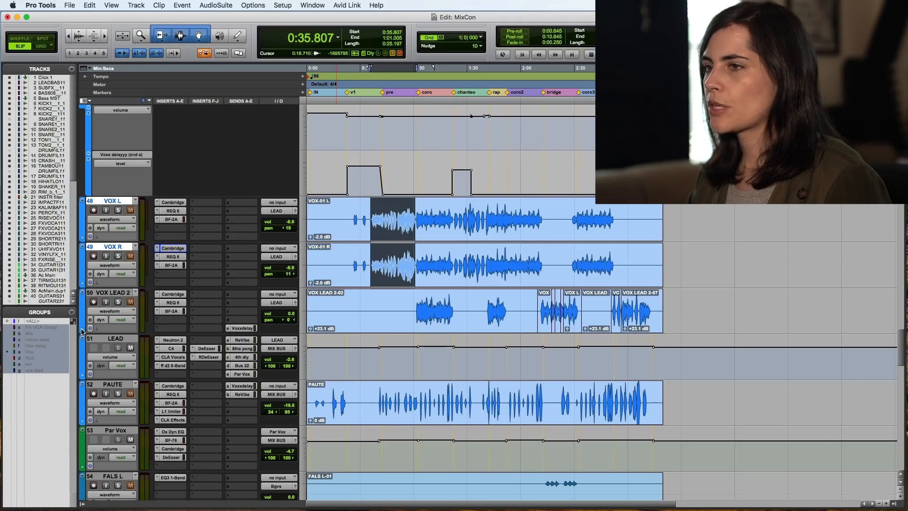
Expand the automation lane beneath the VOX LEAD 2 track
{"action": "left_click", "coordinate": [83, 329]}
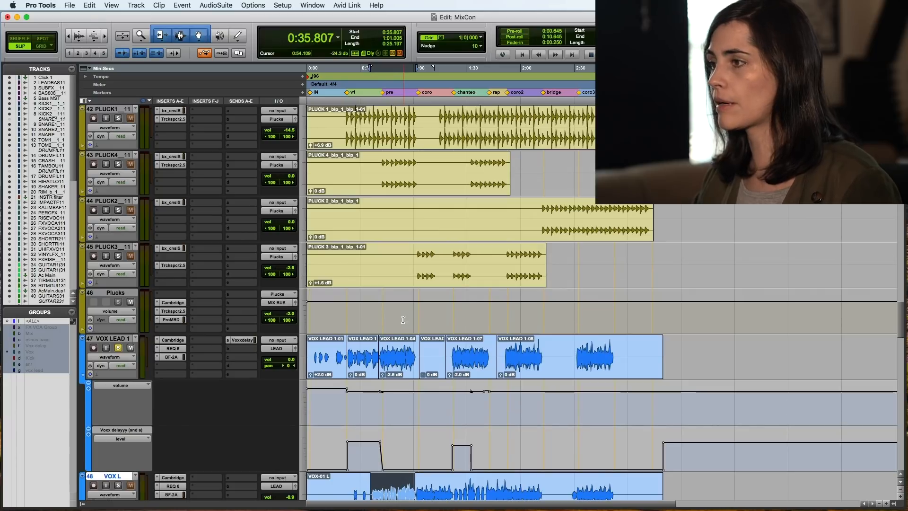
Place the edit cursor at 0:22.280 on VOX LEAD 1 and open the track's Voxx delayyy send fader
{"action": "scroll", "coordinate": [403, 320], "scroll_direction": "down", "scroll_amount": 3}
{"action": "left_click", "coordinate": [347, 347]}
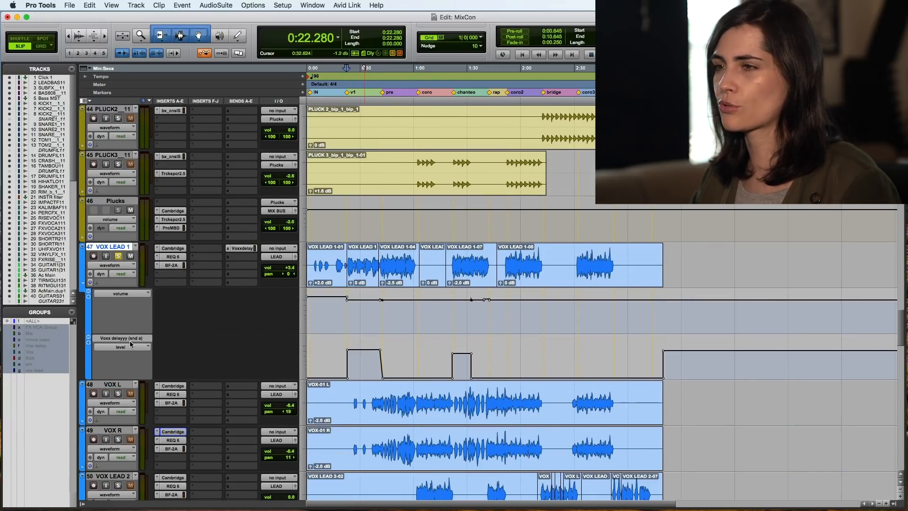
{"action": "left_click", "coordinate": [241, 249]}
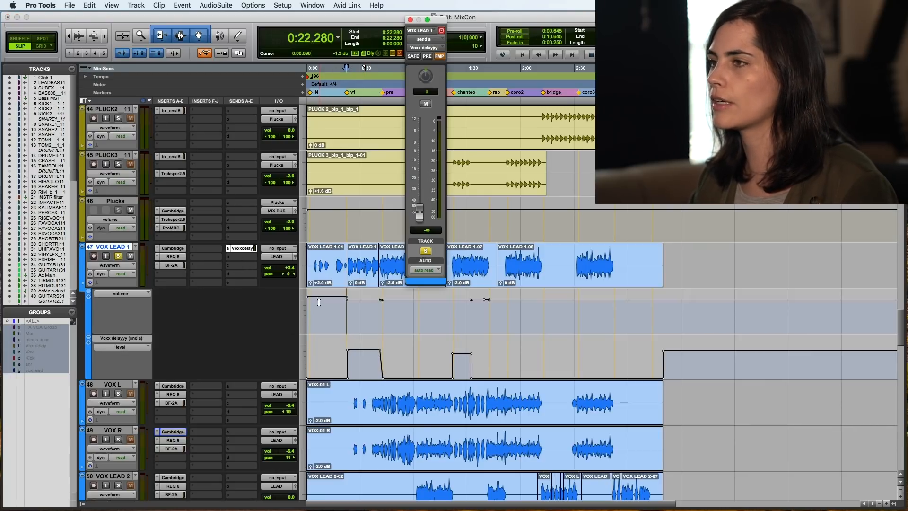
Examine the CLA Effects and RCompressor inserts on the Voxx Delayyy track, moving the compressor window clear of the send fader
{"action": "scroll", "coordinate": [319, 301], "scroll_direction": "down", "scroll_amount": 10}
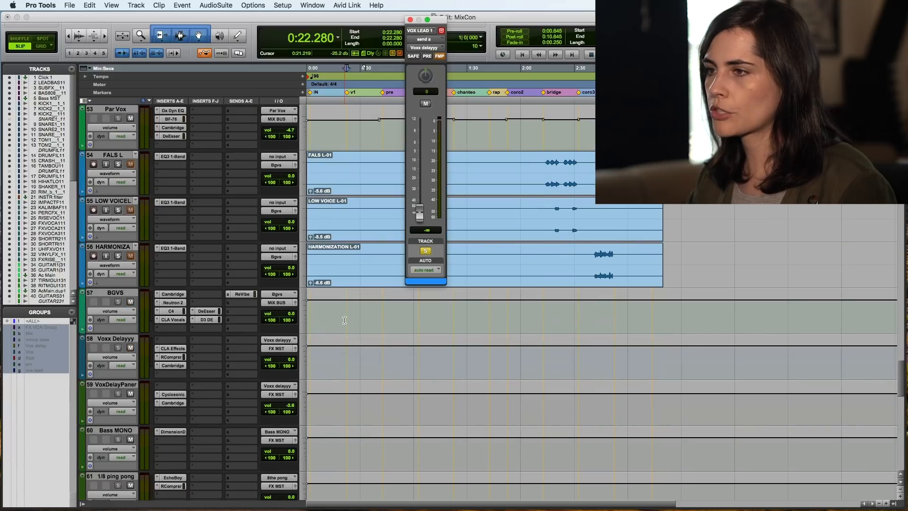
{"action": "left_click", "coordinate": [173, 348]}
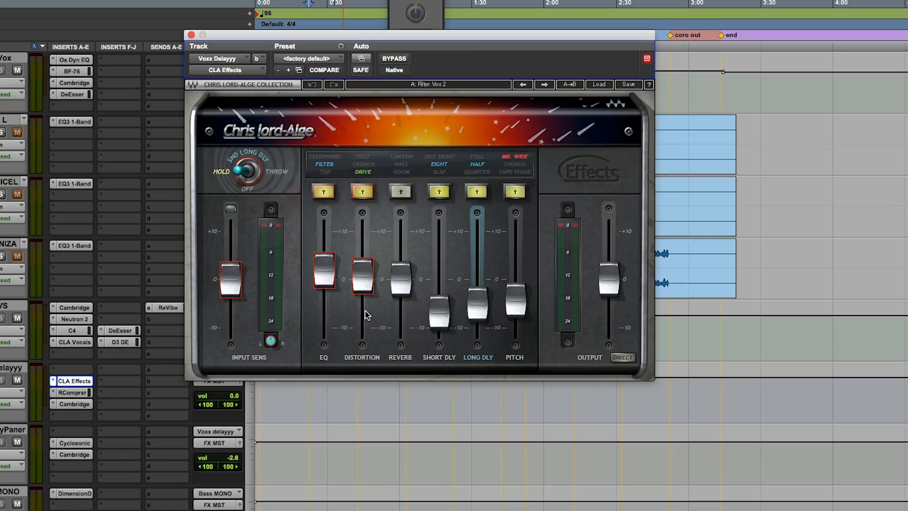
{"action": "mouse_move", "coordinate": [368, 298]}
{"action": "left_click", "coordinate": [76, 393]}
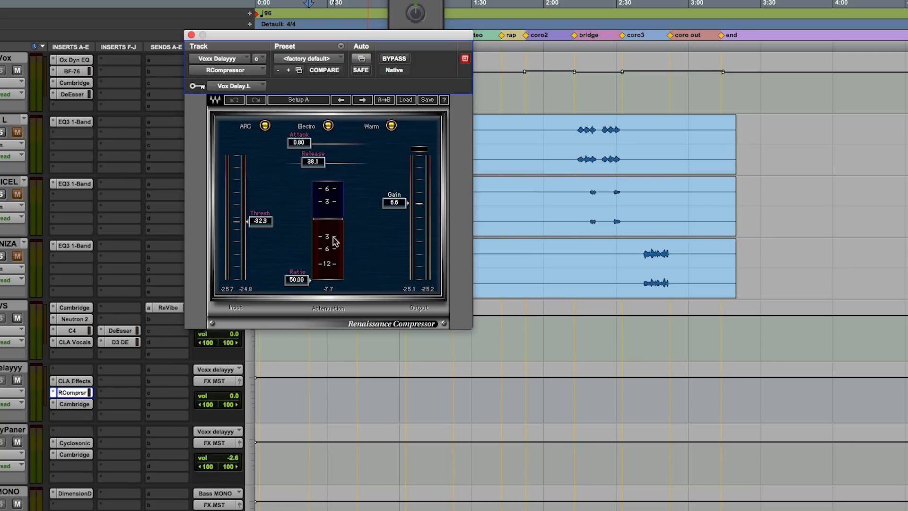
{"action": "left_click_drag", "start_coordinate": [289, 41], "coordinate": [645, 58]}
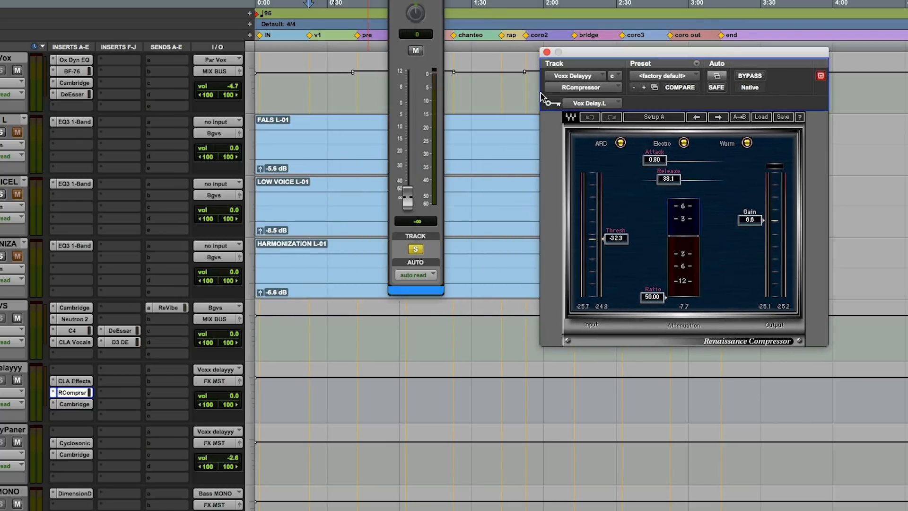
Play VOX LEAD 1 from 0:22.280 to 0:41.908, bypassing and re-enabling the Voxx Delayyy RCompressor to compare its ducking
{"action": "scroll", "coordinate": [497, 402], "scroll_direction": "up", "scroll_amount": 10}
{"action": "left_click", "coordinate": [443, 150]}
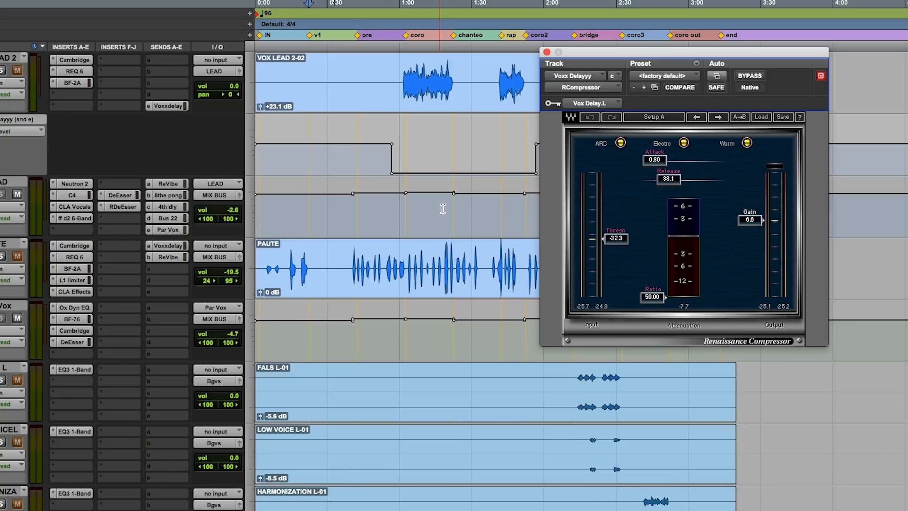
{"action": "scroll", "coordinate": [443, 204], "scroll_direction": "up", "scroll_amount": 10}
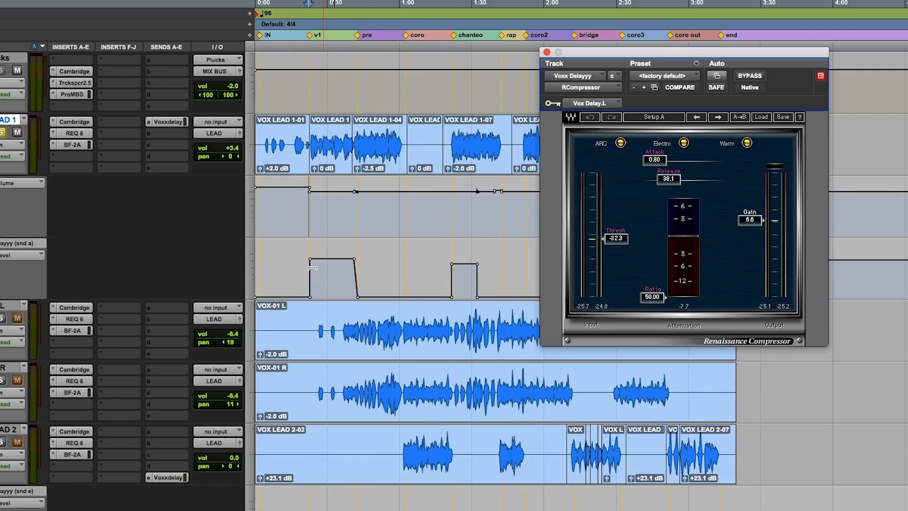
{"action": "left_click", "coordinate": [356, 219], "text": "shift"}
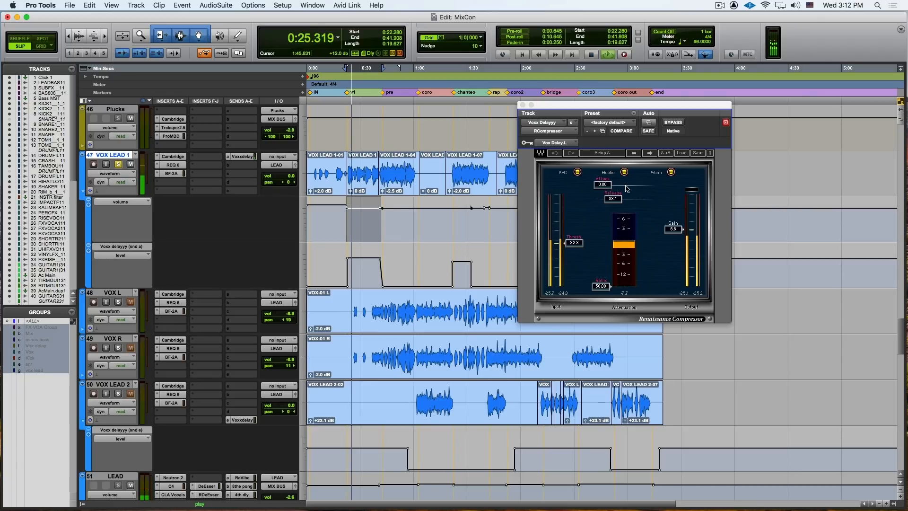
{"action": "left_click", "coordinate": [673, 123]}
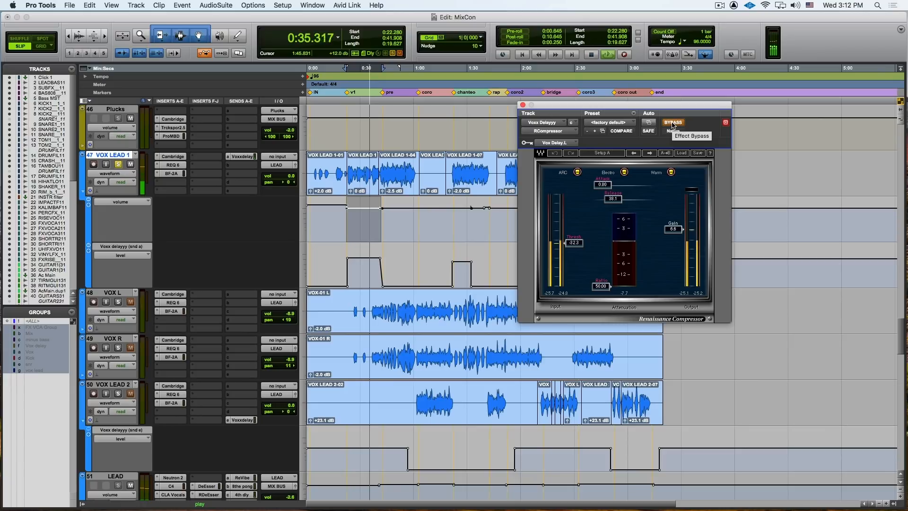
{"action": "left_click", "coordinate": [672, 123]}
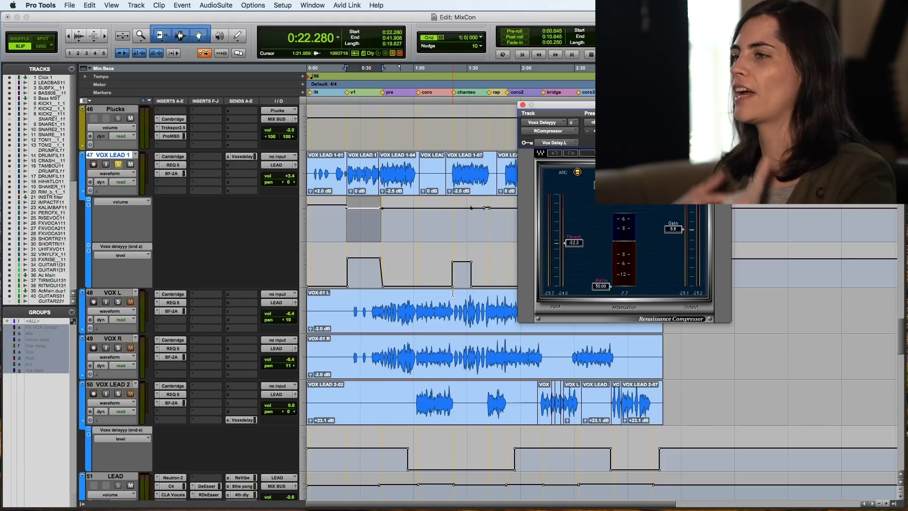
Examine the Cambridge EQ insert on the Voxx Delayyy track and return to the VOX LEAD 1 automation lanes
{"action": "scroll", "coordinate": [435, 312], "scroll_direction": "down", "scroll_amount": 15}
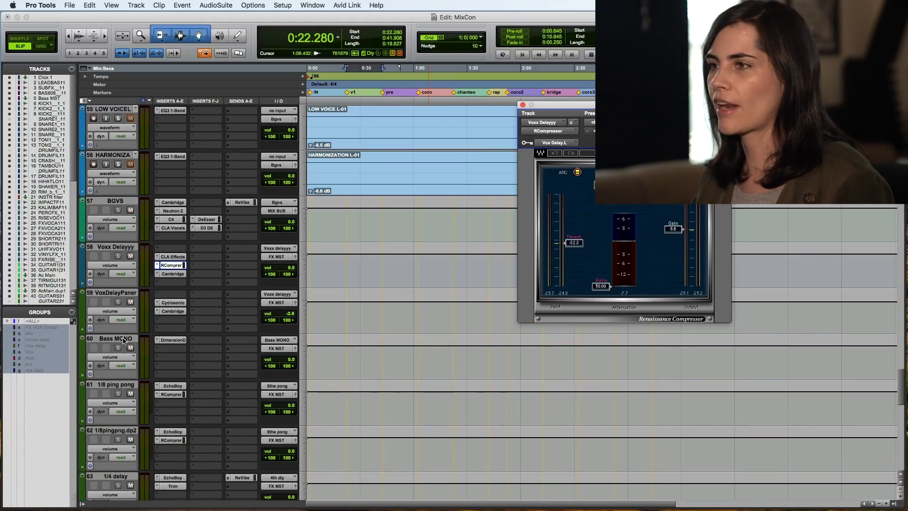
{"action": "left_click", "coordinate": [173, 274]}
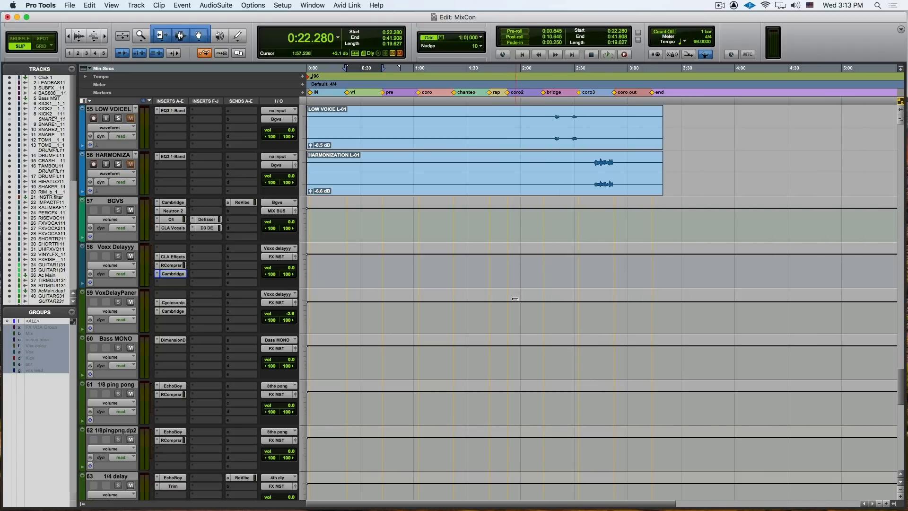
{"action": "scroll", "coordinate": [520, 300], "scroll_direction": "up", "scroll_amount": 9}
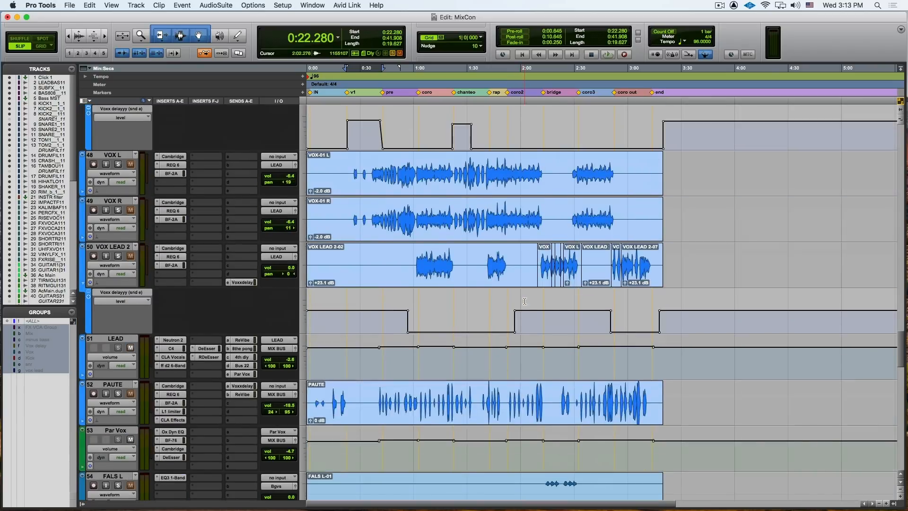
{"action": "scroll", "coordinate": [524, 300], "scroll_direction": "up", "scroll_amount": 4}
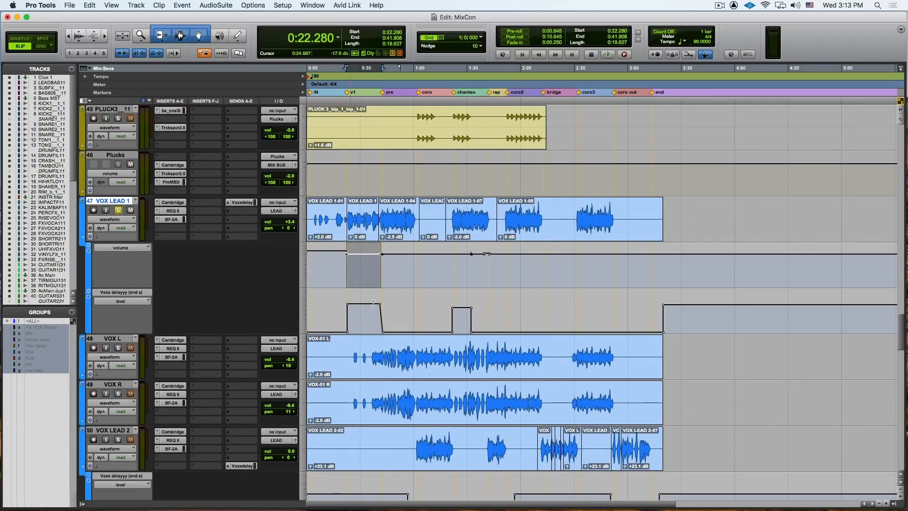
Play the song from 0:30.237, taking VOX LEAD 1 out of solo during playback to hear it in the full mix
{"action": "left_click", "coordinate": [360, 324]}
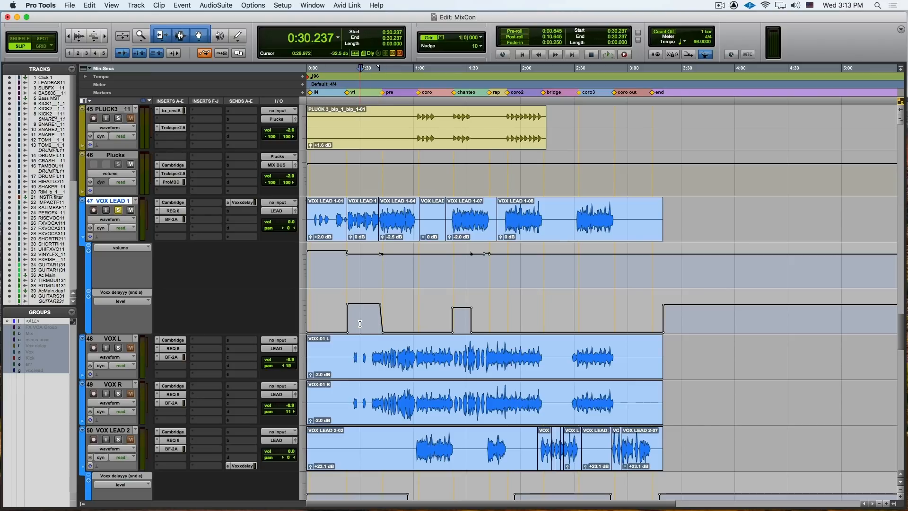
{"action": "key", "text": "space"}
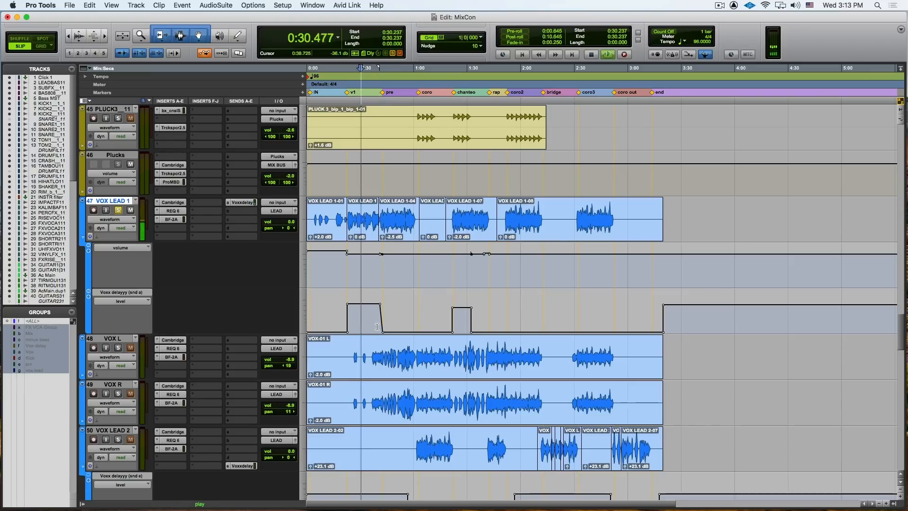
{"action": "left_click", "coordinate": [119, 210]}
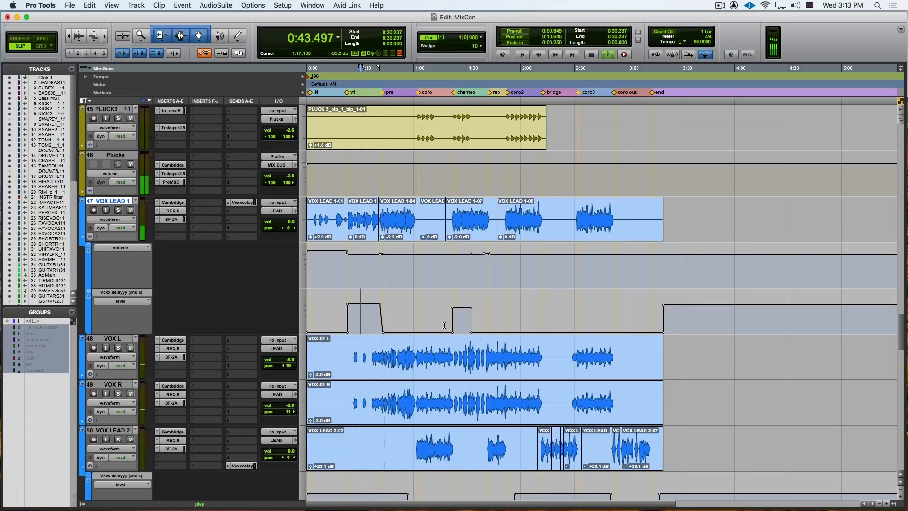
{"action": "key", "text": "space"}
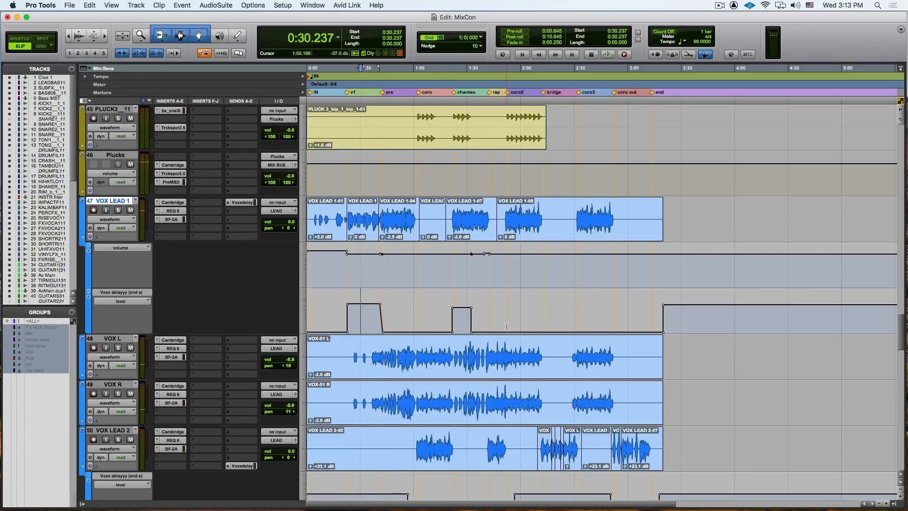
Play the full mix from 1:15.328 through the chanteo section to hear the automated Voxx Delayyy send
{"action": "left_click", "coordinate": [449, 329]}
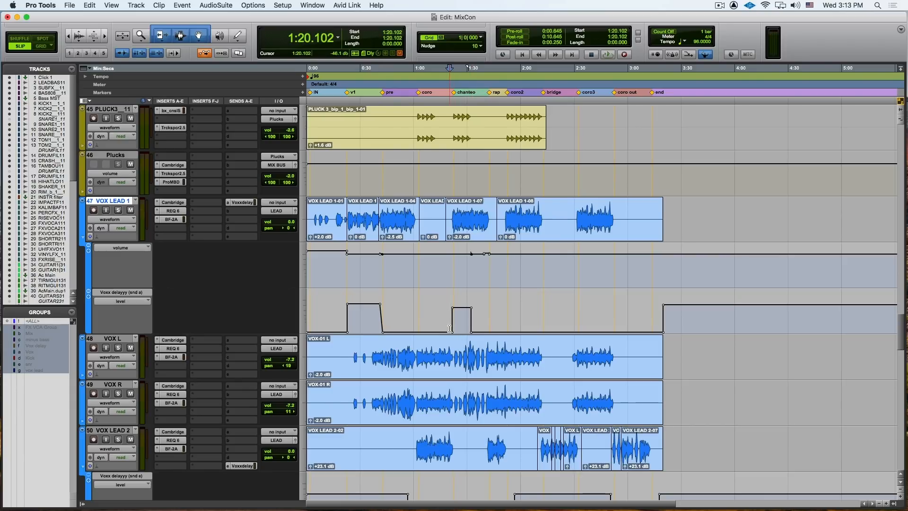
{"action": "left_click", "coordinate": [441, 328]}
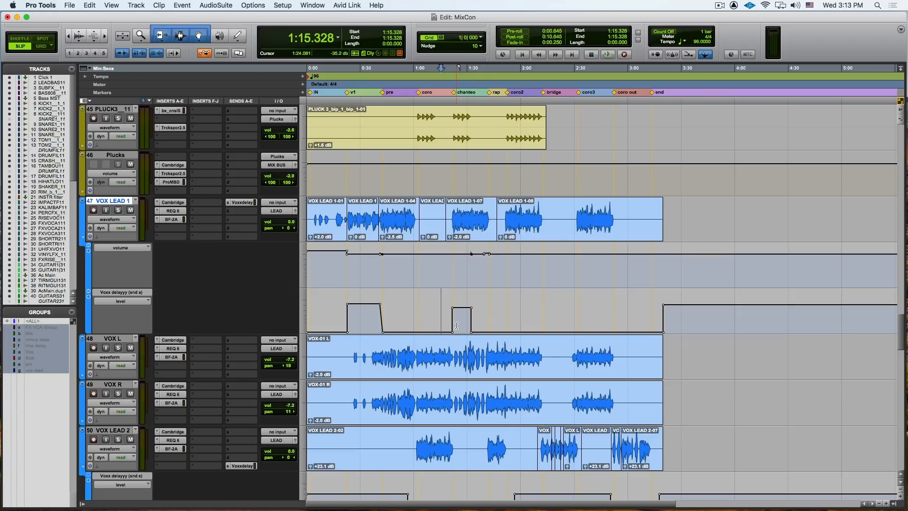
{"action": "key", "text": "space"}
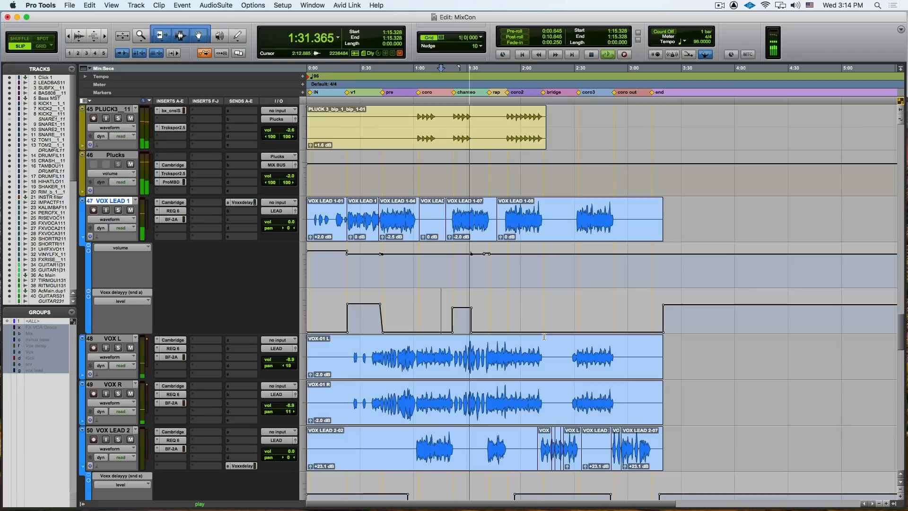
{"action": "key", "text": "space"}
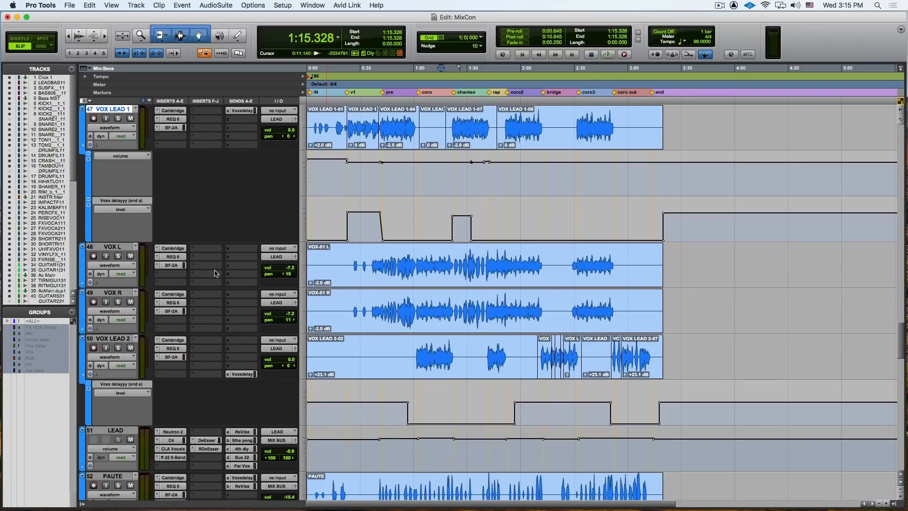
Collapse the automation lanes beneath VOX LEAD 1 and VOX LEAD 2
{"action": "left_click", "coordinate": [85, 144]}
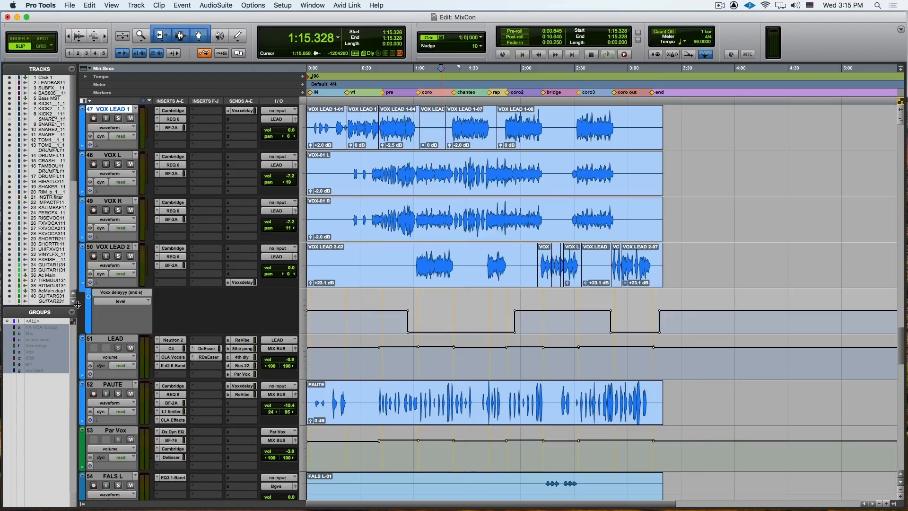
{"action": "left_click", "coordinate": [83, 284]}
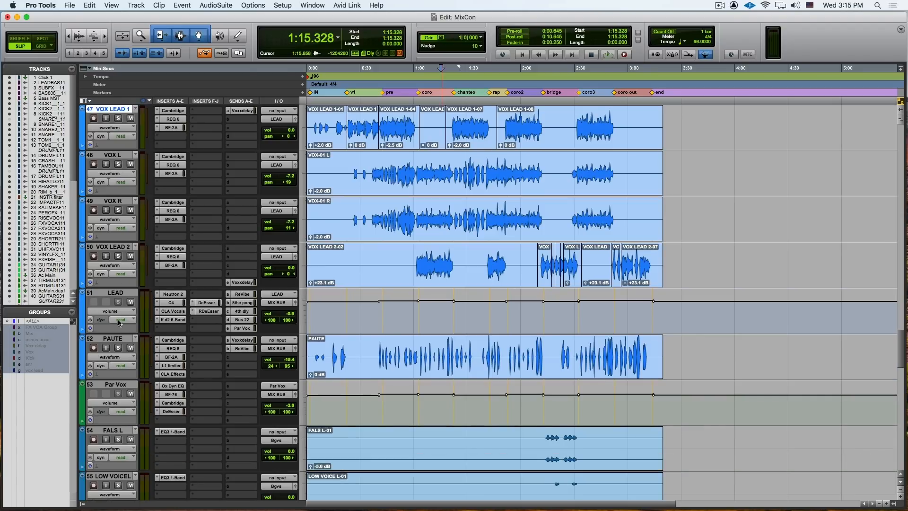
Select the VOX LEAD 1 clip from 0:22.678 to 0:40.316 and show band 3 of the LEAD track's Neutron 2 equalizer
{"action": "left_click", "coordinate": [169, 294]}
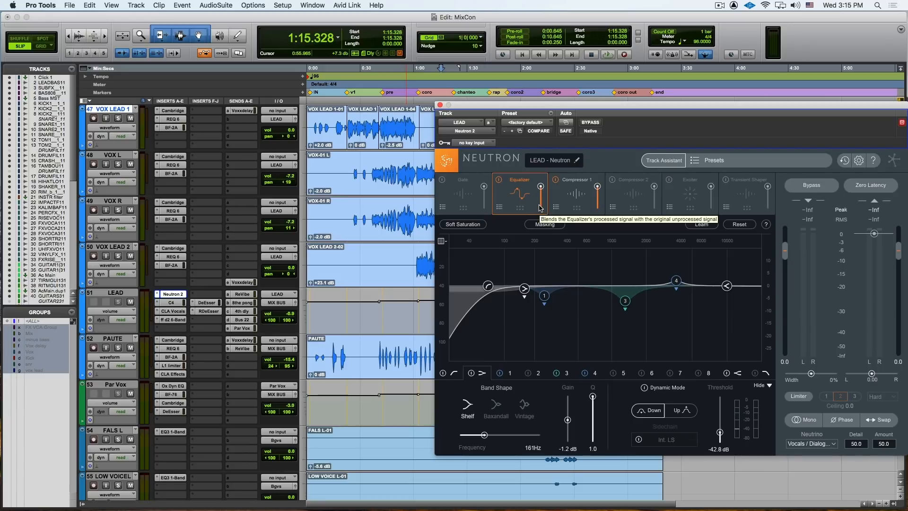
{"action": "left_click", "coordinate": [362, 133]}
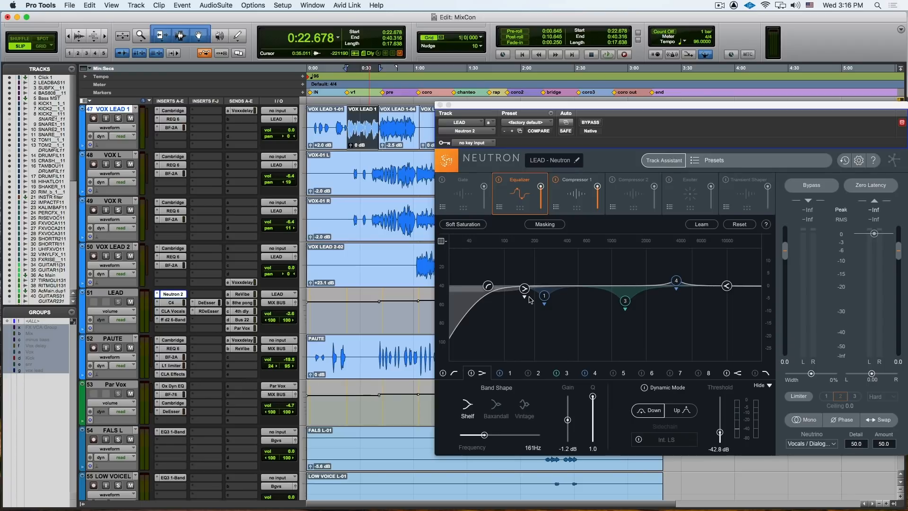
{"action": "left_click", "coordinate": [628, 295]}
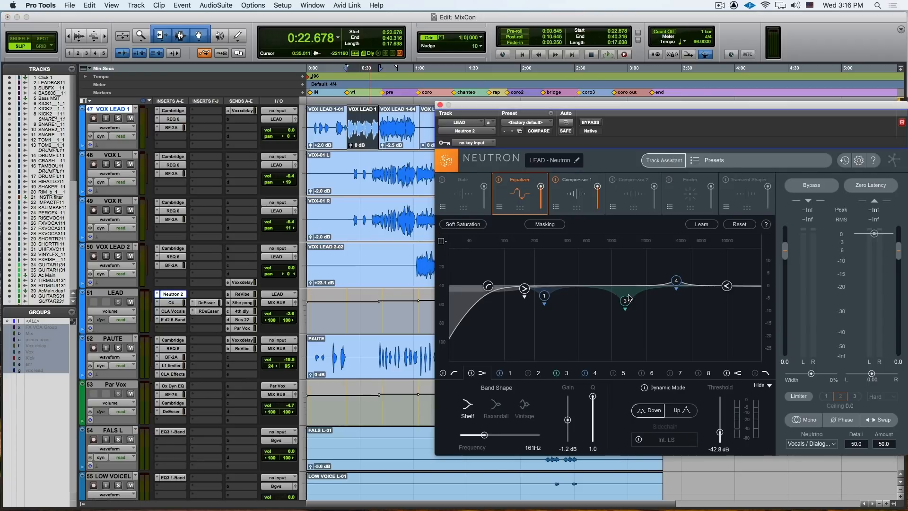
{"action": "left_click", "coordinate": [627, 302]}
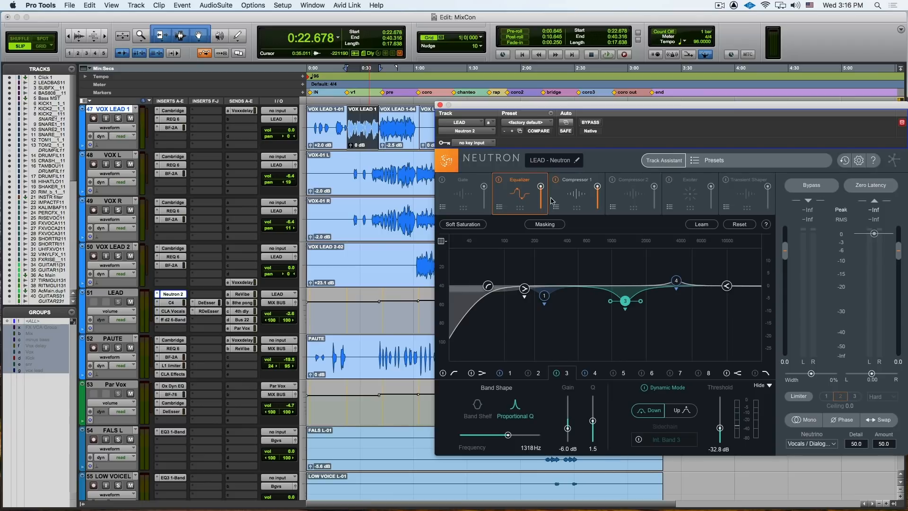
Play the selected vocal clip, disabling and re-enabling Neutron 2's Equalizer module twice to compare the sound
{"action": "key", "text": "space"}
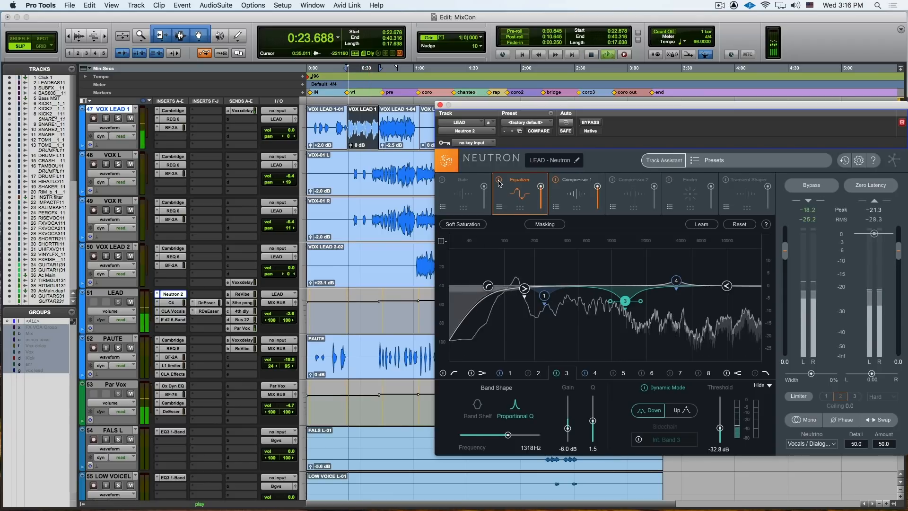
{"action": "left_click", "coordinate": [499, 180]}
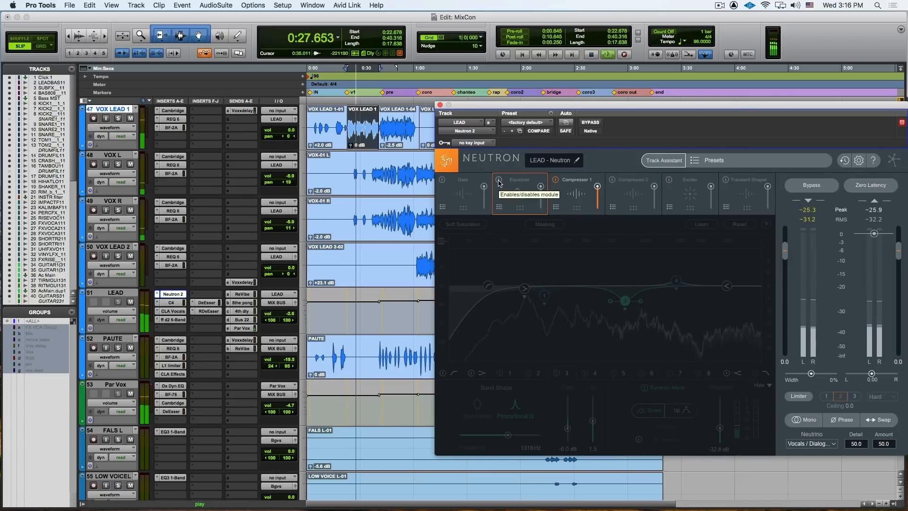
{"action": "left_click", "coordinate": [498, 181]}
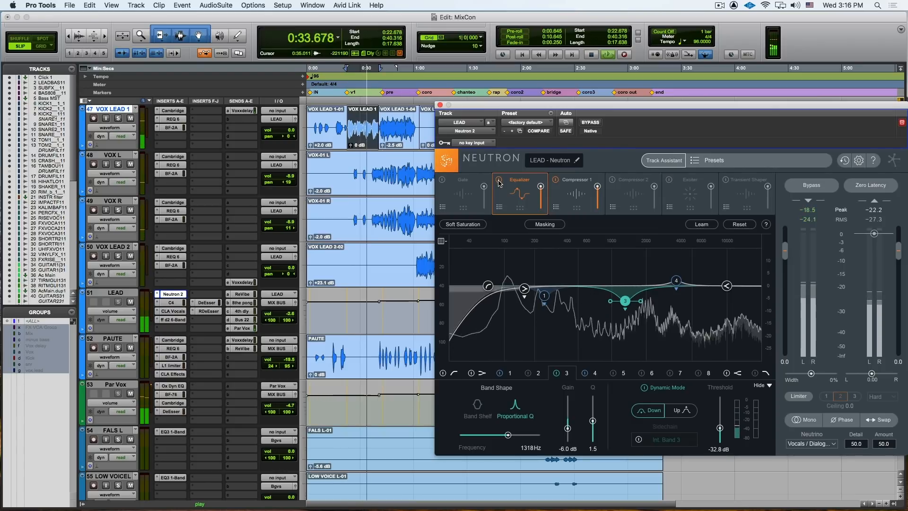
{"action": "left_click", "coordinate": [499, 180]}
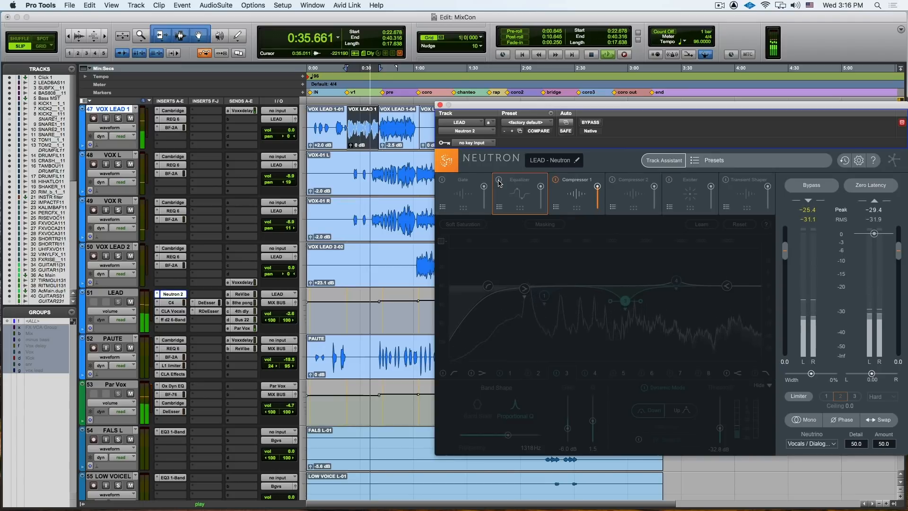
{"action": "left_click", "coordinate": [499, 180]}
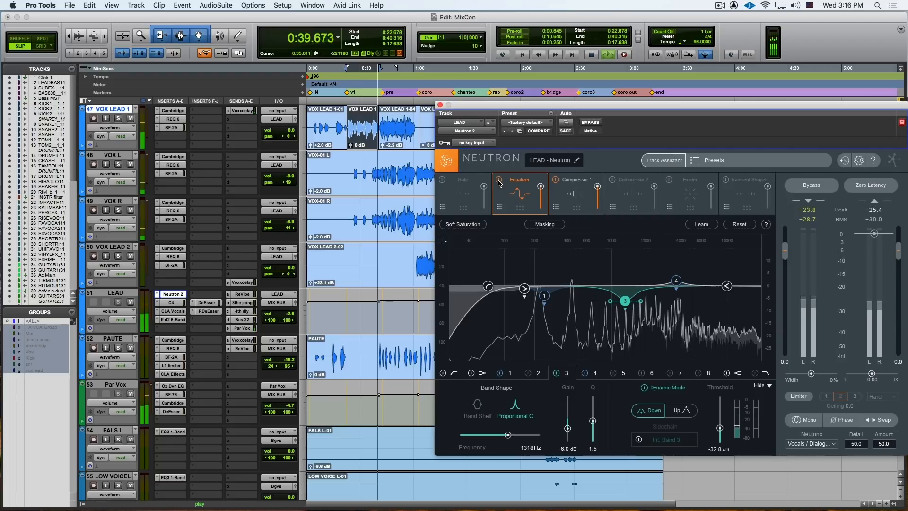
{"action": "key", "text": "space"}
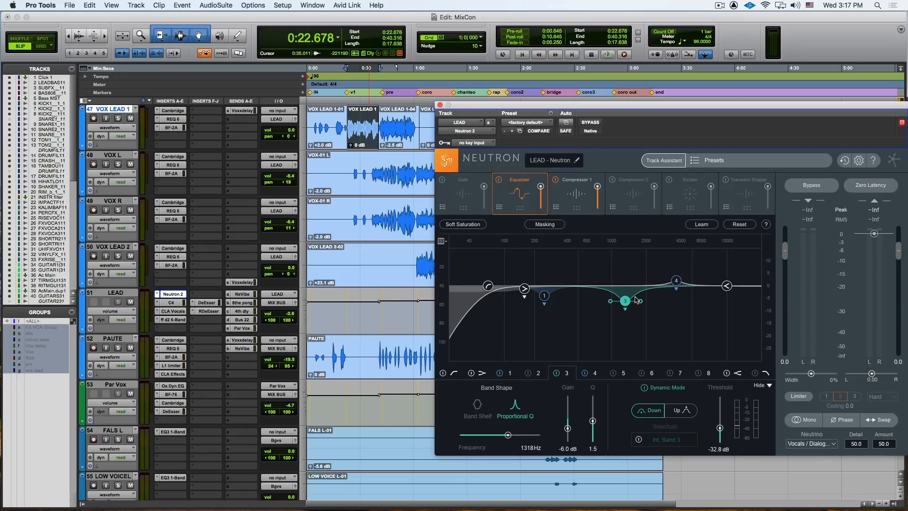
Show Neutron 2's Compressor 1 and the C4 insert on LEAD, and extend the VOX LEAD 1 selection to 1:03.127
{"action": "left_click", "coordinate": [571, 197]}
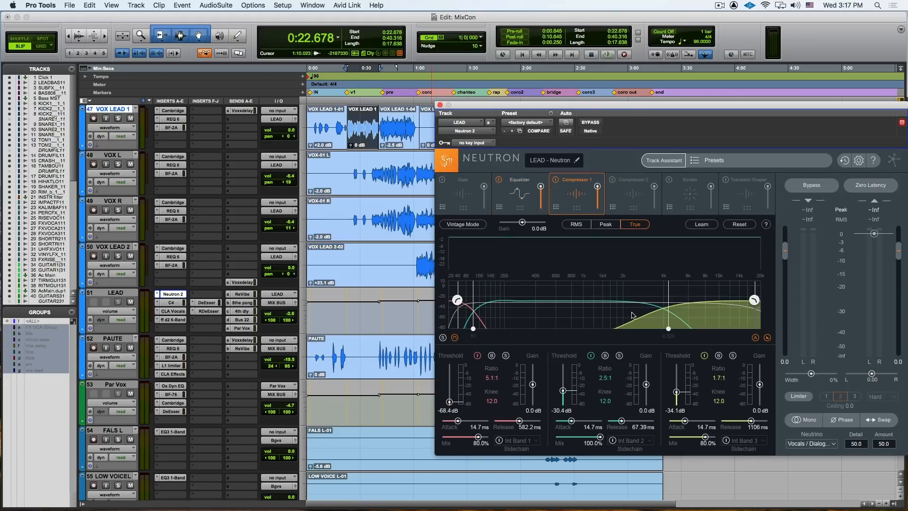
{"action": "left_click", "coordinate": [173, 306]}
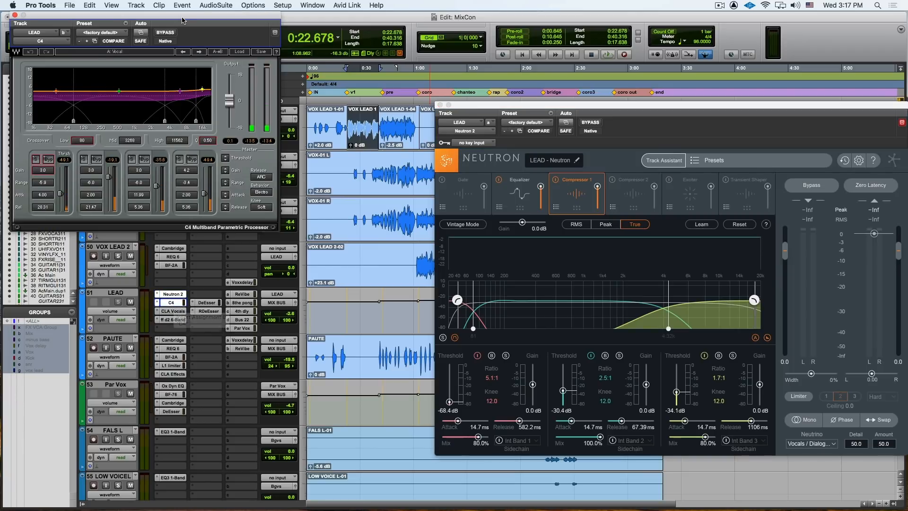
{"action": "left_click_drag", "start_coordinate": [175, 18], "coordinate": [225, 95]}
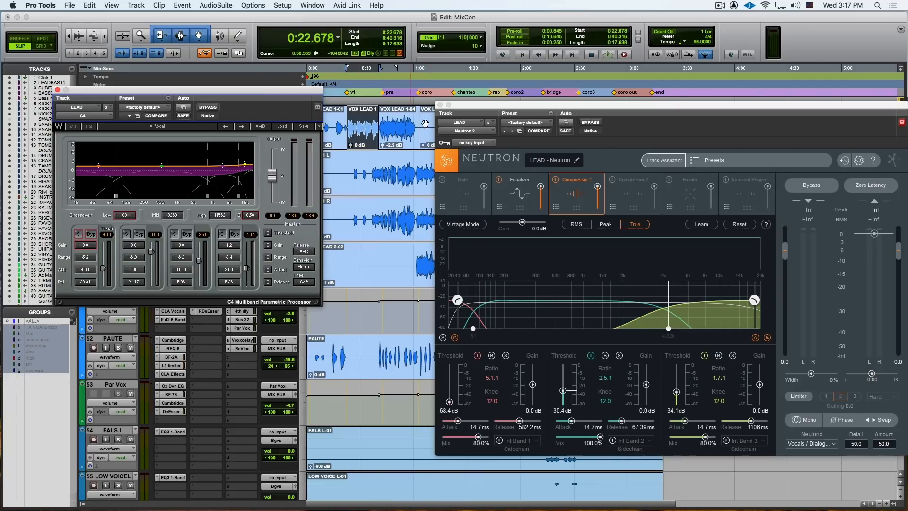
{"action": "left_click", "coordinate": [404, 144], "text": "shift"}
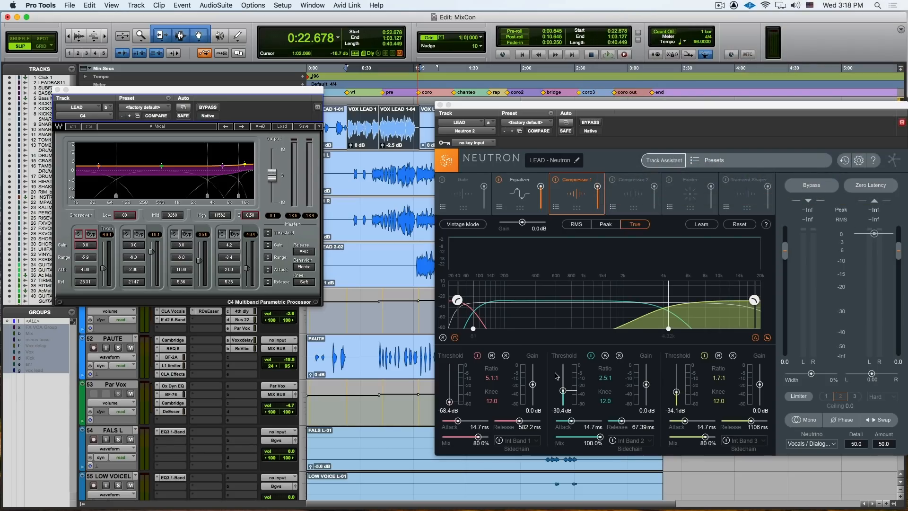
Open the BF-2A insert on VOX R and arrange the C4, BF-2A and Neutron 2 windows for viewing together
{"action": "left_click_drag", "start_coordinate": [271, 95], "coordinate": [283, 206]}
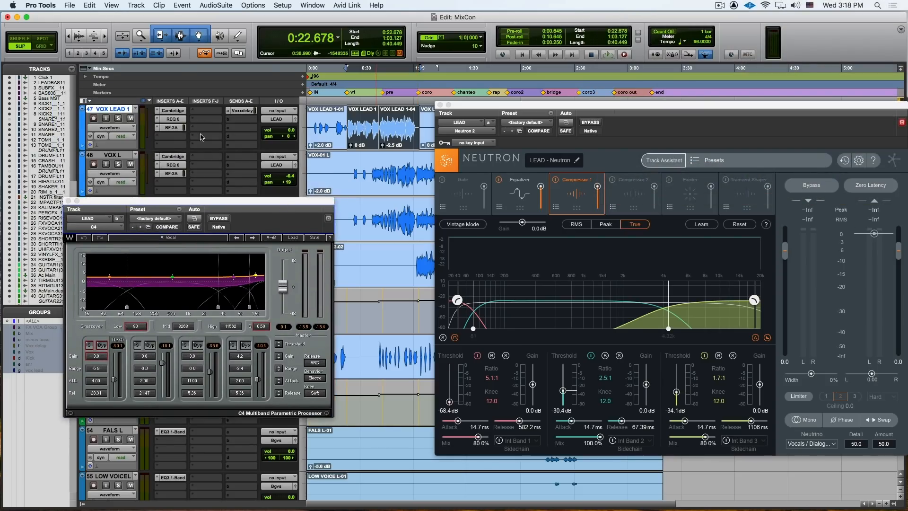
{"action": "scroll", "coordinate": [202, 137], "scroll_direction": "up", "scroll_amount": 4}
{"action": "left_click_drag", "start_coordinate": [245, 201], "coordinate": [190, 329]}
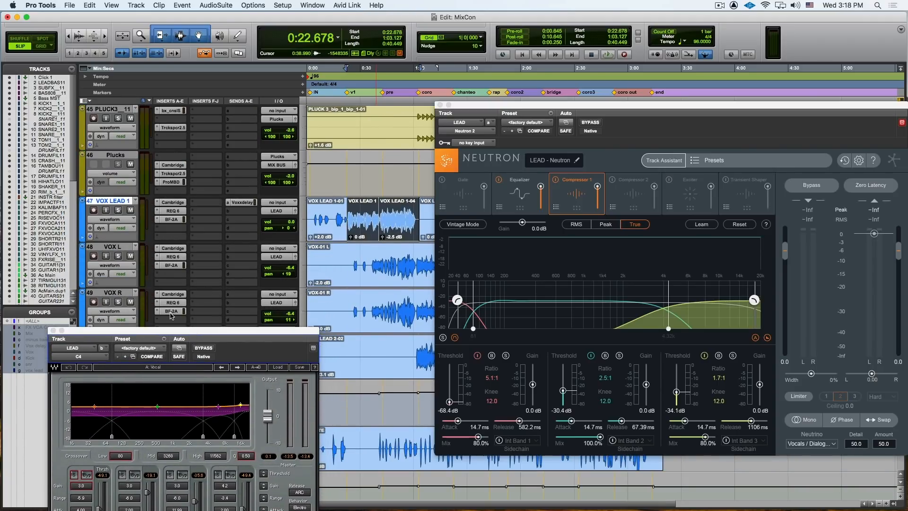
{"action": "left_click", "coordinate": [171, 311]}
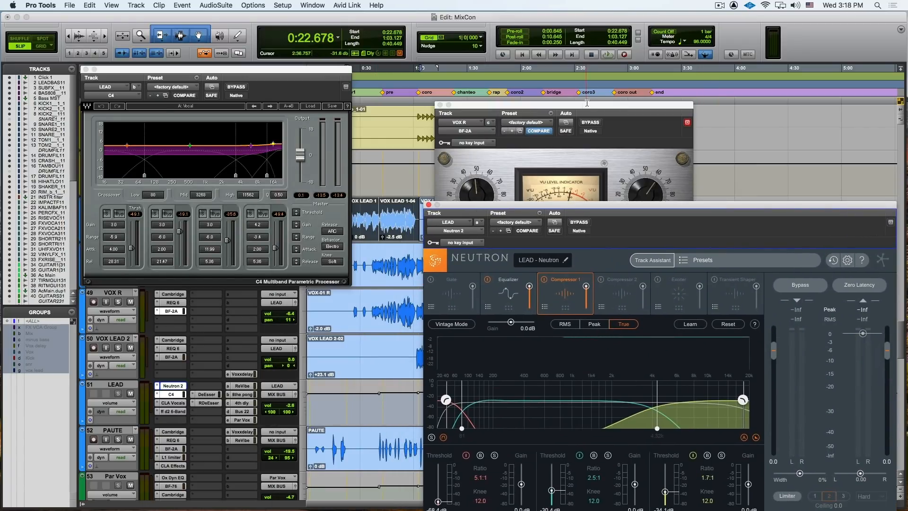
{"action": "left_click_drag", "start_coordinate": [587, 103], "coordinate": [531, 32]}
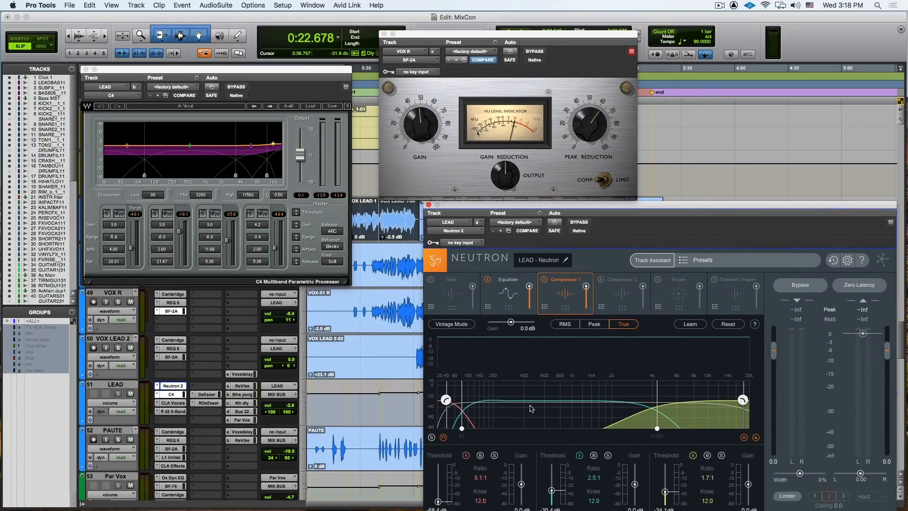
Play the selected vocals, bypassing and re-enabling BF-2A on VOX R, Neutron 2's Compressor 1 and C4 on LEAD one at a time
{"action": "key", "text": "space"}
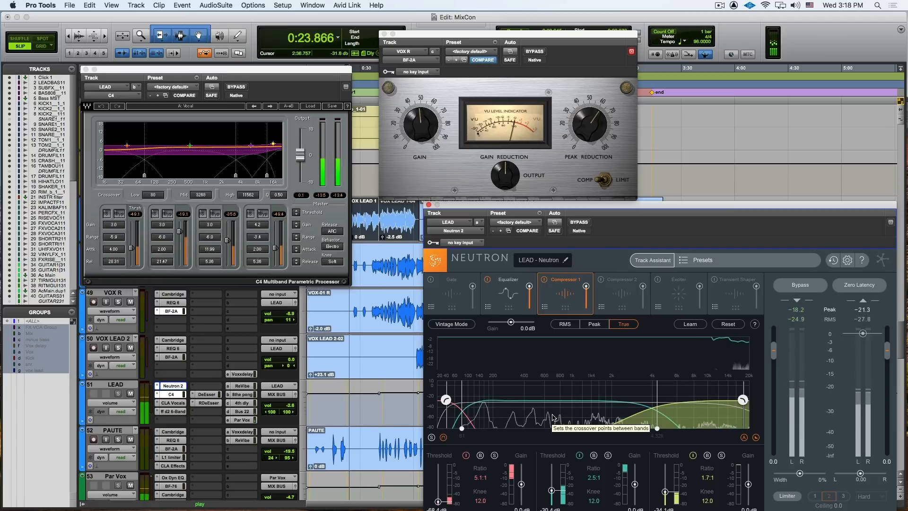
{"action": "left_click_drag", "start_coordinate": [594, 205], "coordinate": [579, 193]}
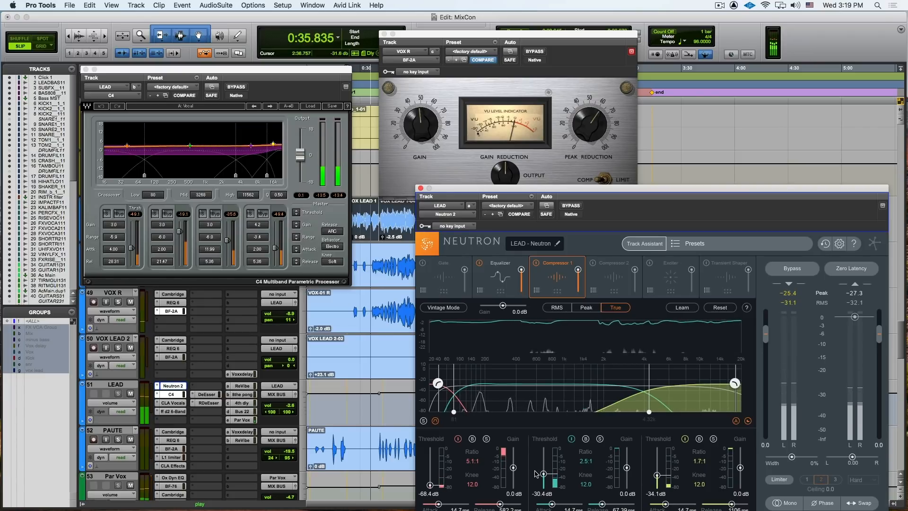
{"action": "left_click", "coordinate": [533, 52]}
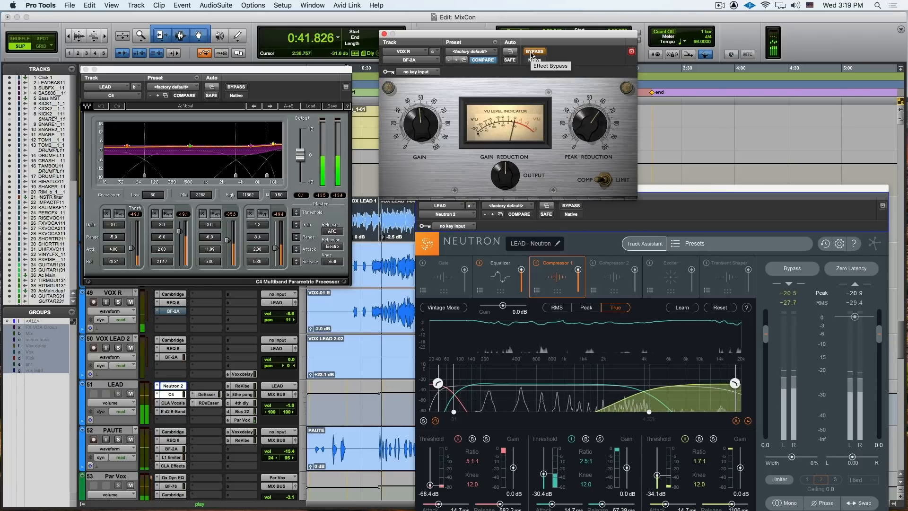
{"action": "left_click", "coordinate": [533, 52]}
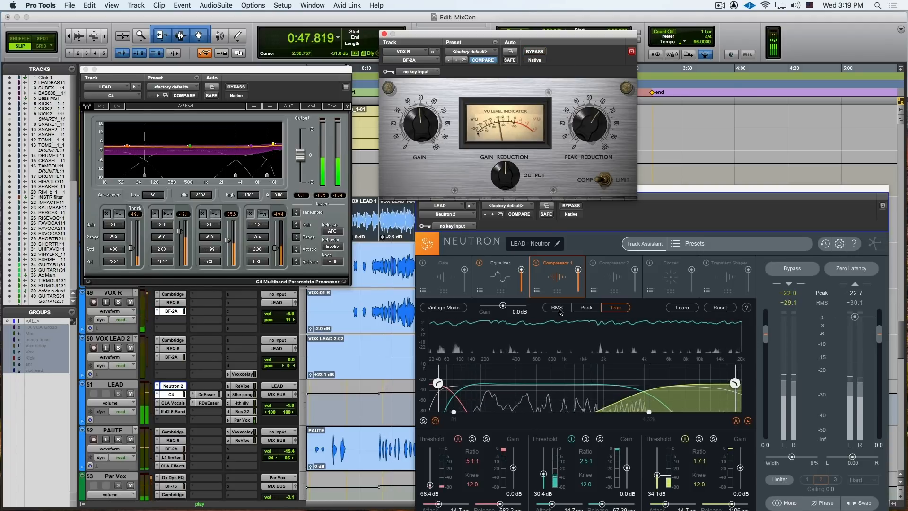
{"action": "left_click", "coordinate": [536, 263]}
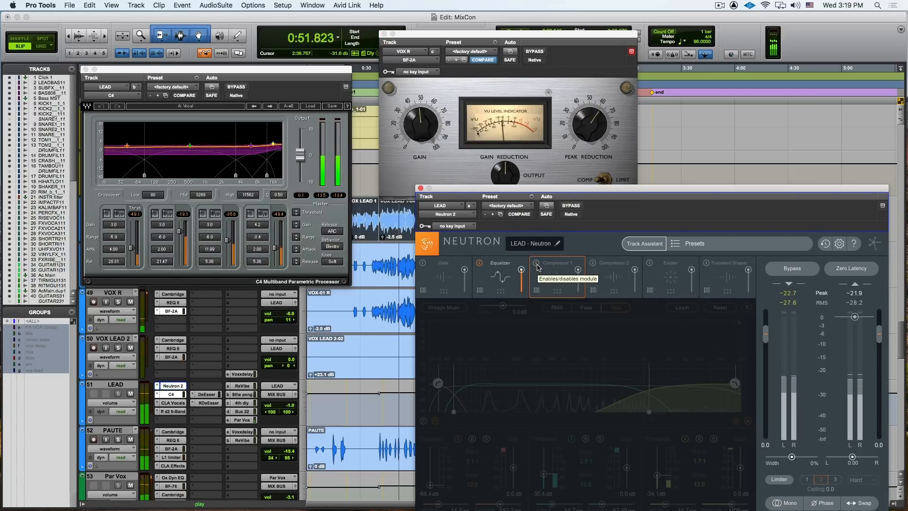
{"action": "left_click", "coordinate": [537, 266]}
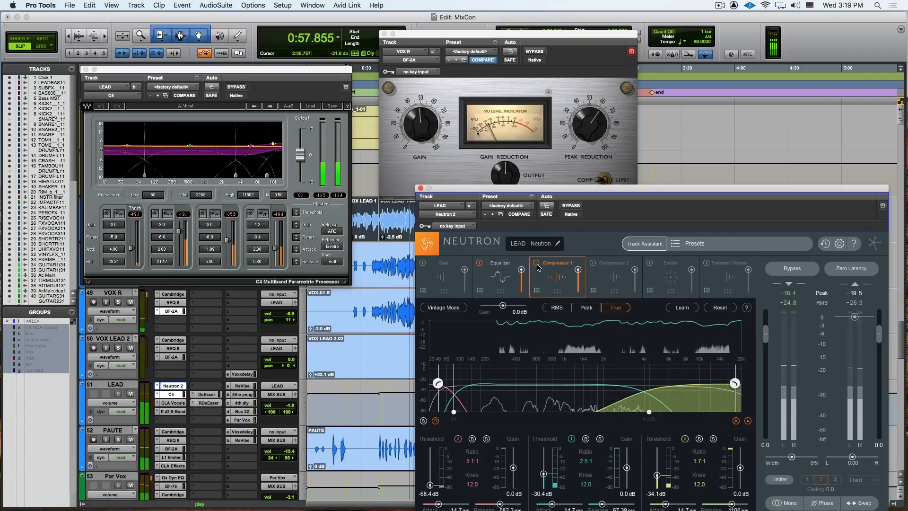
{"action": "left_click", "coordinate": [241, 87]}
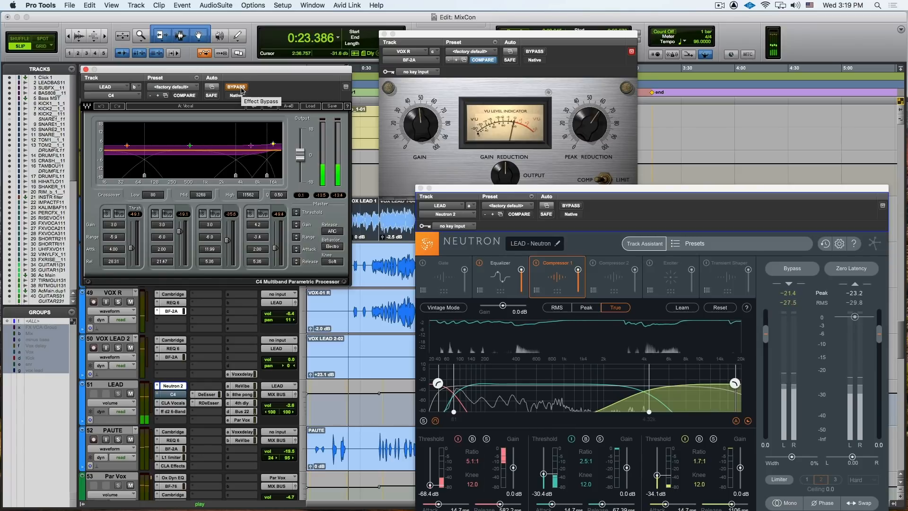
{"action": "left_click", "coordinate": [241, 89]}
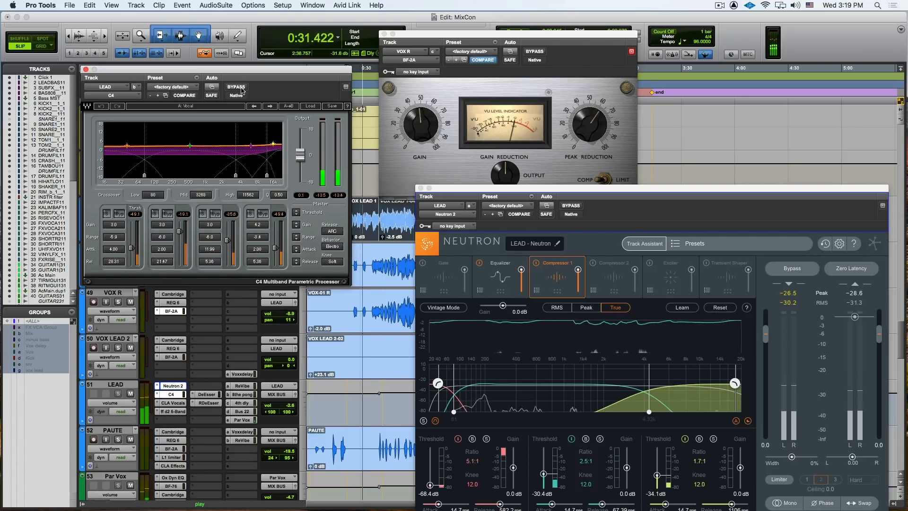
Bypass C4, BF-2A and Neutron 2 together during playback, re-enable them one by one to compare, and stop playback
{"action": "left_click", "coordinate": [237, 87]}
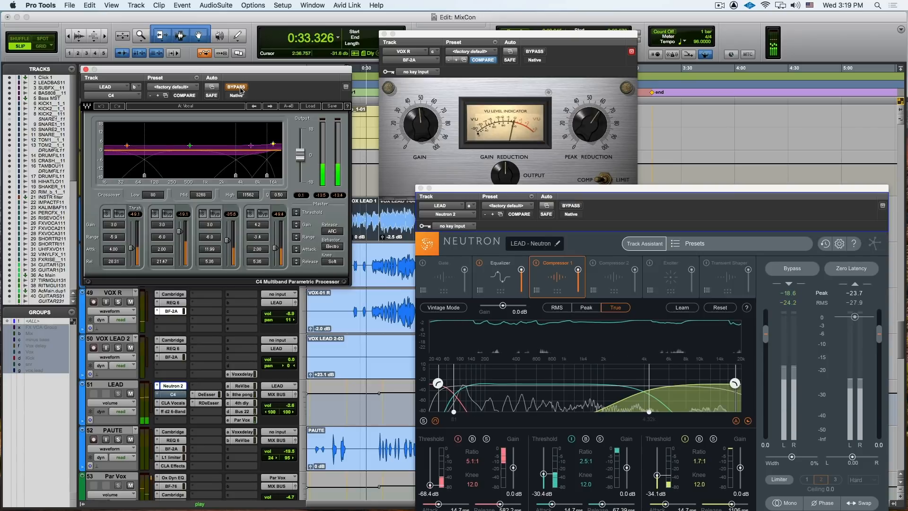
{"action": "left_click", "coordinate": [535, 52]}
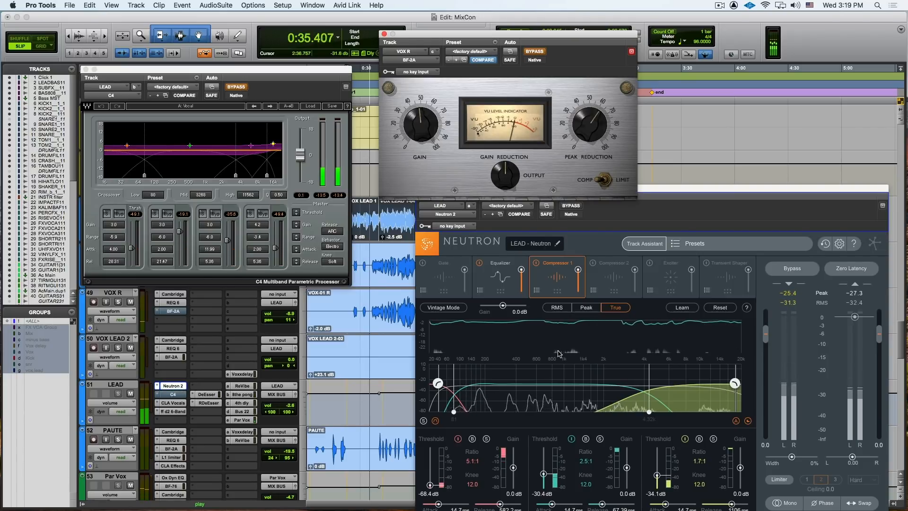
{"action": "left_click", "coordinate": [576, 207]}
{"action": "left_click", "coordinate": [576, 208]}
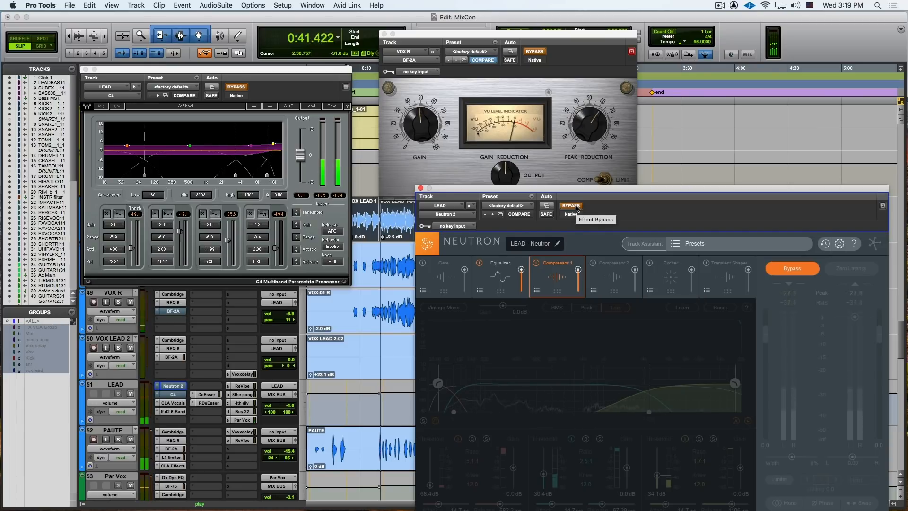
{"action": "left_click", "coordinate": [537, 52]}
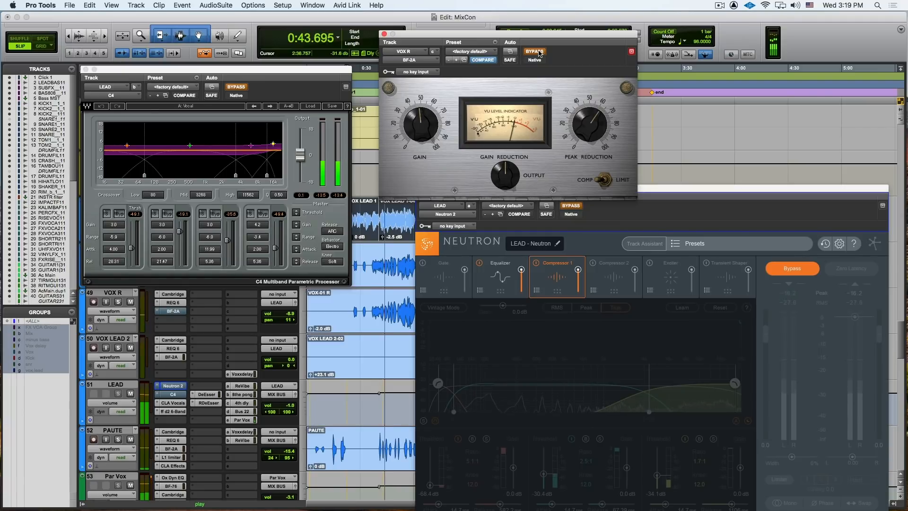
{"action": "left_click", "coordinate": [571, 205]}
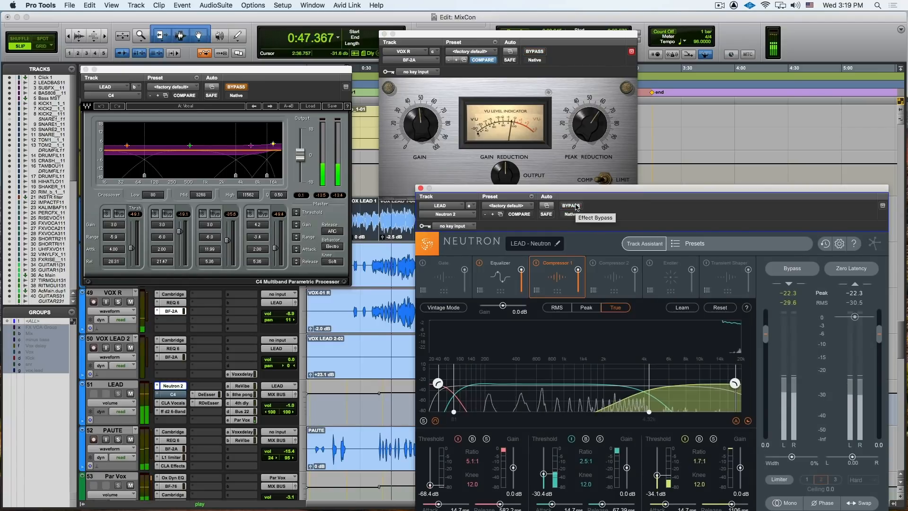
{"action": "left_click", "coordinate": [237, 88]}
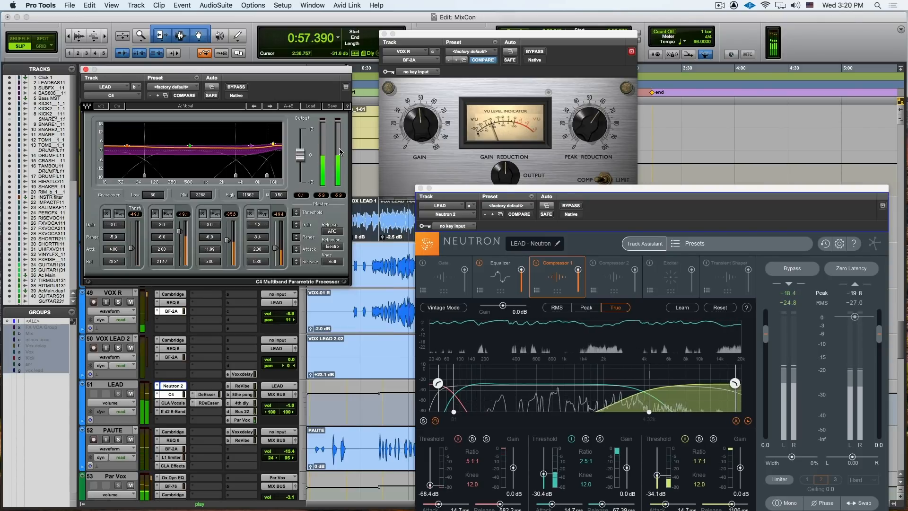
{"action": "key", "text": "space"}
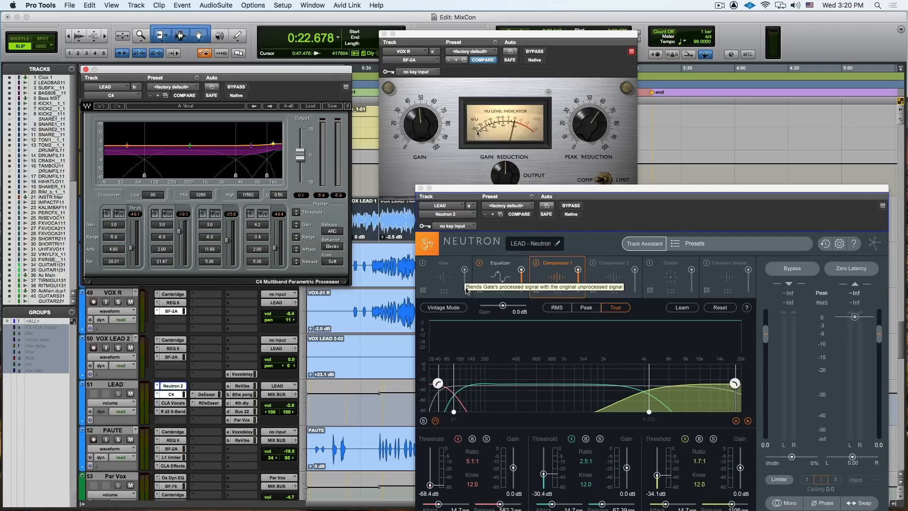
Close the Neutron 2, C4 and BF-2A plug-in windows
{"action": "left_click", "coordinate": [420, 188]}
{"action": "left_click", "coordinate": [86, 69]}
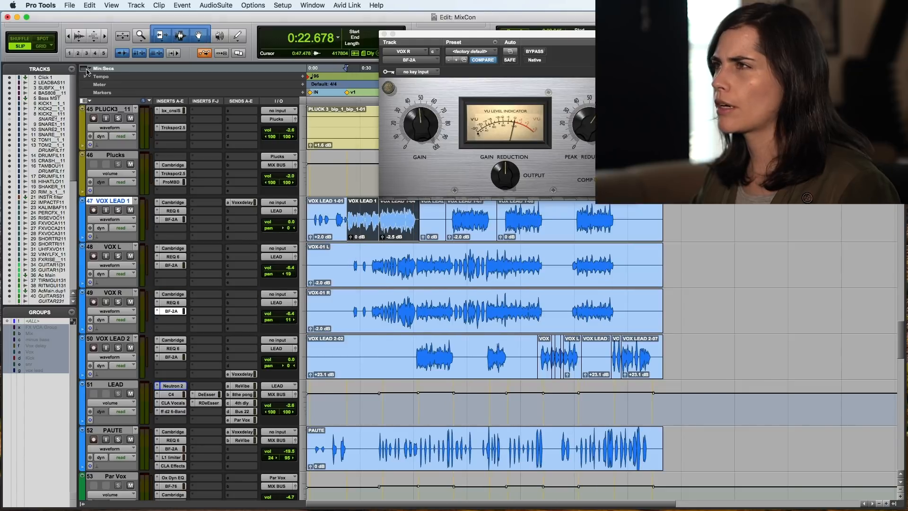
{"action": "left_click", "coordinate": [384, 34]}
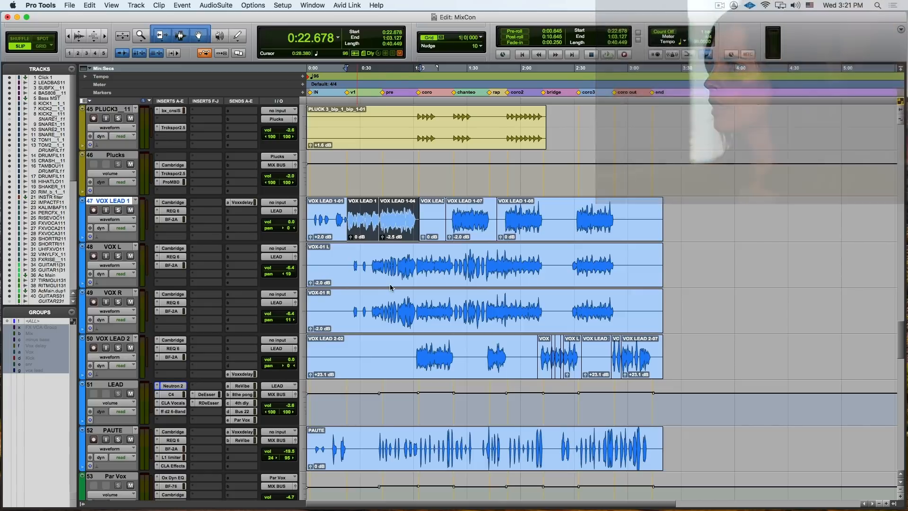
View the LEAD track's Neutron 2, C4 and CLA Vocals inserts in turn, leaving CLA Vocals open lower over the Edit window
{"action": "left_click", "coordinate": [171, 386]}
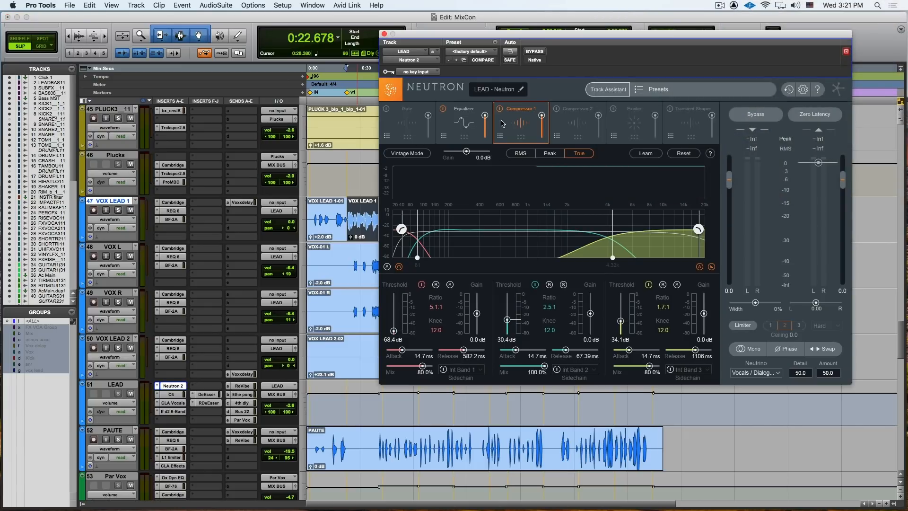
{"action": "left_click", "coordinate": [171, 393]}
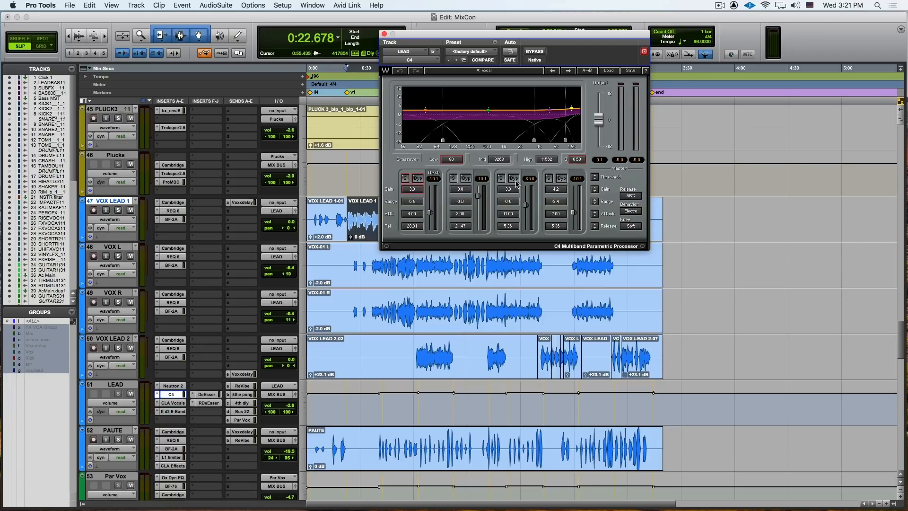
{"action": "left_click", "coordinate": [171, 402]}
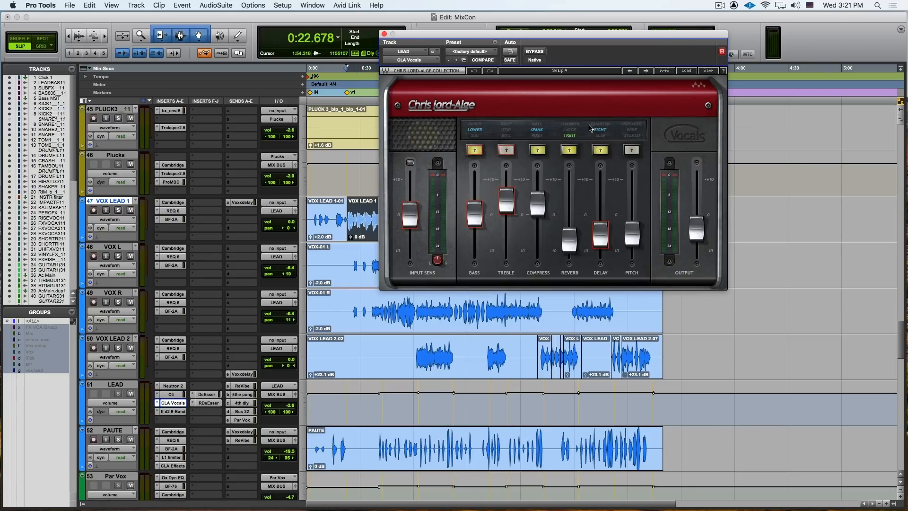
{"action": "left_click_drag", "start_coordinate": [624, 38], "coordinate": [608, 92]}
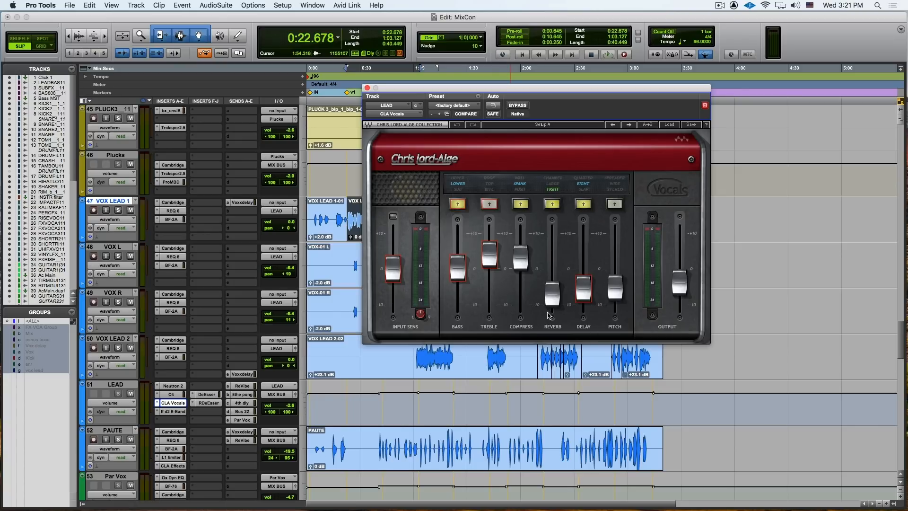
Expand the LEAD track's automation lane and show the ReVibe send level, followed by the 8the pong send level
{"action": "left_click", "coordinate": [84, 422]}
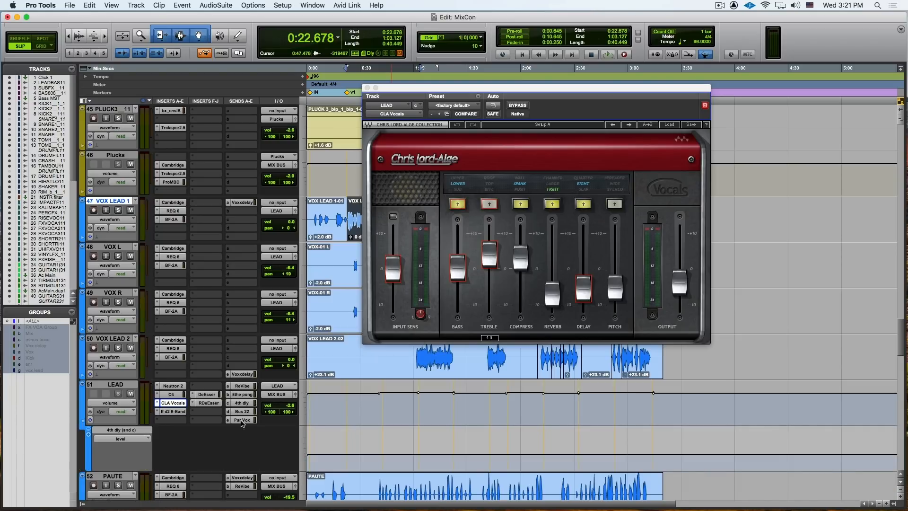
{"action": "left_click", "coordinate": [121, 439]}
{"action": "mouse_move", "coordinate": [136, 425]}
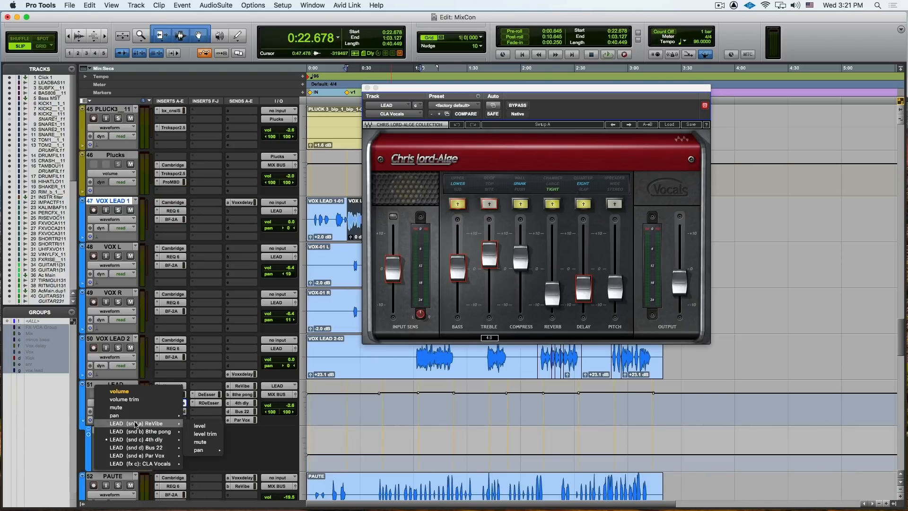
{"action": "left_click", "coordinate": [207, 425]}
{"action": "left_click", "coordinate": [132, 440]}
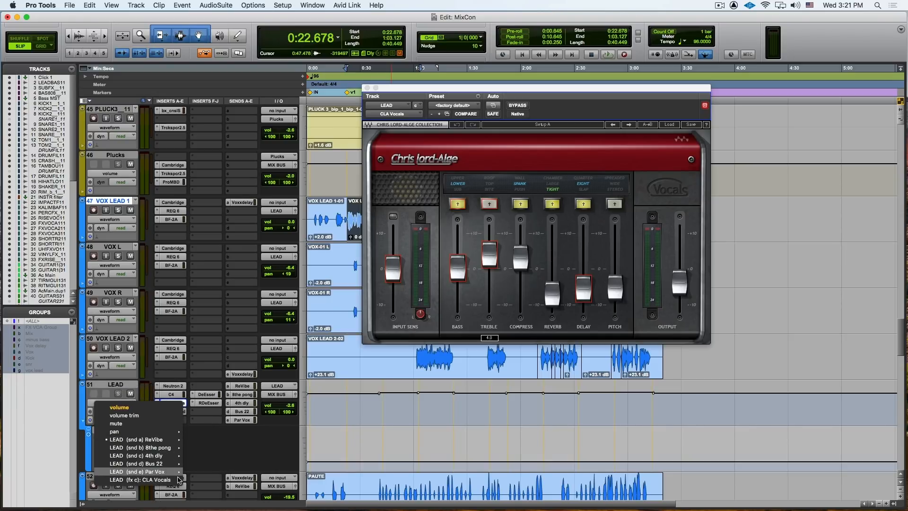
{"action": "mouse_move", "coordinate": [169, 453]}
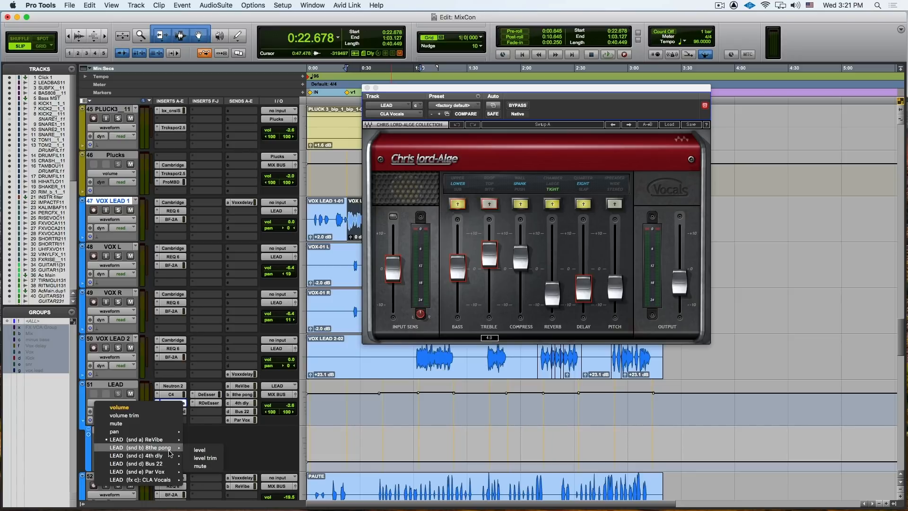
{"action": "left_click", "coordinate": [200, 450]}
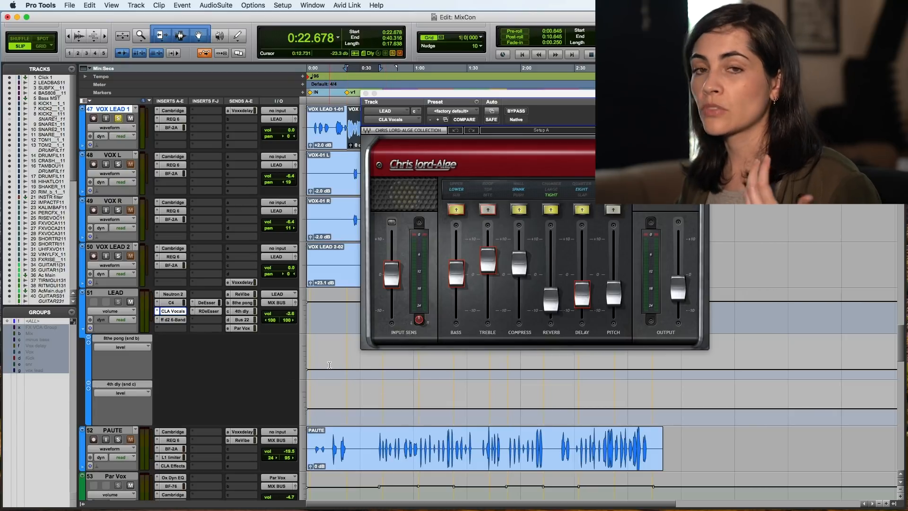
Open the LEAD track's send e to Par Vox and hide LEAD's automation lanes
{"action": "scroll", "coordinate": [327, 362], "scroll_direction": "down", "scroll_amount": 5}
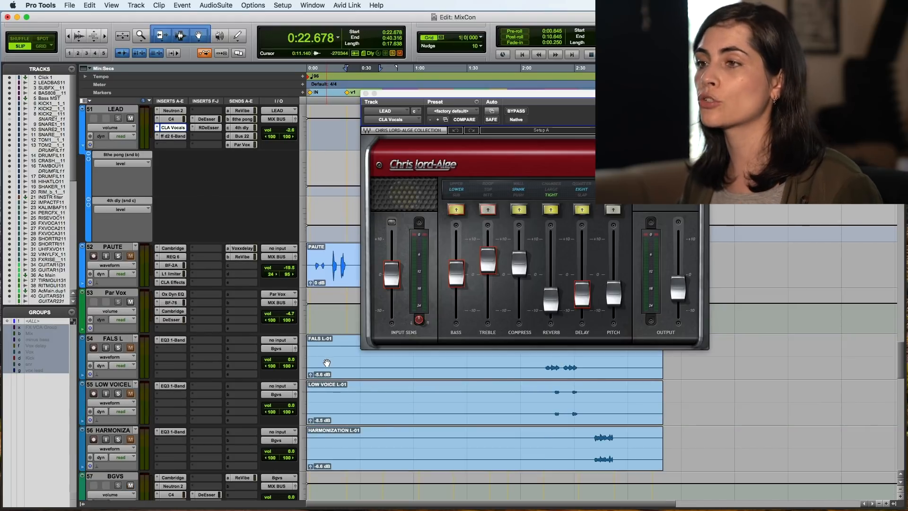
{"action": "scroll", "coordinate": [345, 335], "scroll_direction": "up", "scroll_amount": 5}
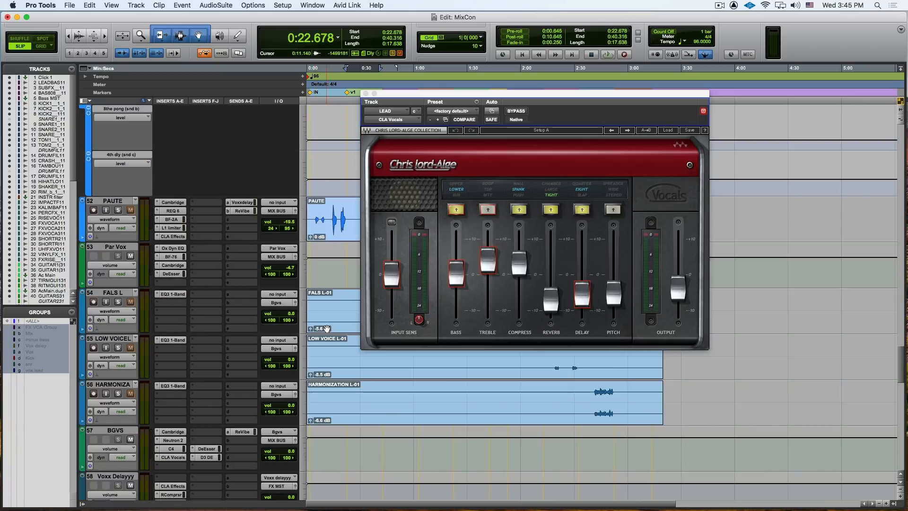
{"action": "scroll", "coordinate": [326, 328], "scroll_direction": "up", "scroll_amount": 5}
{"action": "left_click", "coordinate": [235, 329]}
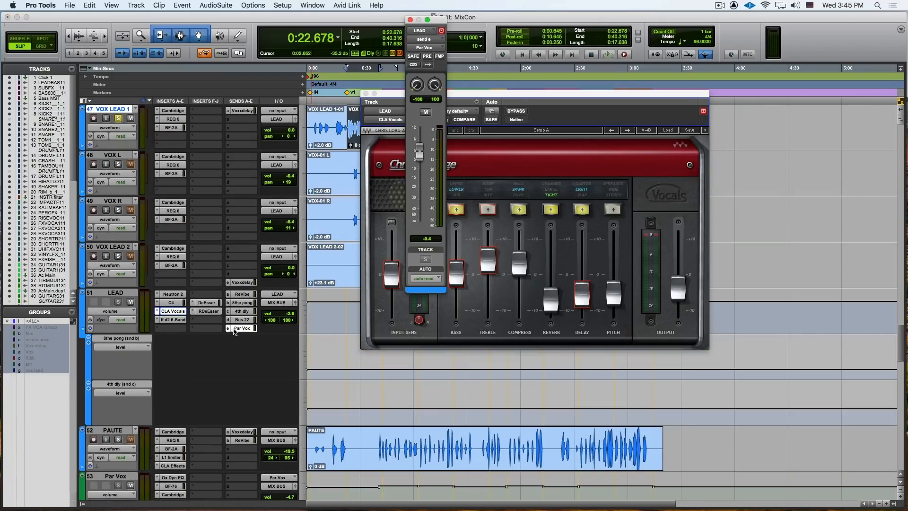
{"action": "left_click", "coordinate": [85, 333]}
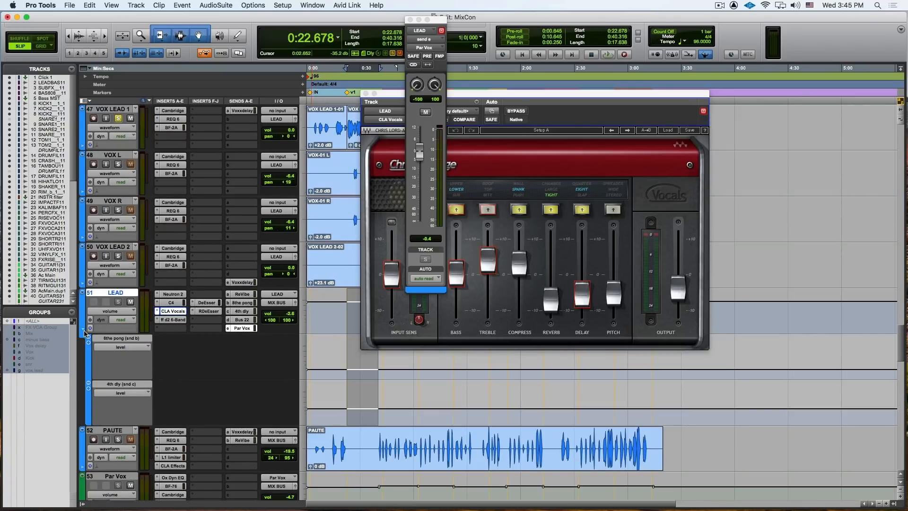
{"action": "left_click", "coordinate": [84, 331]}
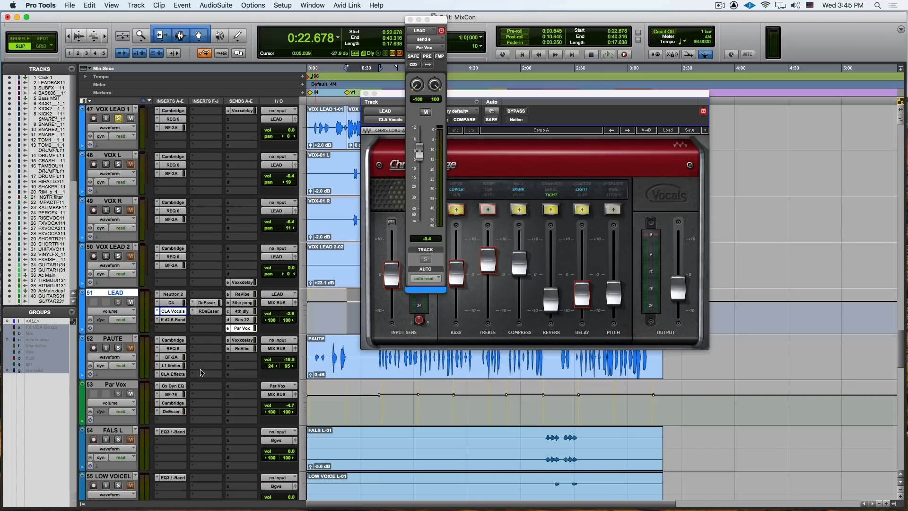
View the Oxford Dynamic EQ and Cambridge inserts on the Par Vox track
{"action": "left_click", "coordinate": [179, 386]}
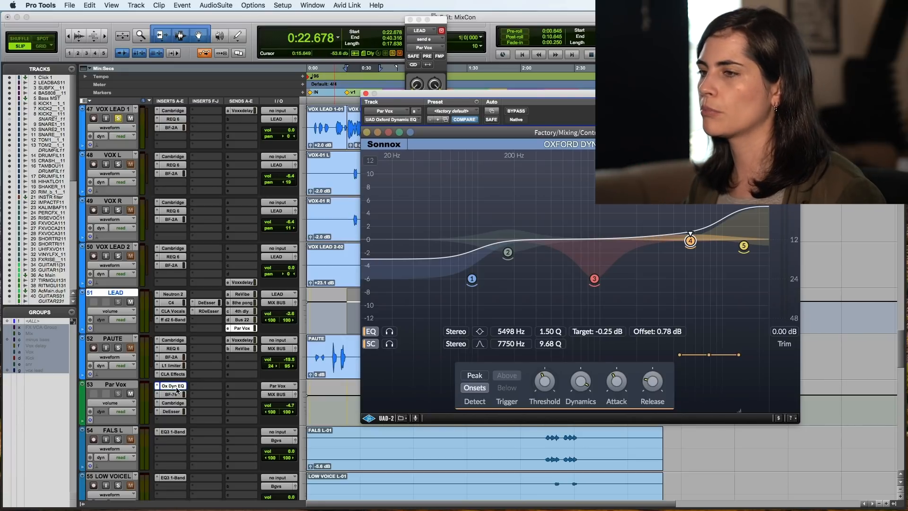
{"action": "left_click", "coordinate": [173, 403]}
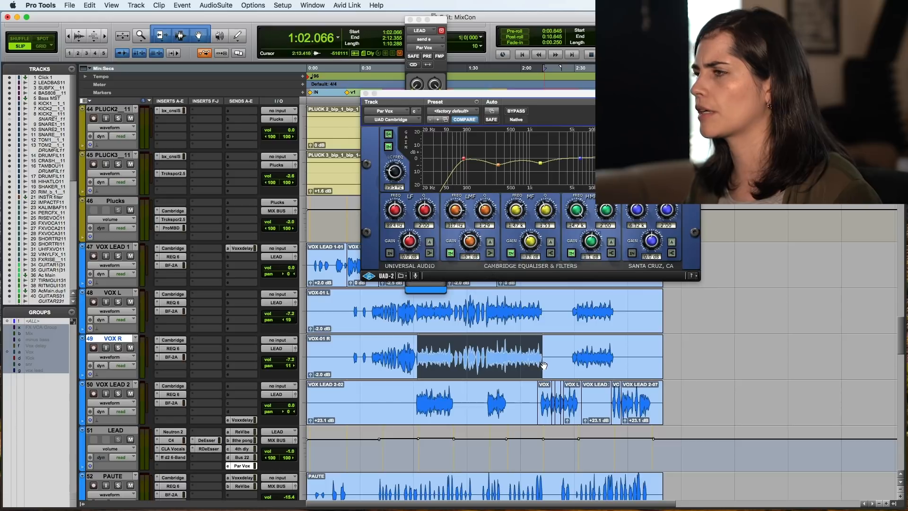
Play the passage from about 1:02 and compare the lead vocal with the Par Vox track muted and unmuted
{"action": "key", "text": "space"}
{"action": "scroll", "coordinate": [174, 393], "scroll_direction": "down", "scroll_amount": 3}
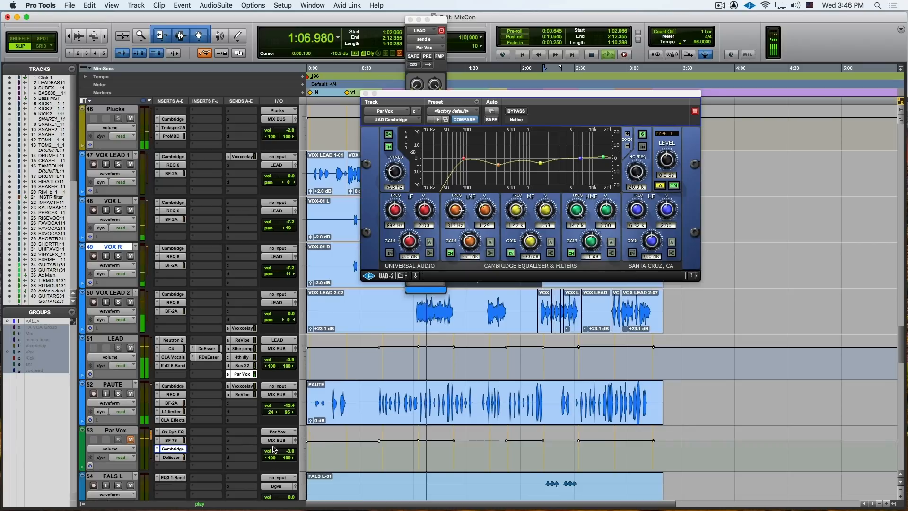
{"action": "left_click", "coordinate": [132, 440]}
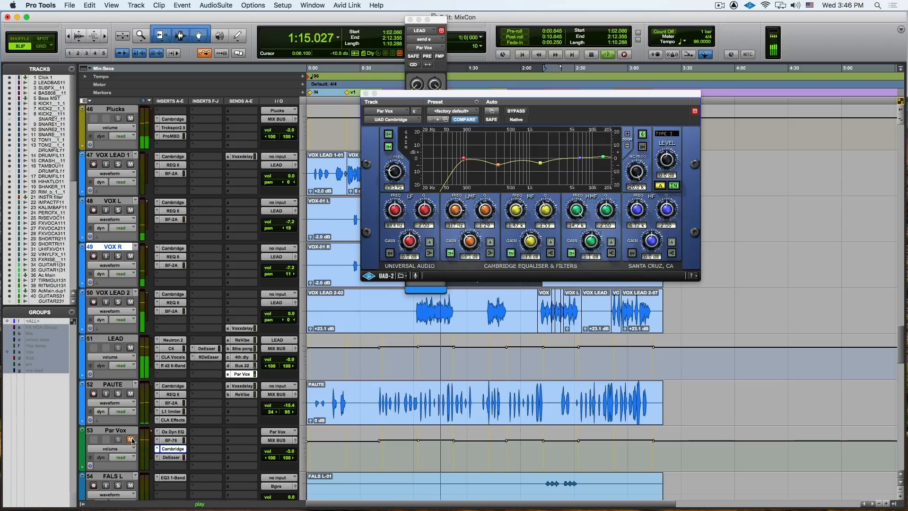
{"action": "left_click", "coordinate": [131, 440]}
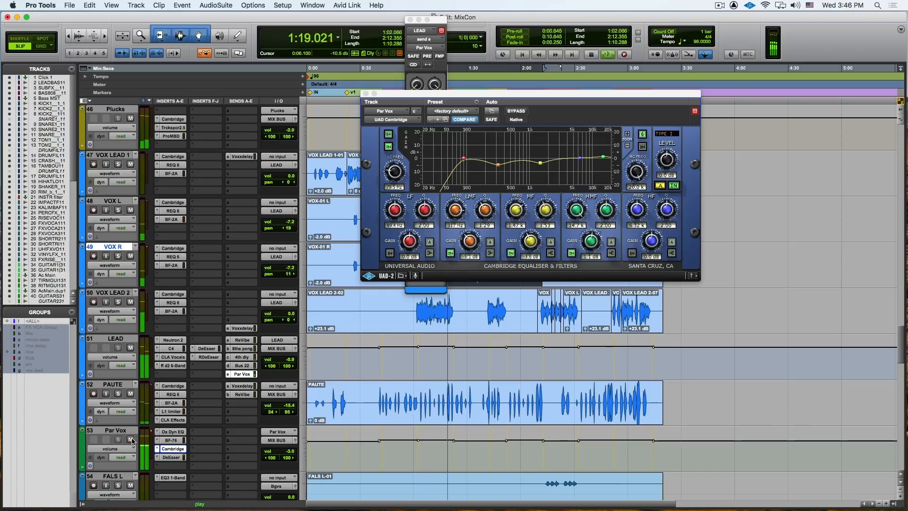
{"action": "key", "text": "space"}
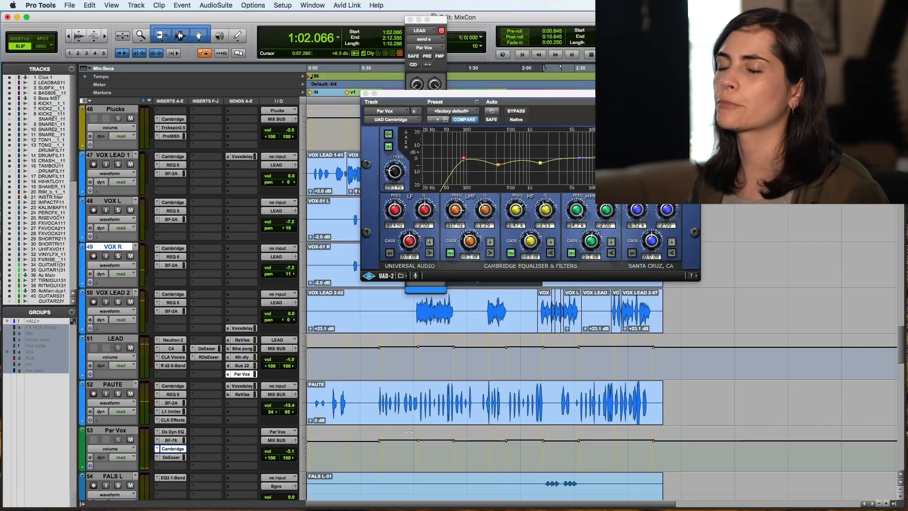
View the Par Vox track's Oxford Dynamic EQ, BF-76, Cambridge and DeEsser inserts in turn
{"action": "left_click", "coordinate": [173, 431]}
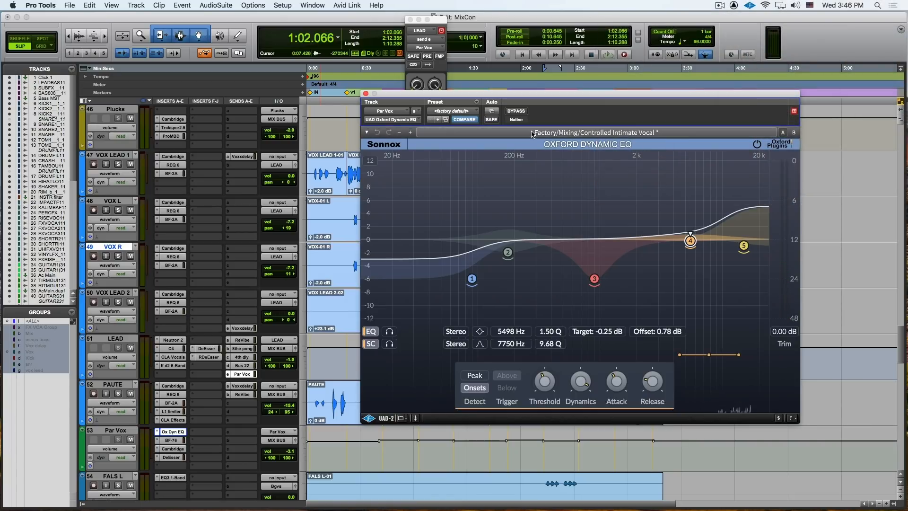
{"action": "left_click", "coordinate": [172, 440]}
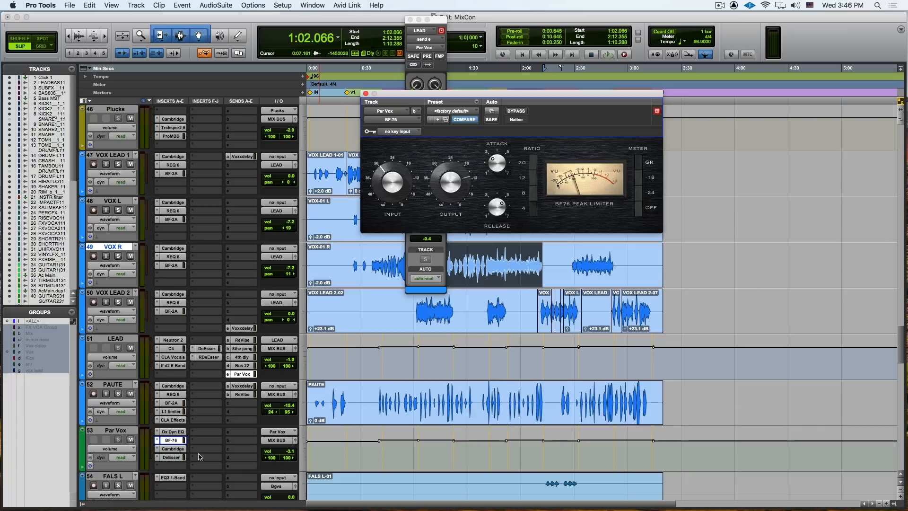
{"action": "left_click", "coordinate": [171, 449]}
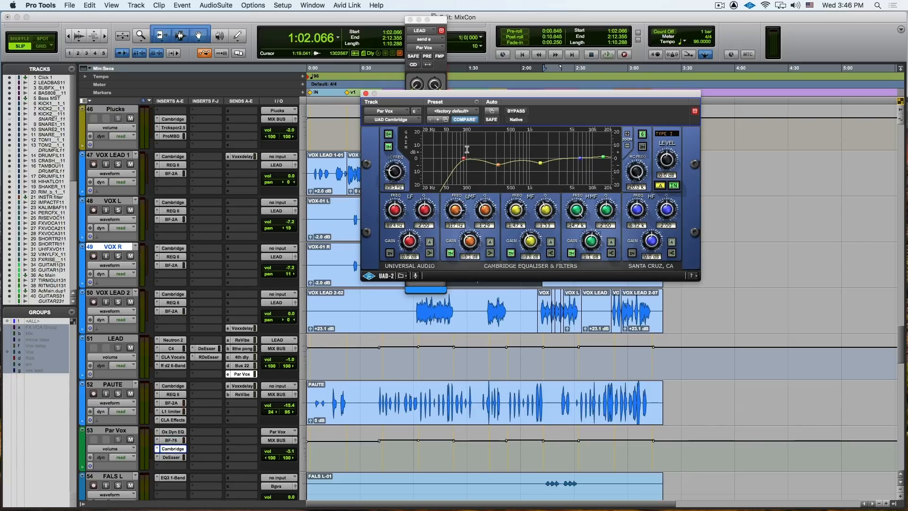
{"action": "left_click", "coordinate": [172, 458]}
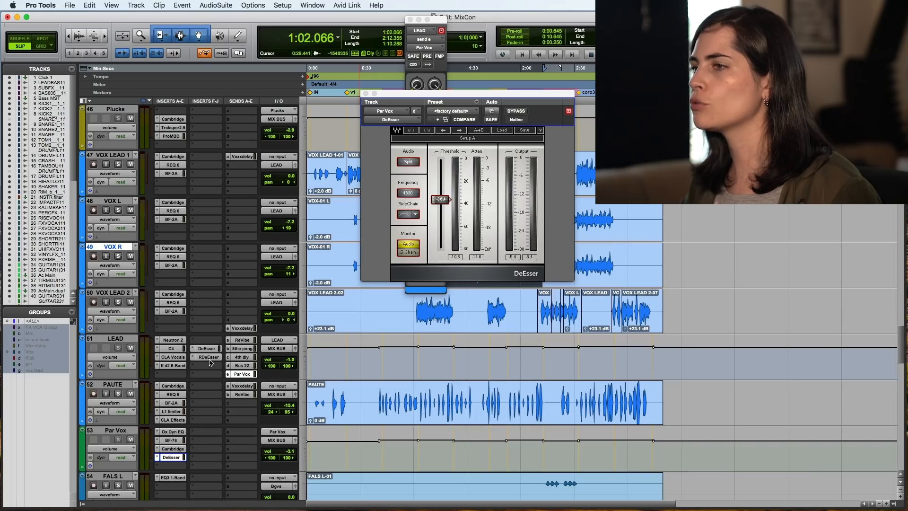
View the LEAD track's RDeEsser and DeEsser inserts, closing the plug-in window when done
{"action": "left_click", "coordinate": [209, 357]}
{"action": "left_click", "coordinate": [206, 348]}
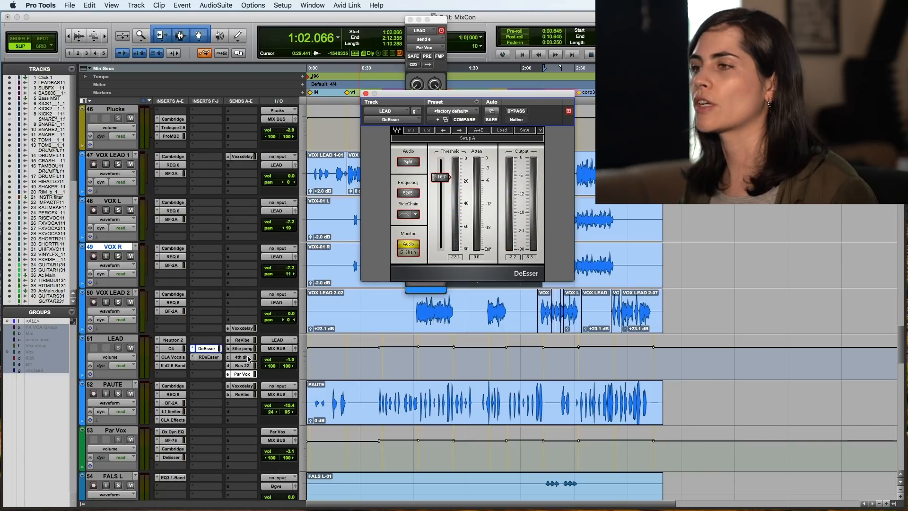
{"action": "left_click", "coordinate": [365, 93]}
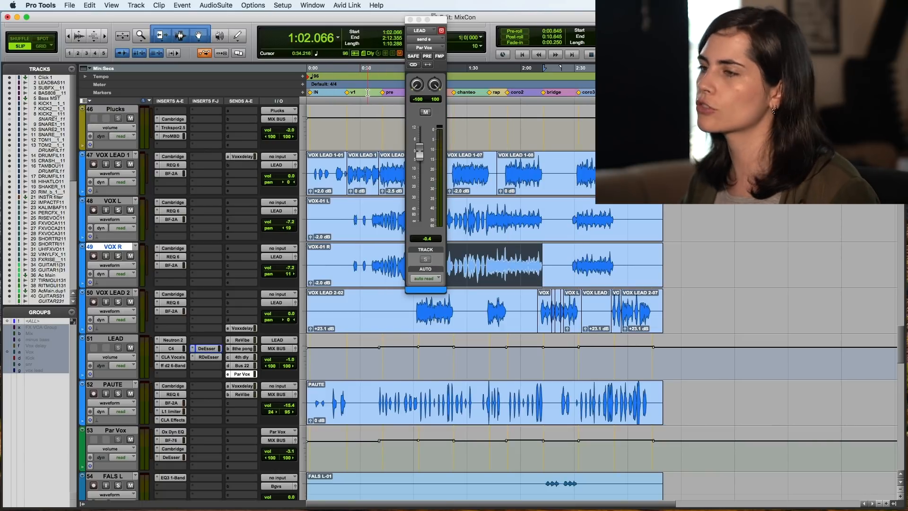
Play the vocals from about 0:37 with LEAD's DeEsser and RDeEsser open together to watch both de-essers working
{"action": "left_click", "coordinate": [372, 254]}
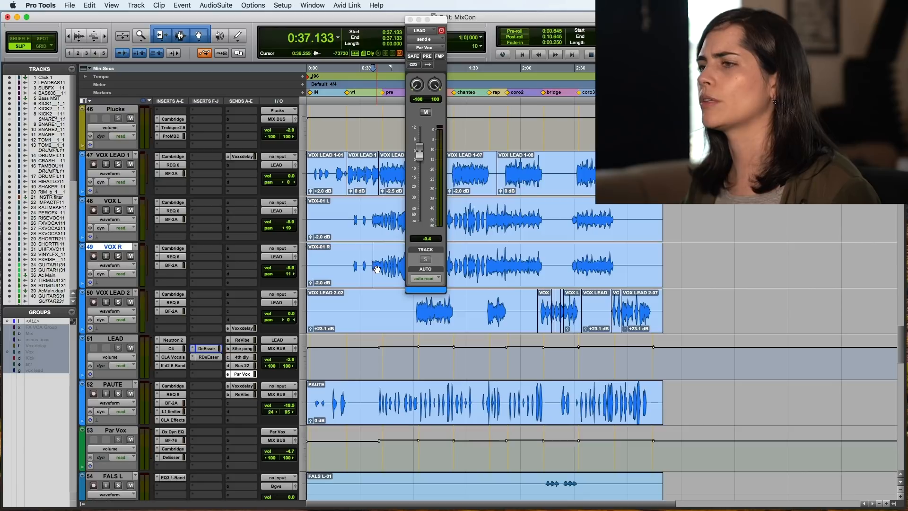
{"action": "key", "text": "space"}
{"action": "left_click", "coordinate": [208, 348]}
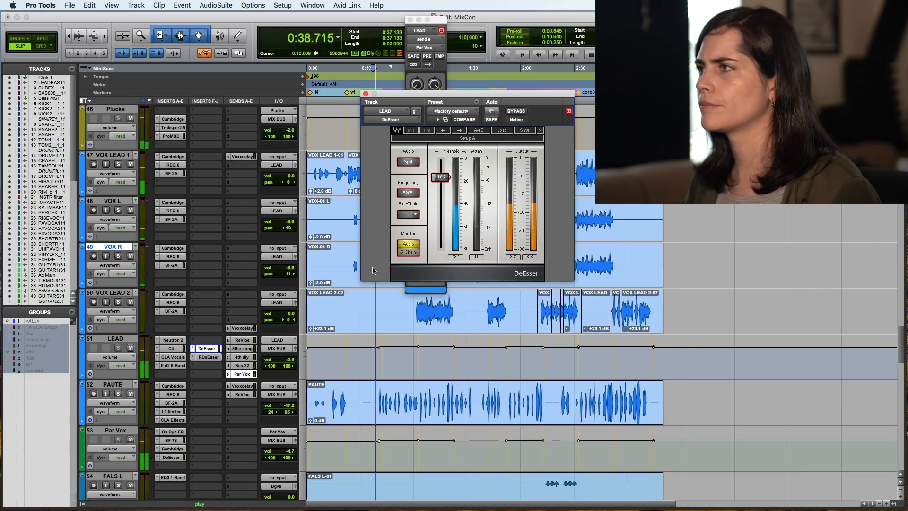
{"action": "left_click", "coordinate": [211, 359]}
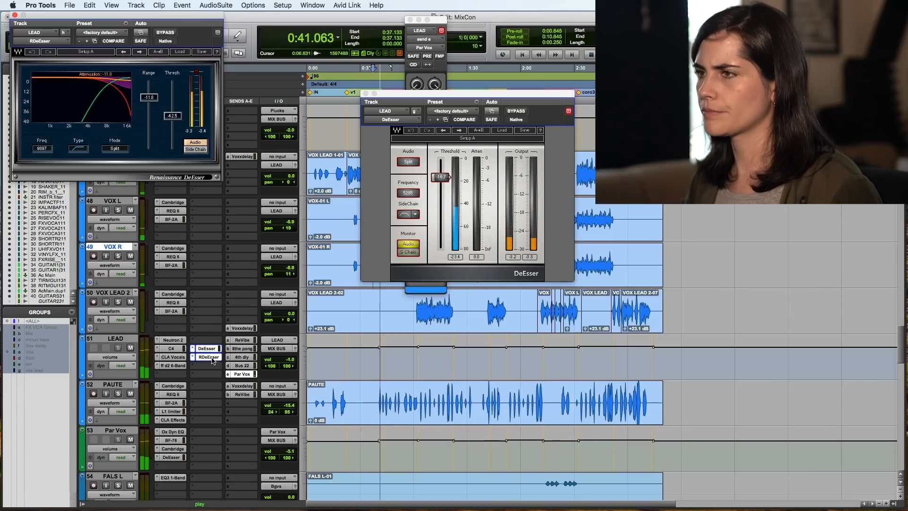
Place Par Vox's DeEsser beside LEAD's de-essers, compare it bypassed and active during playback, and close all three plug-in windows
{"action": "left_click", "coordinate": [176, 457]}
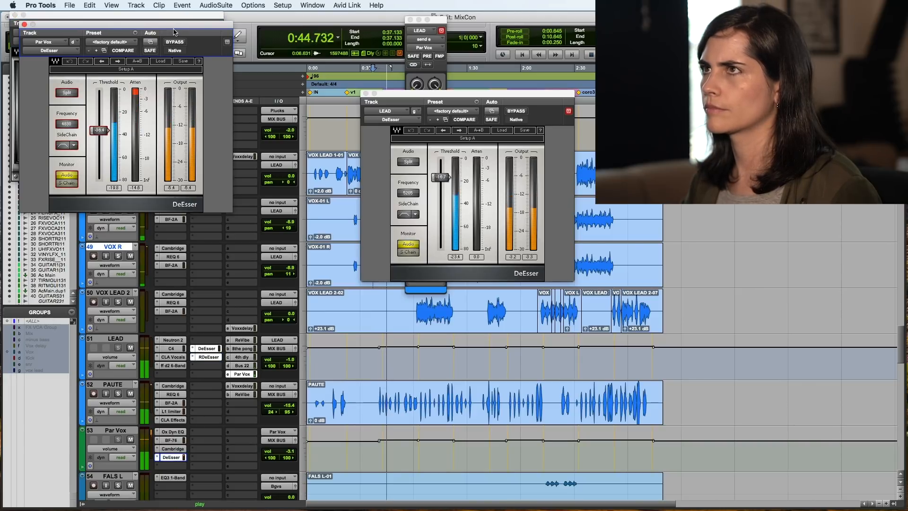
{"action": "left_click_drag", "start_coordinate": [173, 26], "coordinate": [266, 250]}
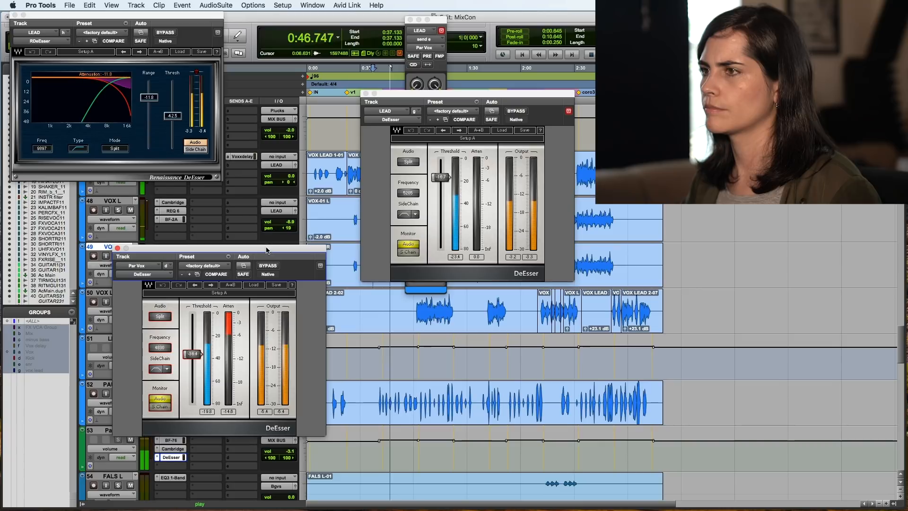
{"action": "left_click", "coordinate": [267, 266]}
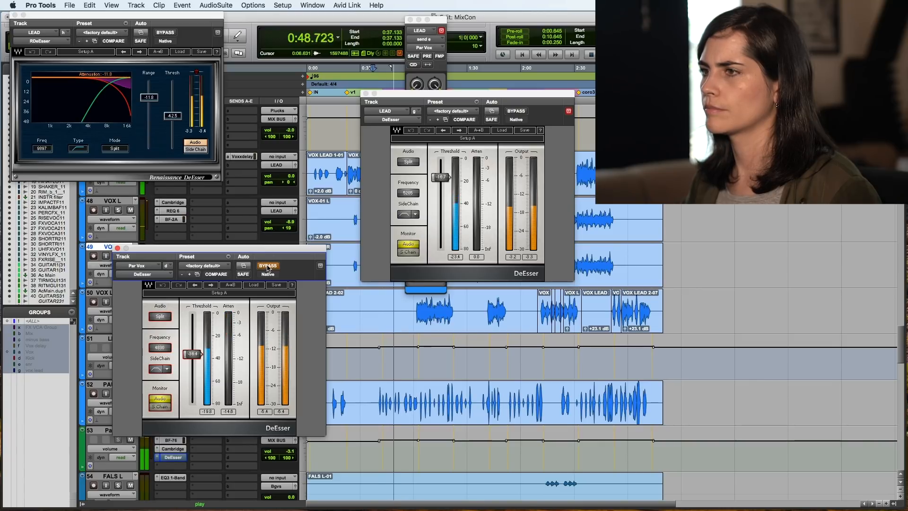
{"action": "left_click", "coordinate": [267, 266]}
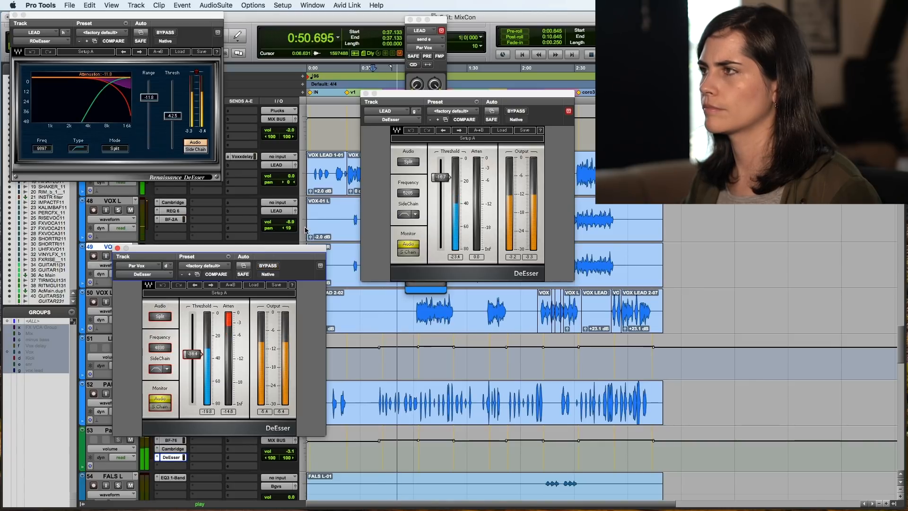
{"action": "left_click", "coordinate": [118, 248]}
{"action": "key", "text": "space"}
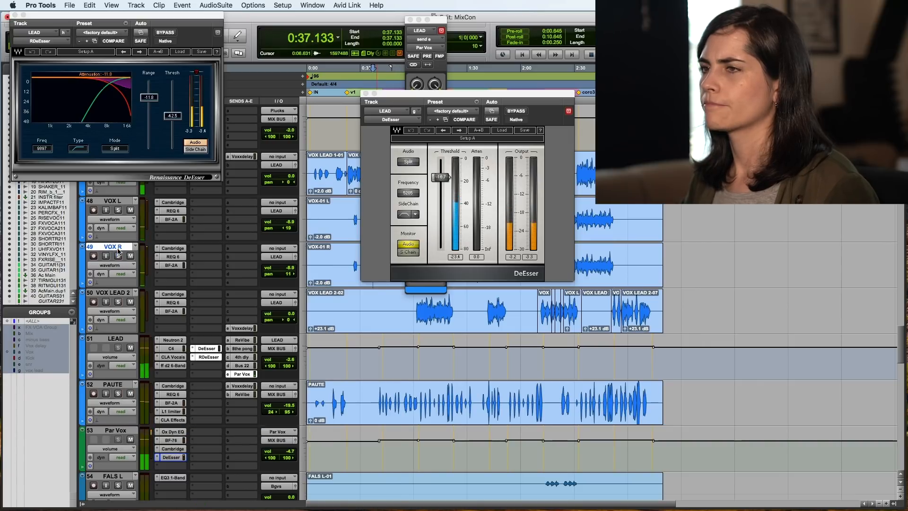
{"action": "left_click", "coordinate": [14, 15]}
{"action": "left_click", "coordinate": [365, 93]}
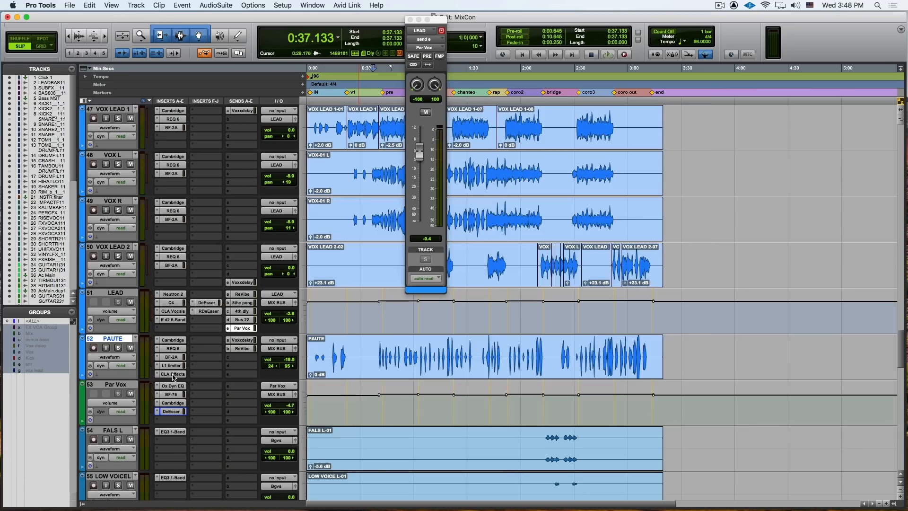
View the PAUTE track's CLA Effects, BF-2A, REQ 6 and Cambridge inserts, leaving BF-2A open
{"action": "left_click", "coordinate": [173, 373]}
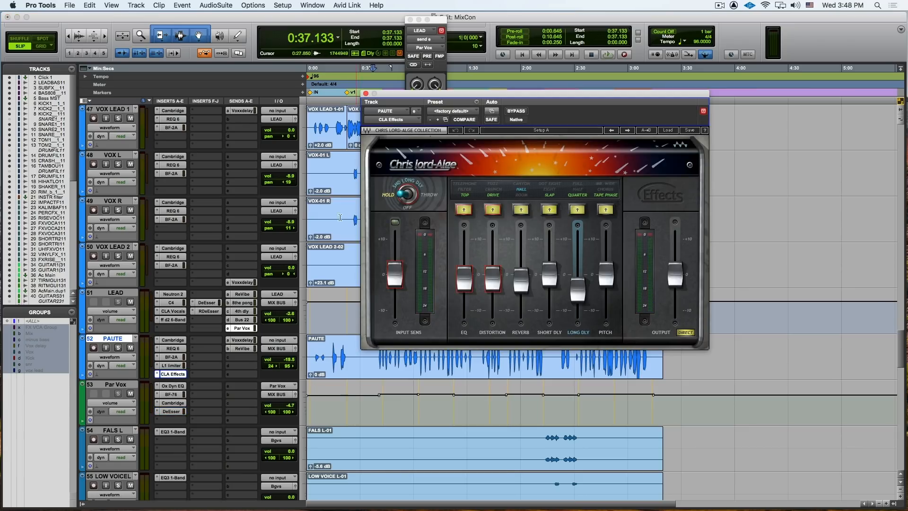
{"action": "left_click", "coordinate": [366, 93]}
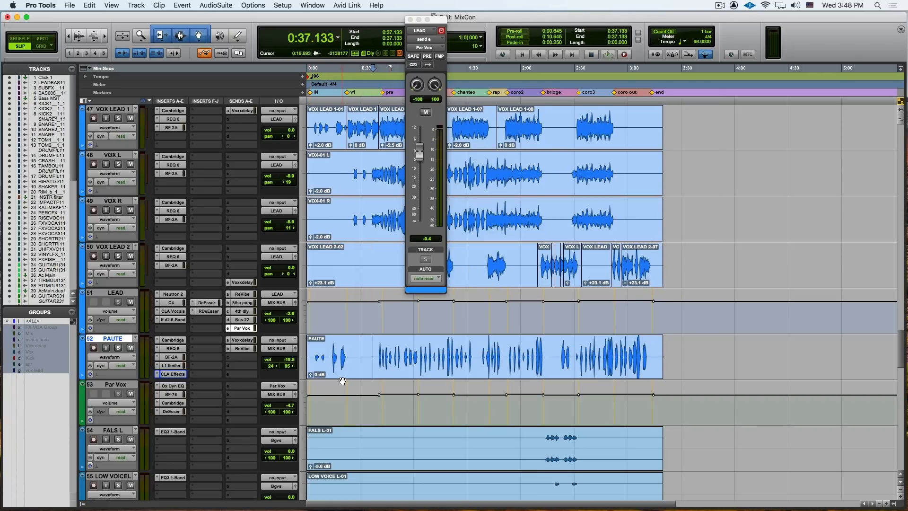
{"action": "left_click", "coordinate": [377, 355]}
{"action": "left_click", "coordinate": [174, 357]}
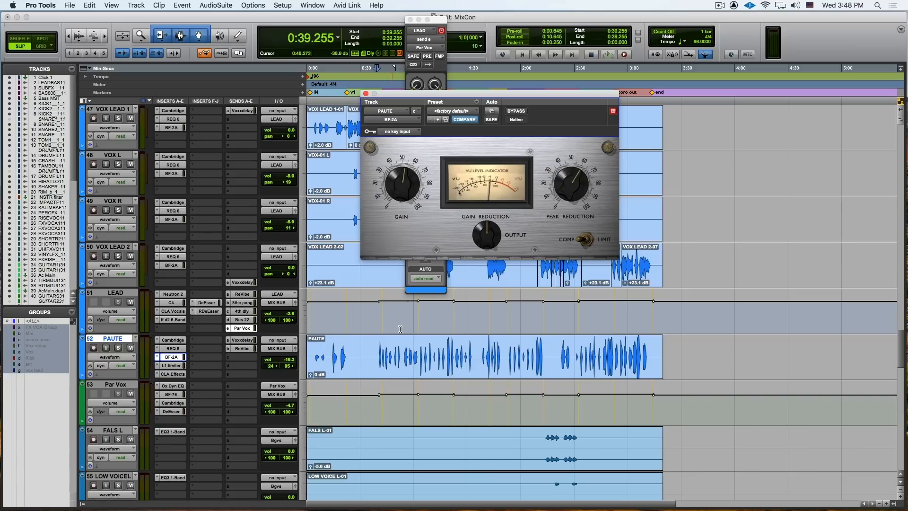
{"action": "left_click", "coordinate": [174, 348]}
{"action": "left_click", "coordinate": [173, 340]}
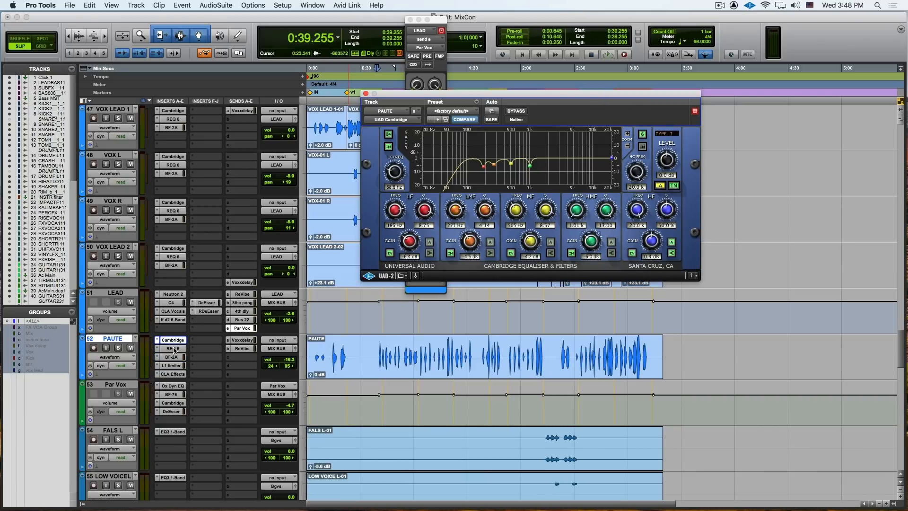
{"action": "left_click", "coordinate": [175, 357]}
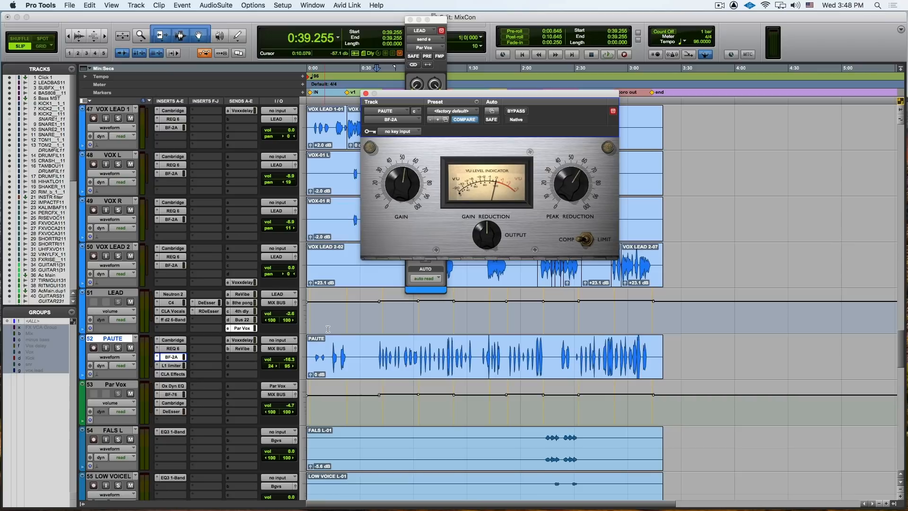
{"action": "scroll", "coordinate": [400, 336], "scroll_direction": "up", "scroll_amount": 1}
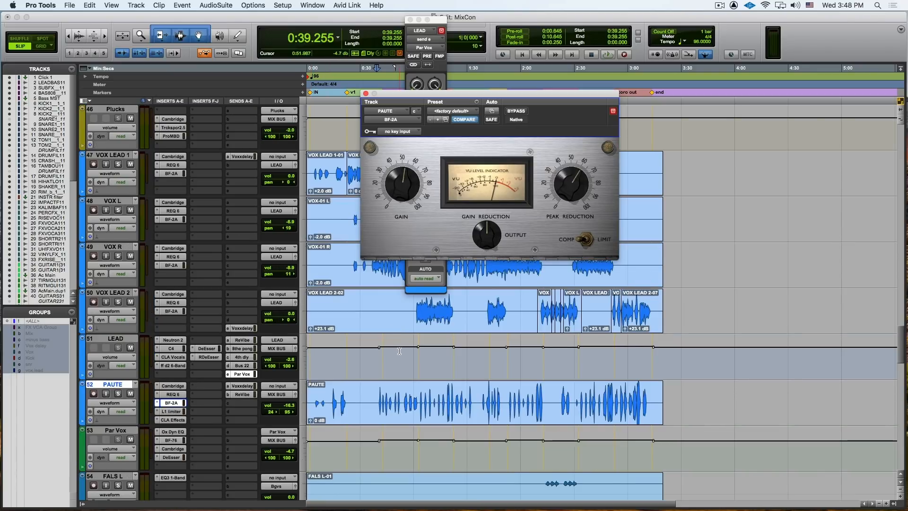
{"action": "scroll", "coordinate": [399, 350], "scroll_direction": "down", "scroll_amount": 2}
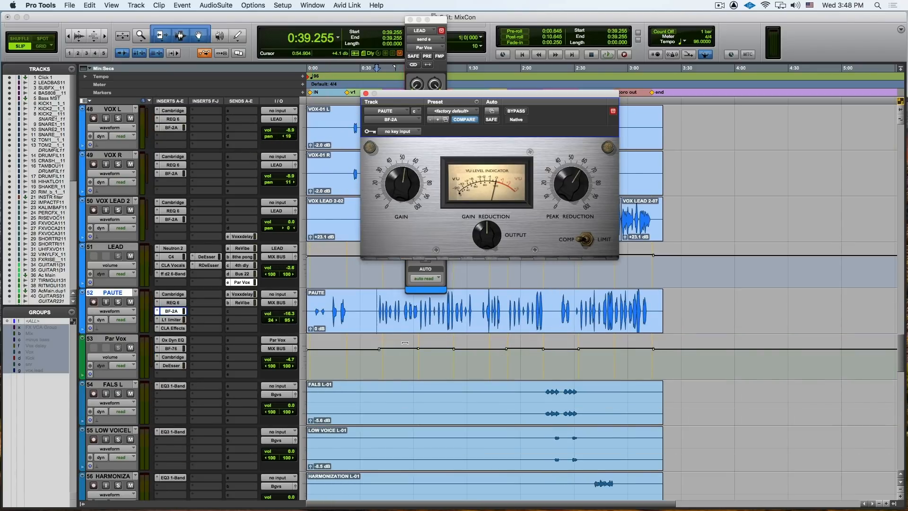
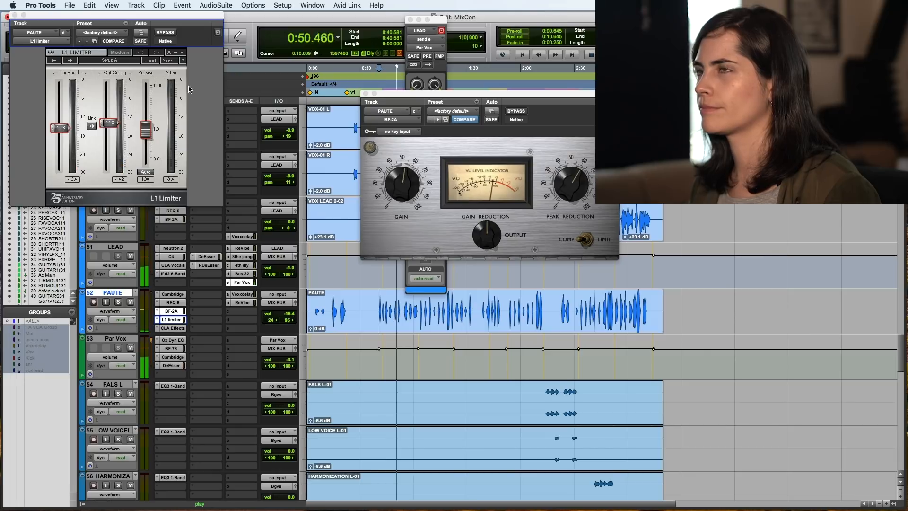
Solo the PAUTE track and listen to it from about 1:18
{"action": "key", "text": "space"}
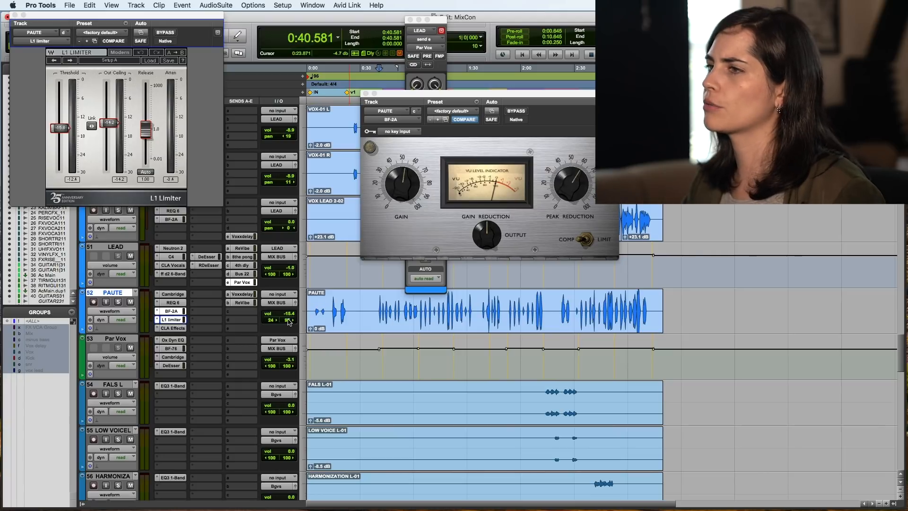
{"action": "left_click", "coordinate": [118, 302]}
{"action": "left_click", "coordinate": [448, 305]}
{"action": "key", "text": "space"}
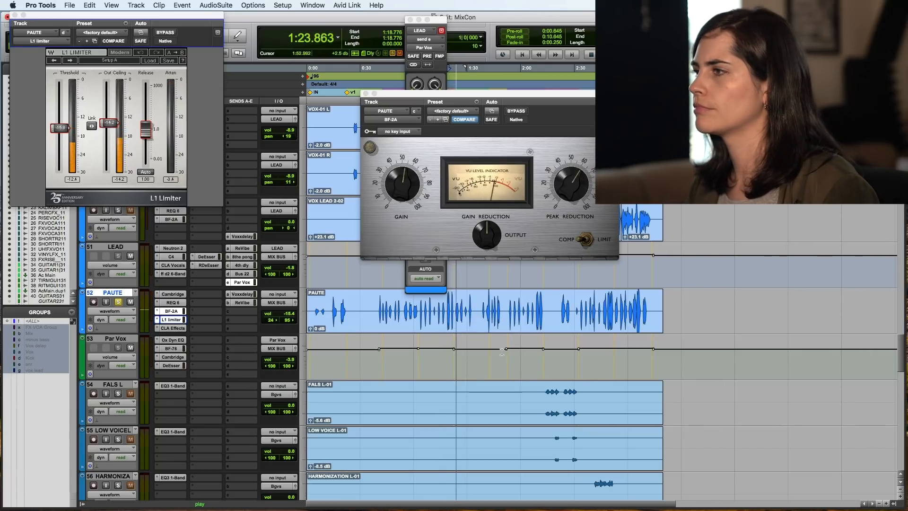
{"action": "key", "text": "space"}
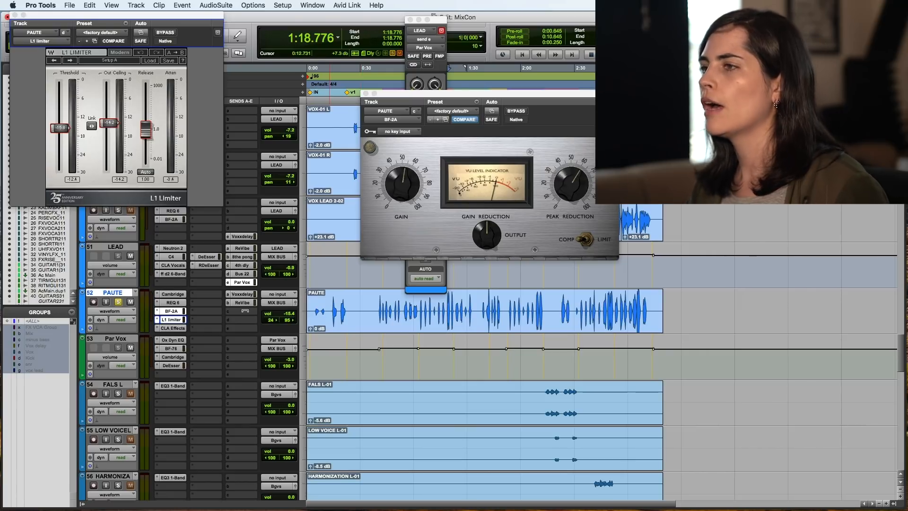
View the PAUTE track's Voxx delay and ReVibe sends
{"action": "left_click", "coordinate": [246, 294]}
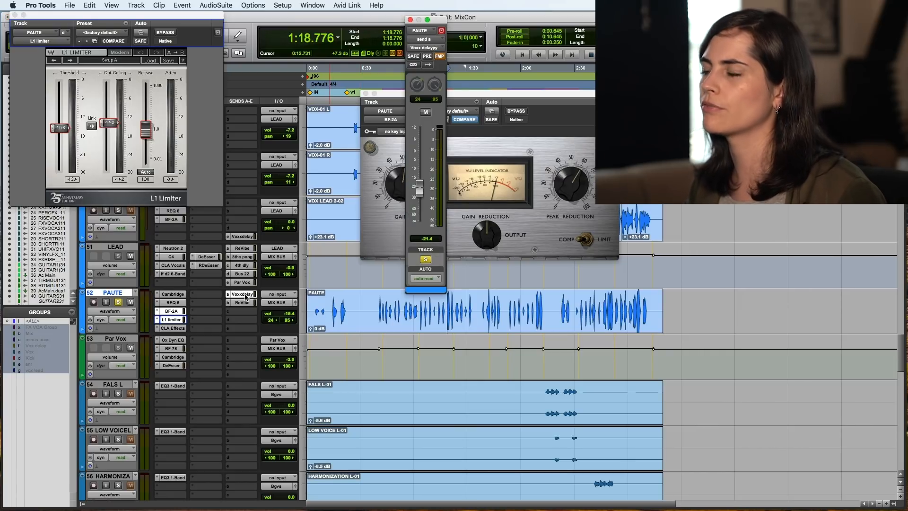
{"action": "left_click", "coordinate": [246, 294]}
{"action": "left_click", "coordinate": [242, 302]}
{"action": "left_click", "coordinate": [245, 303]}
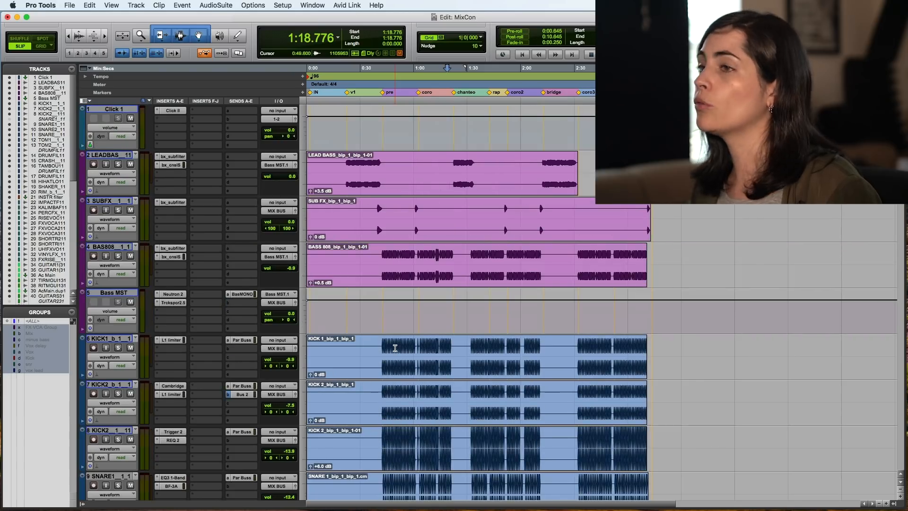
Solo the KICK1 track and play it from about 0:41
{"action": "scroll", "coordinate": [473, 353], "scroll_direction": "down", "scroll_amount": 3}
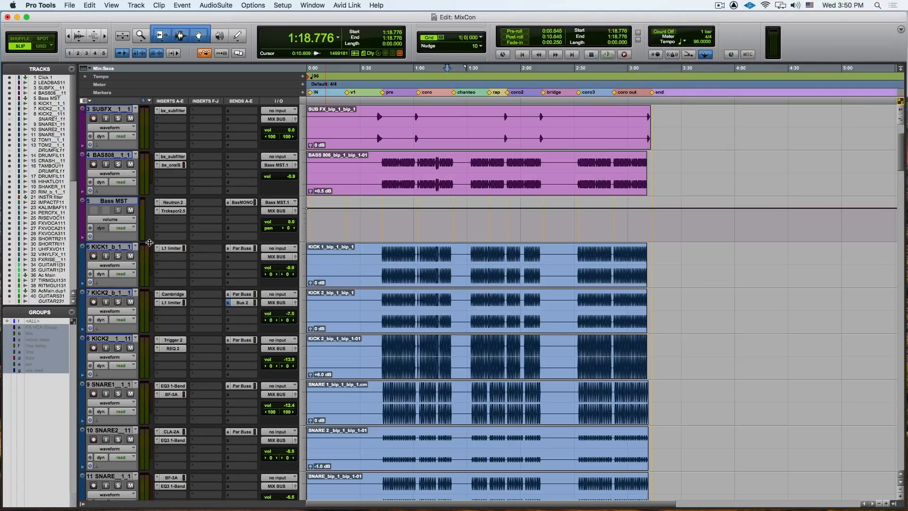
{"action": "left_click", "coordinate": [118, 256]}
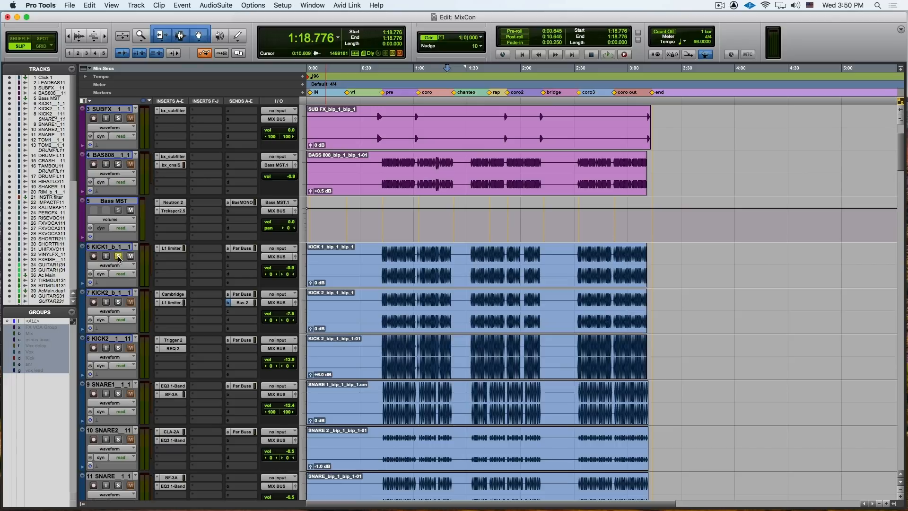
{"action": "left_click", "coordinate": [381, 249]}
{"action": "key", "text": "space"}
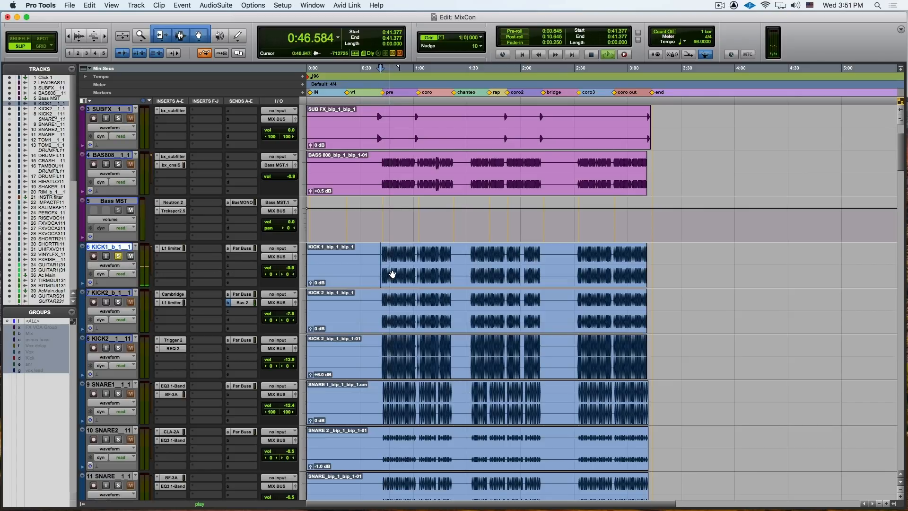
Solo the first KICK2 track and listen to it from about 0:47
{"action": "key", "text": "space"}
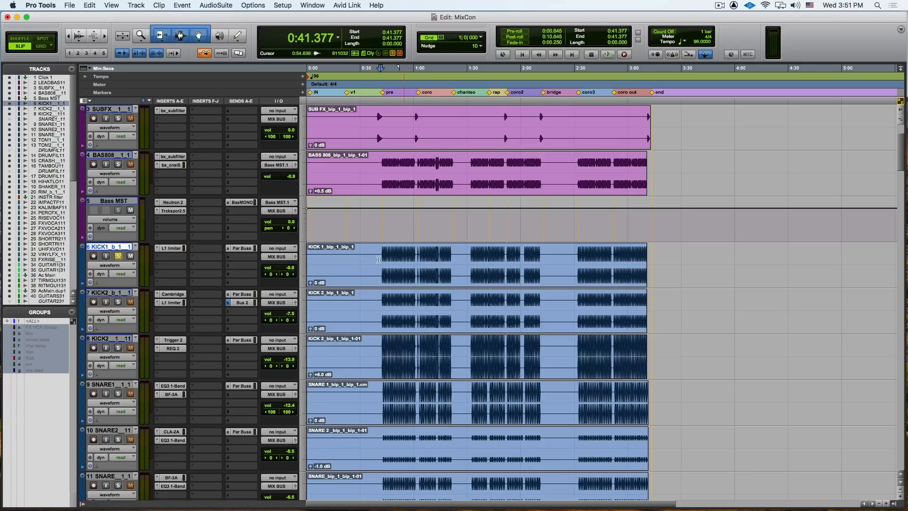
{"action": "left_click", "coordinate": [119, 302]}
{"action": "left_click", "coordinate": [391, 302]}
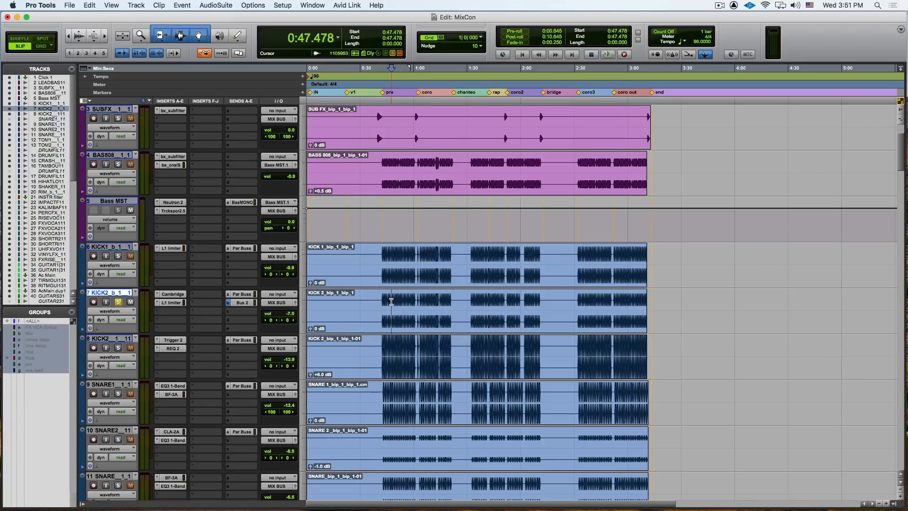
{"action": "key", "text": "space"}
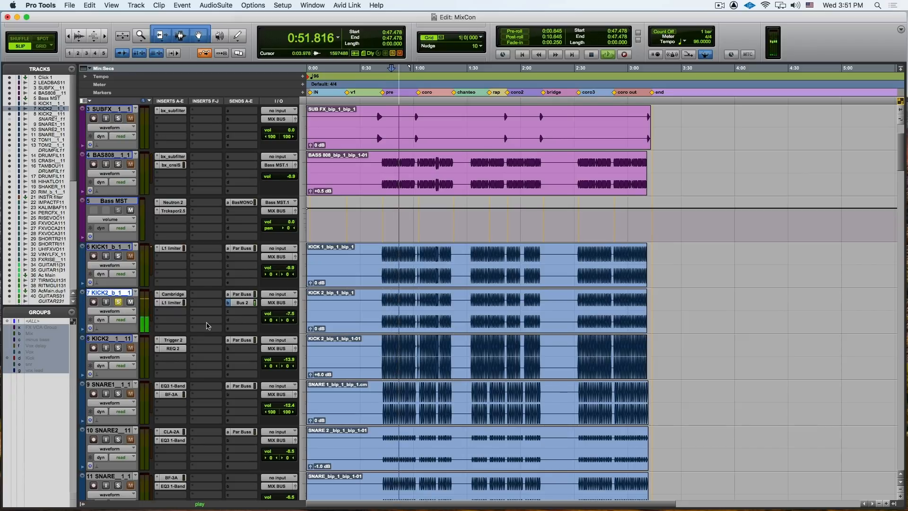
{"action": "key", "text": "space"}
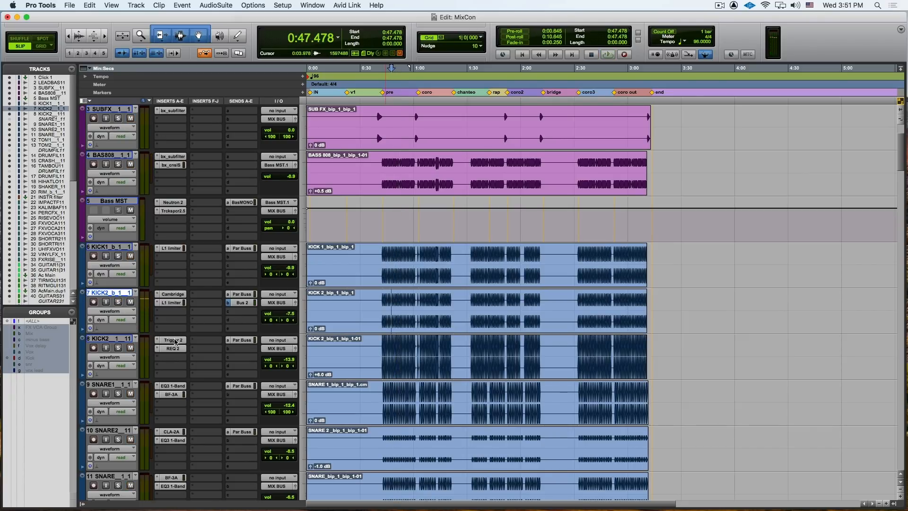
View the Trigger 2 and REQ 2 inserts on the third kick track
{"action": "left_click", "coordinate": [173, 339]}
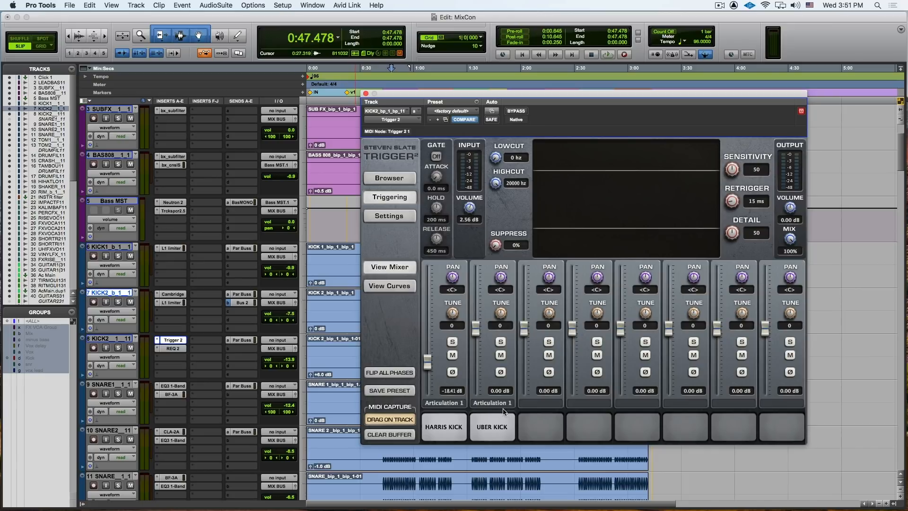
{"action": "left_click", "coordinate": [366, 94]}
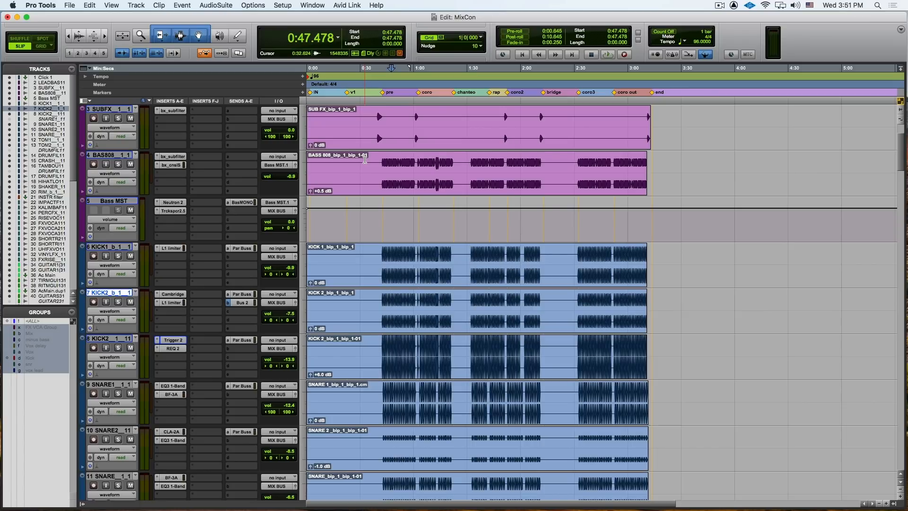
{"action": "left_click", "coordinate": [171, 340]}
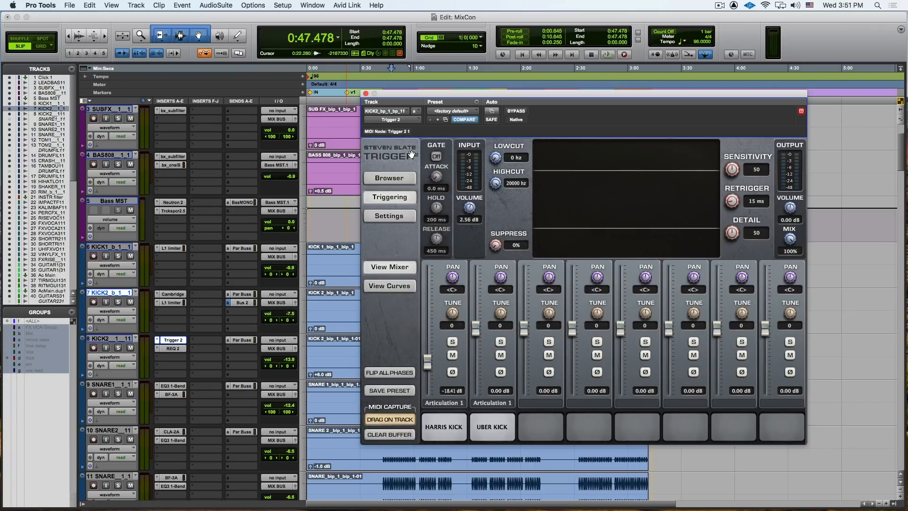
{"action": "left_click", "coordinate": [366, 94]}
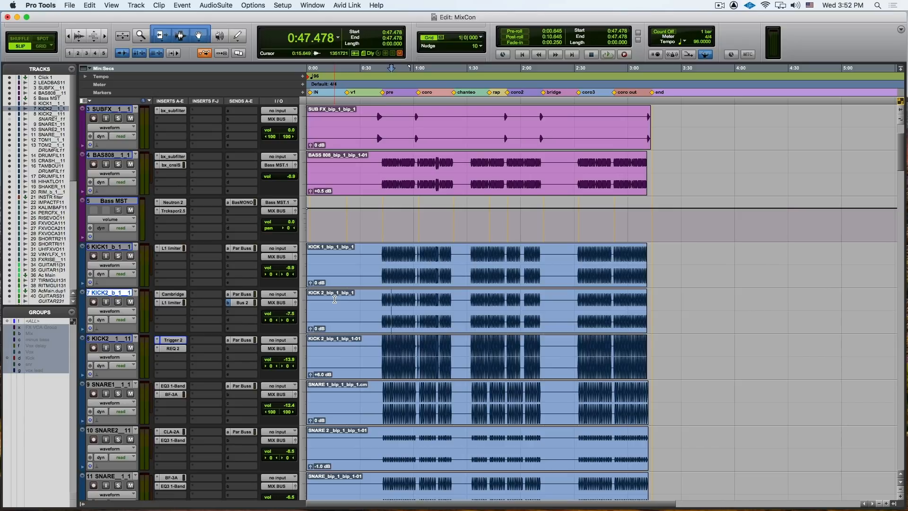
{"action": "scroll", "coordinate": [340, 325], "scroll_direction": "up", "scroll_amount": 1}
{"action": "scroll", "coordinate": [408, 358], "scroll_direction": "down", "scroll_amount": 3}
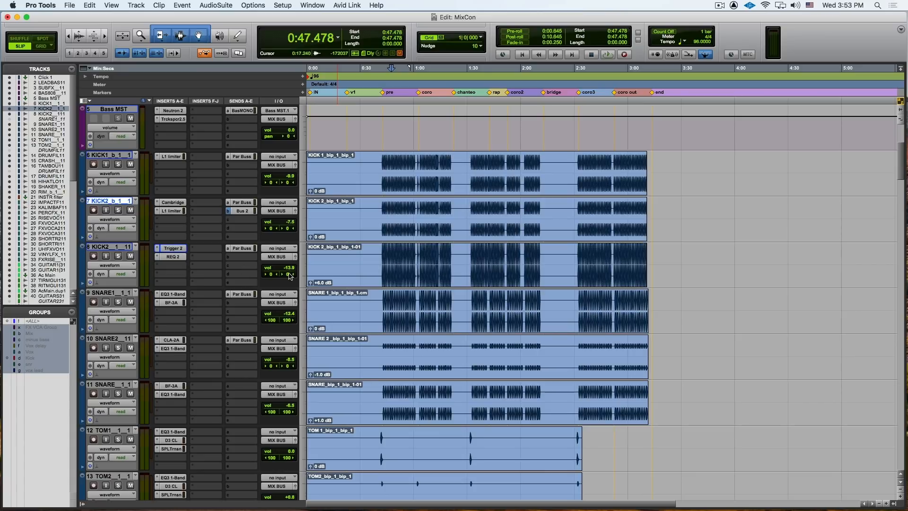
{"action": "left_click", "coordinate": [171, 257]}
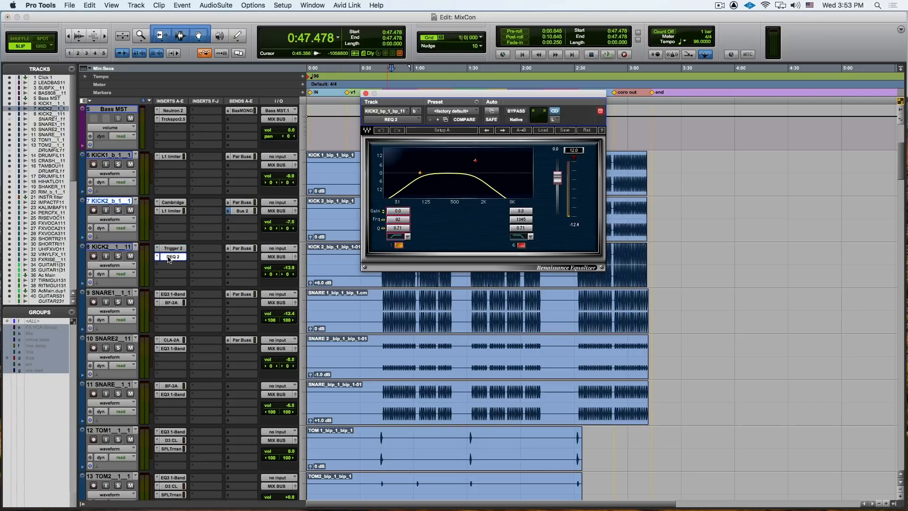
{"action": "left_click", "coordinate": [365, 93]}
View the Cambridge EQ and L1 limiter settings on the first KICK2 track
{"action": "left_click", "coordinate": [178, 203]}
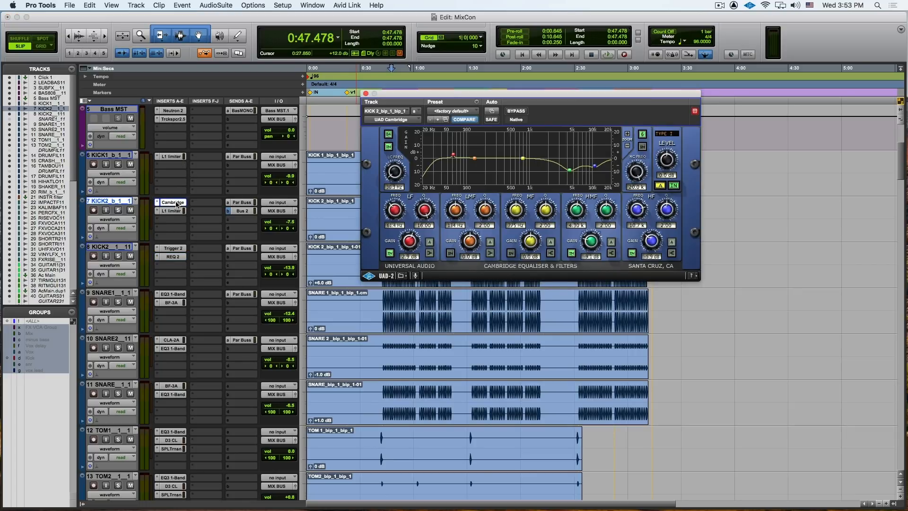
{"action": "left_click", "coordinate": [177, 204]}
{"action": "left_click", "coordinate": [174, 211]}
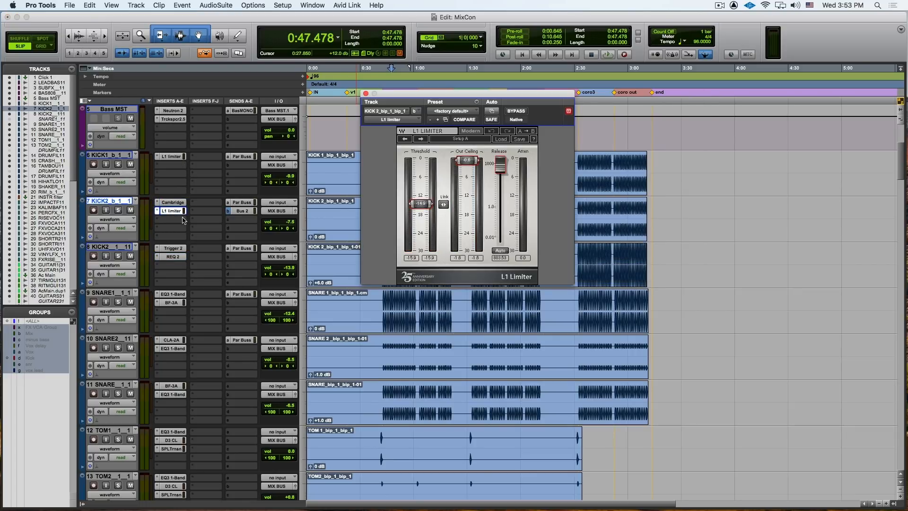
{"action": "left_click", "coordinate": [366, 93]}
Solo the first KICK2 track and play its section from about 0:42 to 1:00
{"action": "left_click", "coordinate": [118, 210]}
{"action": "left_click_drag", "start_coordinate": [383, 208], "coordinate": [415, 208]}
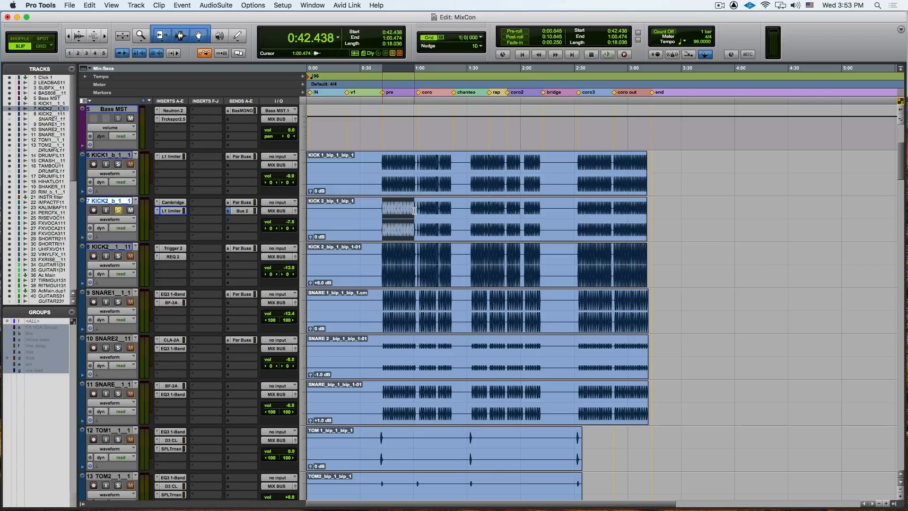
{"action": "key", "text": "space"}
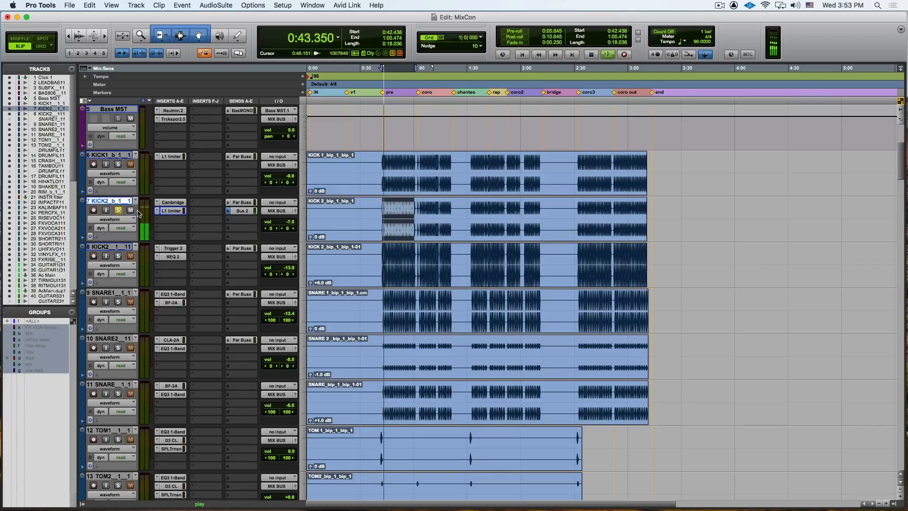
Toggle the L1 limiter's bypass on the first KICK2 track and lower its threshold to -18 dB while listening
{"action": "left_click", "coordinate": [165, 212], "text": "super"}
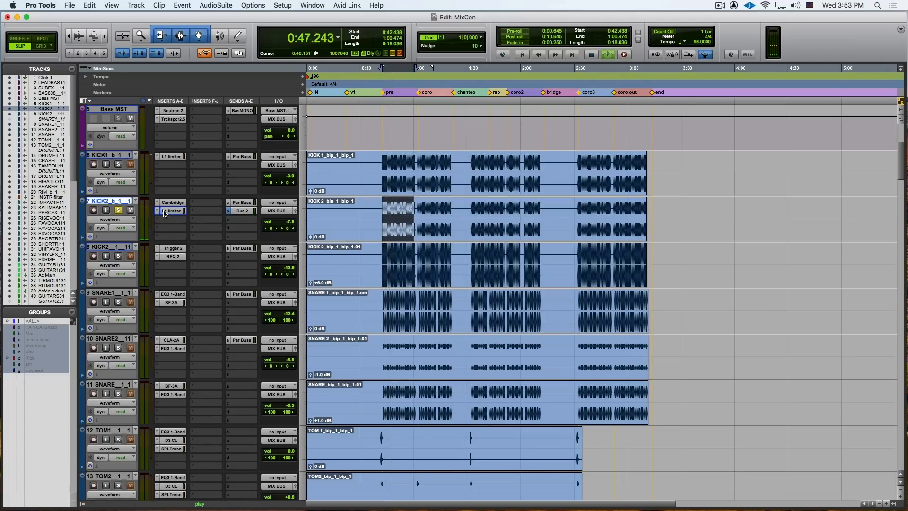
{"action": "left_click", "coordinate": [164, 212]}
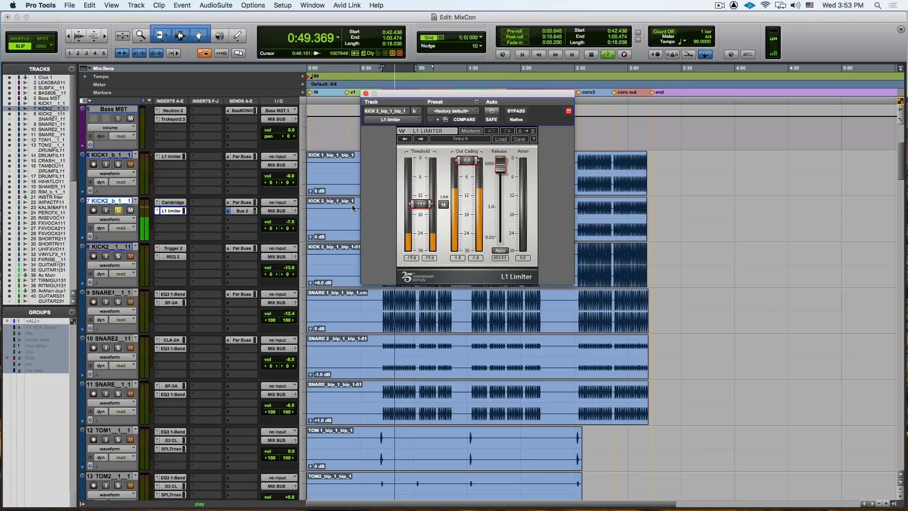
{"action": "mouse_move", "coordinate": [421, 202]}
{"action": "left_mouse_down"}
{"action": "mouse_move", "coordinate": [420, 159]}
{"action": "mouse_move", "coordinate": [420, 198]}
{"action": "left_mouse_up"}
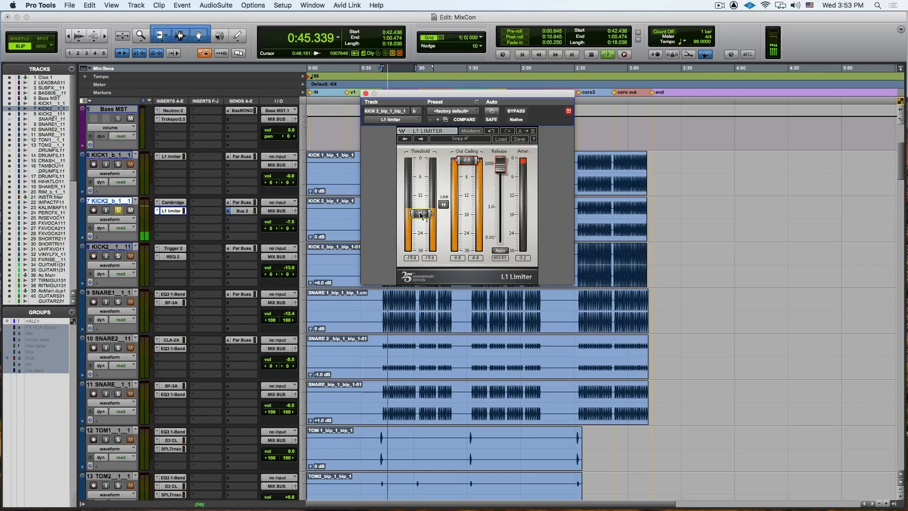
{"action": "key", "text": "space"}
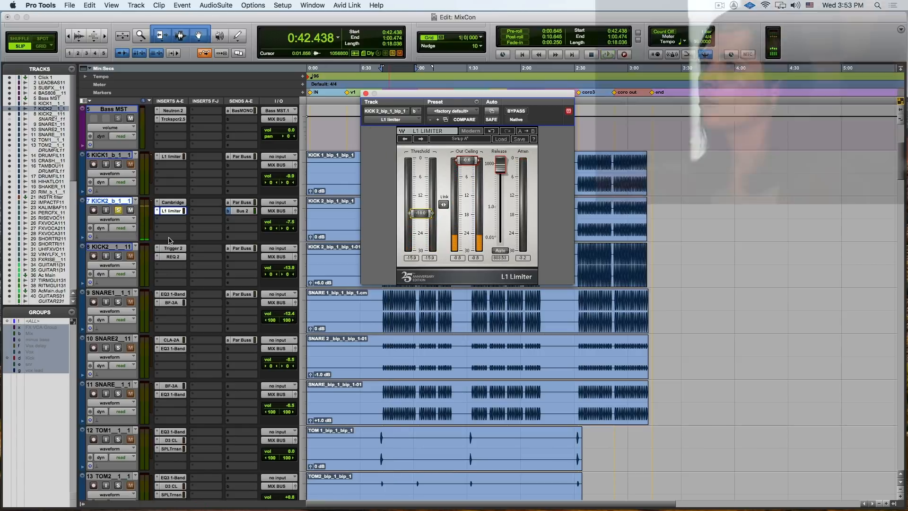
Close the L1 limiter and solo KICK1 and the third kick track alongside the first KICK2 track
{"action": "left_click", "coordinate": [118, 164]}
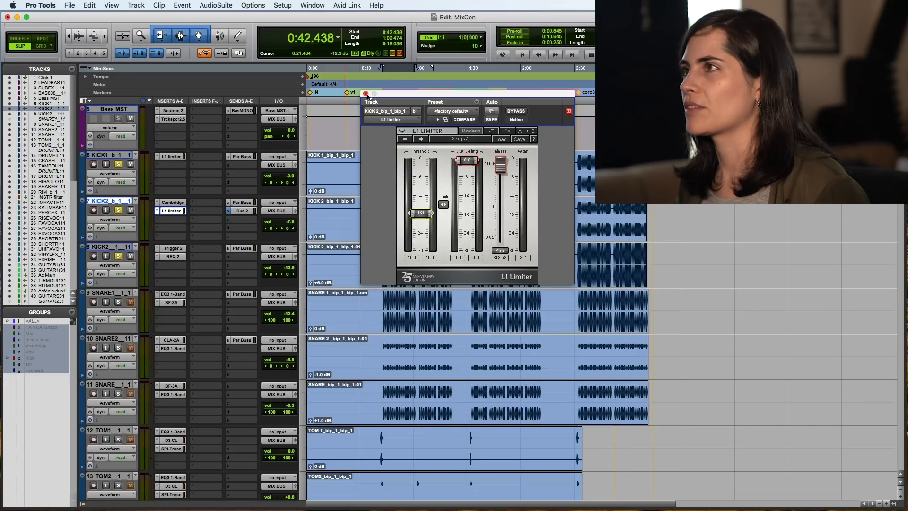
{"action": "left_click", "coordinate": [365, 94]}
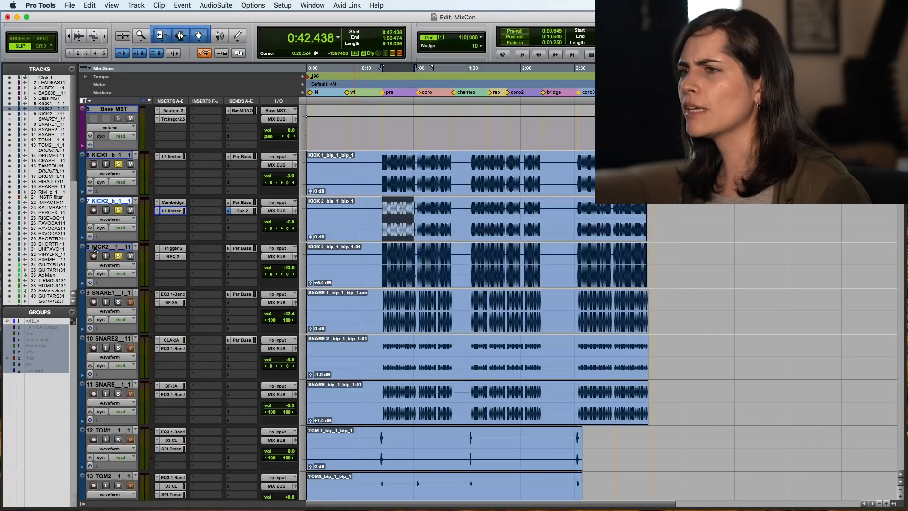
{"action": "left_click", "coordinate": [118, 248]}
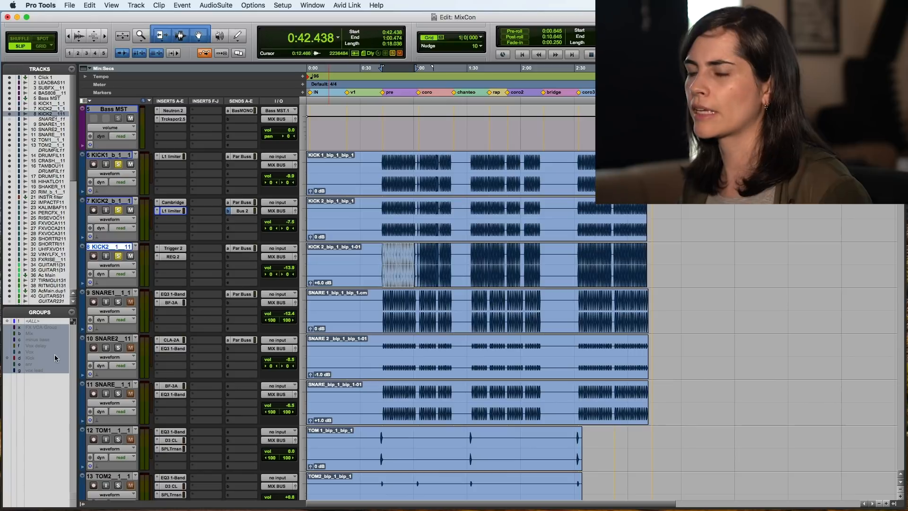
Reactivate the suspended groups, select the Kick group and play the soloed kicks from about 0:42
{"action": "key", "text": "shift+super+g"}
{"action": "left_click", "coordinate": [7, 358]}
{"action": "key", "text": "space"}
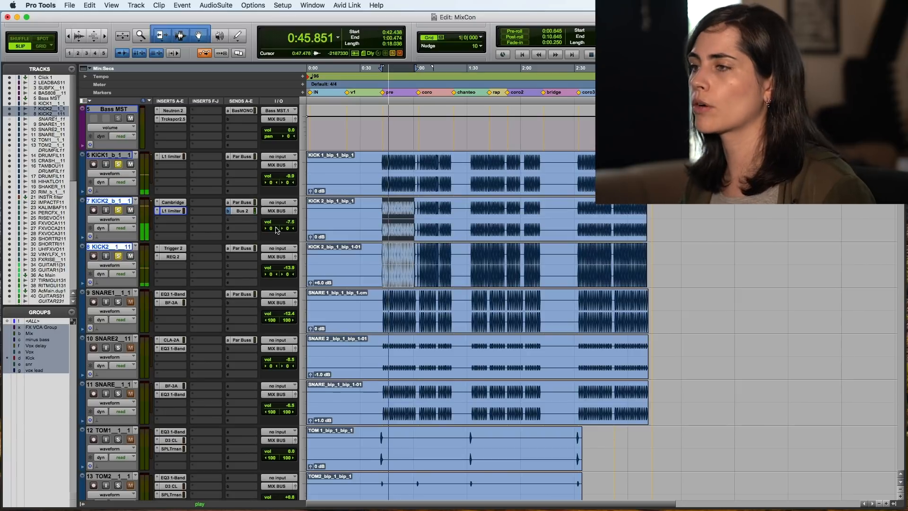
Compare the full mix with the soloed kick tracks during playback, and clear the kick solos
{"action": "key", "text": "super+e"}
{"action": "key", "text": "super+z"}
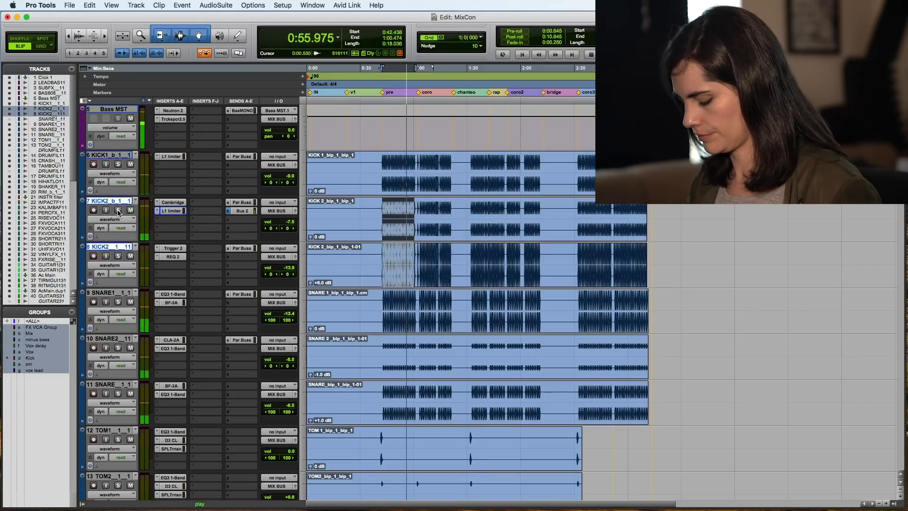
{"action": "left_click", "coordinate": [118, 210]}
{"action": "left_click", "coordinate": [118, 164]}
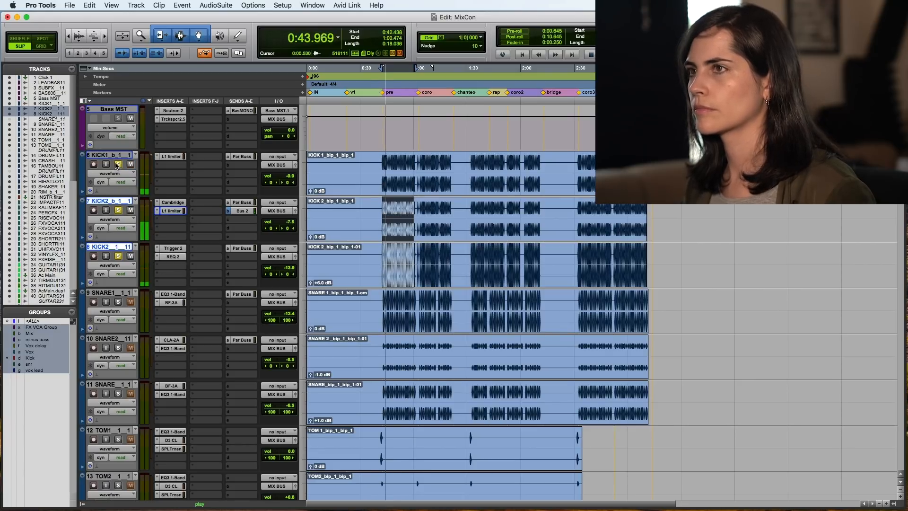
{"action": "key", "text": "space"}
Solo the BAS808 track and set its playback start at about 0:44
{"action": "scroll", "coordinate": [444, 235], "scroll_direction": "up", "scroll_amount": 3}
{"action": "scroll", "coordinate": [444, 235], "scroll_direction": "up", "scroll_amount": 3}
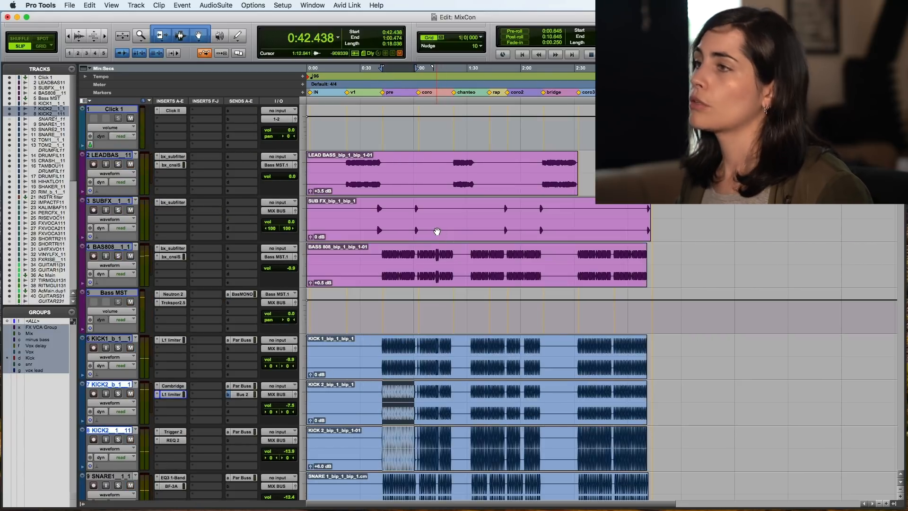
{"action": "left_click", "coordinate": [117, 255]}
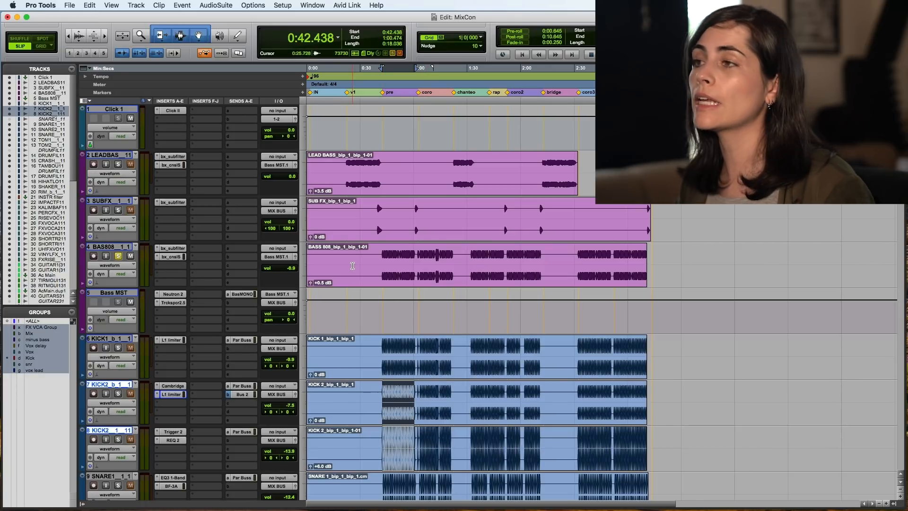
{"action": "scroll", "coordinate": [475, 287], "scroll_direction": "down", "scroll_amount": 3}
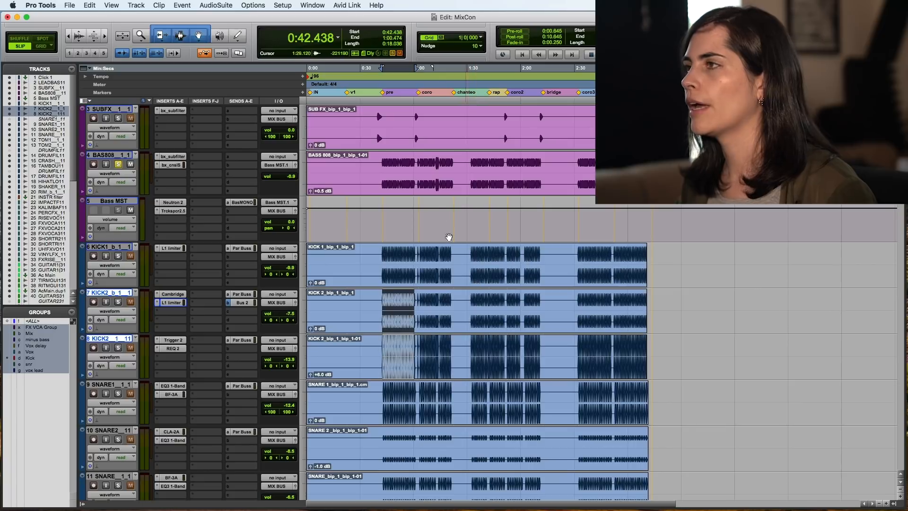
{"action": "scroll", "coordinate": [448, 237], "scroll_direction": "up", "scroll_amount": 3}
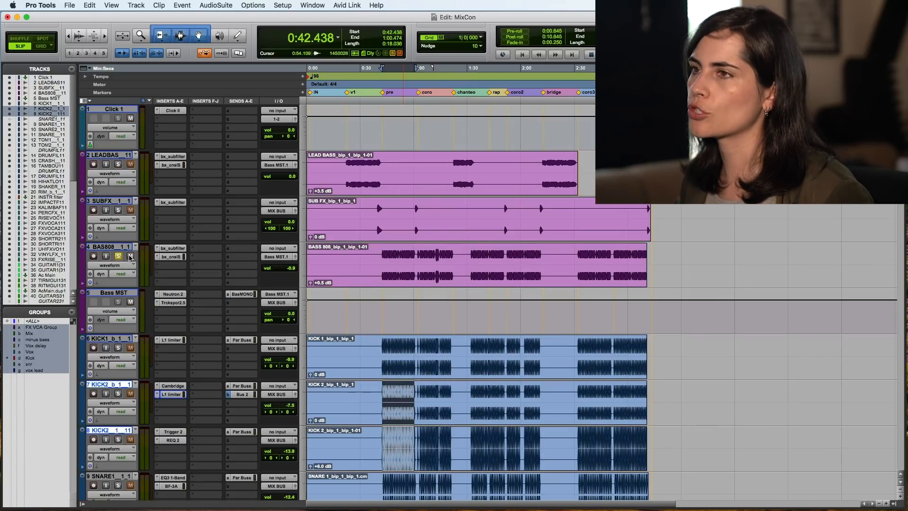
{"action": "left_click", "coordinate": [386, 254]}
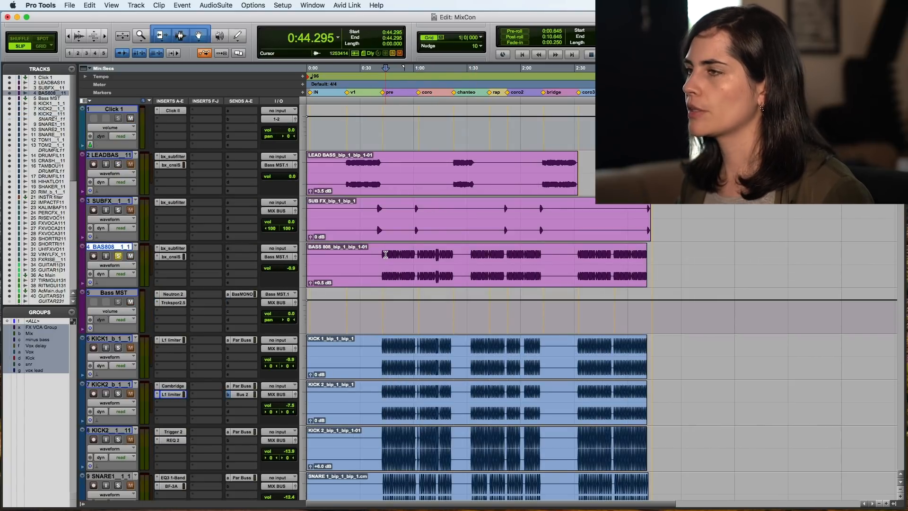
Bypass both BAS808 inserts and the Bass MST's Neutron 2 and Trckspcr2.5, and listen to the bass from about 0:44
{"action": "left_click", "coordinate": [178, 248], "text": "super"}
{"action": "left_click", "coordinate": [178, 257], "text": "super"}
{"action": "left_click", "coordinate": [175, 294], "text": "super"}
{"action": "left_click", "coordinate": [173, 303], "text": "super"}
{"action": "key", "text": "space"}
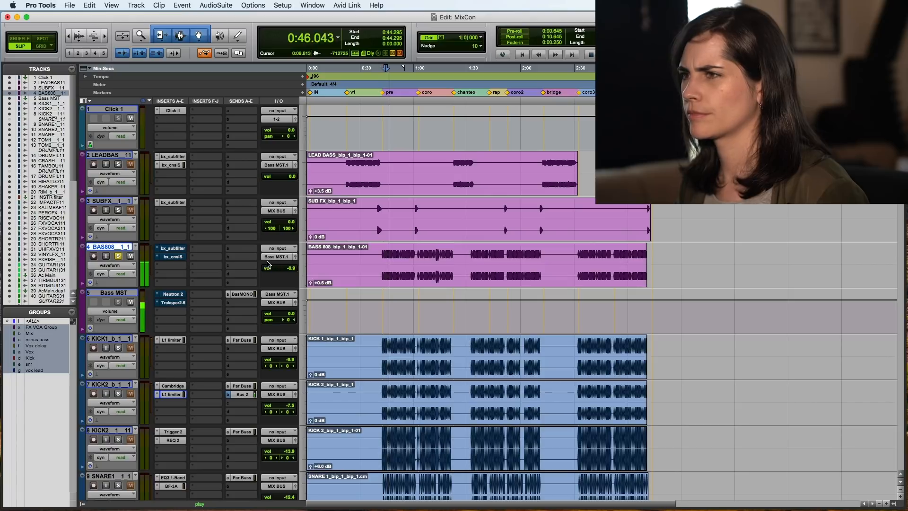
{"action": "scroll", "coordinate": [334, 278], "scroll_direction": "down", "scroll_amount": 2}
{"action": "scroll", "coordinate": [335, 278], "scroll_direction": "up", "scroll_amount": 2}
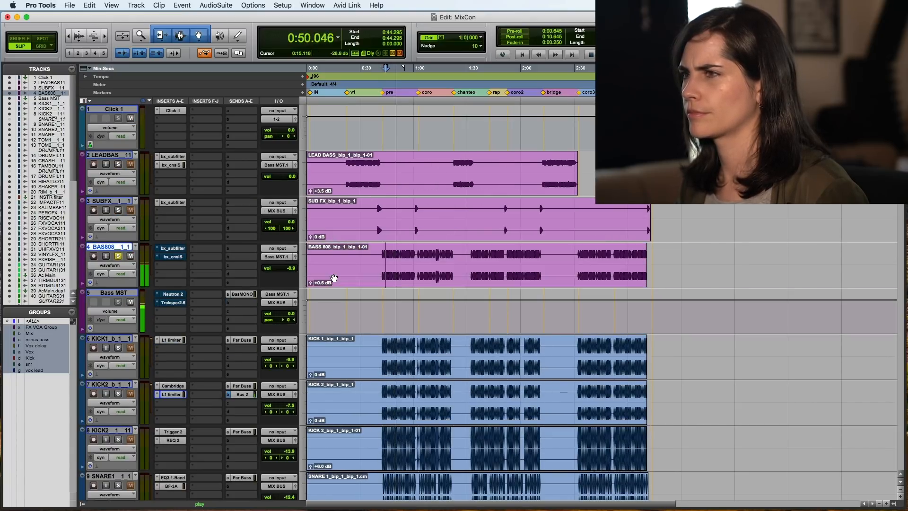
{"action": "key", "text": "space"}
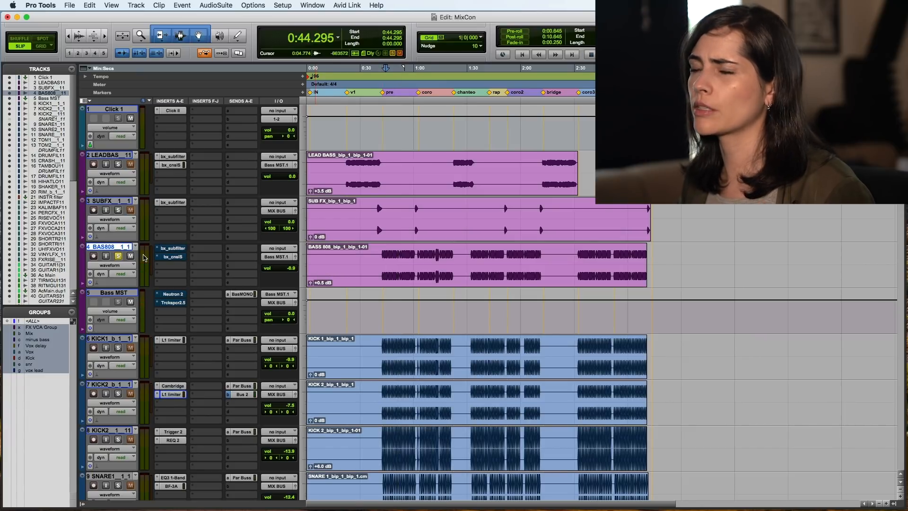
Re-enable bx_subfilter on BAS808 and set up the bass with the soloed kicks for playback from about 0:43 to 0:59
{"action": "left_click", "coordinate": [166, 247], "text": "super"}
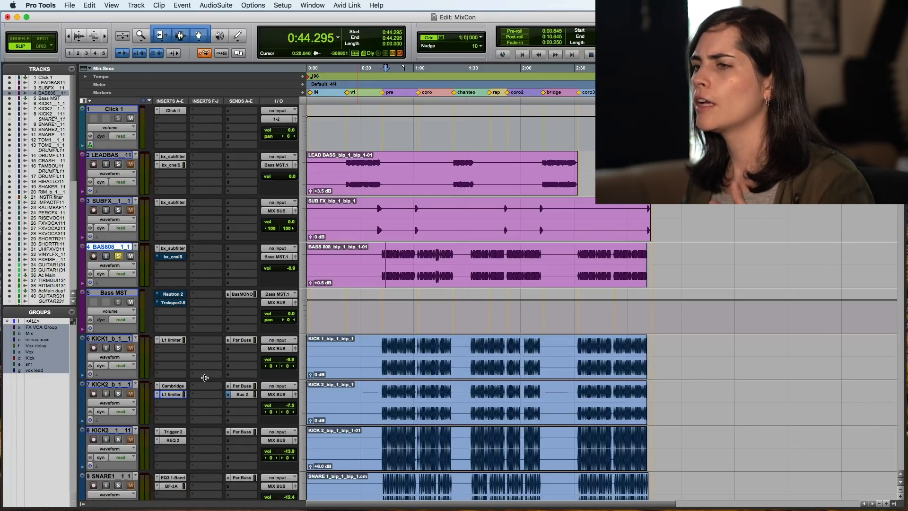
{"action": "left_click", "coordinate": [119, 348]}
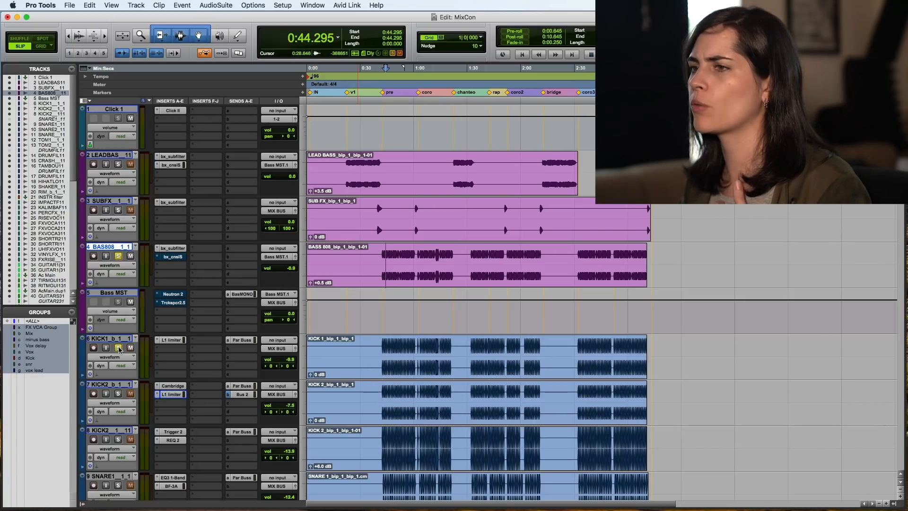
{"action": "left_click", "coordinate": [118, 393]}
{"action": "left_click", "coordinate": [384, 346]}
{"action": "left_click_drag", "start_coordinate": [392, 346], "coordinate": [412, 350]}
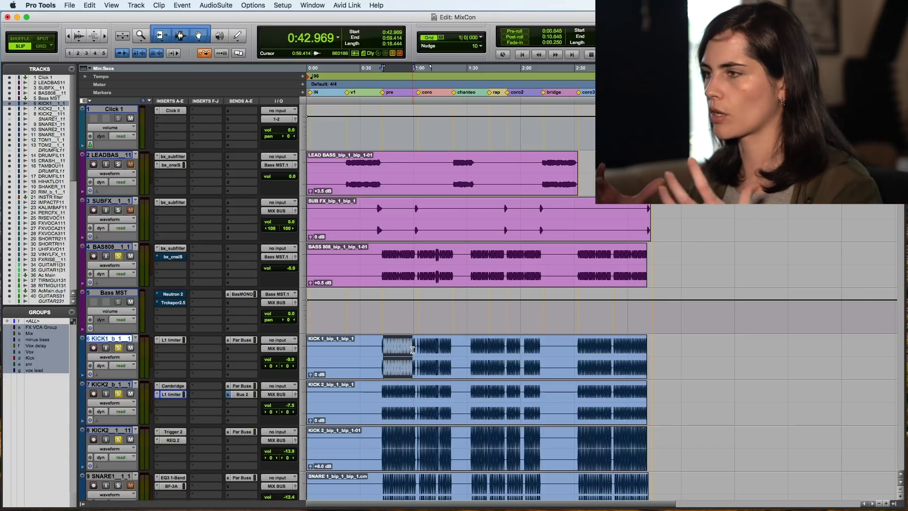
Play the soloed kicks with the bass from about 0:43, comparing BAS808's bx_subfilter bypassed and active
{"action": "key", "text": "space"}
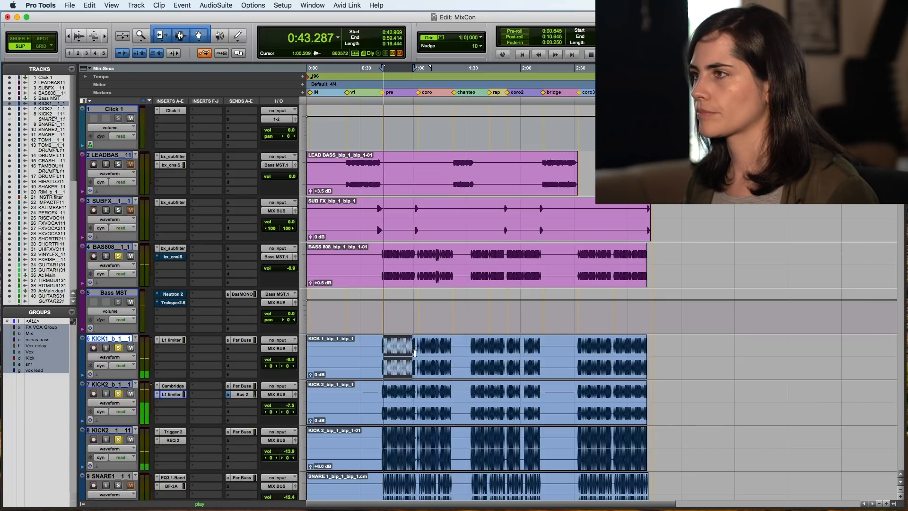
{"action": "left_click", "coordinate": [172, 248]}
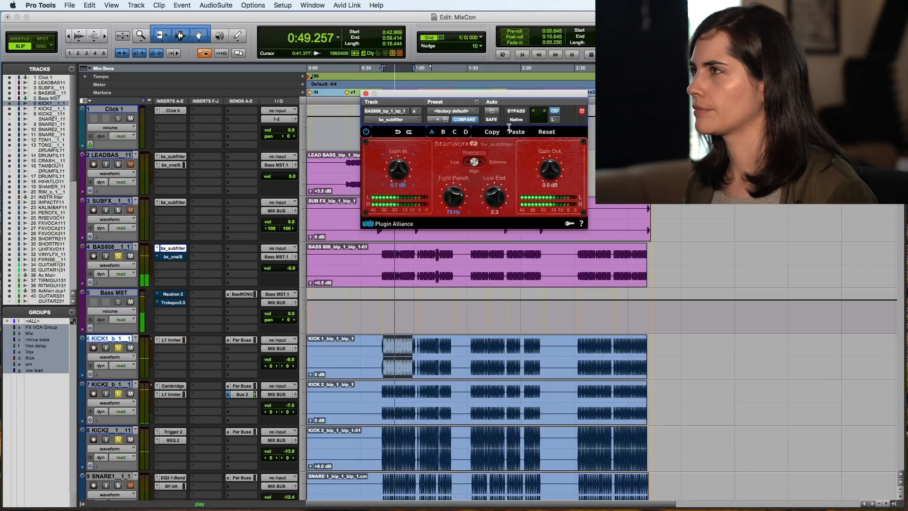
{"action": "left_click", "coordinate": [516, 111]}
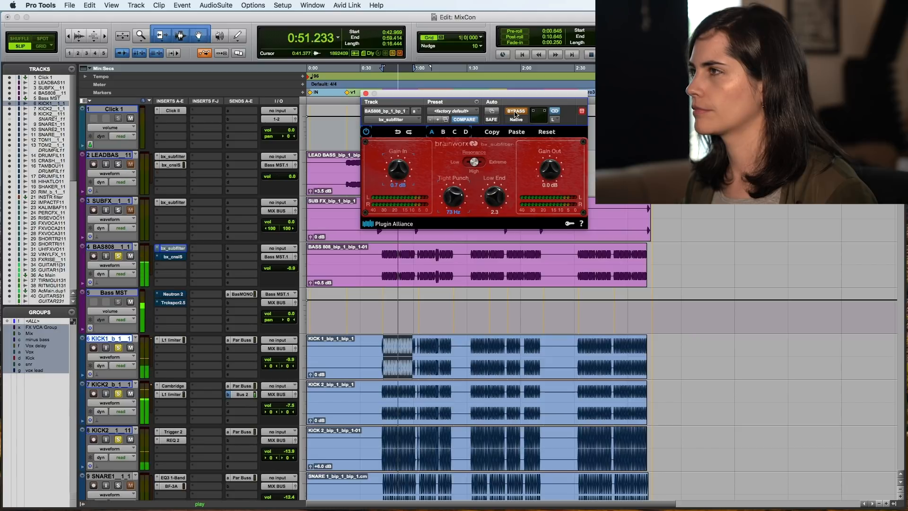
{"action": "left_click", "coordinate": [515, 112]}
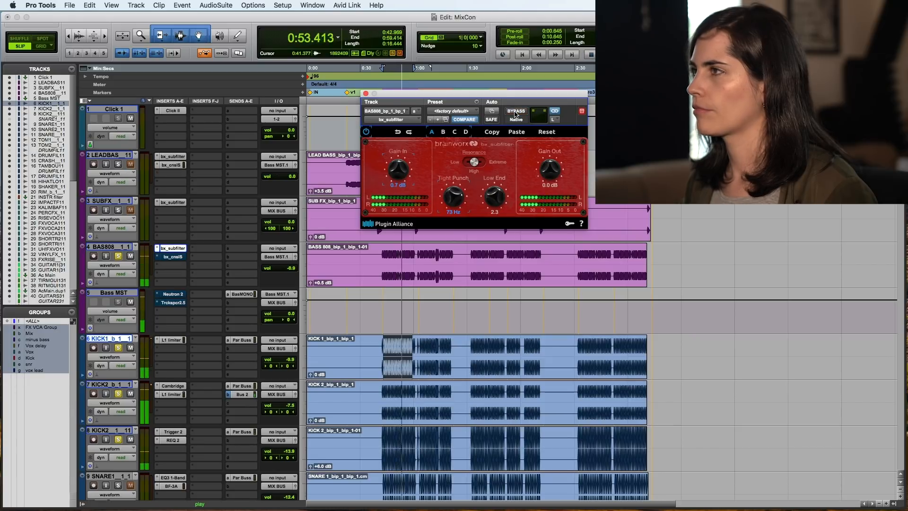
{"action": "key", "text": "space"}
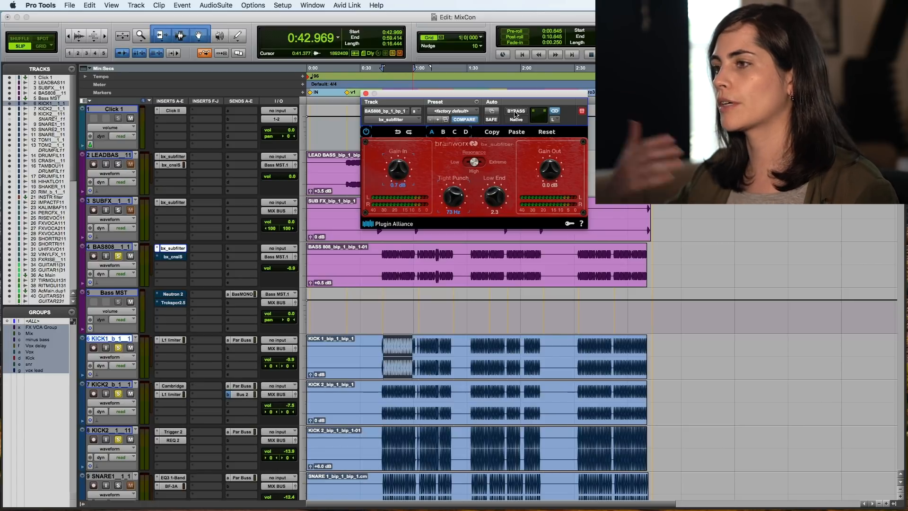
Re-enable bx_console SSL 9000 J on BAS808 and listen to the bass and kicks through it with its settings in view
{"action": "left_click", "coordinate": [174, 258]}
{"action": "left_click", "coordinate": [176, 249]}
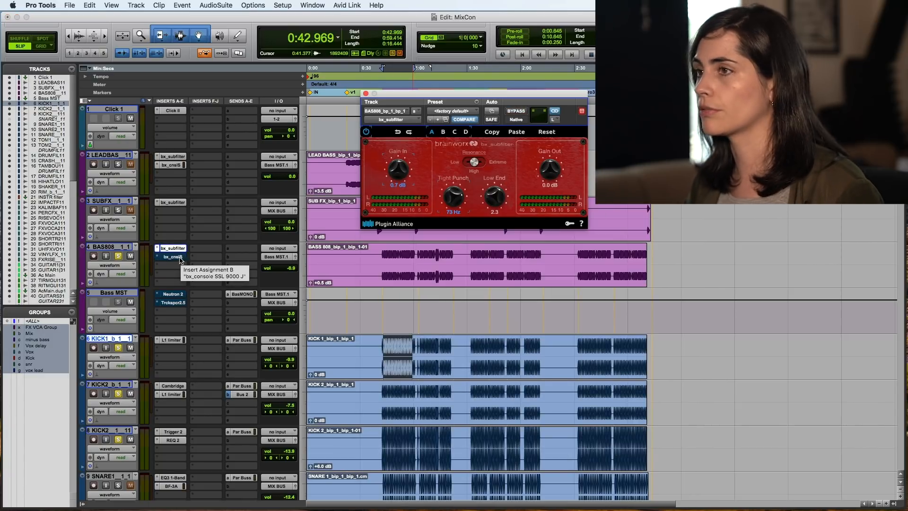
{"action": "left_click", "coordinate": [179, 258]}
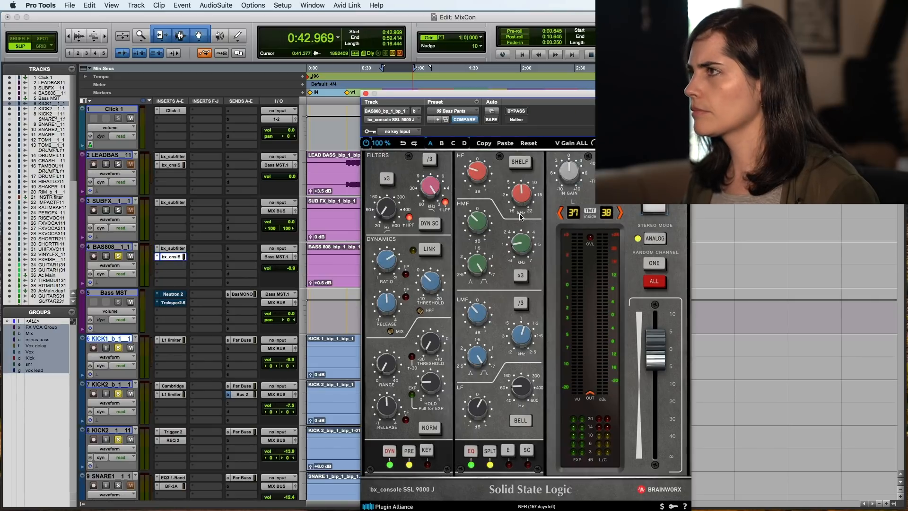
{"action": "left_click_drag", "start_coordinate": [516, 96], "coordinate": [513, 71]}
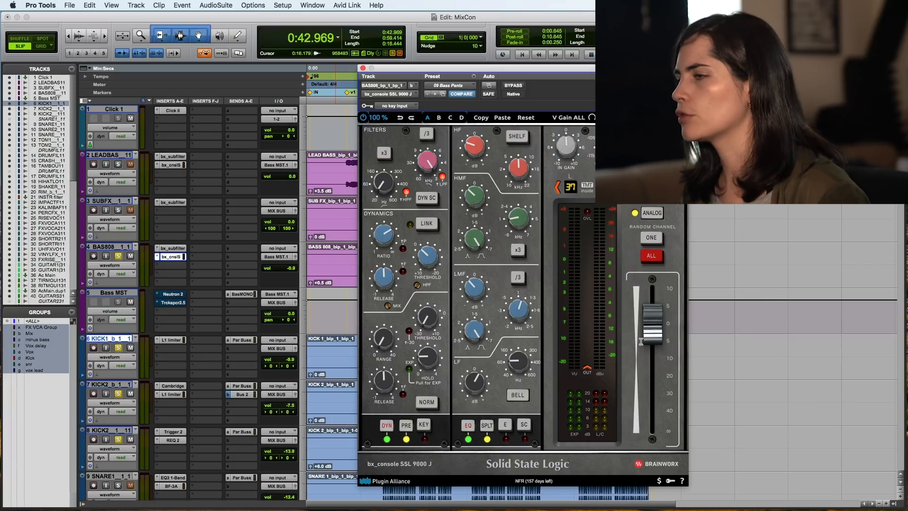
{"action": "key", "text": "space"}
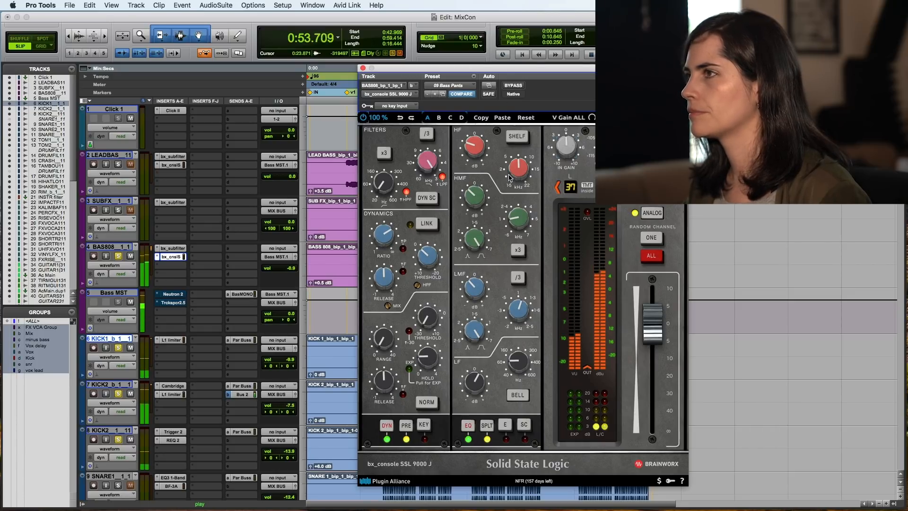
{"action": "key", "text": "space"}
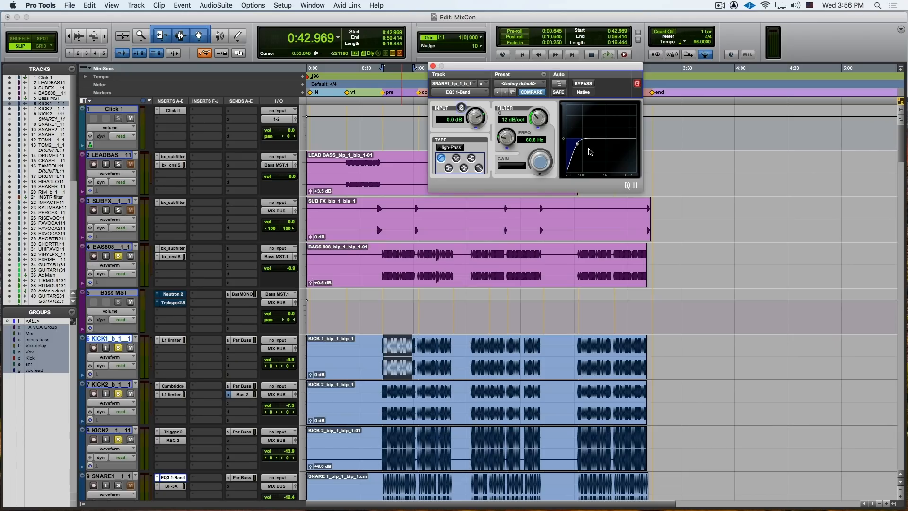
Play the bass and kicks briefly, then re-enable Neutron 2 on Bass MST and show its Equalizer module
{"action": "left_click", "coordinate": [433, 67]}
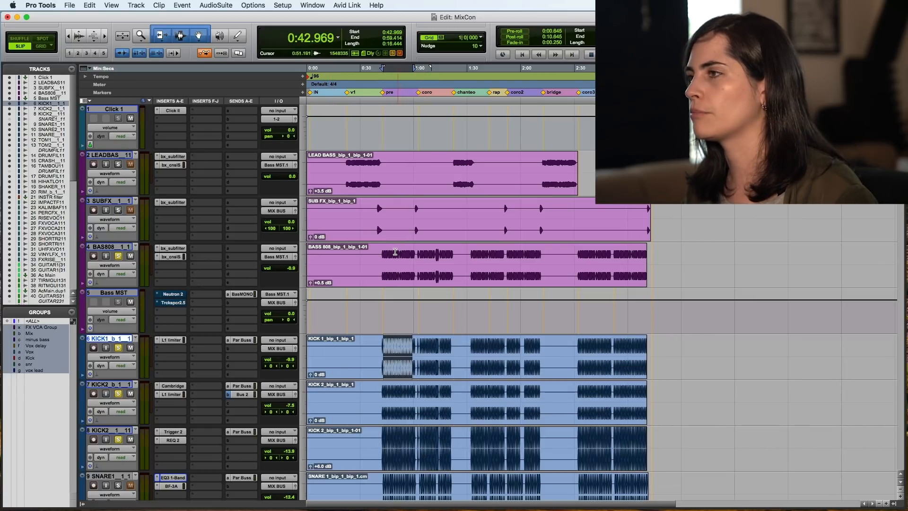
{"action": "key", "text": "space"}
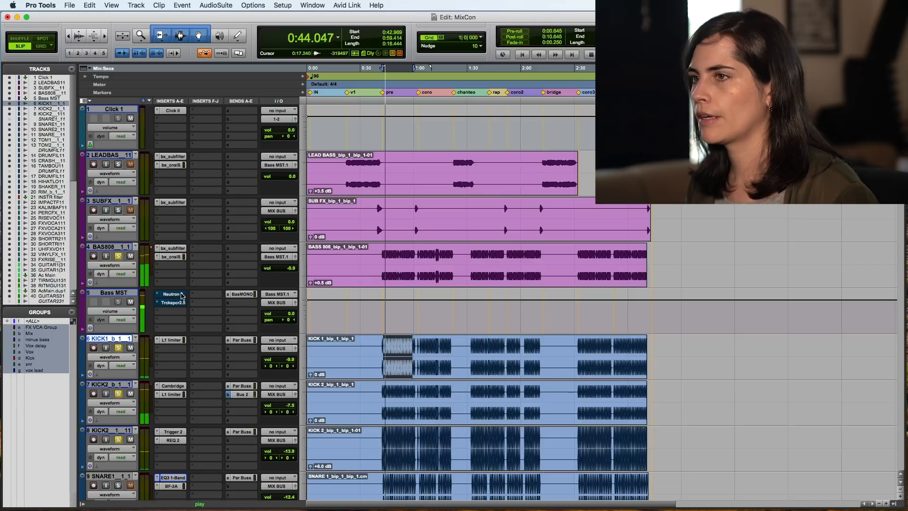
{"action": "key", "text": "space"}
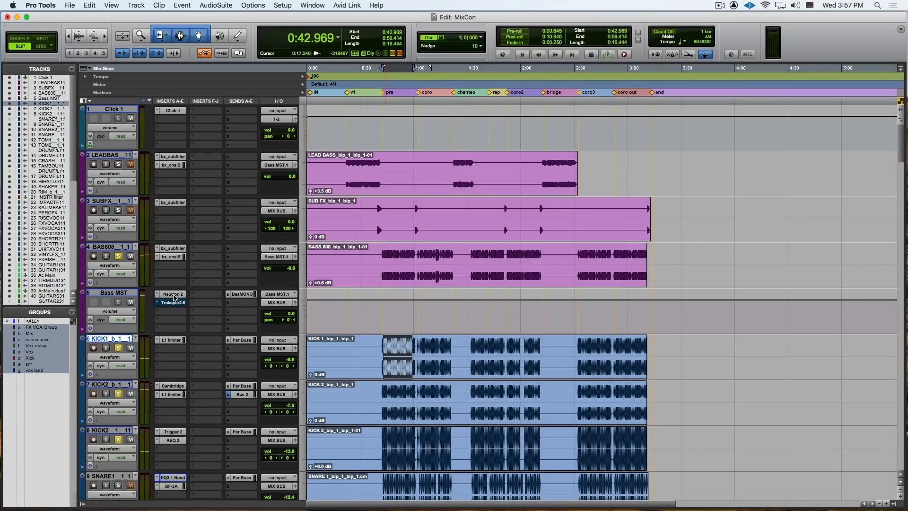
{"action": "left_click", "coordinate": [174, 295]}
{"action": "left_click_drag", "start_coordinate": [654, 64], "coordinate": [595, 71]}
{"action": "left_click", "coordinate": [467, 177]}
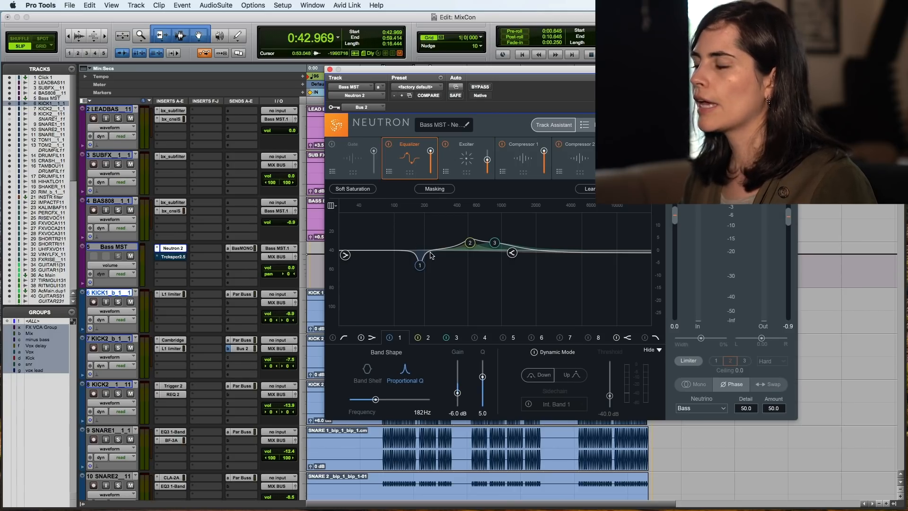
Solo the kick tracks and BAS808, and listen to them from about 0:43 while watching Neutron's equalizer
{"action": "left_click", "coordinate": [118, 302]}
{"action": "left_click", "coordinate": [117, 347]}
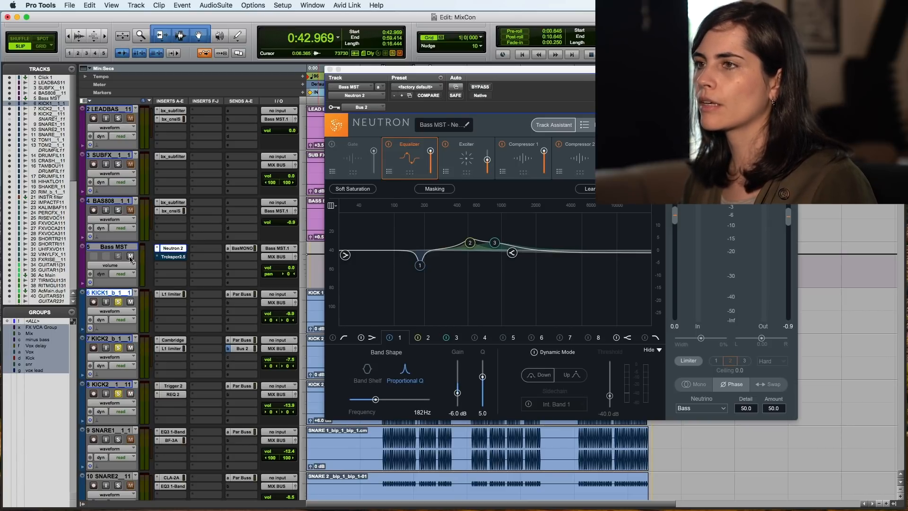
{"action": "left_click", "coordinate": [118, 209]}
{"action": "key", "text": "space"}
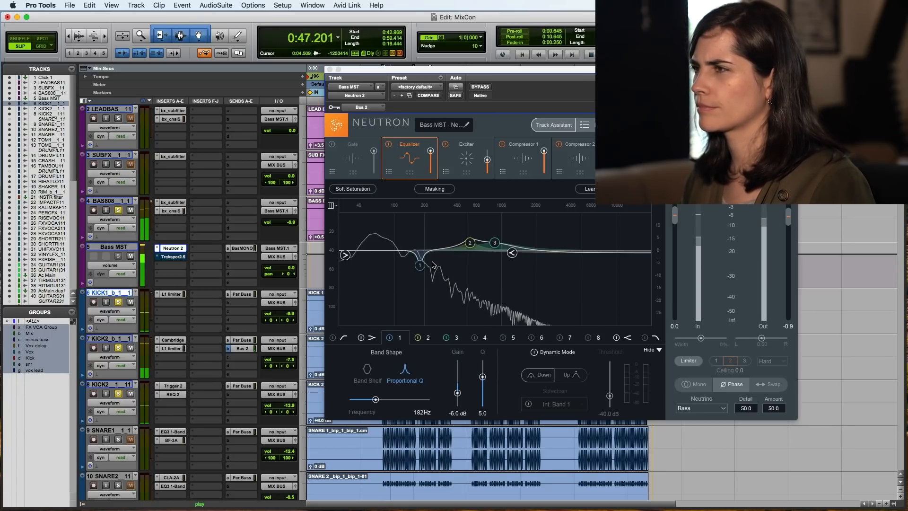
{"action": "key", "text": "space"}
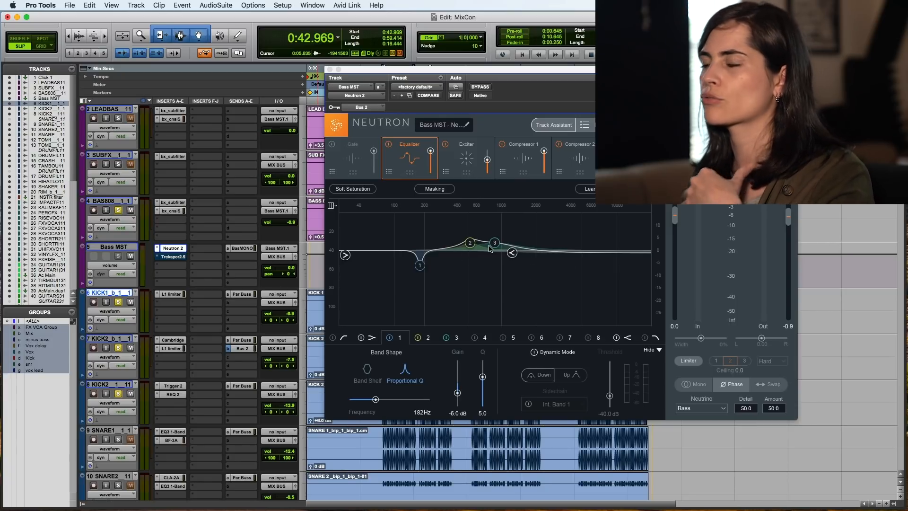
Examine the Exciter, Compressor 1 and Compressor 2 settings of Neutron 2 on Bass MST, and close the plug-in
{"action": "left_click", "coordinate": [475, 162]}
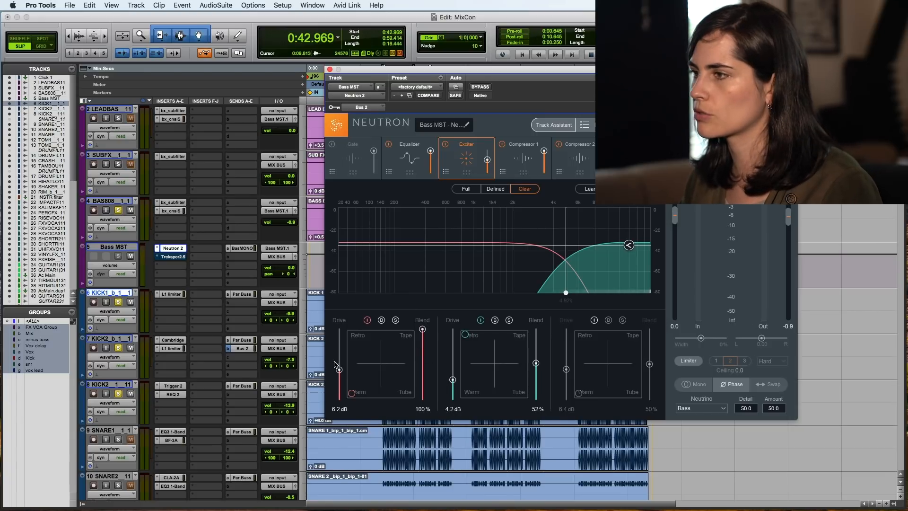
{"action": "left_click", "coordinate": [520, 172]}
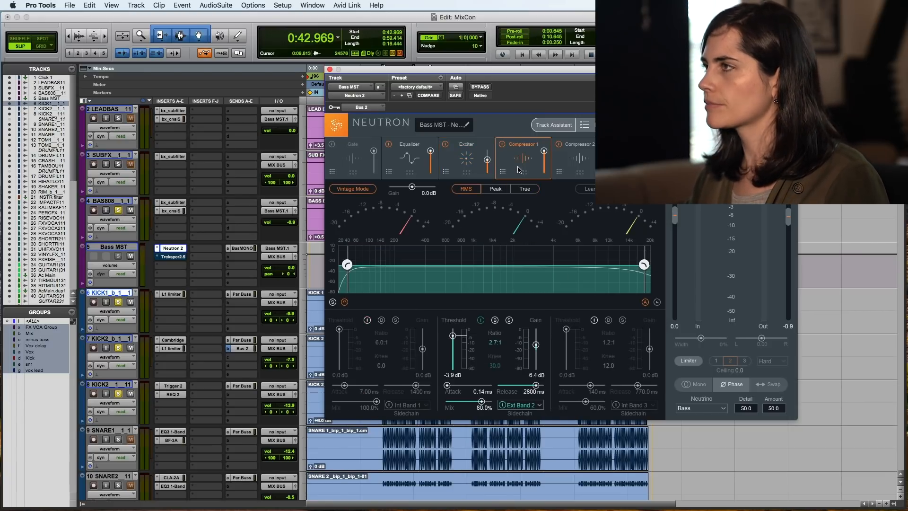
{"action": "left_click", "coordinate": [581, 169]}
{"action": "left_click", "coordinate": [523, 165]}
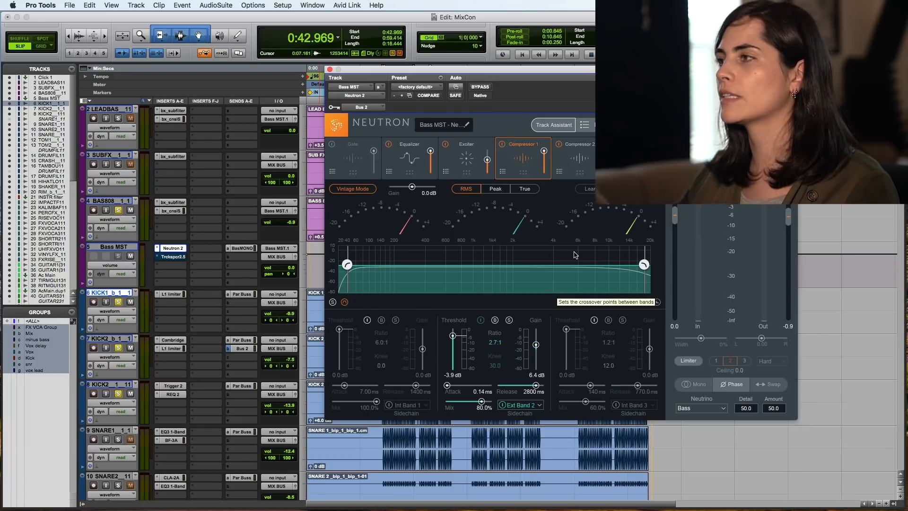
{"action": "left_click", "coordinate": [565, 169]}
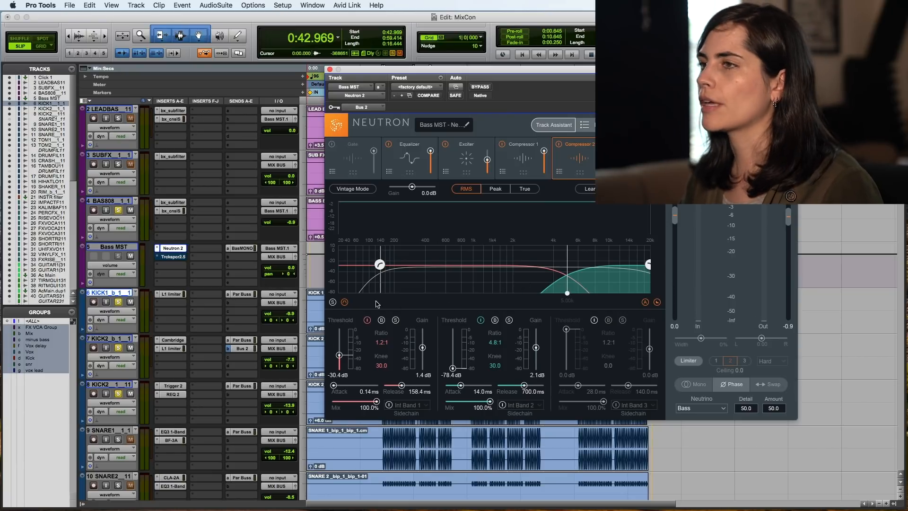
{"action": "left_click", "coordinate": [330, 69]}
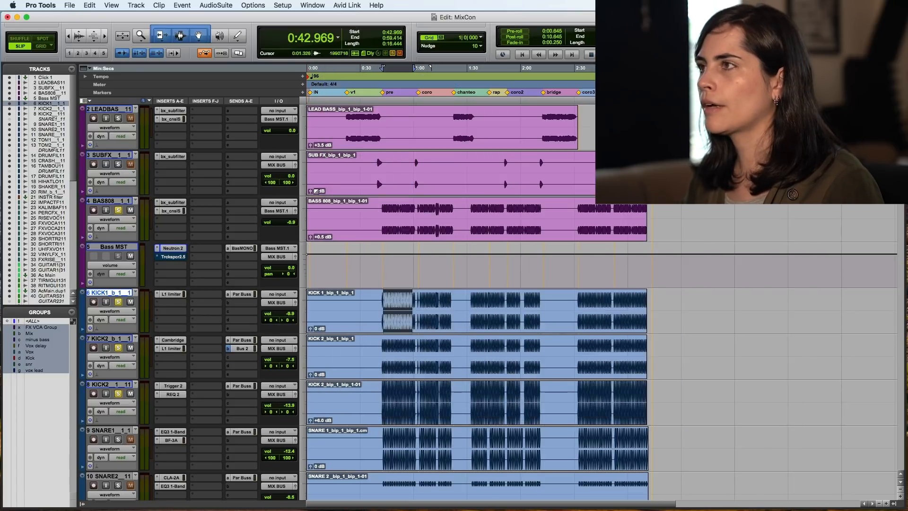
Solo LEADBAS with playback set at about 0:25, and review its bx_subfilter and bx_console SSL 9000 J settings
{"action": "scroll", "coordinate": [341, 174], "scroll_direction": "up", "scroll_amount": 2}
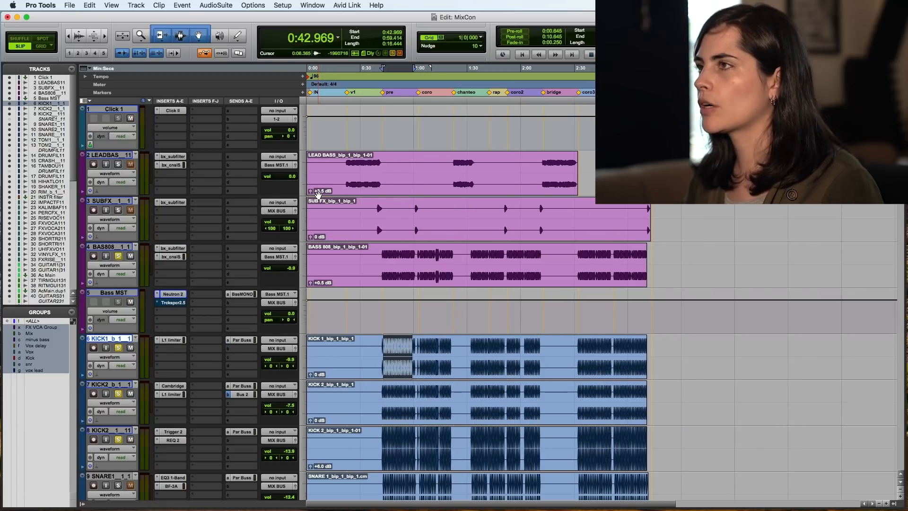
{"action": "left_click", "coordinate": [353, 163]}
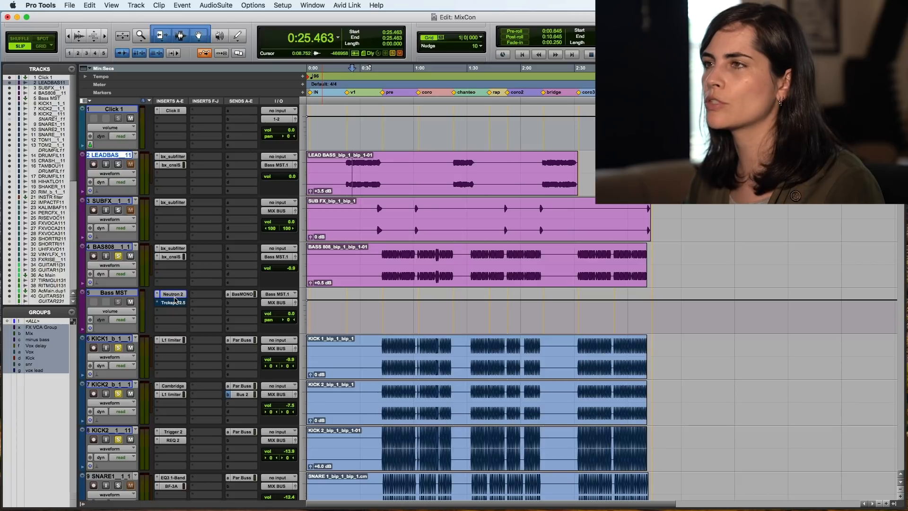
{"action": "left_click", "coordinate": [118, 165]}
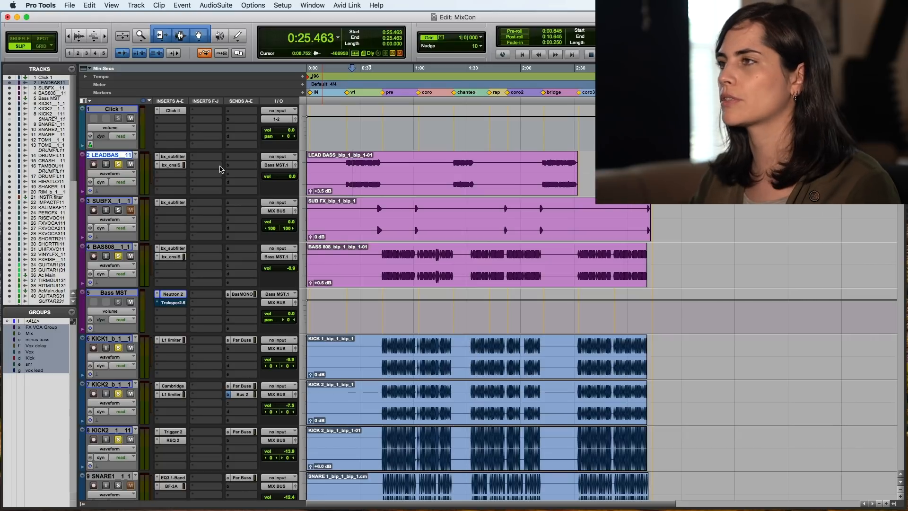
{"action": "left_click", "coordinate": [174, 156]}
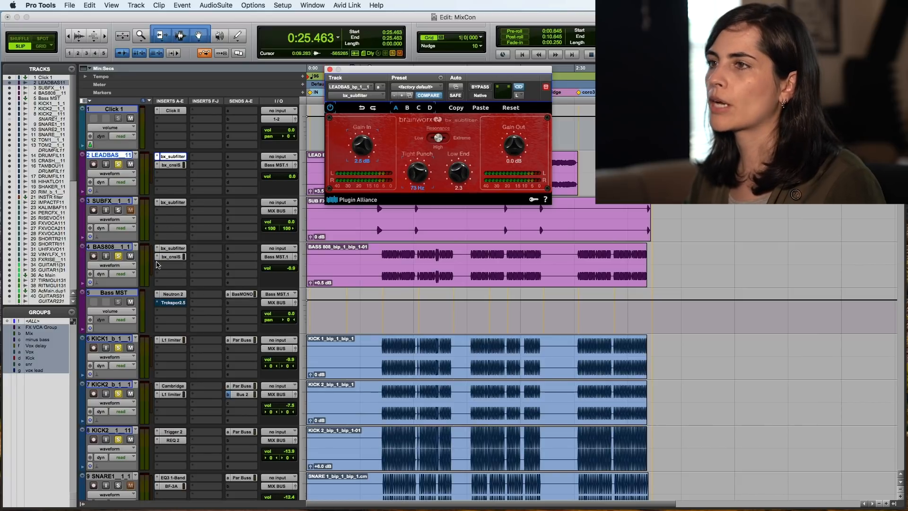
{"action": "left_click", "coordinate": [171, 164]}
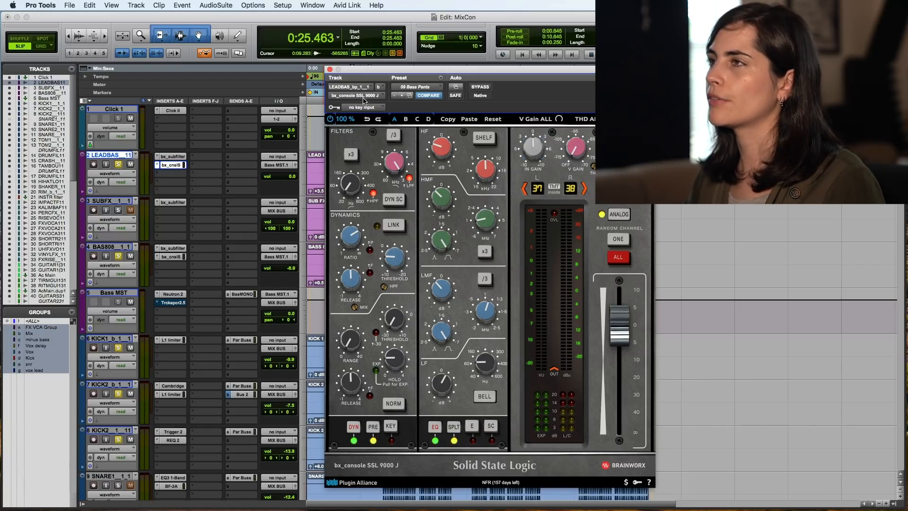
{"action": "left_click", "coordinate": [329, 69]}
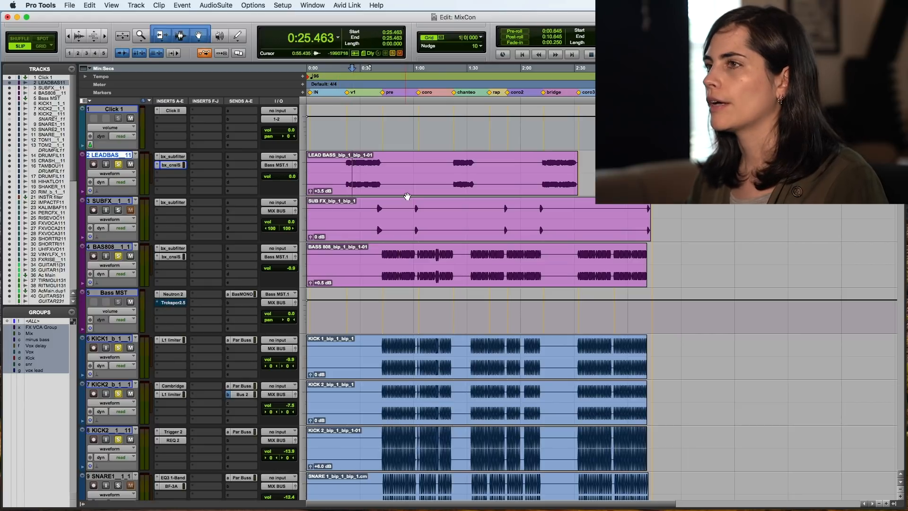
Solo SUBFX, review its bx_subfilter settings, and listen to it from about 0:39
{"action": "left_click", "coordinate": [118, 211]}
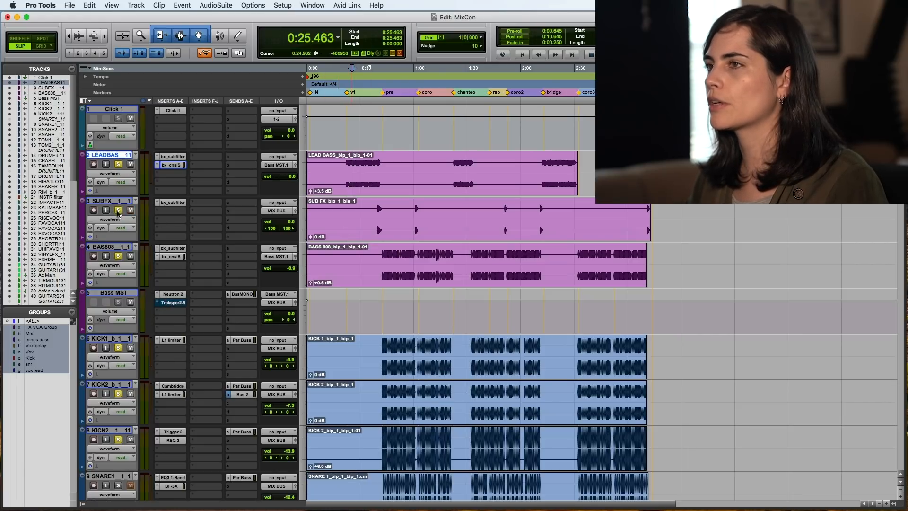
{"action": "left_click", "coordinate": [171, 202]}
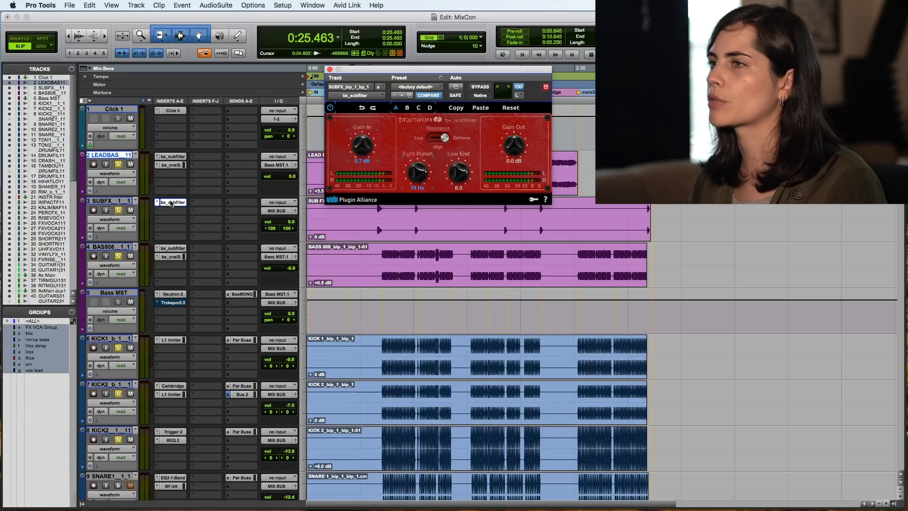
{"action": "left_click", "coordinate": [171, 203]}
{"action": "left_click", "coordinate": [376, 208]}
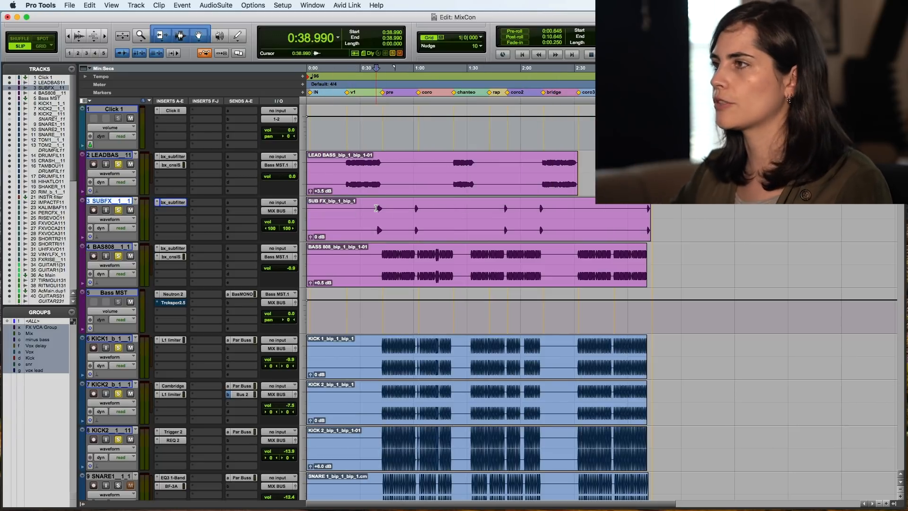
{"action": "key", "text": "space"}
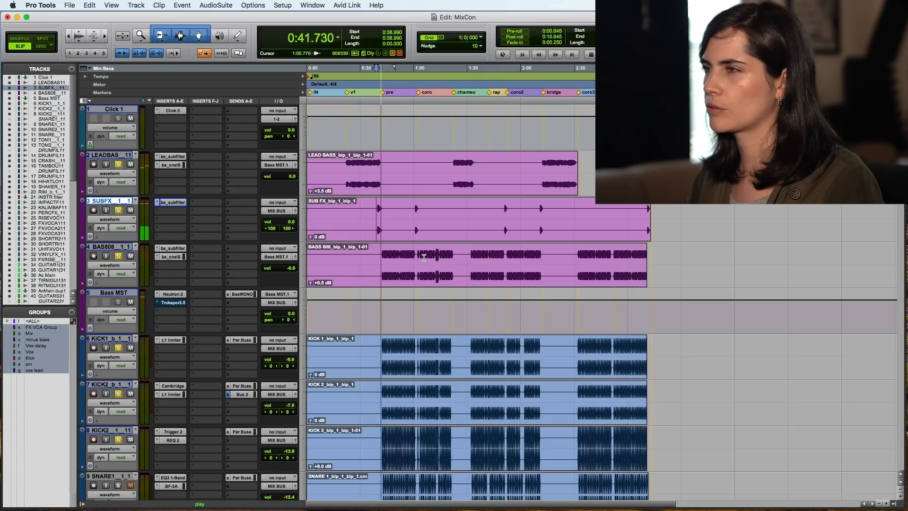
{"action": "key", "text": "space"}
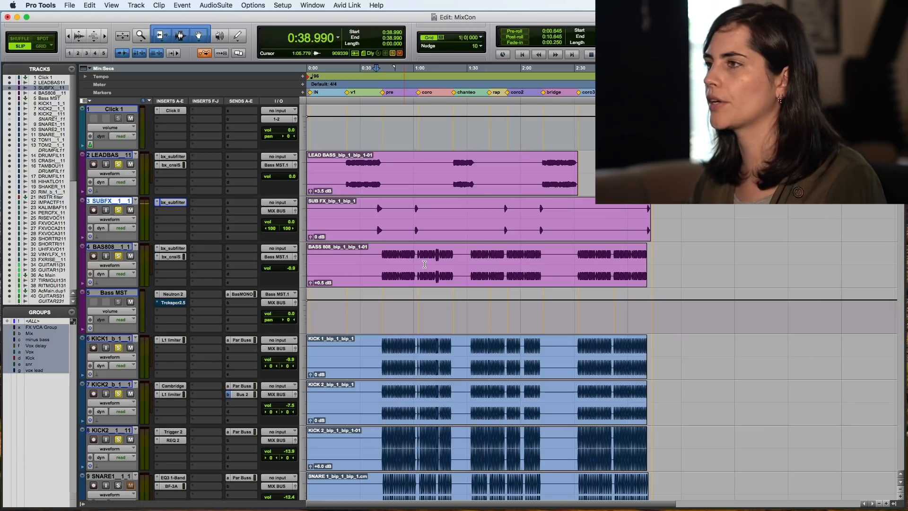
Re-enable Trackspacer 2.5 on Bass MST
{"action": "left_click", "coordinate": [173, 303]}
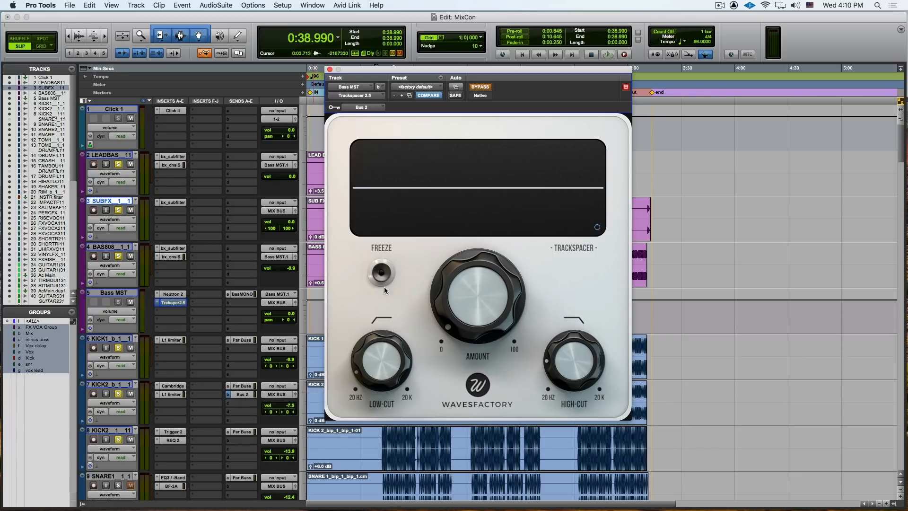
{"action": "left_click", "coordinate": [479, 89]}
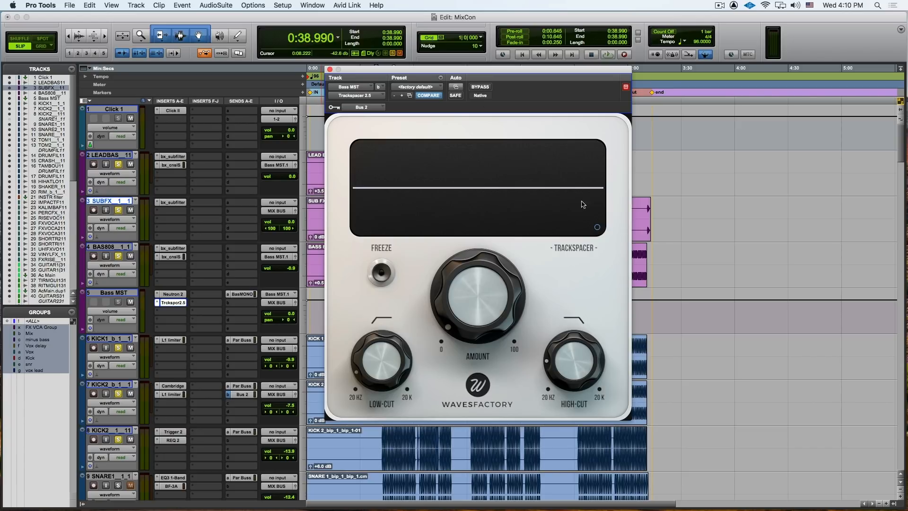
Play the pre section from 0:38.990 and compare the bass with Trackspacer 2.5 bypassed and active on Bass MST
{"action": "mouse_move", "coordinate": [546, 365]}
{"action": "mouse_move", "coordinate": [358, 377]}
{"action": "key", "text": "space"}
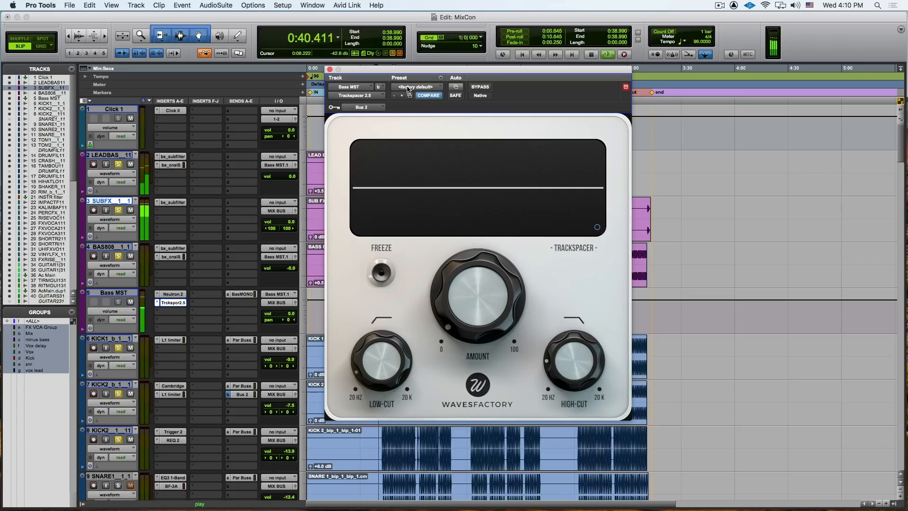
{"action": "left_click_drag", "start_coordinate": [398, 73], "coordinate": [538, 70]}
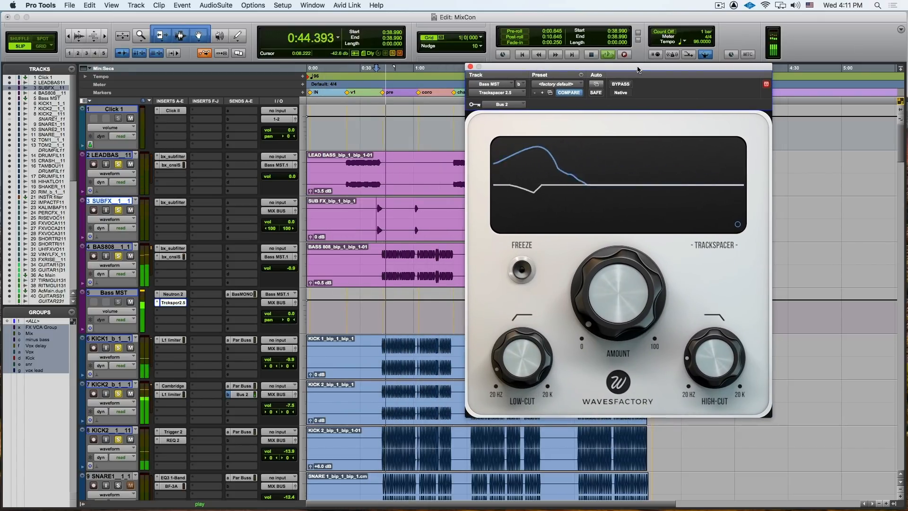
{"action": "left_click", "coordinate": [621, 84]}
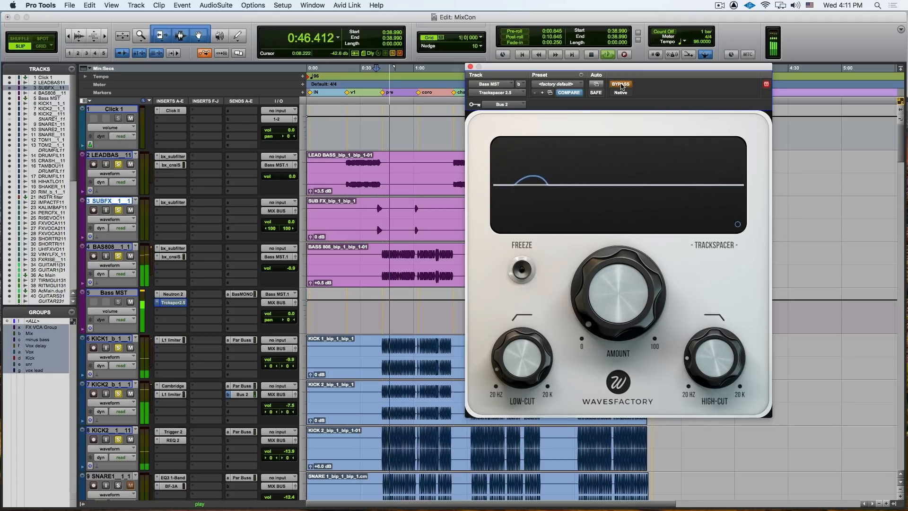
{"action": "left_click", "coordinate": [621, 85]}
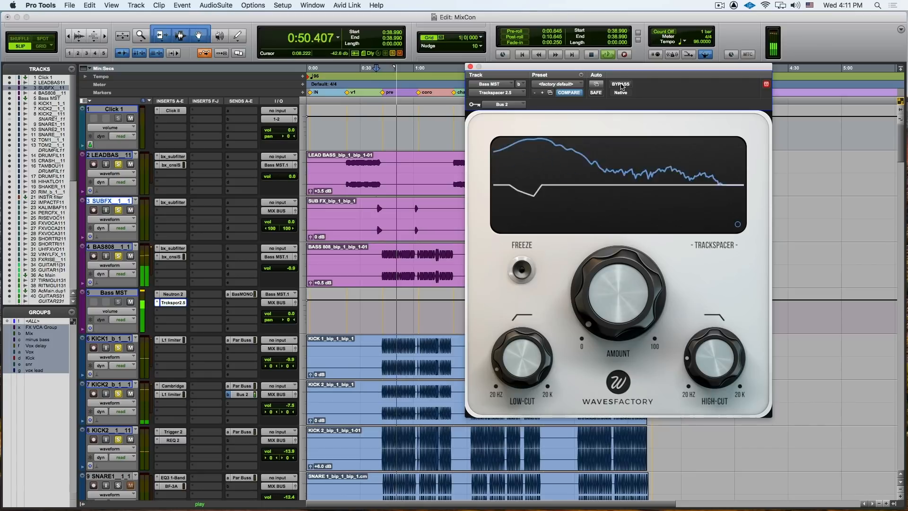
{"action": "key", "text": "space"}
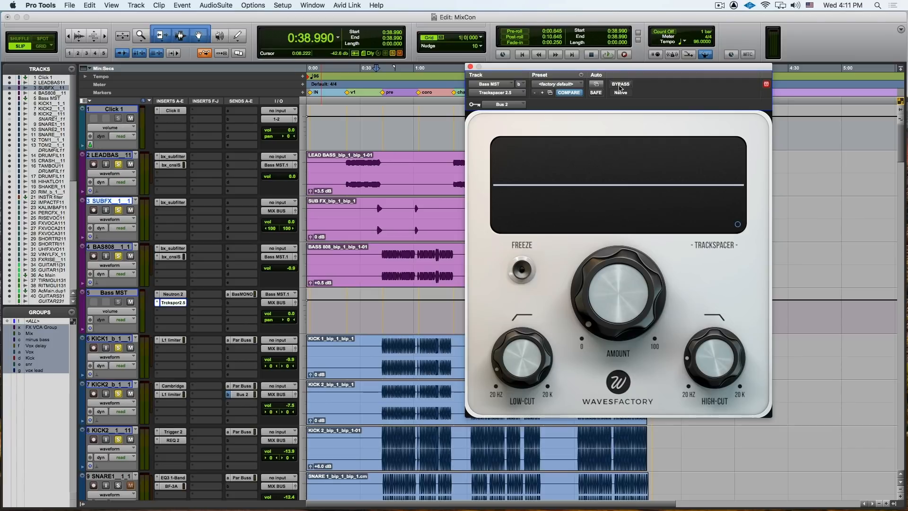
Show Bass MST's Bass MONO send, and review the UAD Roland Dimension D settings on the Bass MONO track
{"action": "left_click", "coordinate": [247, 297]}
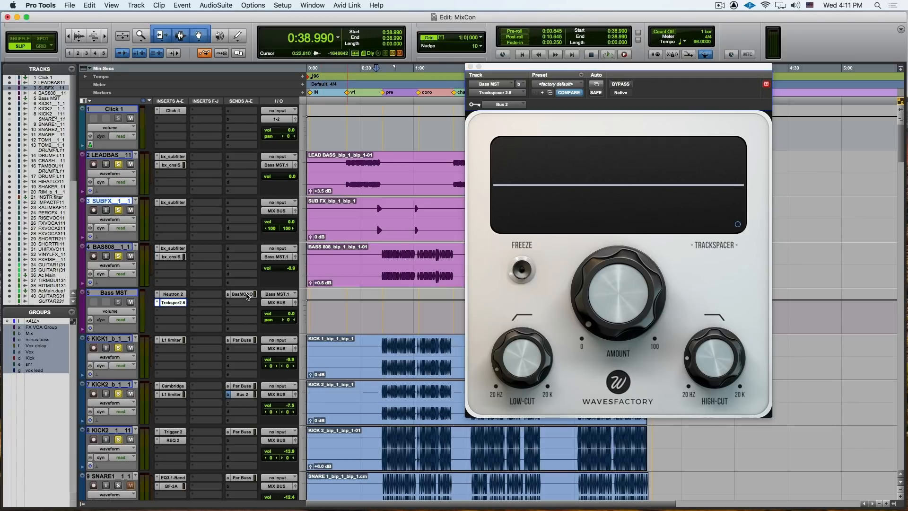
{"action": "left_click", "coordinate": [244, 294]}
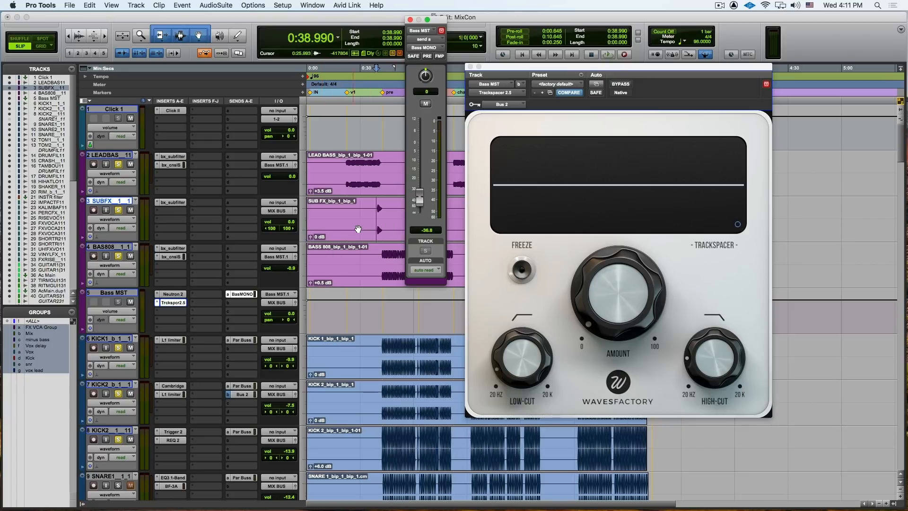
{"action": "scroll", "coordinate": [358, 228], "scroll_direction": "down", "scroll_amount": 15}
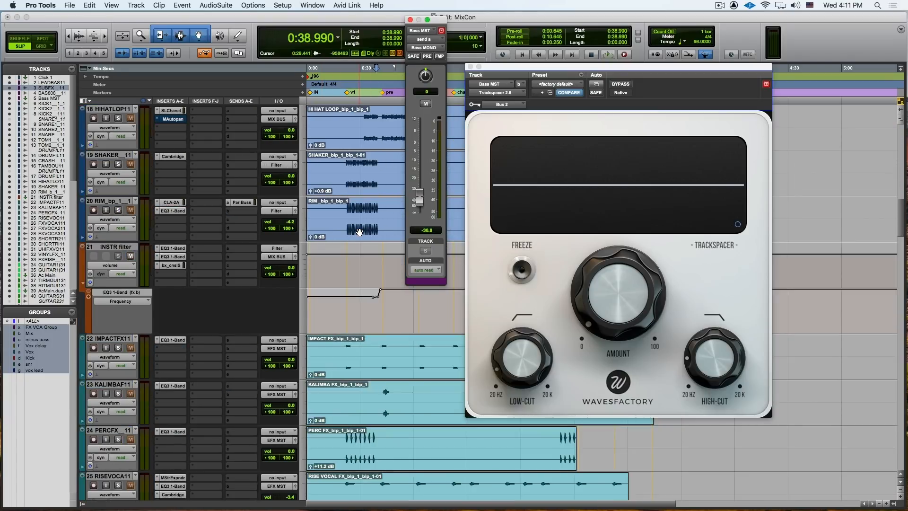
{"action": "scroll", "coordinate": [359, 232], "scroll_direction": "down", "scroll_amount": 20}
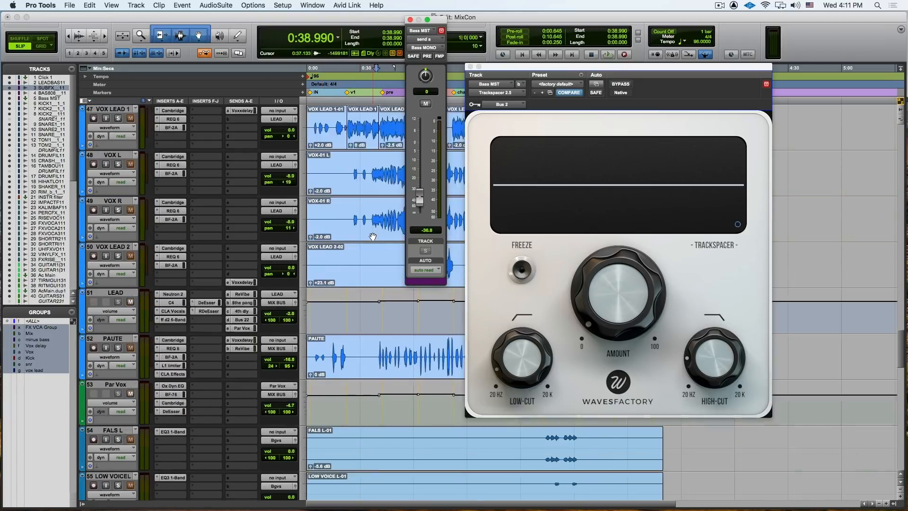
{"action": "scroll", "coordinate": [373, 236], "scroll_direction": "down", "scroll_amount": 9}
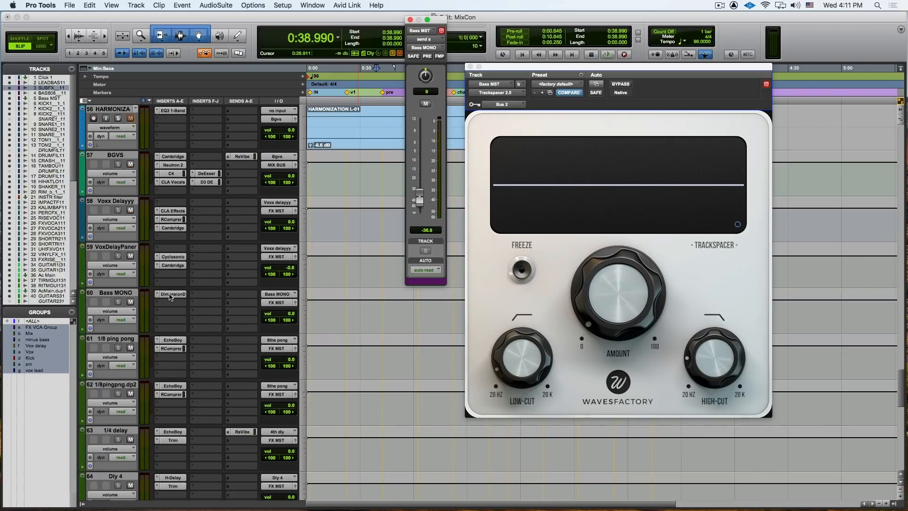
{"action": "left_click", "coordinate": [171, 294]}
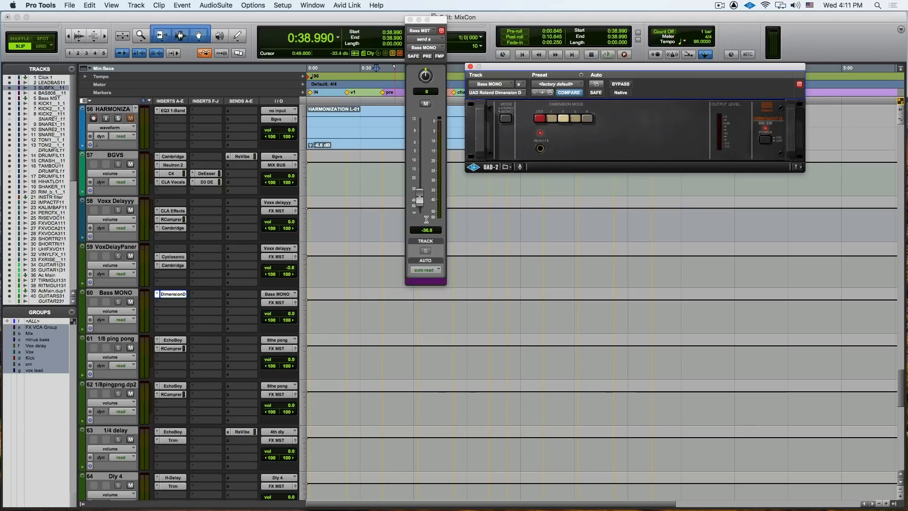
Lower Bass MST's Bass MONO send level to -39.4 dB during playback
{"action": "key", "text": "space"}
{"action": "mouse_move", "coordinate": [421, 200]}
{"action": "left_mouse_down"}
{"action": "mouse_move", "coordinate": [426, 138]}
{"action": "mouse_move", "coordinate": [416, 202]}
{"action": "left_mouse_up"}
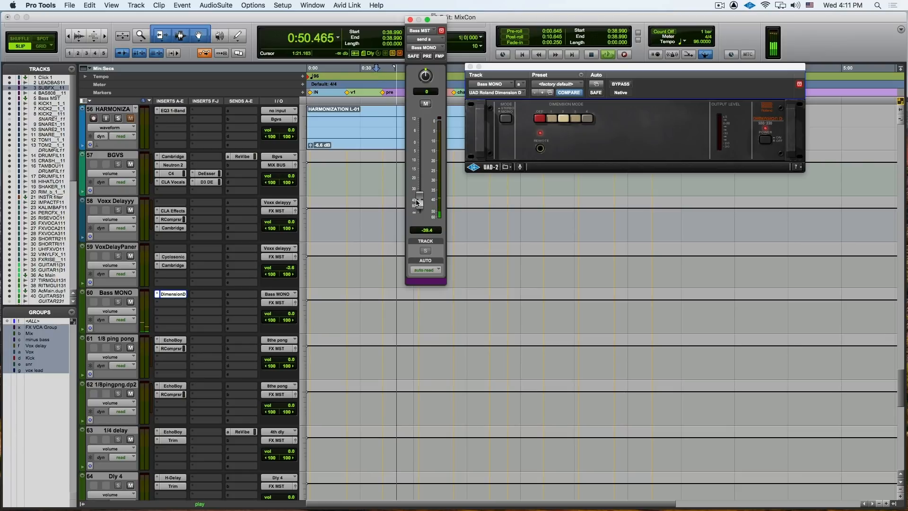
{"action": "left_click", "coordinate": [394, 53]}
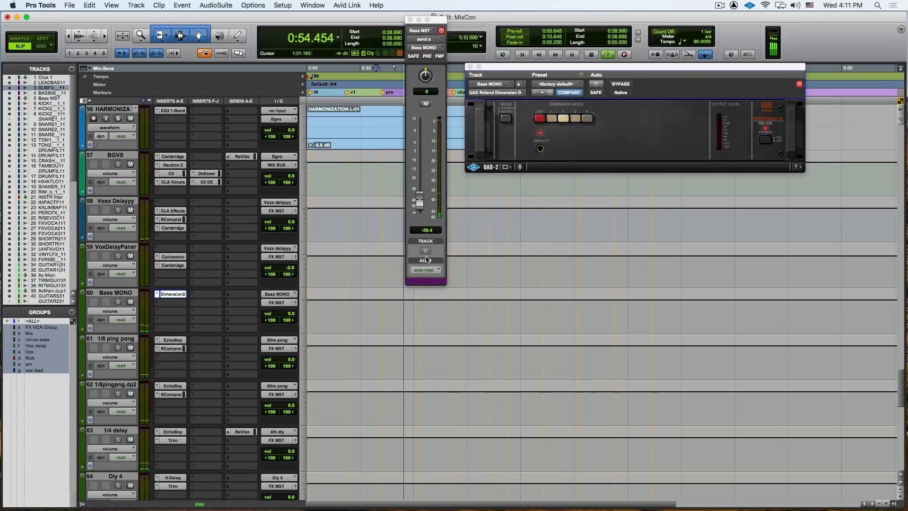
Compare the bass with the Bass MONO send muted and unmuted, stop playback, and close the send window
{"action": "left_click", "coordinate": [426, 104]}
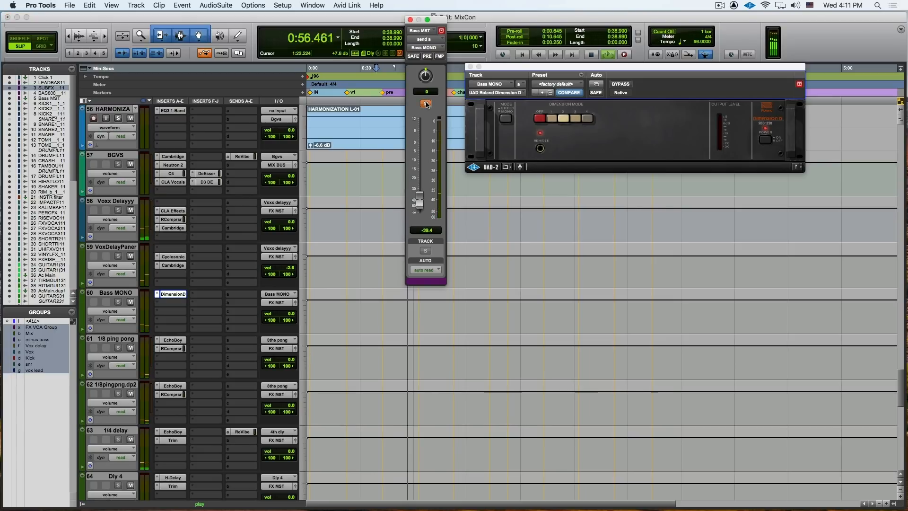
{"action": "left_click", "coordinate": [426, 104]}
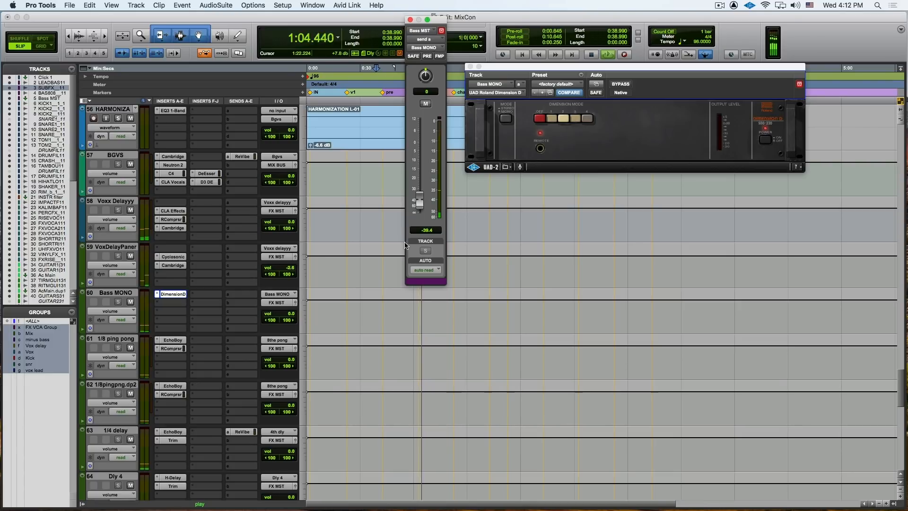
{"action": "left_click", "coordinate": [425, 104]}
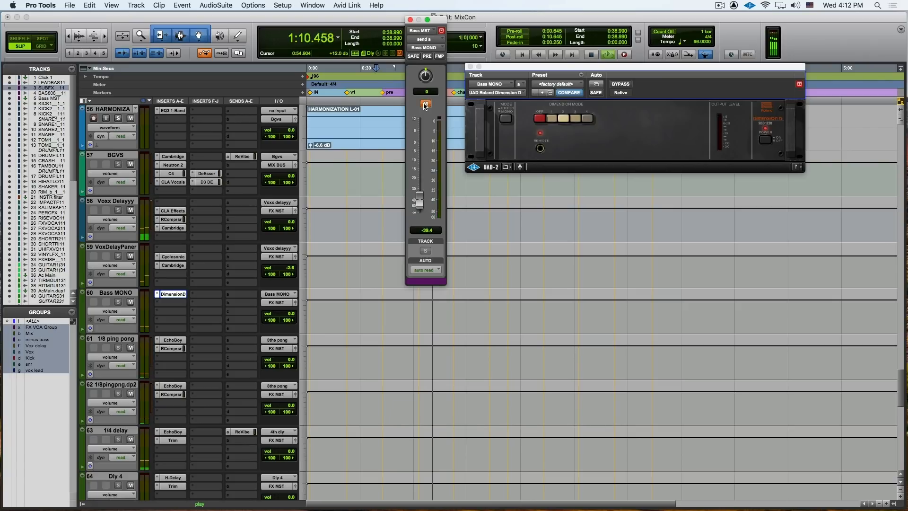
{"action": "left_click", "coordinate": [425, 105]}
{"action": "key", "text": "space"}
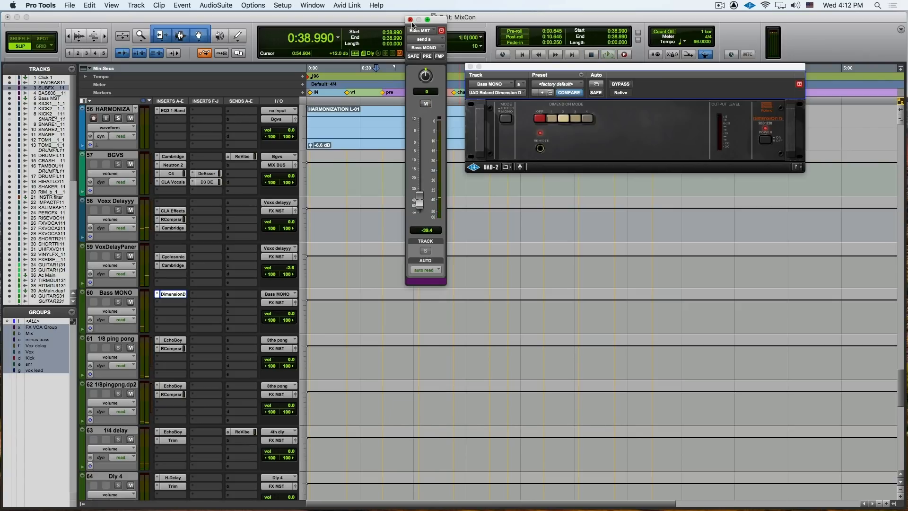
{"action": "left_click", "coordinate": [410, 20]}
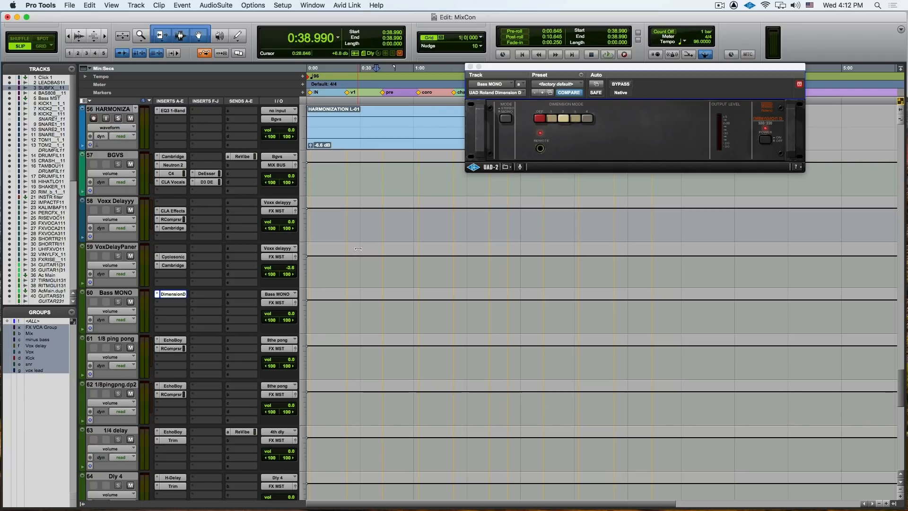
Return to the kick tracks and show the Par Buss send of track 7, KICK2
{"action": "scroll", "coordinate": [397, 304], "scroll_direction": "up", "scroll_amount": 15}
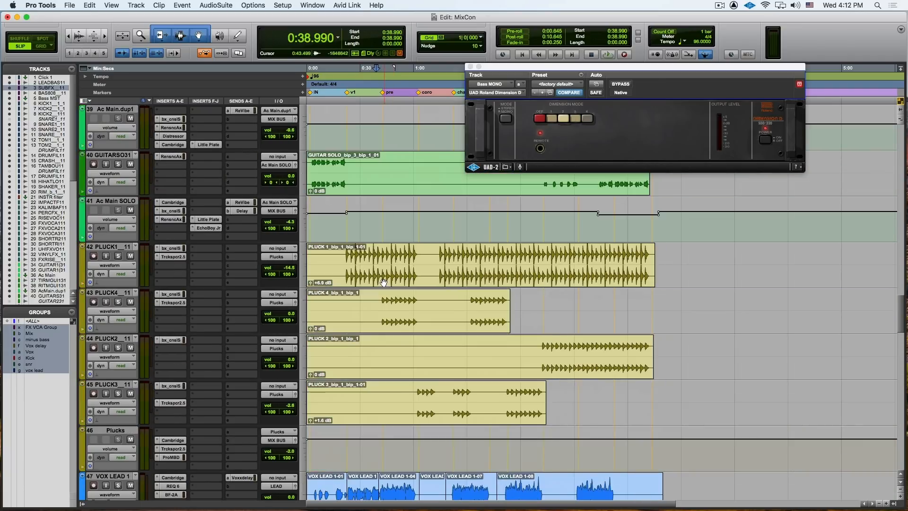
{"action": "scroll", "coordinate": [383, 283], "scroll_direction": "up", "scroll_amount": 10}
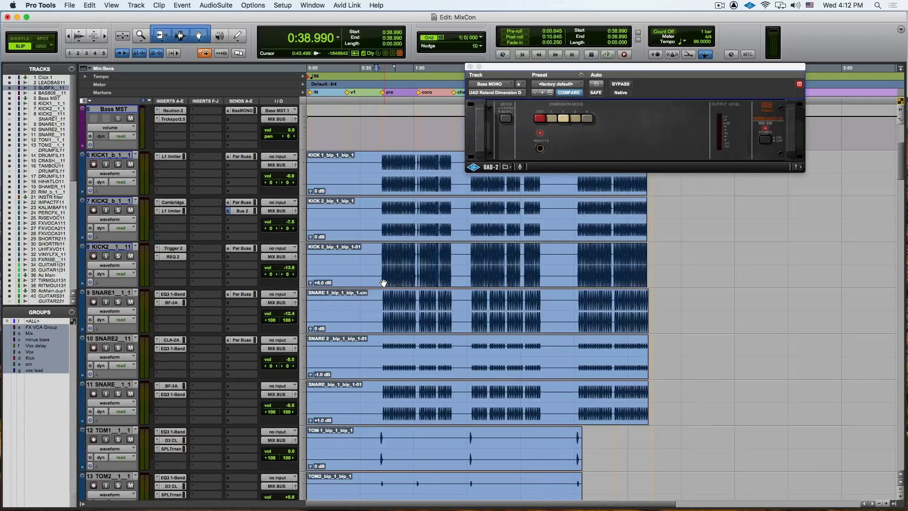
{"action": "scroll", "coordinate": [382, 281], "scroll_direction": "down", "scroll_amount": 2}
{"action": "left_click", "coordinate": [247, 203]}
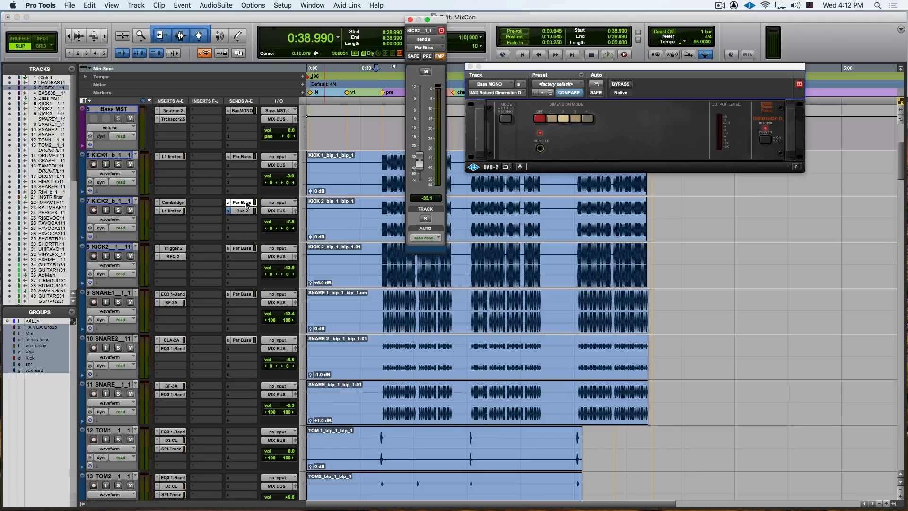
Review the EL REY compressor and the ff d2 6-Band EQ on the PAR BUSS track, and close the plug-in window
{"action": "scroll", "coordinate": [391, 278], "scroll_direction": "down", "scroll_amount": 4}
{"action": "scroll", "coordinate": [391, 277], "scroll_direction": "down", "scroll_amount": 20}
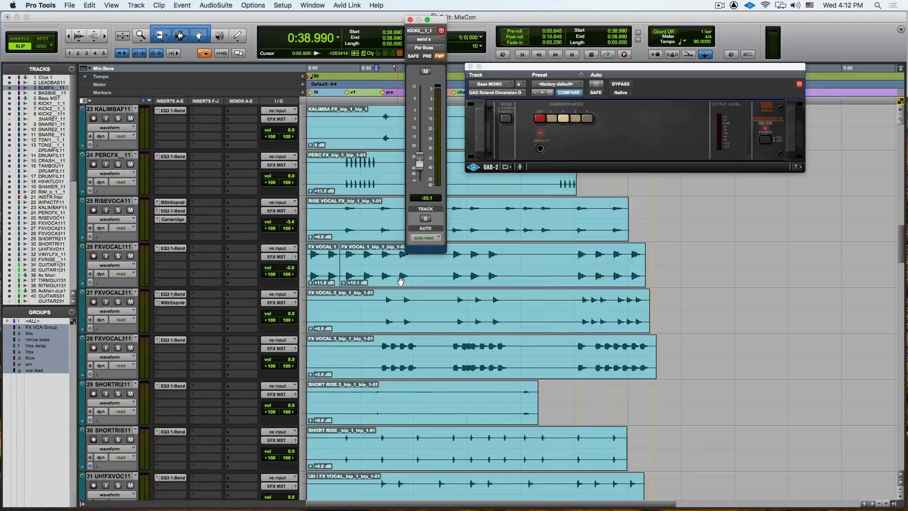
{"action": "scroll", "coordinate": [402, 282], "scroll_direction": "down", "scroll_amount": 3}
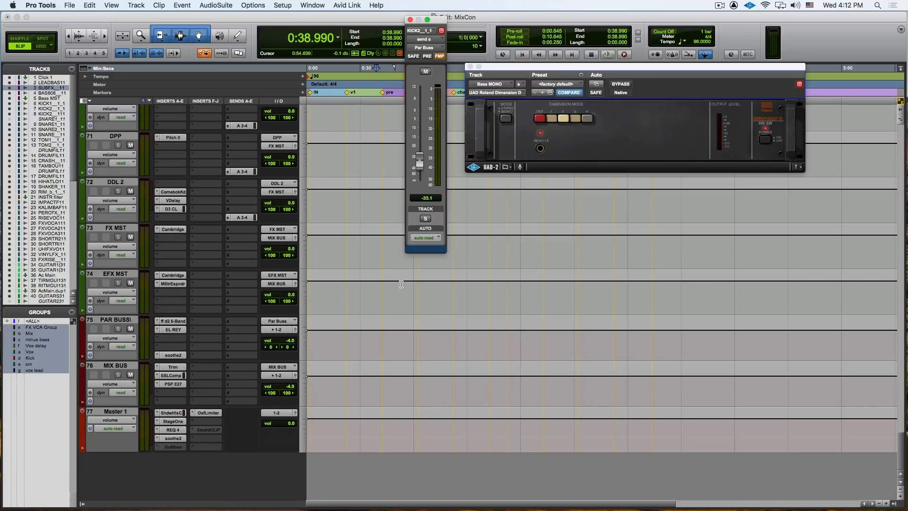
{"action": "left_click", "coordinate": [169, 329]}
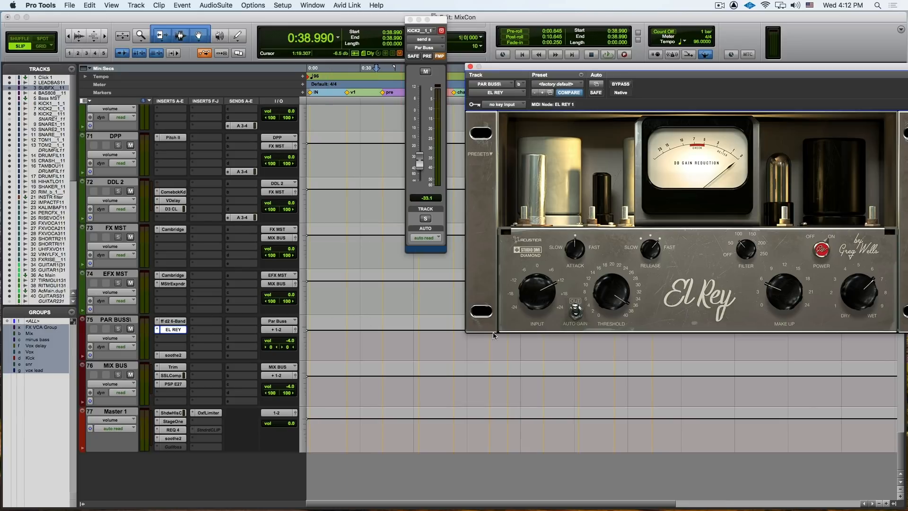
{"action": "left_click", "coordinate": [173, 322]}
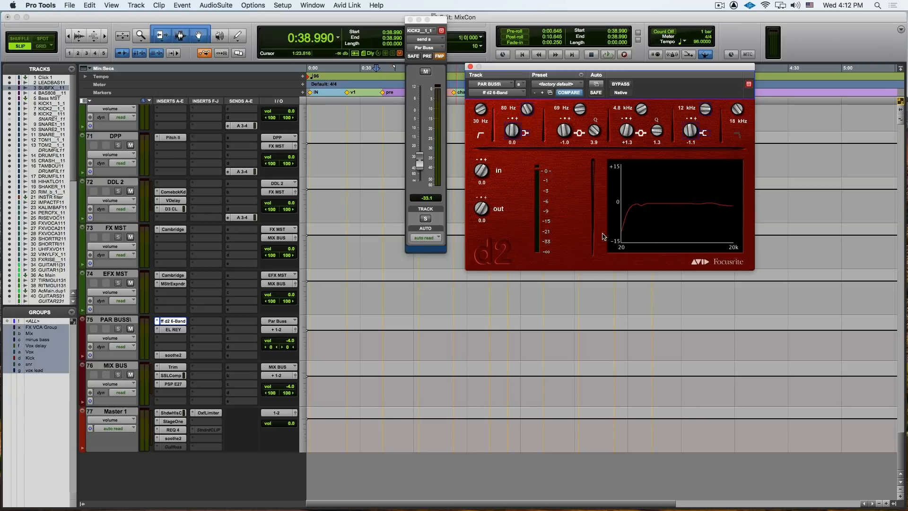
{"action": "left_click", "coordinate": [174, 330]}
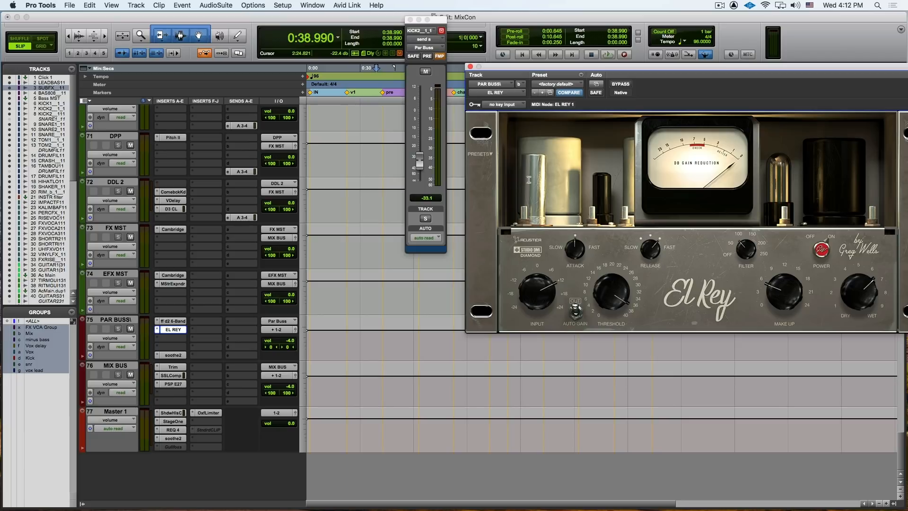
{"action": "left_click", "coordinate": [470, 66]}
Select the KICK 1 clip range from 0:42.173 to 1:01.270 and listen to its beginning
{"action": "scroll", "coordinate": [298, 294], "scroll_direction": "up", "scroll_amount": 20}
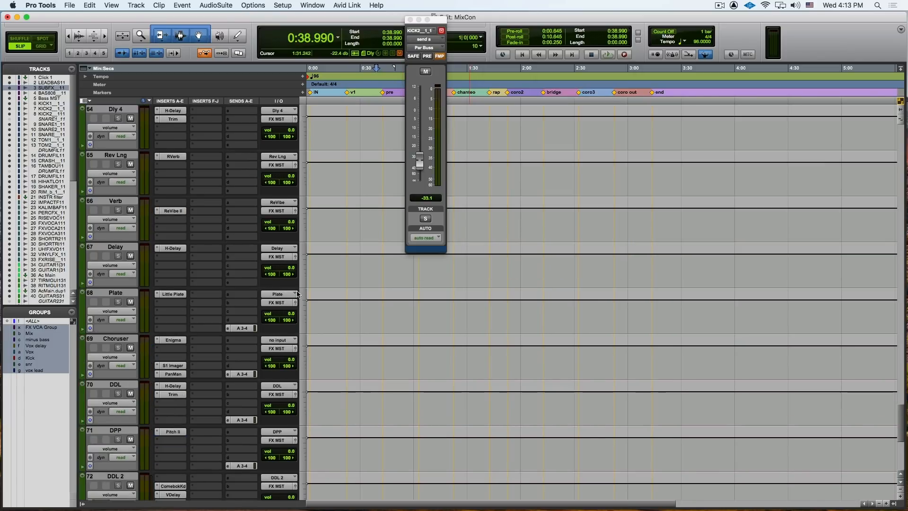
{"action": "scroll", "coordinate": [298, 294], "scroll_direction": "up", "scroll_amount": 20}
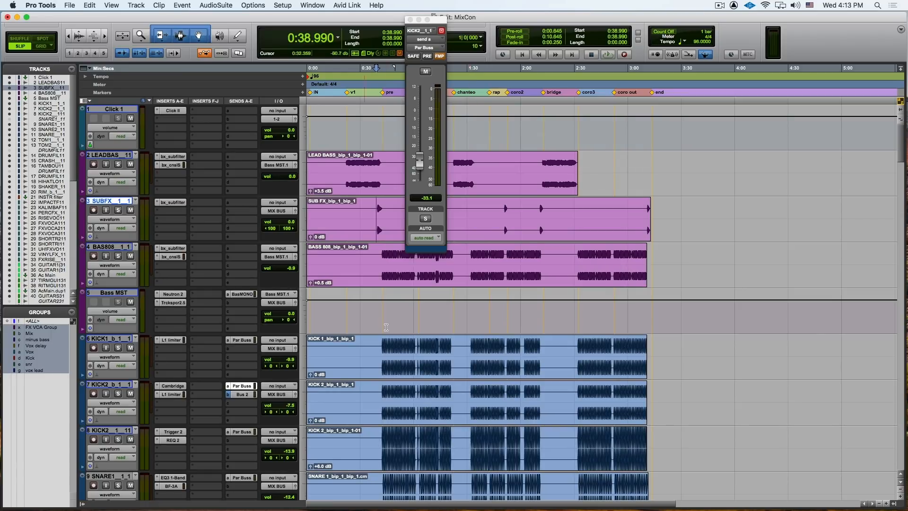
{"action": "double_click", "coordinate": [385, 350]}
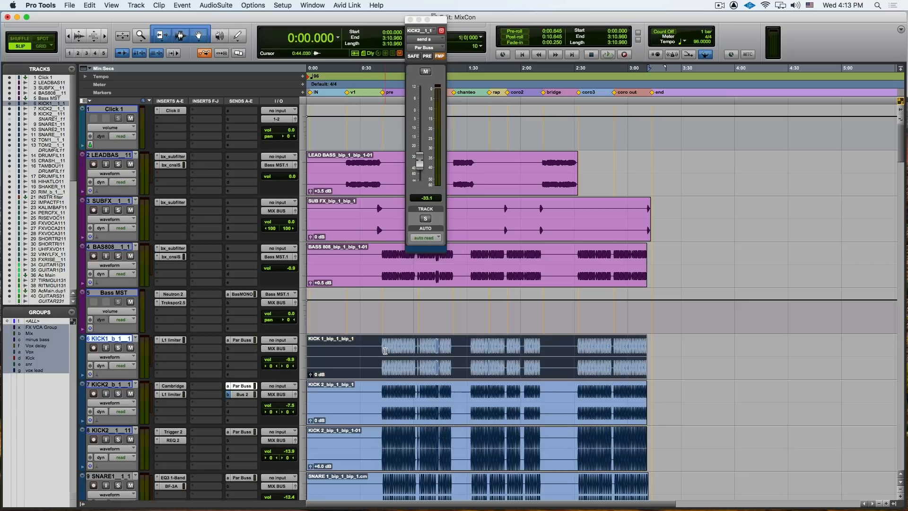
{"action": "left_click_drag", "start_coordinate": [382, 350], "coordinate": [416, 361]}
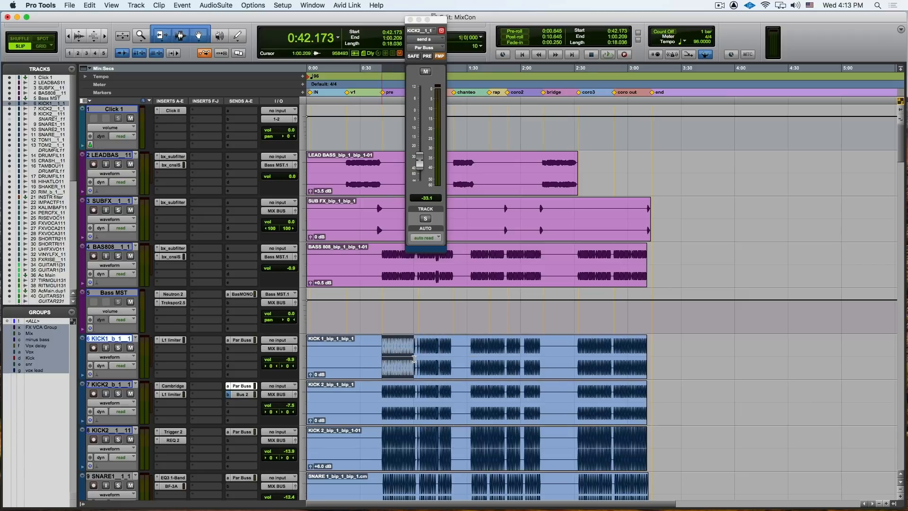
{"action": "key", "text": "space"}
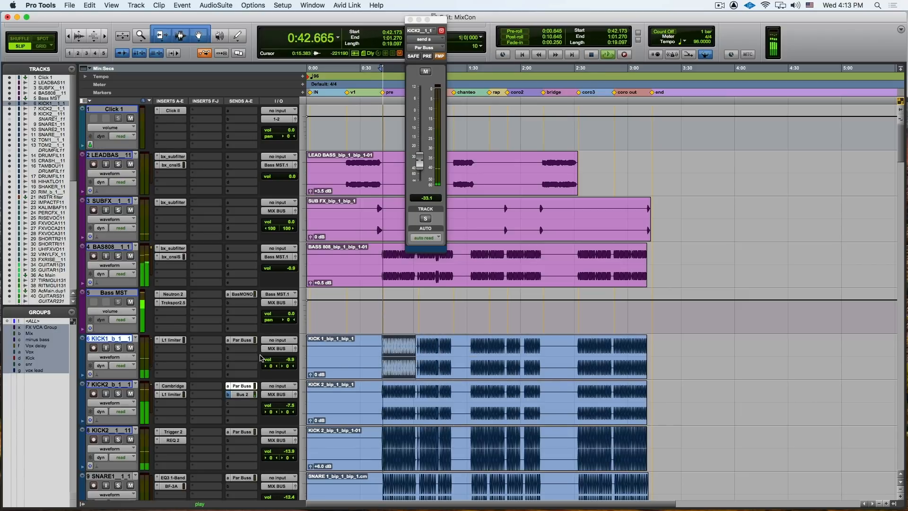
{"action": "key", "text": "space"}
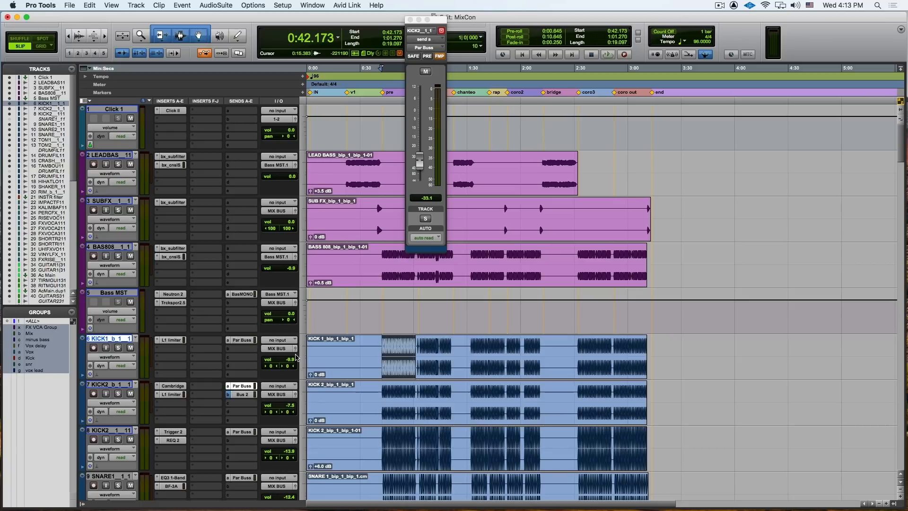
During playback, lower the Par Buss sends of KICK1 to -33.9 dB and of track 7, KICK2, to -38.1 dB
{"action": "left_click", "coordinate": [248, 342]}
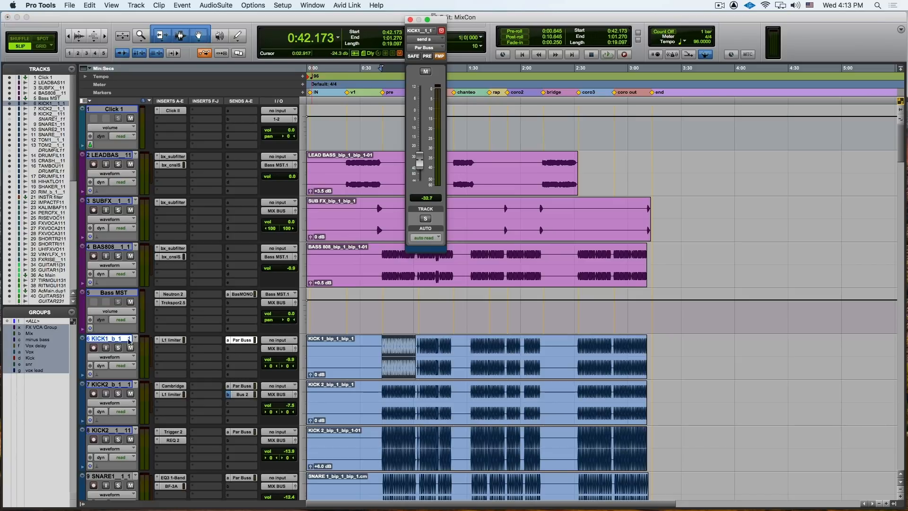
{"action": "key", "text": "space"}
{"action": "mouse_move", "coordinate": [427, 161]}
{"action": "left_mouse_down"}
{"action": "mouse_move", "coordinate": [429, 109]}
{"action": "mouse_move", "coordinate": [429, 166]}
{"action": "left_mouse_up"}
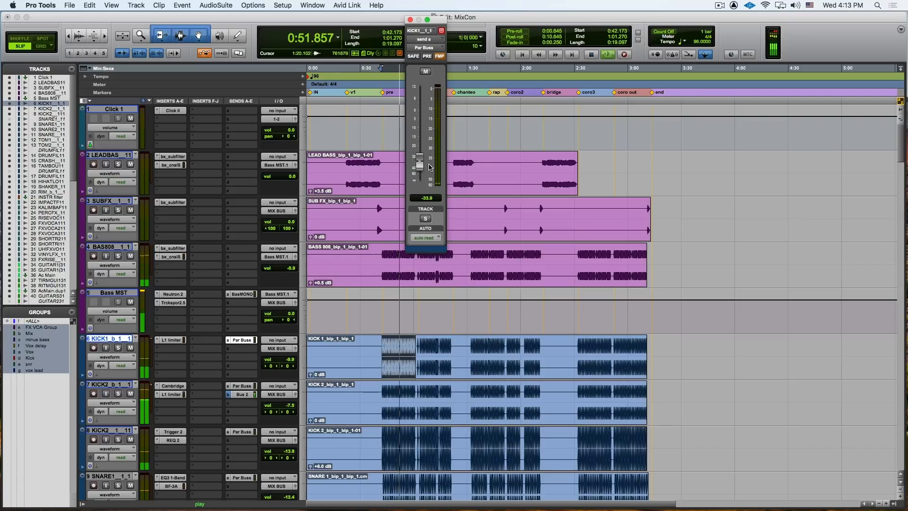
{"action": "left_click", "coordinate": [246, 386]}
{"action": "mouse_move", "coordinate": [420, 163]}
{"action": "left_mouse_down"}
{"action": "mouse_move", "coordinate": [424, 118]}
{"action": "mouse_move", "coordinate": [426, 168]}
{"action": "left_mouse_up"}
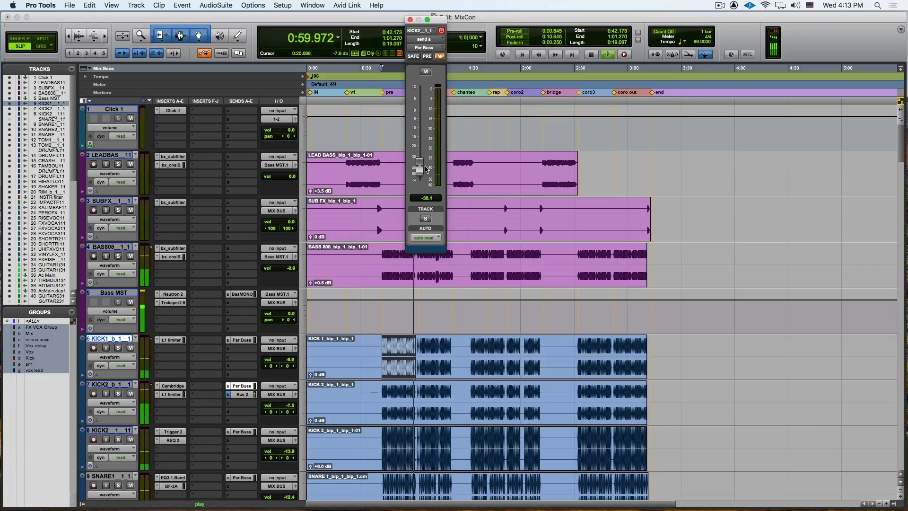
During playback, lower the Par Buss send of track 8, KICK2, to -14.7 dB, and stop playback
{"action": "key", "text": "space"}
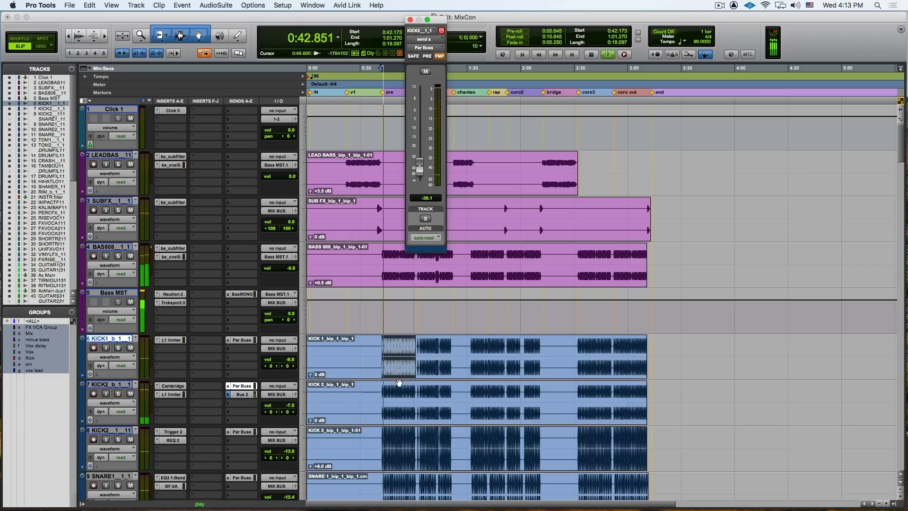
{"action": "left_click", "coordinate": [243, 433]}
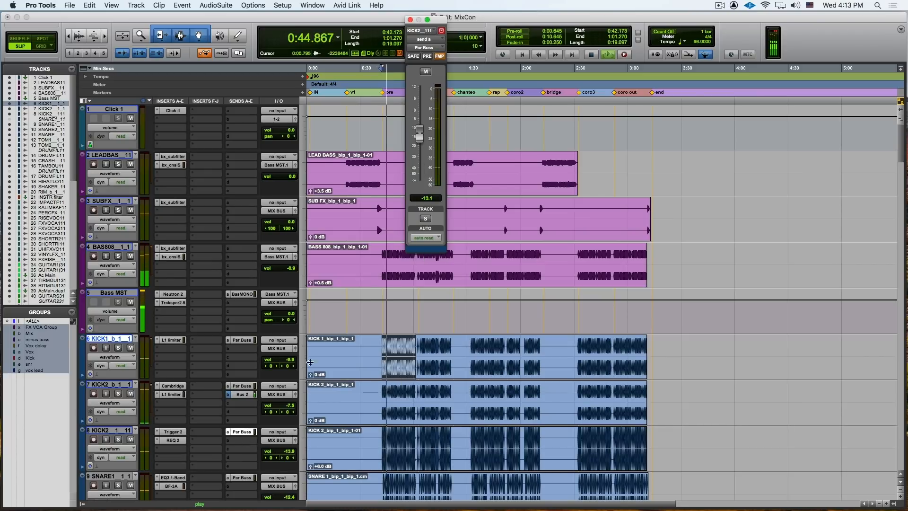
{"action": "mouse_move", "coordinate": [420, 141]}
{"action": "left_mouse_down"}
{"action": "mouse_move", "coordinate": [424, 101]}
{"action": "mouse_move", "coordinate": [427, 138]}
{"action": "left_mouse_up"}
{"action": "key", "text": "space"}
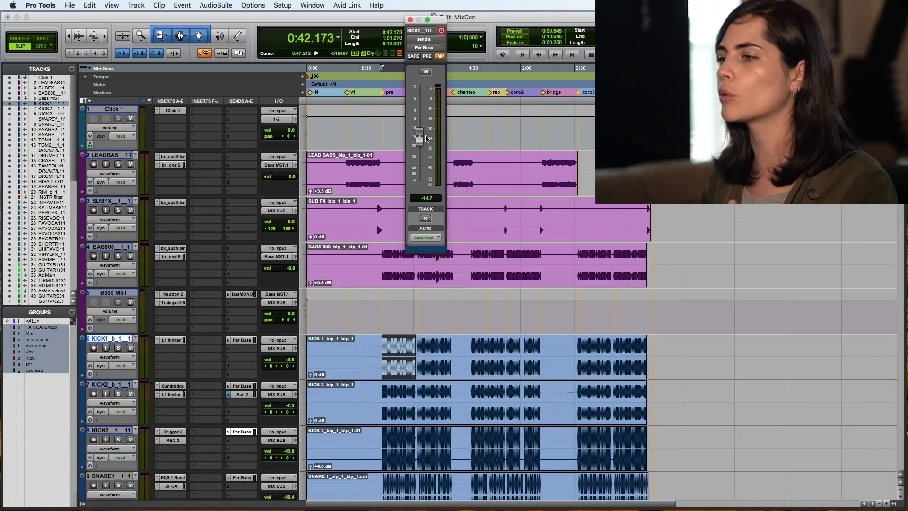
Go to the MIX BUS track, inspect its SSLComp and Trim inserts, and close the plug-in window
{"action": "scroll", "coordinate": [278, 258], "scroll_direction": "down", "scroll_amount": 3}
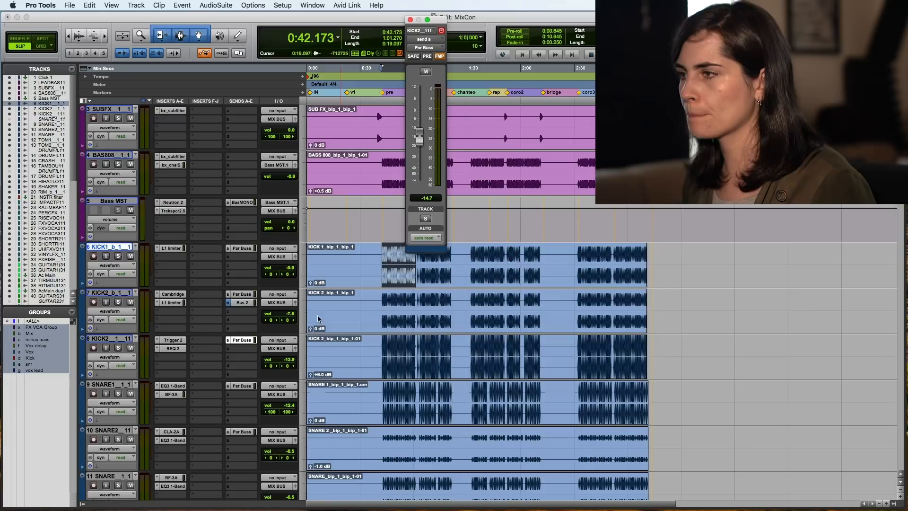
{"action": "scroll", "coordinate": [357, 355], "scroll_direction": "down", "scroll_amount": 3}
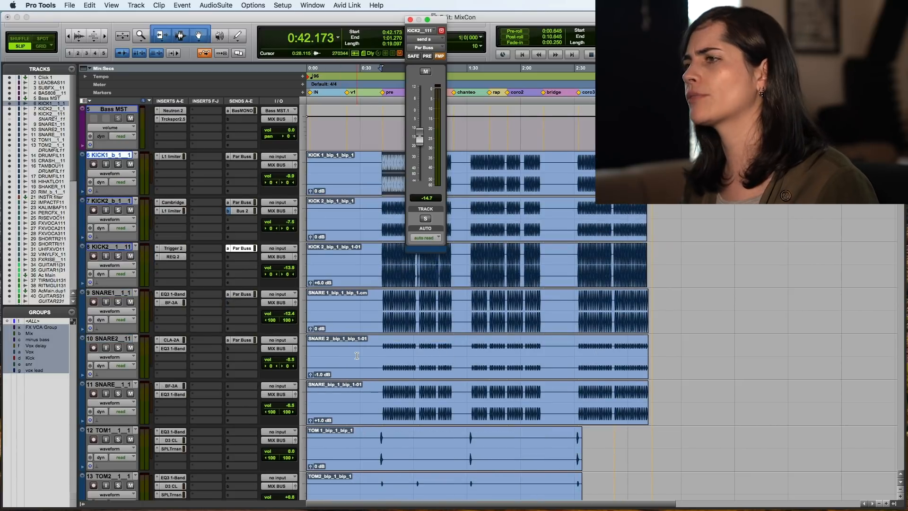
{"action": "scroll", "coordinate": [279, 222], "scroll_direction": "up", "scroll_amount": 3}
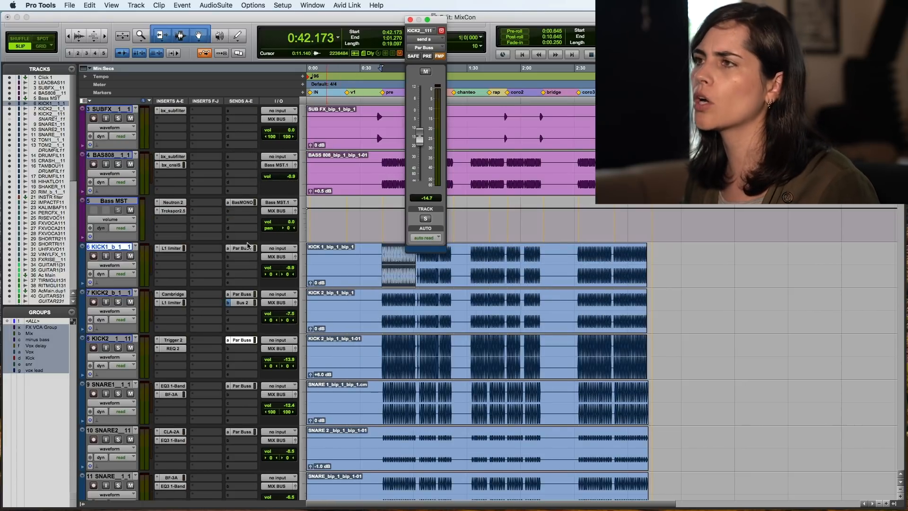
{"action": "scroll", "coordinate": [285, 365], "scroll_direction": "down", "scroll_amount": 20}
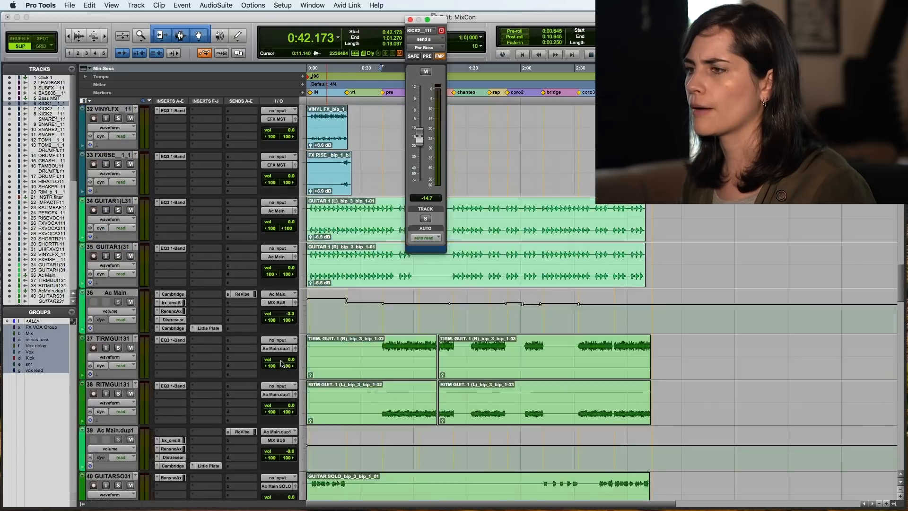
{"action": "scroll", "coordinate": [281, 364], "scroll_direction": "down", "scroll_amount": 10}
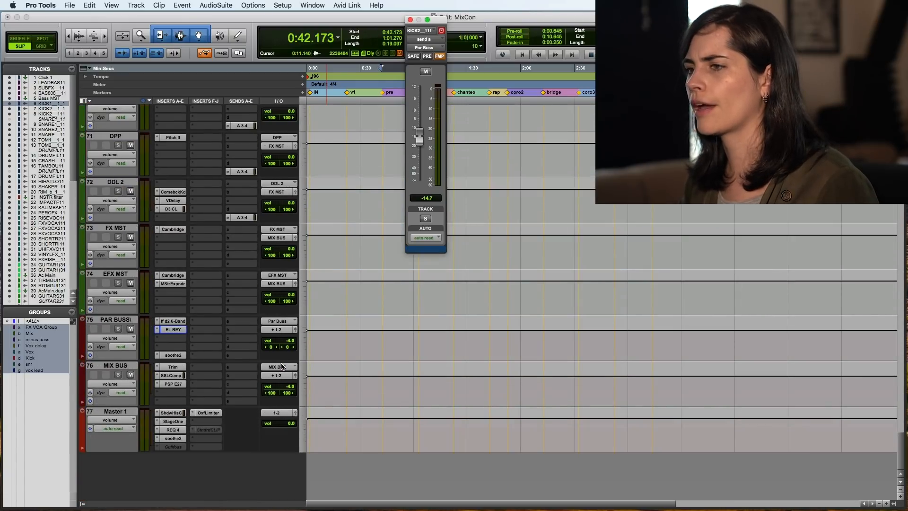
{"action": "left_click", "coordinate": [166, 375]}
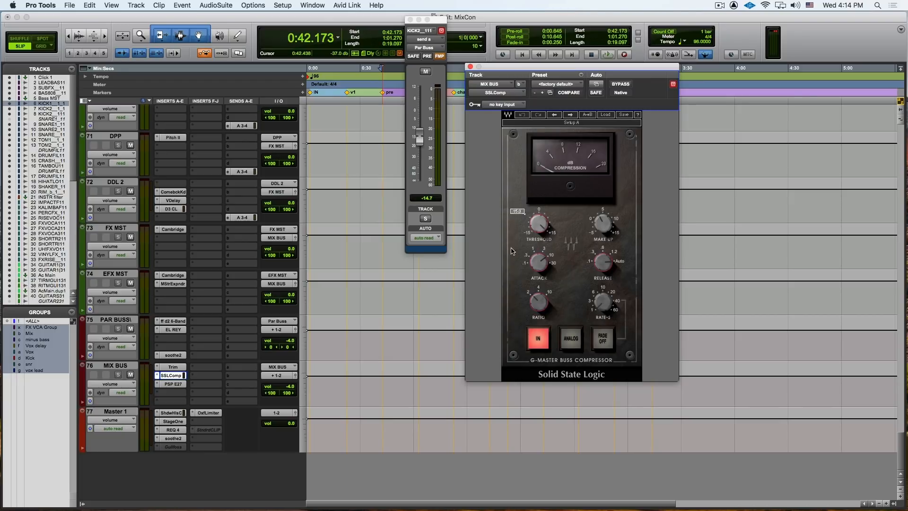
{"action": "left_click", "coordinate": [173, 367]}
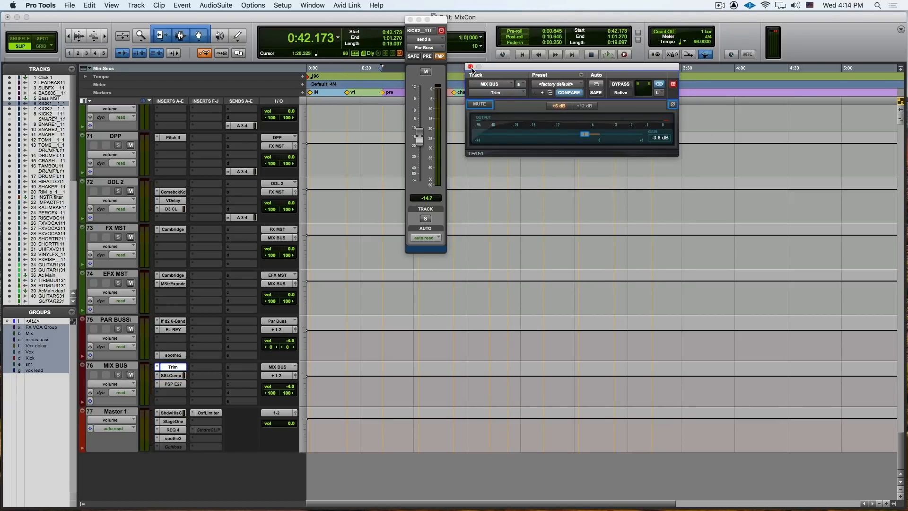
{"action": "left_click", "coordinate": [471, 67]}
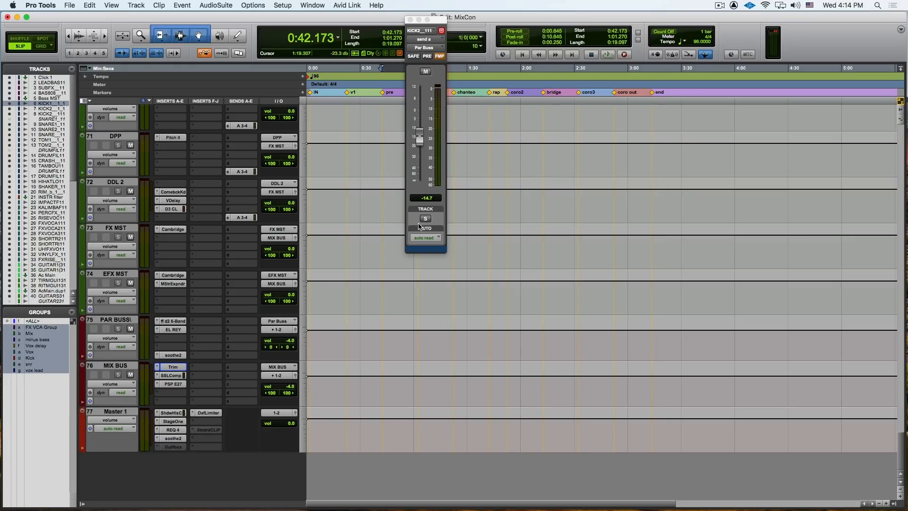
Reopen the SSLComp compressor on the MIX BUS, play the selection to watch its compression, and close the plug-in window
{"action": "left_click", "coordinate": [175, 367]}
{"action": "left_click", "coordinate": [175, 368]}
{"action": "left_click", "coordinate": [174, 375]}
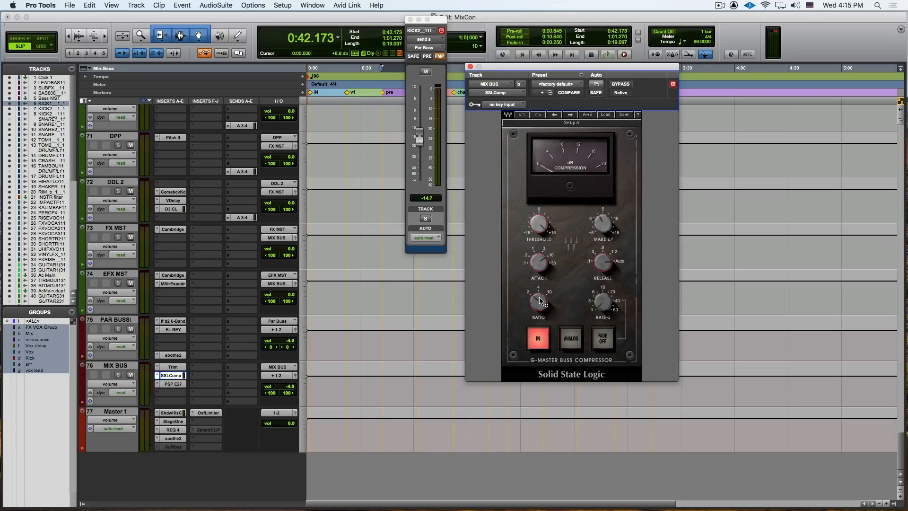
{"action": "mouse_move", "coordinate": [548, 306]}
{"action": "key", "text": "space"}
{"action": "mouse_move", "coordinate": [540, 260]}
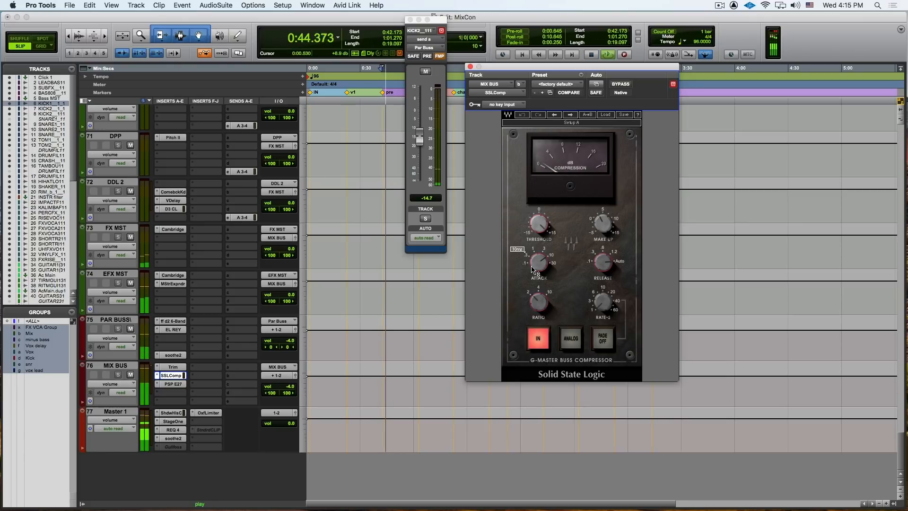
{"action": "key", "text": "space"}
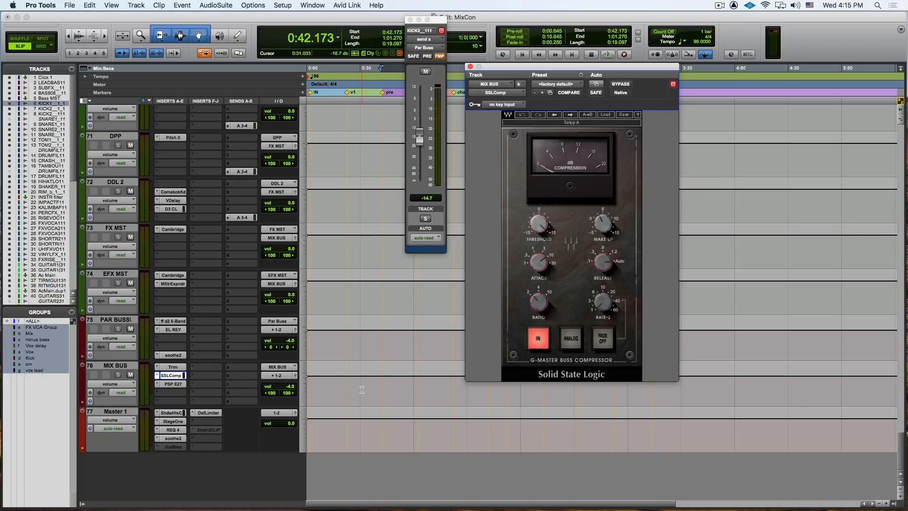
{"action": "scroll", "coordinate": [361, 390], "scroll_direction": "up", "scroll_amount": 20}
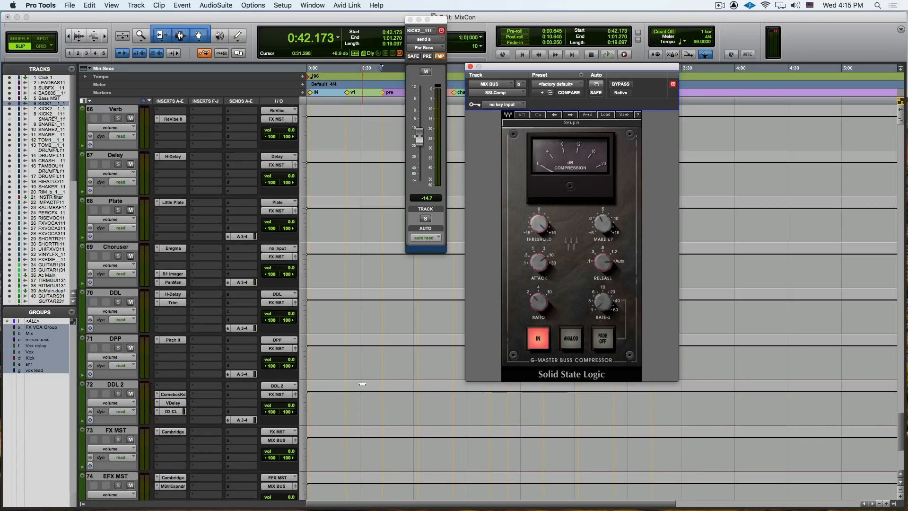
{"action": "scroll", "coordinate": [354, 339], "scroll_direction": "up", "scroll_amount": 12}
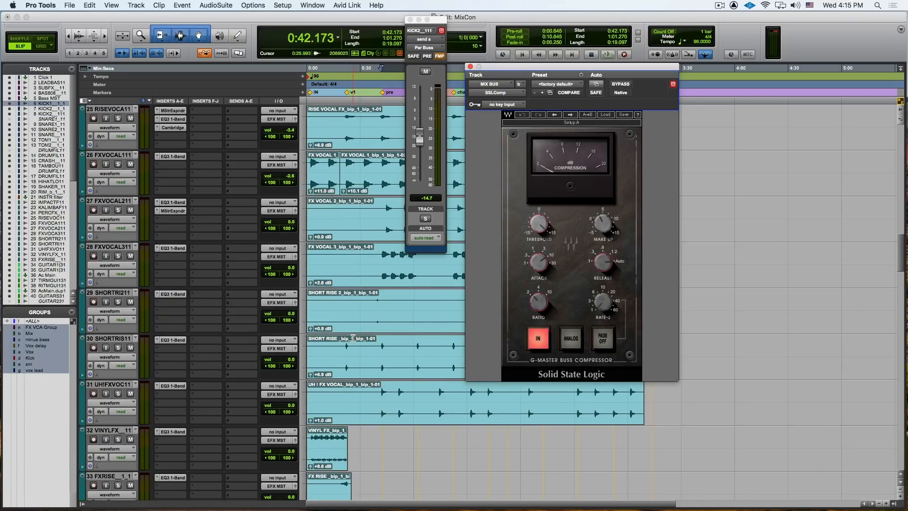
{"action": "scroll", "coordinate": [354, 335], "scroll_direction": "up", "scroll_amount": 6}
{"action": "scroll", "coordinate": [356, 337], "scroll_direction": "up", "scroll_amount": 10}
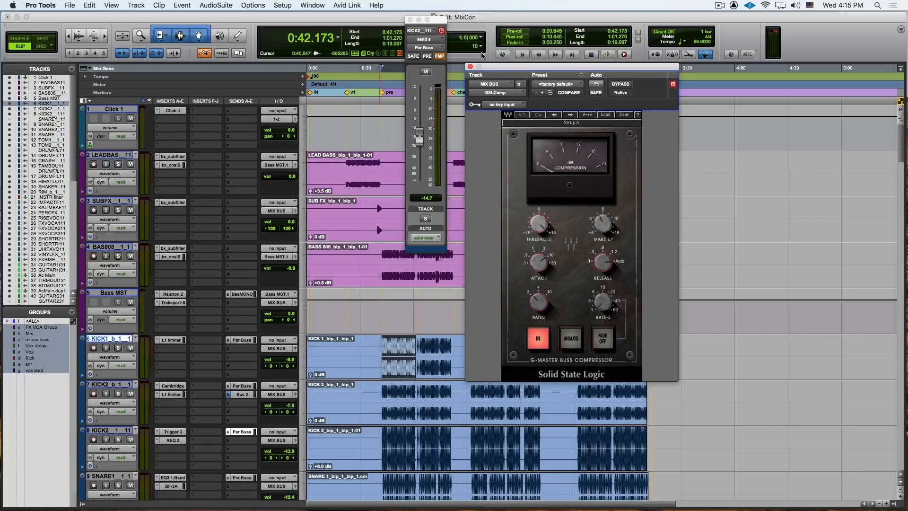
{"action": "left_click", "coordinate": [470, 67]}
Show the BF-3A compressor on track 11, SNARE, and place the playback start at 0:44.030 in its clip
{"action": "scroll", "coordinate": [381, 261], "scroll_direction": "down", "scroll_amount": 2}
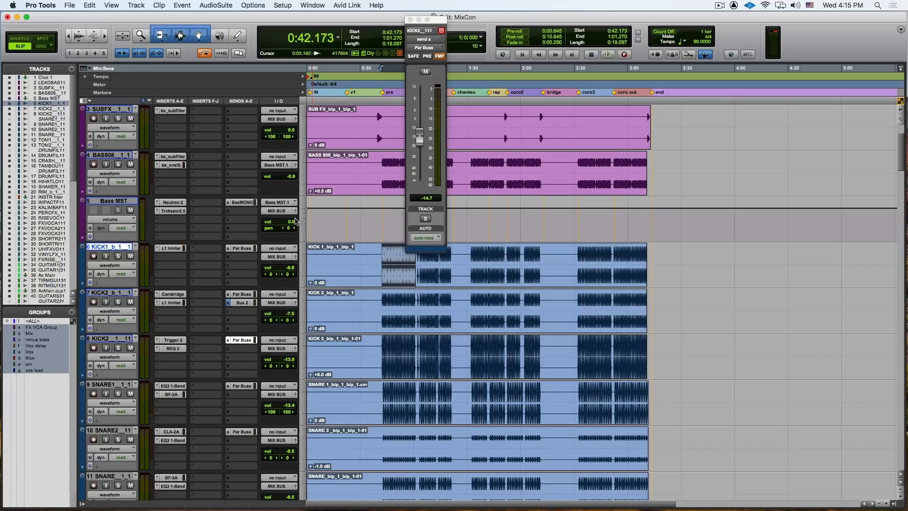
{"action": "scroll", "coordinate": [295, 297], "scroll_direction": "down", "scroll_amount": 2}
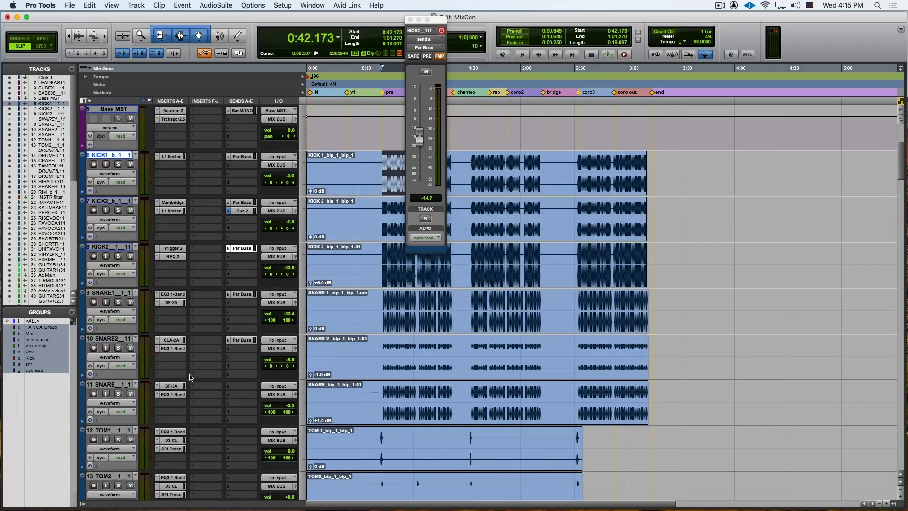
{"action": "scroll", "coordinate": [192, 377], "scroll_direction": "down", "scroll_amount": 4}
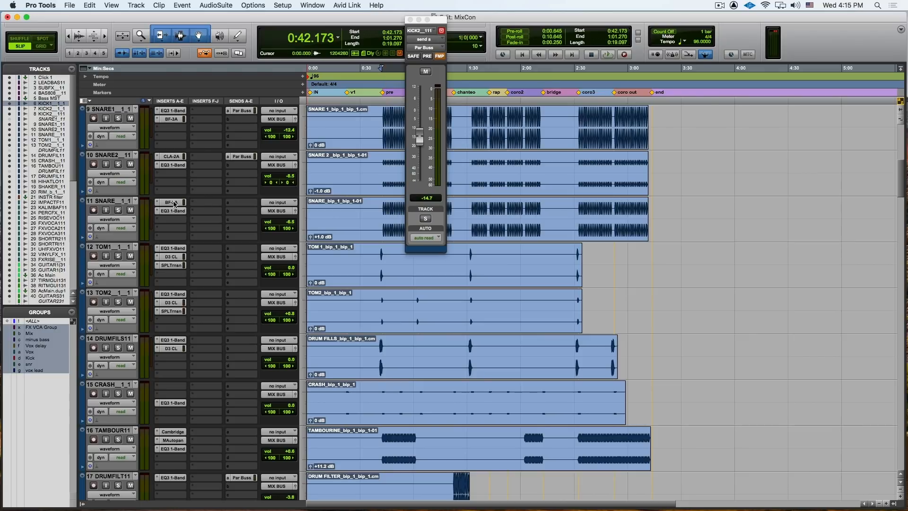
{"action": "left_click", "coordinate": [174, 204]}
{"action": "left_click", "coordinate": [385, 207]}
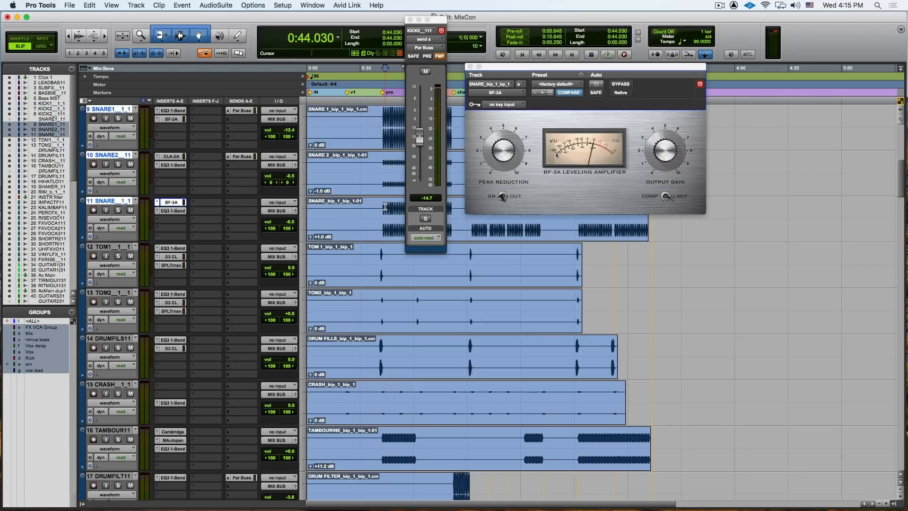
Solo the grouped snare tracks, play them from 0:44.030, and lower SNARE2's Par Buss send to -25.6 dB
{"action": "scroll", "coordinate": [385, 207], "scroll_direction": "up", "scroll_amount": 2}
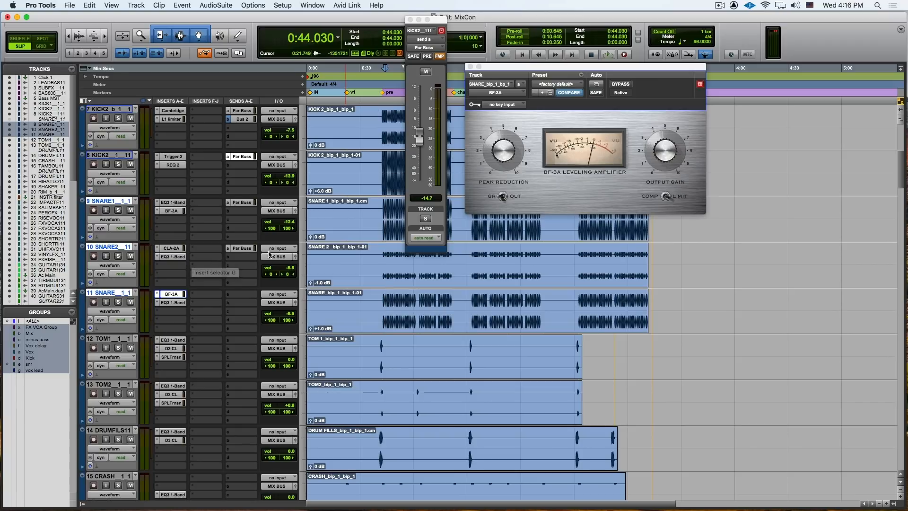
{"action": "left_click", "coordinate": [118, 256]}
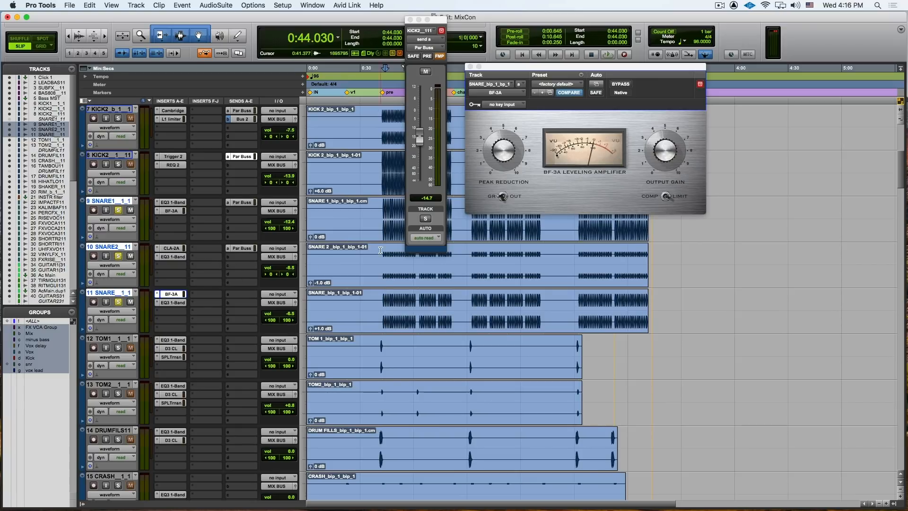
{"action": "key", "text": "space"}
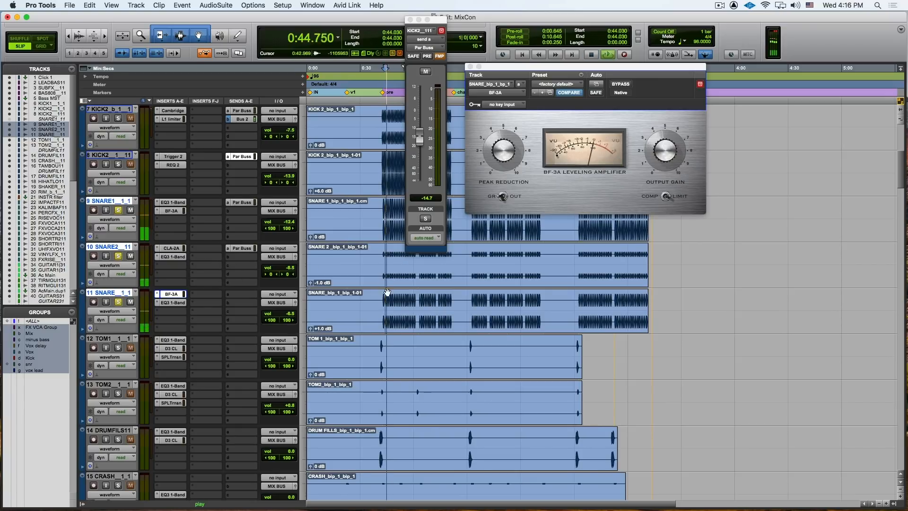
{"action": "left_click", "coordinate": [243, 249]}
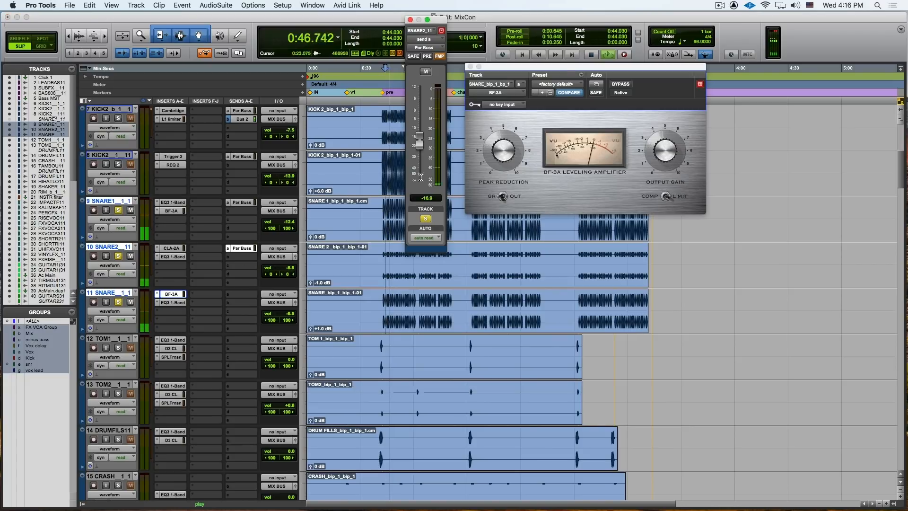
{"action": "left_click_drag", "start_coordinate": [420, 138], "coordinate": [423, 163]}
Compare SNARE2 with its CLA-2A bypassed and active, inspect the compressor during playback, and unsolo the snares
{"action": "left_click", "coordinate": [177, 249], "text": "super"}
{"action": "left_click", "coordinate": [177, 250], "text": "super"}
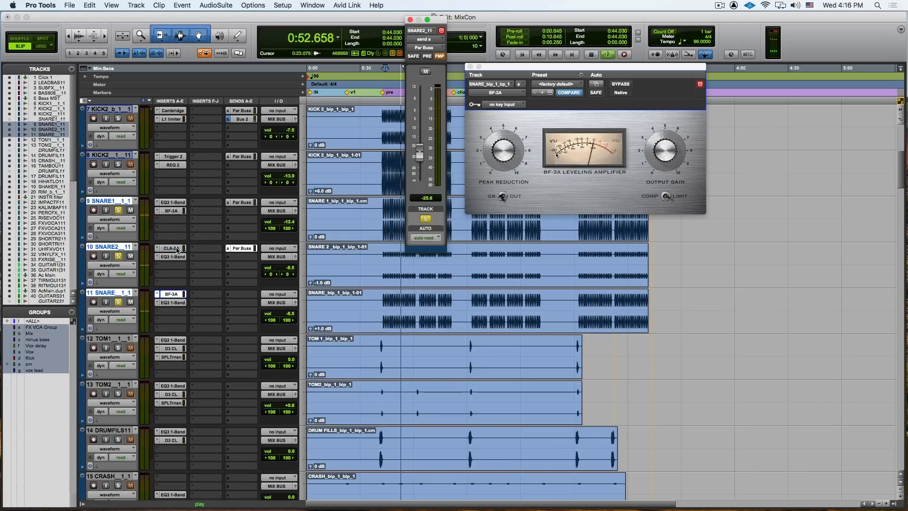
{"action": "left_click", "coordinate": [176, 248]}
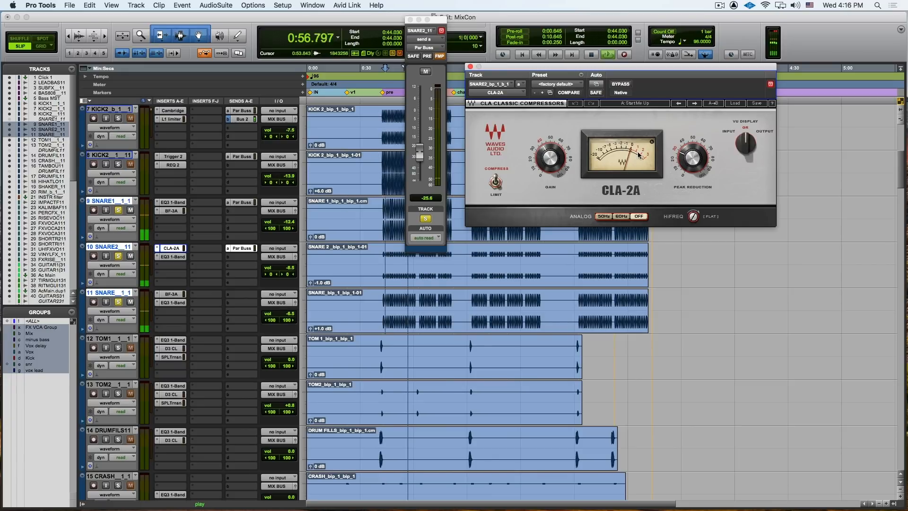
{"action": "key", "text": "space"}
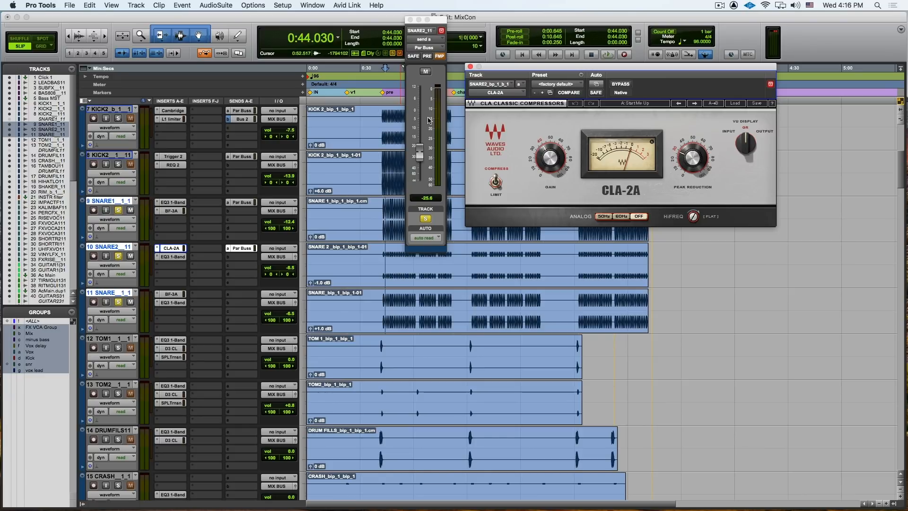
{"action": "left_click", "coordinate": [118, 302]}
Open the SPL Transient Designer on TOM1, solo the track, and play its first hit from 0:40.847
{"action": "scroll", "coordinate": [195, 355], "scroll_direction": "down", "scroll_amount": 1}
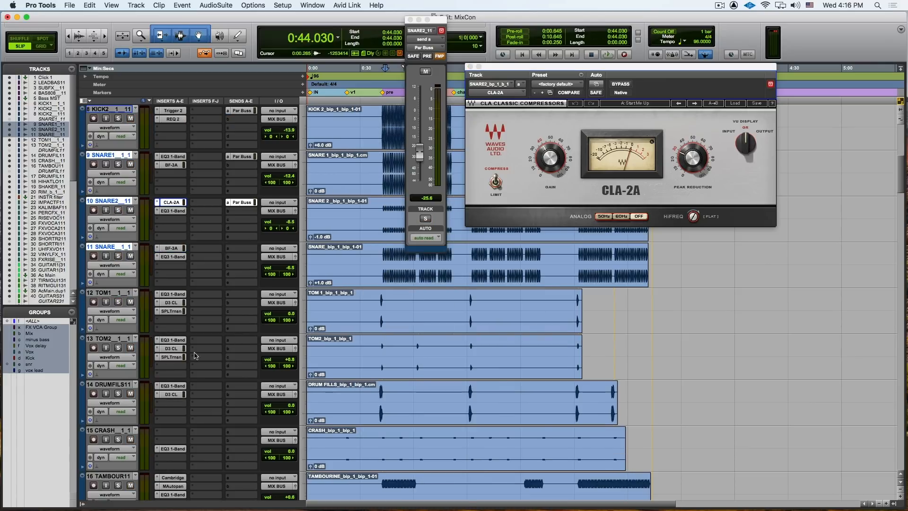
{"action": "left_click", "coordinate": [172, 311]}
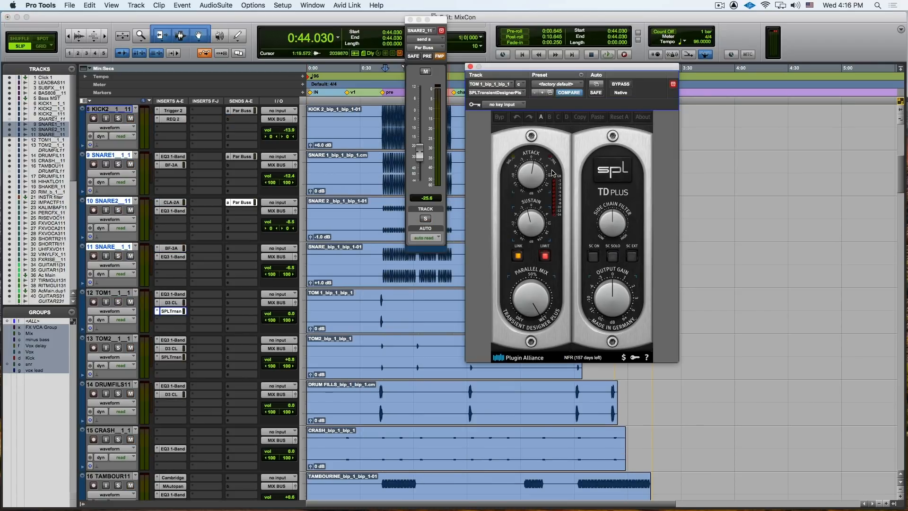
{"action": "left_click", "coordinate": [118, 302]}
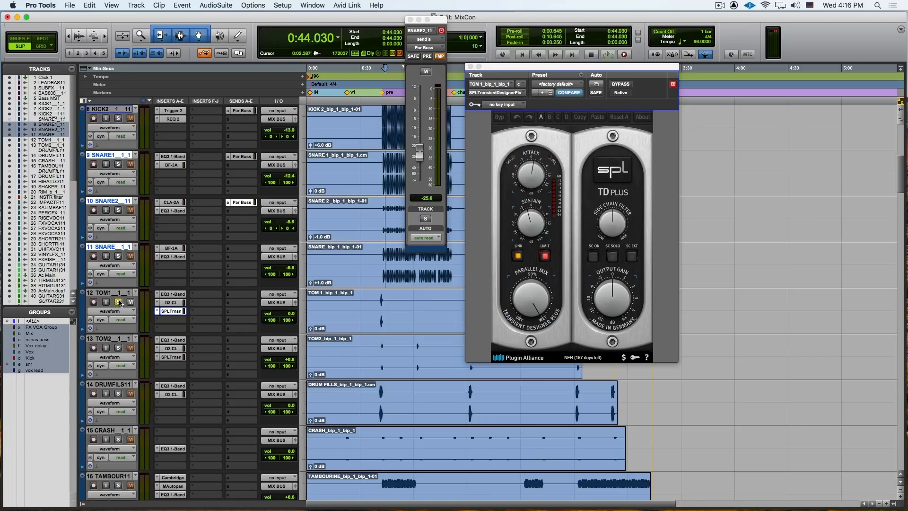
{"action": "left_click", "coordinate": [380, 299]}
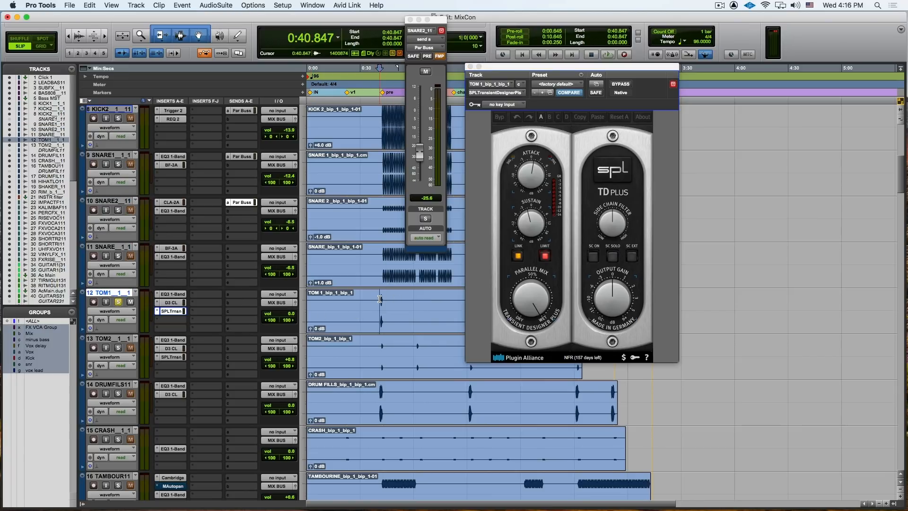
{"action": "key", "text": "space"}
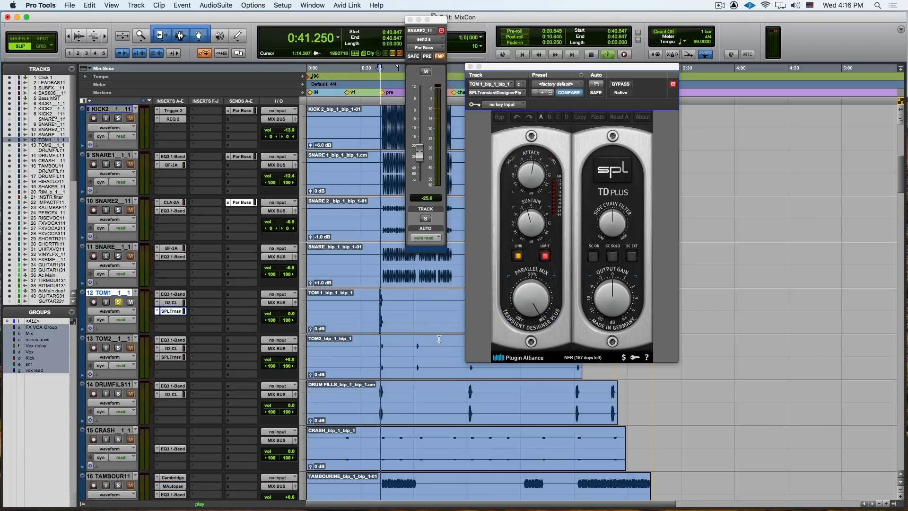
Replay the TOM1 hit with the Transient Designer bypassed, and reactivate the plug-in after listening
{"action": "scroll", "coordinate": [439, 339], "scroll_direction": "up", "scroll_amount": 2}
{"action": "key", "text": "space"}
{"action": "left_click", "coordinate": [617, 85]}
{"action": "key", "text": "space"}
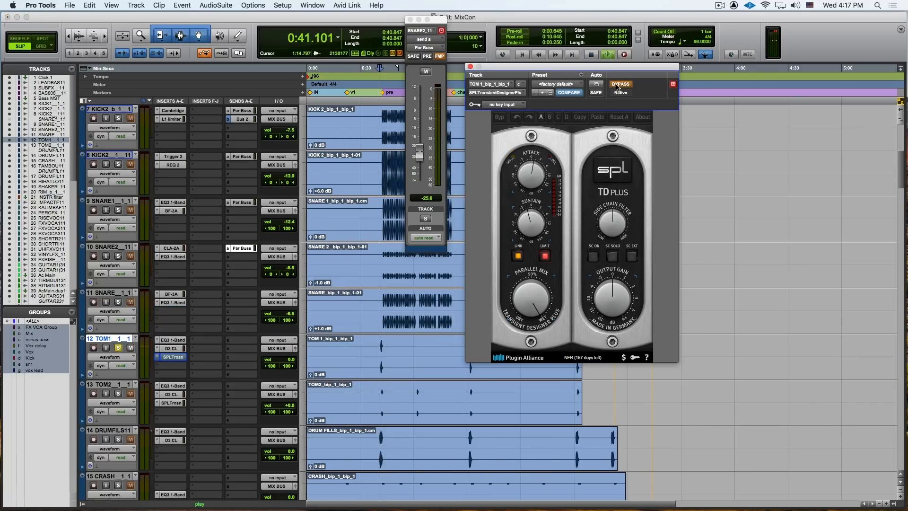
{"action": "key", "text": "space"}
{"action": "left_click", "coordinate": [617, 84]}
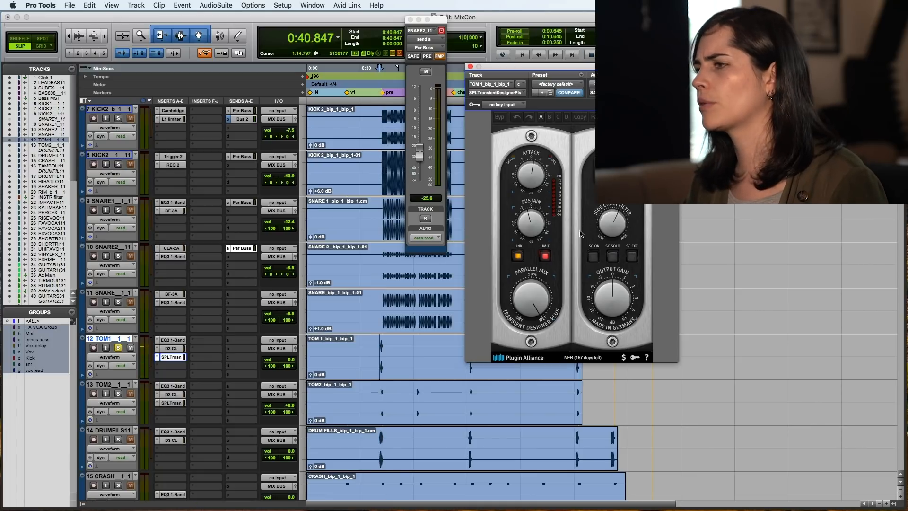
Examine the EQ3 1-Band filter and the Dyn3 Compressor/Limiter settings on TOM1
{"action": "scroll", "coordinate": [425, 329], "scroll_direction": "down", "scroll_amount": 2}
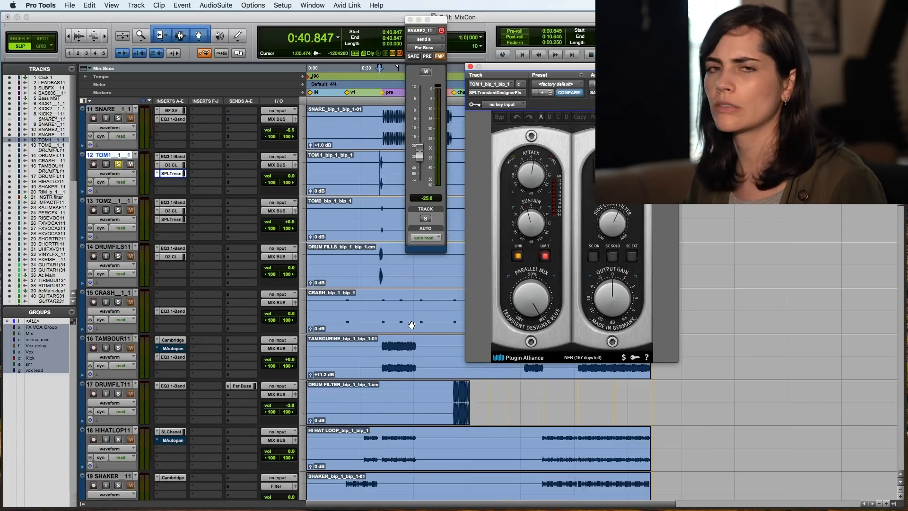
{"action": "scroll", "coordinate": [411, 324], "scroll_direction": "down", "scroll_amount": 2}
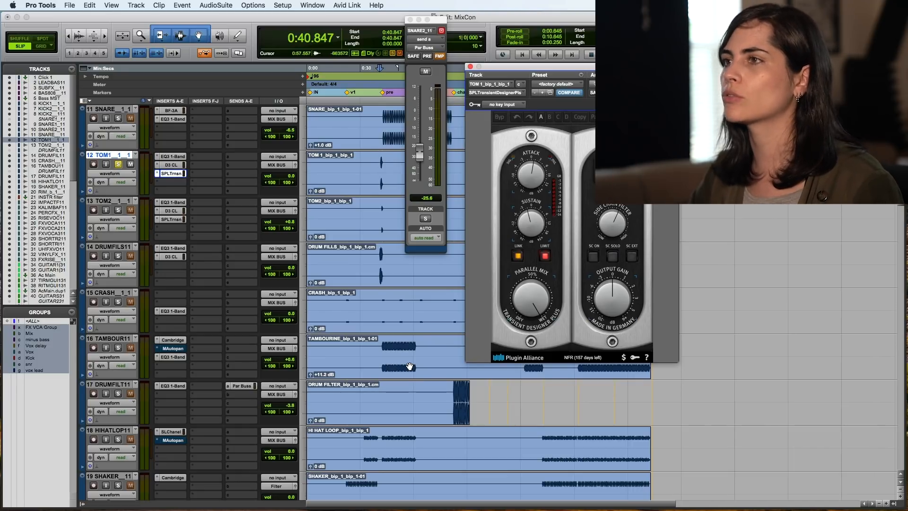
{"action": "left_click", "coordinate": [171, 157]}
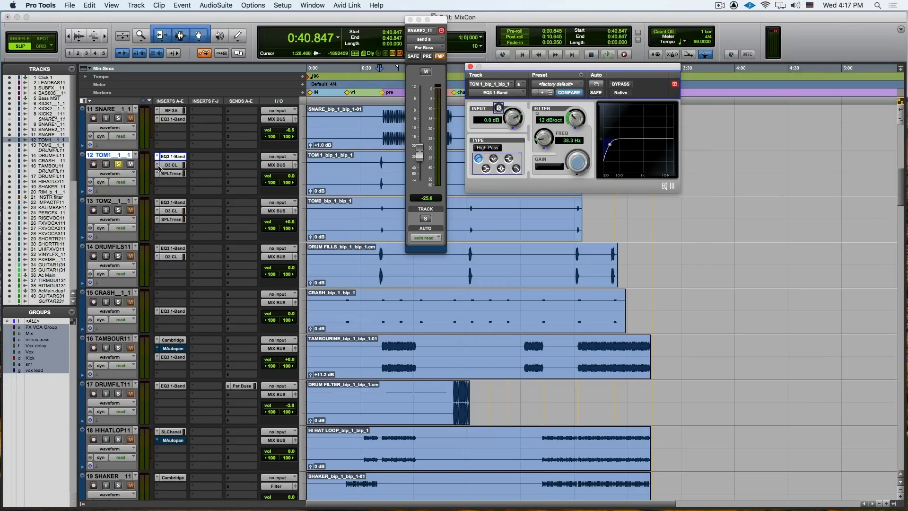
{"action": "left_click", "coordinate": [159, 165]}
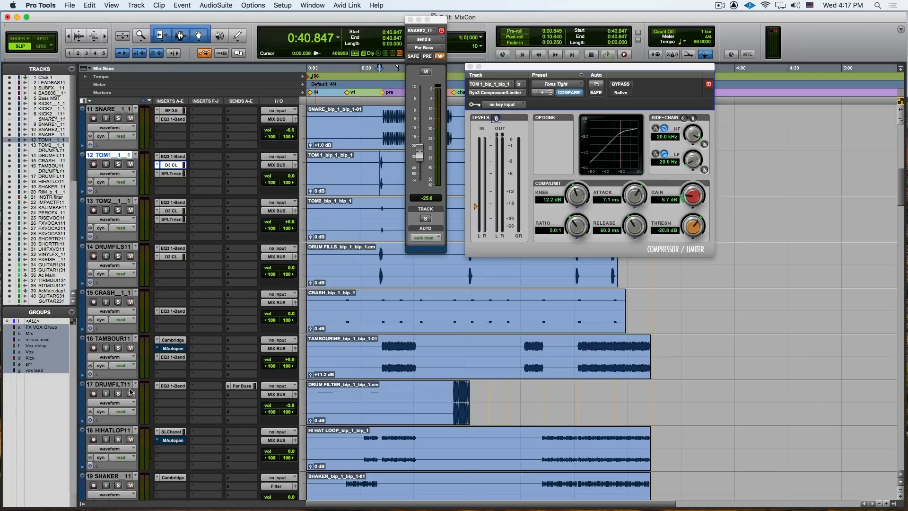
Play the song from the start of the shaker part at 0:22.015
{"action": "scroll", "coordinate": [184, 357], "scroll_direction": "down", "scroll_amount": 3}
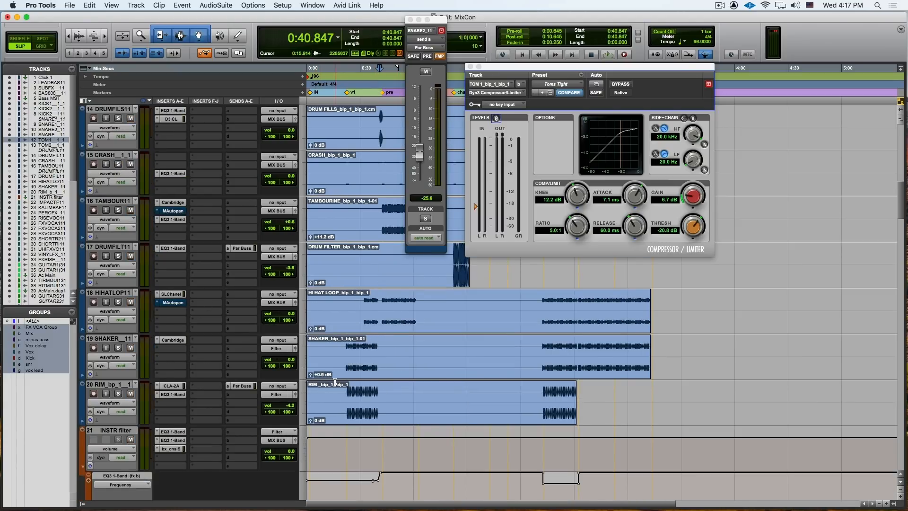
{"action": "scroll", "coordinate": [335, 382], "scroll_direction": "down", "scroll_amount": 1}
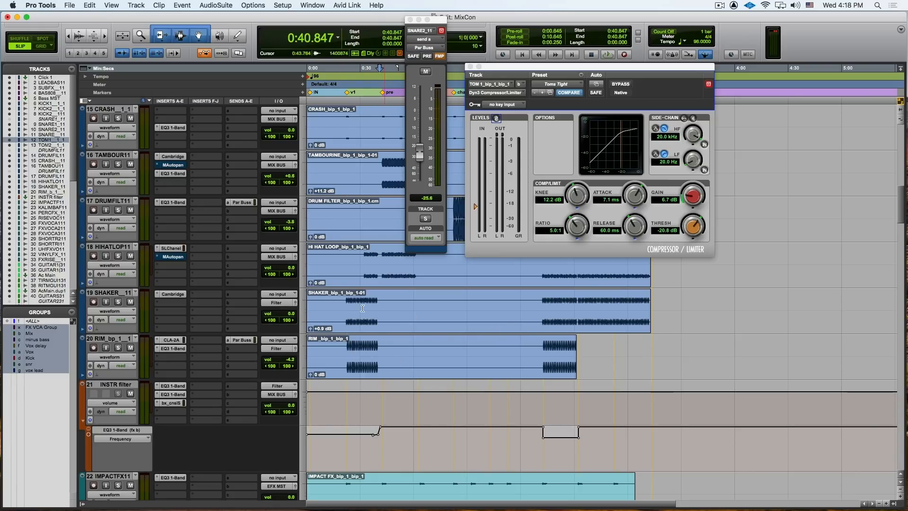
{"action": "left_click", "coordinate": [346, 298]}
{"action": "key", "text": "space"}
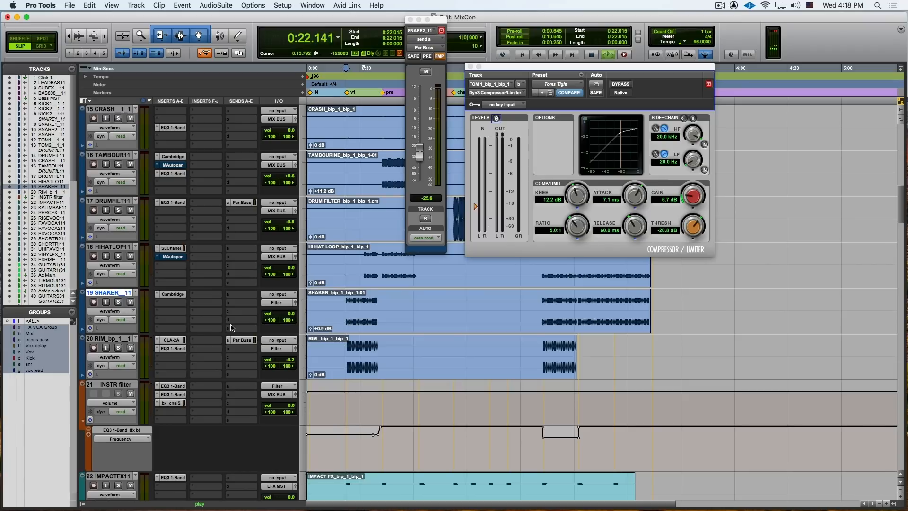
Inspect the high-pass and low-pass EQ3 1-Band filters on the INSTR filter track during playback, and stop playback
{"action": "left_click", "coordinate": [173, 394]}
{"action": "left_click", "coordinate": [179, 386]}
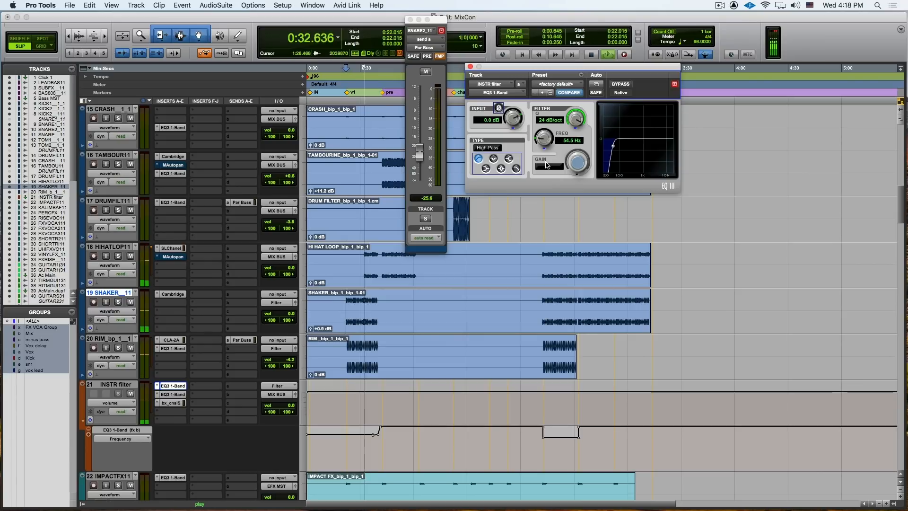
{"action": "scroll", "coordinate": [477, 374], "scroll_direction": "down", "scroll_amount": 2}
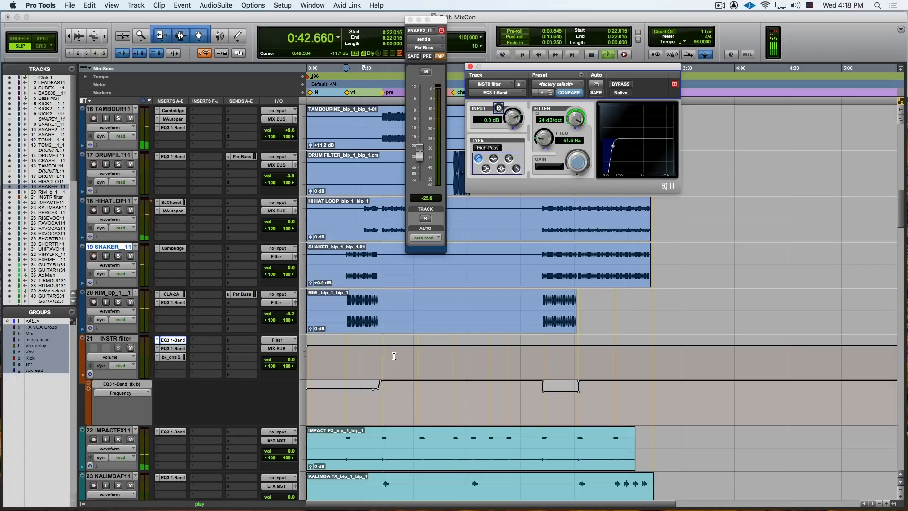
{"action": "left_click", "coordinate": [174, 349]}
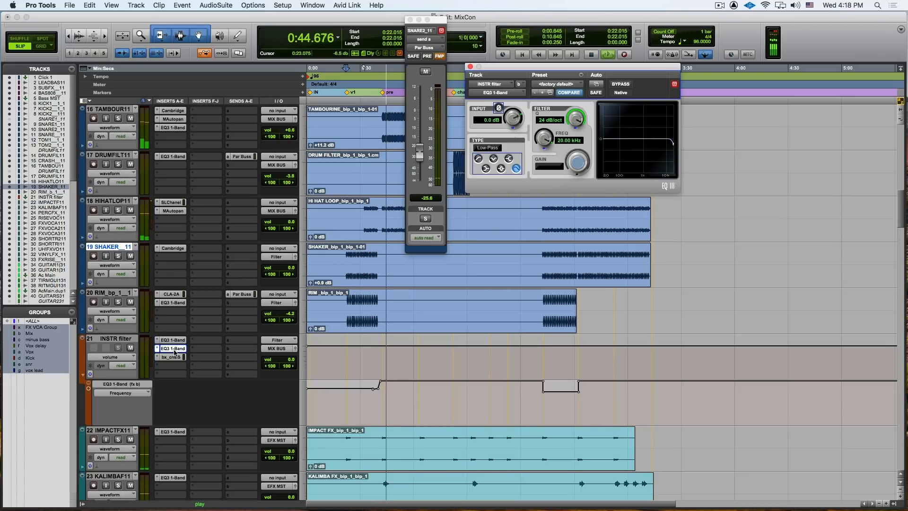
{"action": "key", "text": "space"}
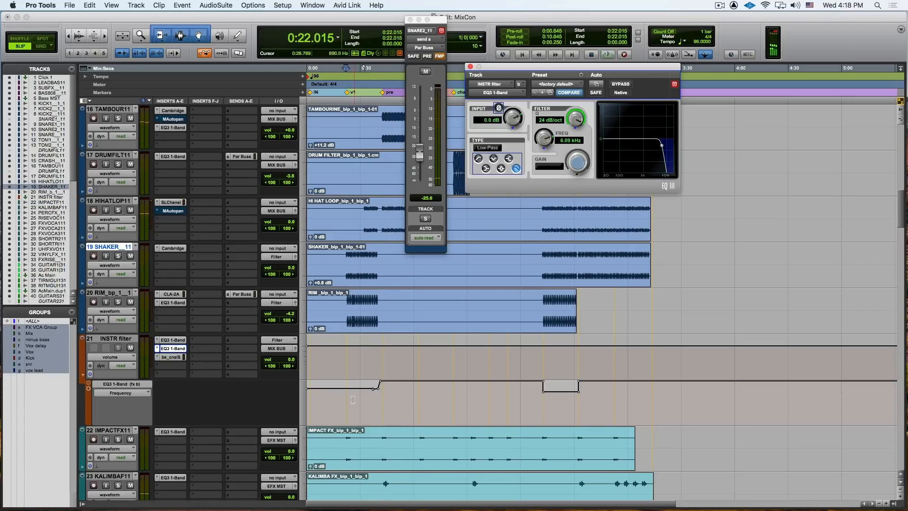
Place the playback start at 0:21.749, just before the v1 marker, and play the filtered section
{"action": "left_click", "coordinate": [352, 397]}
{"action": "left_click", "coordinate": [344, 397]}
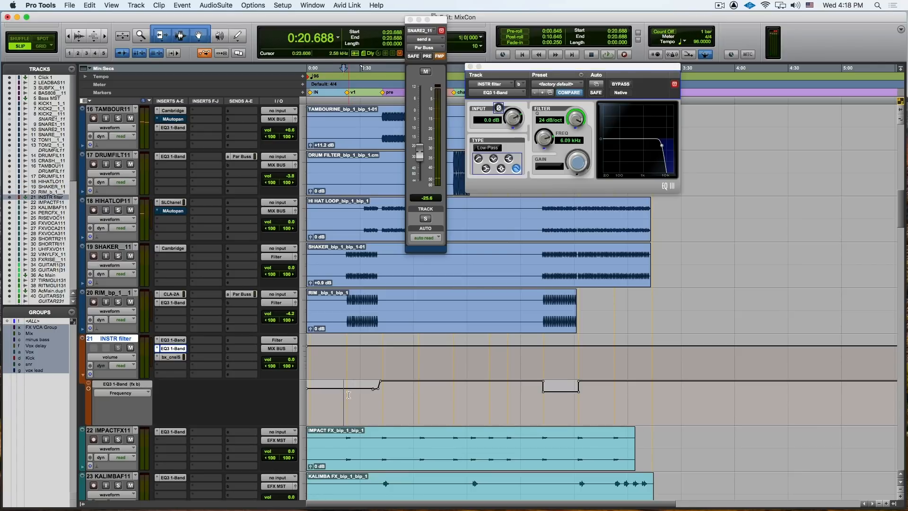
{"action": "left_click", "coordinate": [344, 395]}
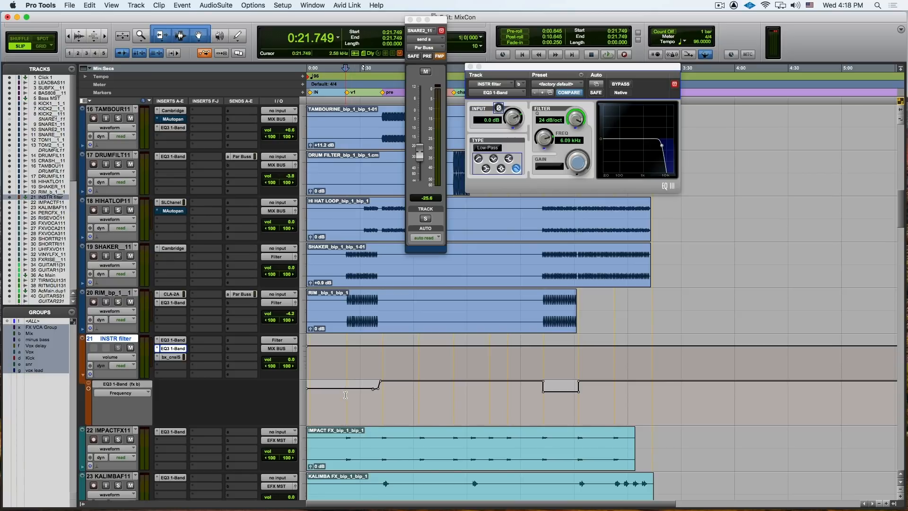
{"action": "key", "text": "space"}
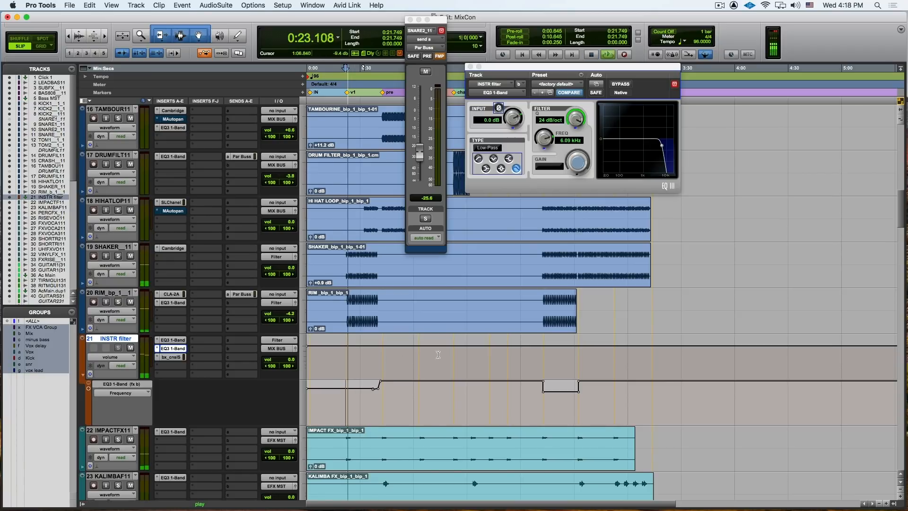
Close the SNARE2 send window, observe the INSTR filter's automated low-pass EQ over the arrangement, and close it and stop playback
{"action": "left_click", "coordinate": [410, 21]}
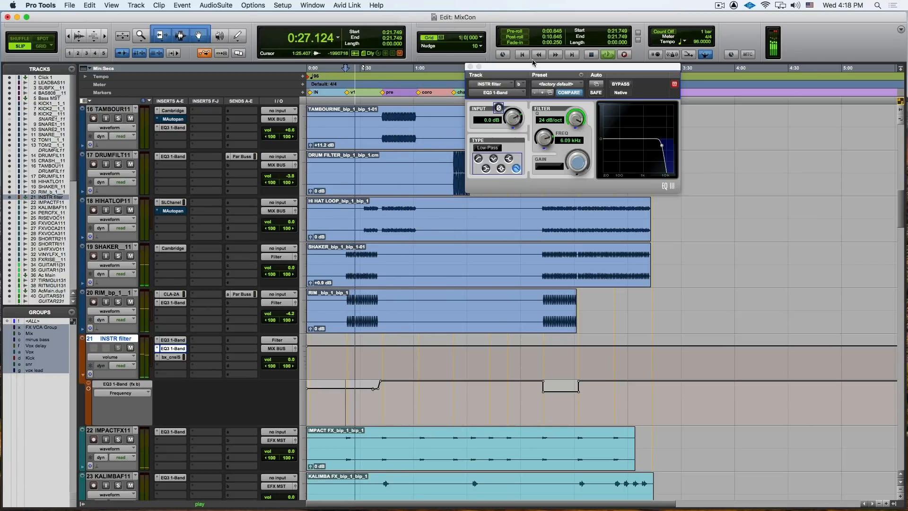
{"action": "left_click_drag", "start_coordinate": [528, 68], "coordinate": [491, 144]}
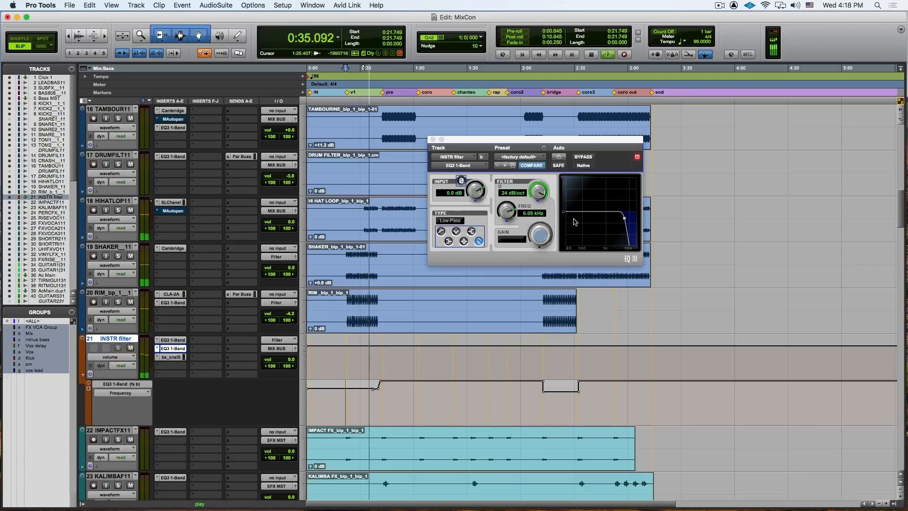
{"action": "mouse_move", "coordinate": [627, 226]}
{"action": "left_mouse_down"}
{"action": "mouse_move", "coordinate": [624, 236]}
{"action": "mouse_move", "coordinate": [632, 225]}
{"action": "left_mouse_up"}
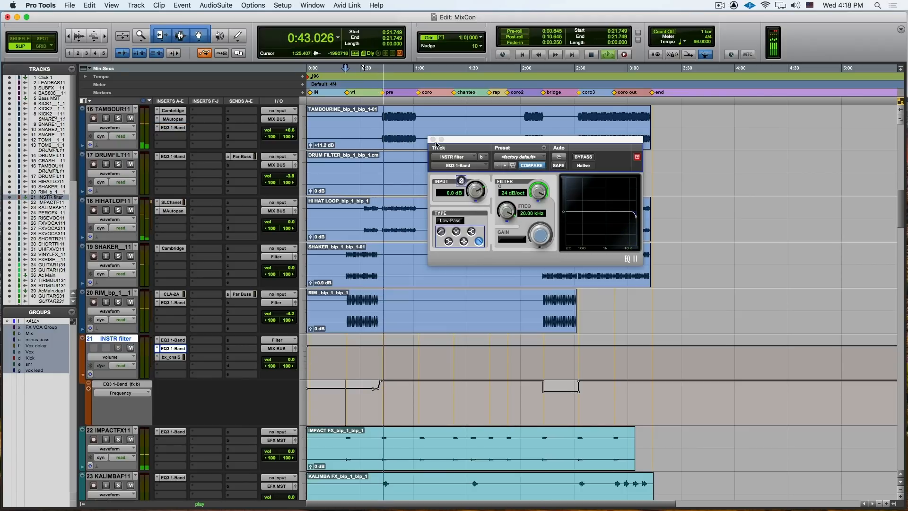
{"action": "left_click", "coordinate": [433, 139]}
{"action": "key", "text": "space"}
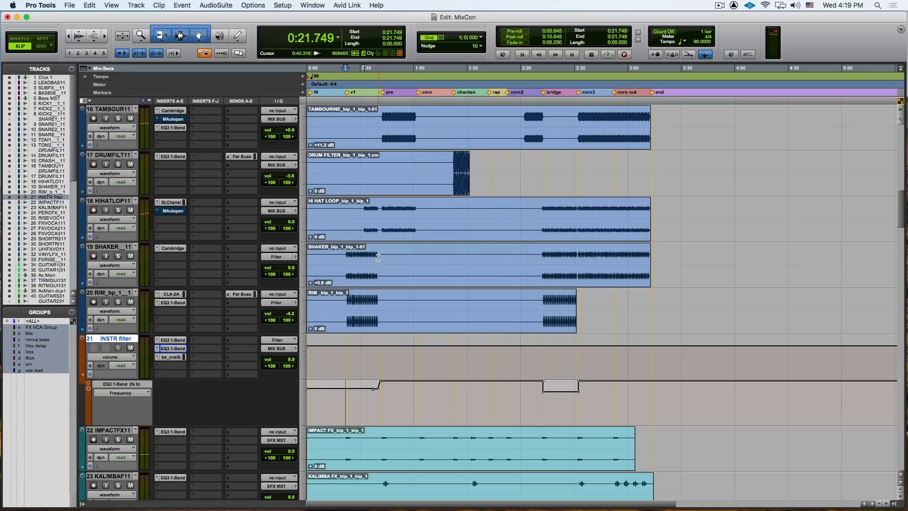
Solo the grouped snare tracks together with the tambourine track
{"action": "scroll", "coordinate": [378, 257], "scroll_direction": "down", "scroll_amount": 20}
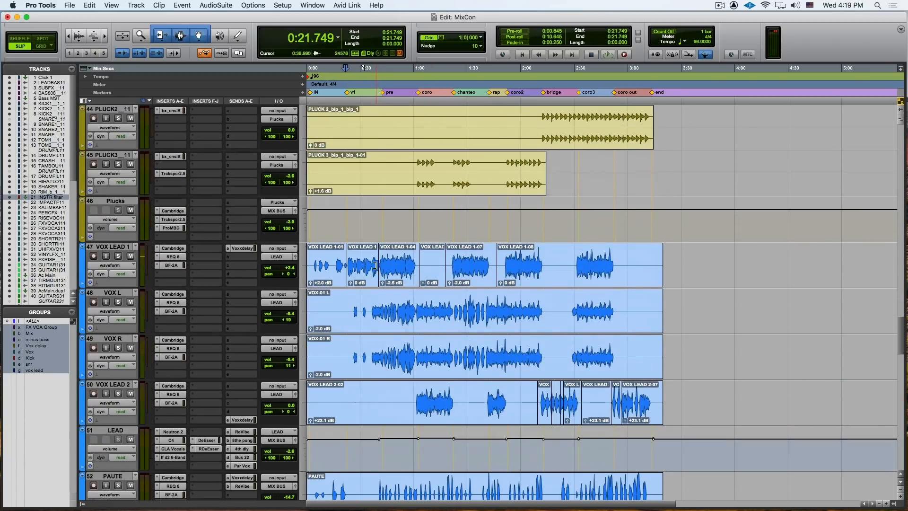
{"action": "left_click", "coordinate": [82, 285]}
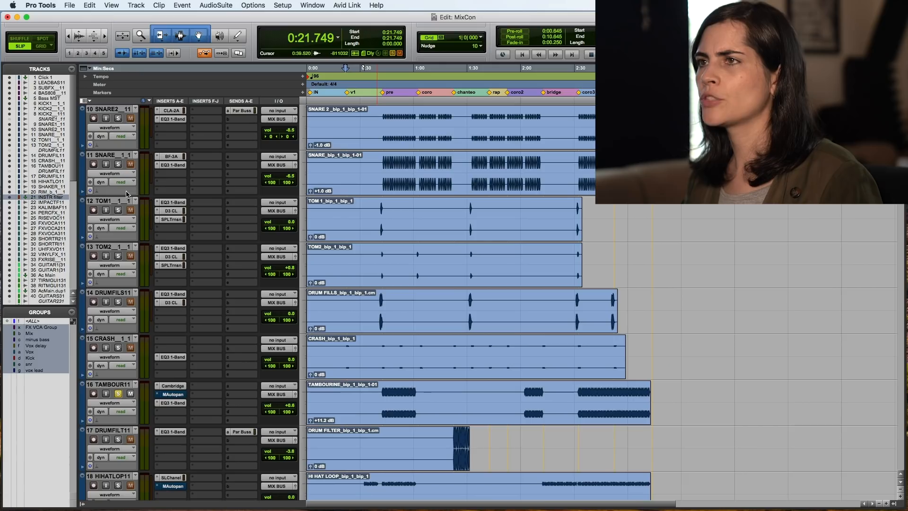
{"action": "left_click", "coordinate": [119, 164]}
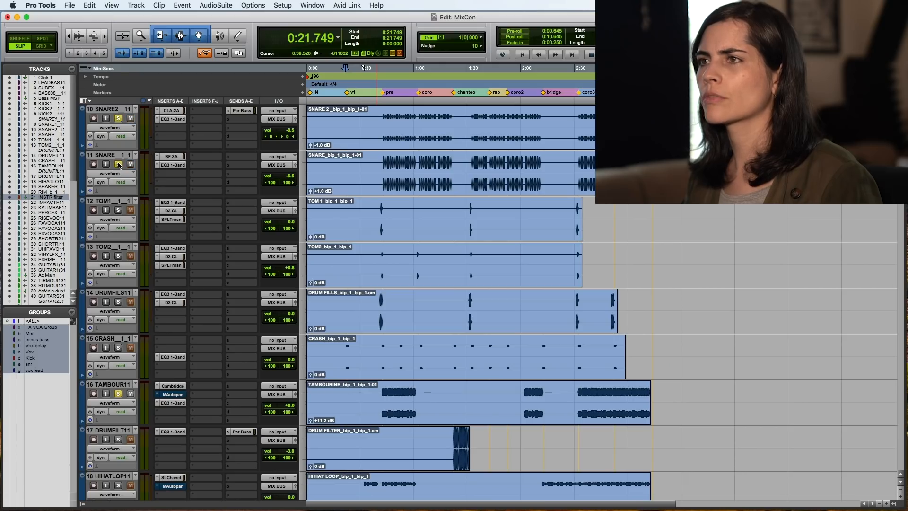
Add the grouped kick tracks to the solo and select the snare clips under pre, then under coro from 1:04.188 to 1:20.898
{"action": "scroll", "coordinate": [119, 163], "scroll_direction": "up", "scroll_amount": 2}
{"action": "left_click", "coordinate": [119, 164]}
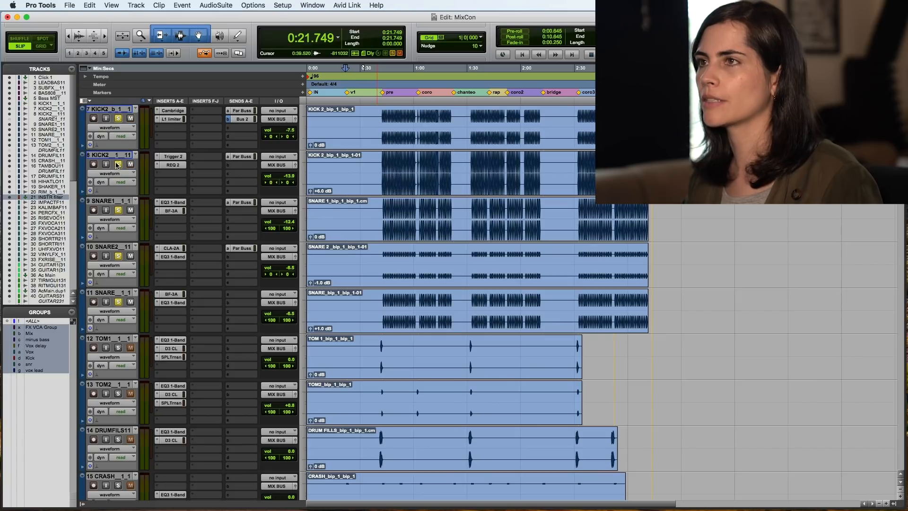
{"action": "scroll", "coordinate": [352, 191], "scroll_direction": "down", "scroll_amount": 1}
{"action": "left_click_drag", "start_coordinate": [384, 162], "coordinate": [415, 166]}
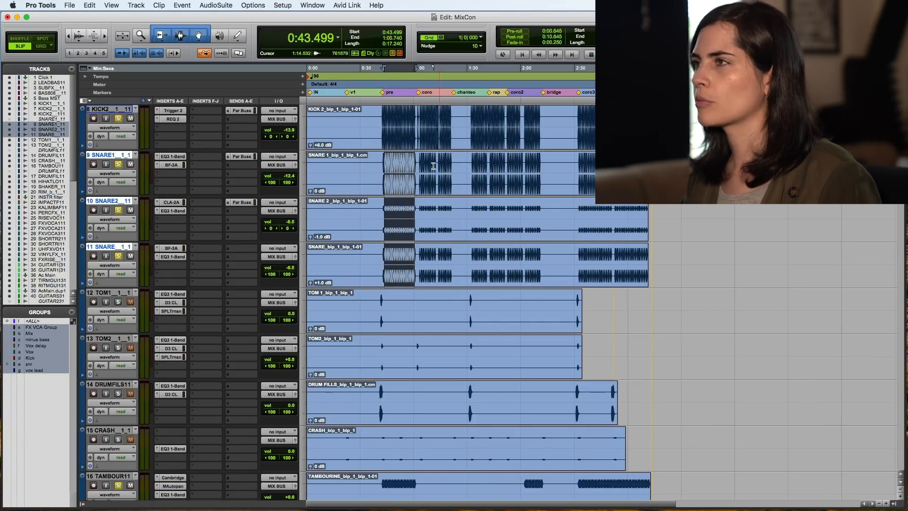
{"action": "left_click_drag", "start_coordinate": [421, 163], "coordinate": [451, 165]}
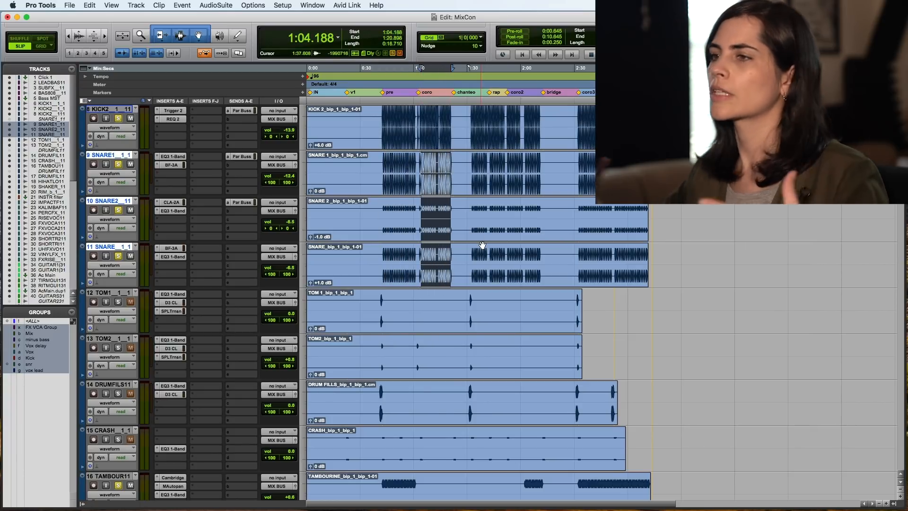
Play the selected coro section while looking over the percussion tracks around the tambourine, and stop playback
{"action": "key", "text": "space"}
{"action": "scroll", "coordinate": [463, 271], "scroll_direction": "down", "scroll_amount": 4}
{"action": "scroll", "coordinate": [463, 271], "scroll_direction": "down", "scroll_amount": 3}
{"action": "scroll", "coordinate": [463, 270], "scroll_direction": "up", "scroll_amount": 4}
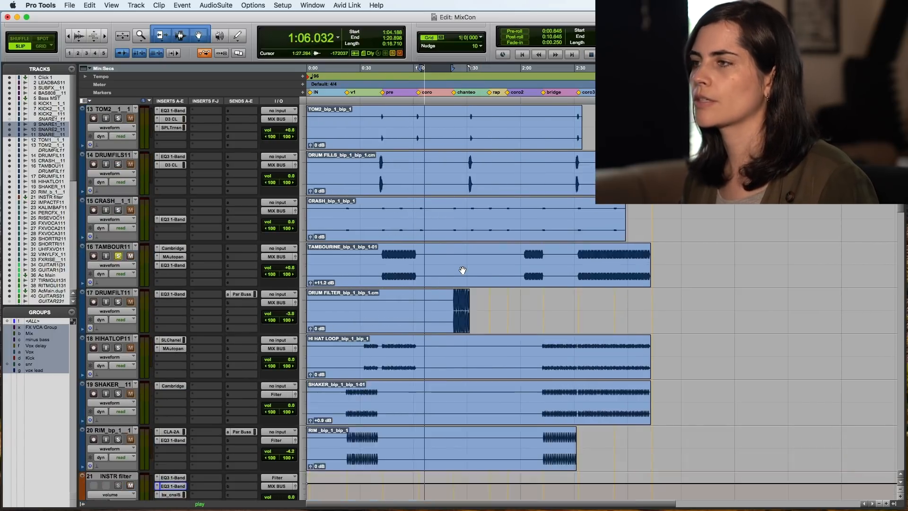
{"action": "key", "text": "space"}
Select the tambourine's pre section from 0:42.703 to 1:00.474 and audition it
{"action": "left_click_drag", "start_coordinate": [383, 344], "coordinate": [414, 350]}
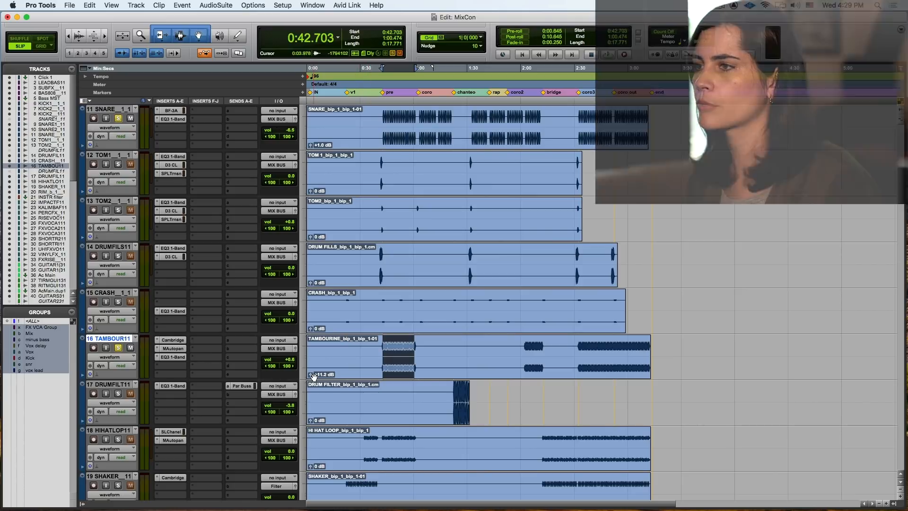
{"action": "key", "text": "space"}
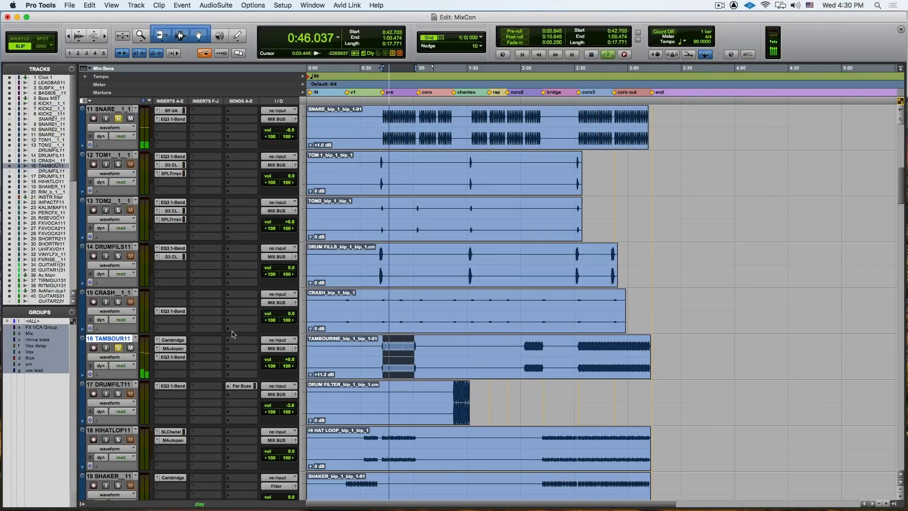
{"action": "key", "text": "space"}
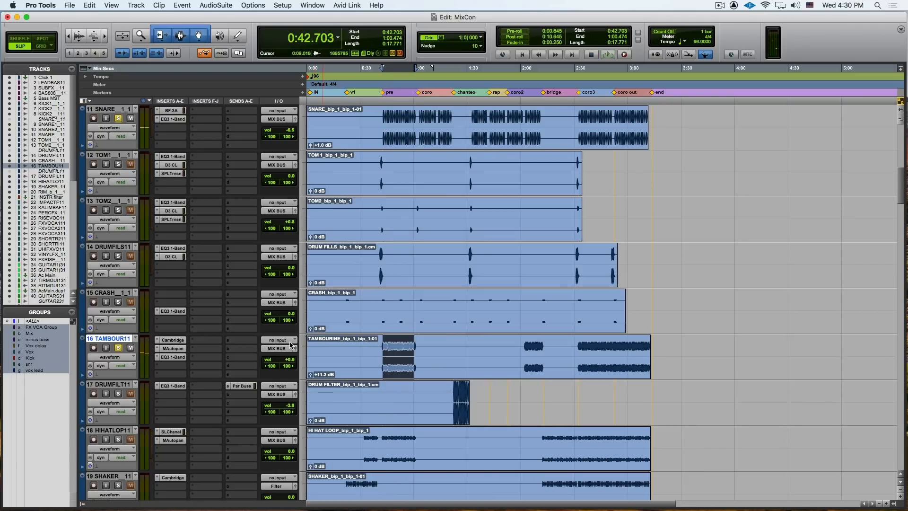
Open the MAutopan insert on the tambourine track and place its window clear of the track controls
{"action": "left_click", "coordinate": [181, 350]}
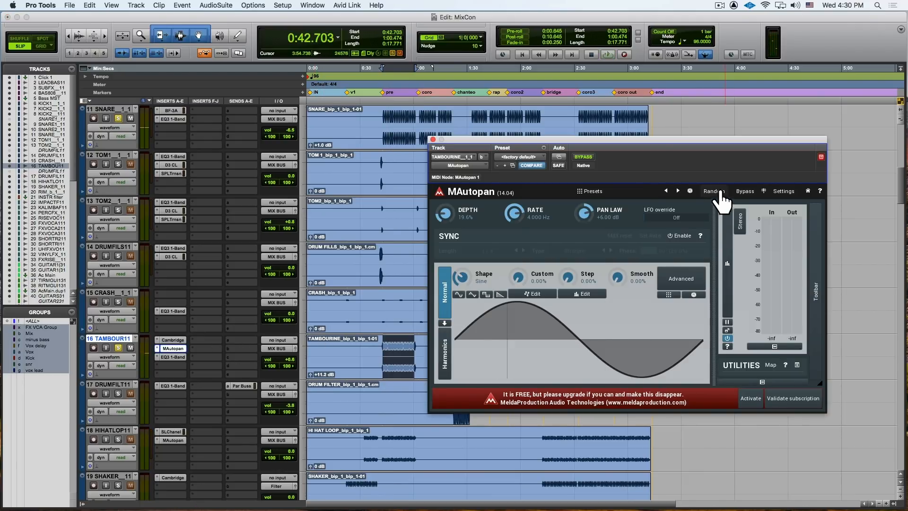
{"action": "left_click_drag", "start_coordinate": [679, 141], "coordinate": [582, 144]}
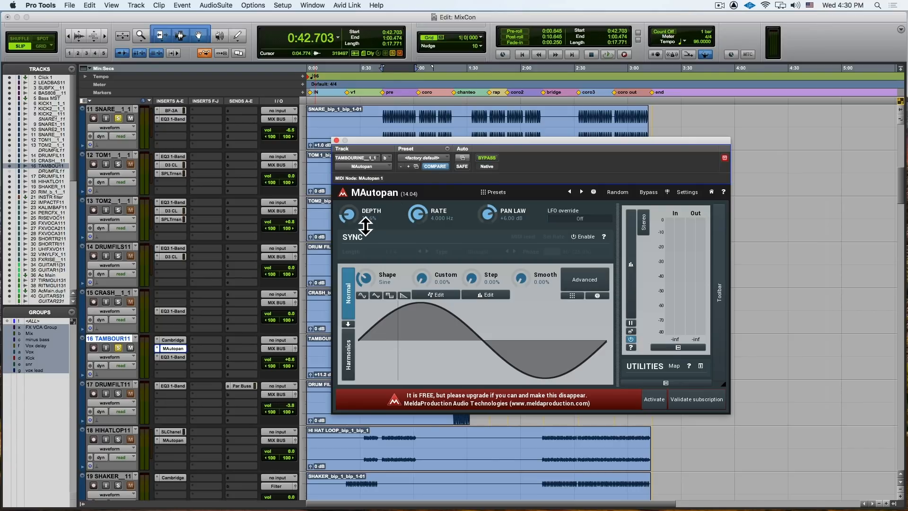
{"action": "left_click_drag", "start_coordinate": [399, 145], "coordinate": [524, 107]}
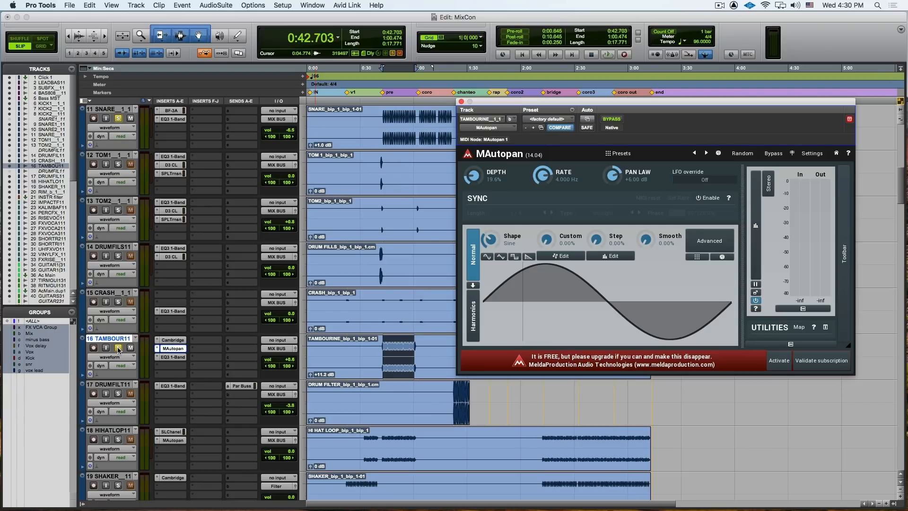
Compare MAutopan bypassed and active while the tambourine section plays, stop playback, and close the plug-in window
{"action": "key", "text": "space"}
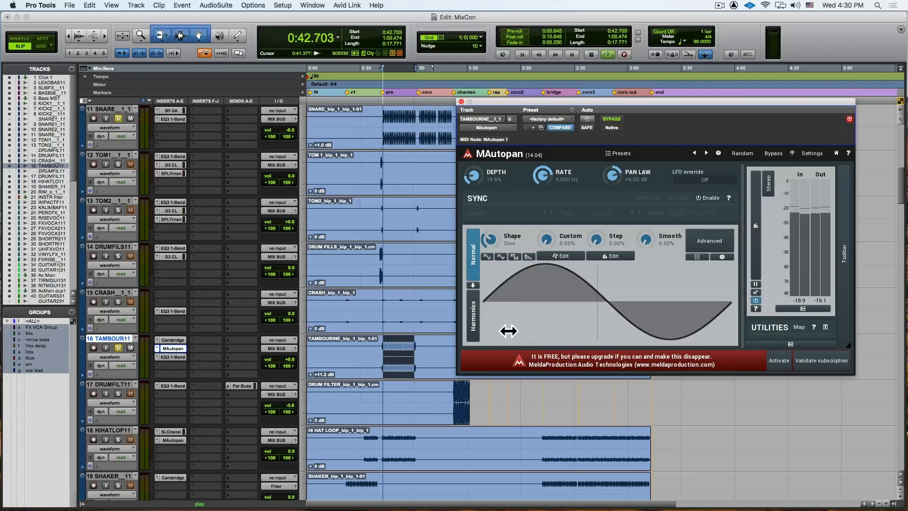
{"action": "left_click_drag", "start_coordinate": [572, 144], "coordinate": [540, 145]}
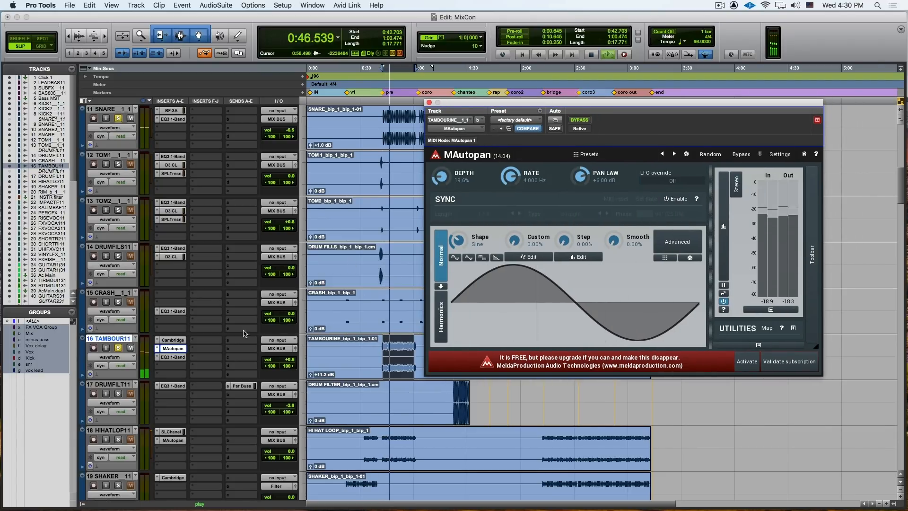
{"action": "left_click", "coordinate": [181, 350], "text": "super"}
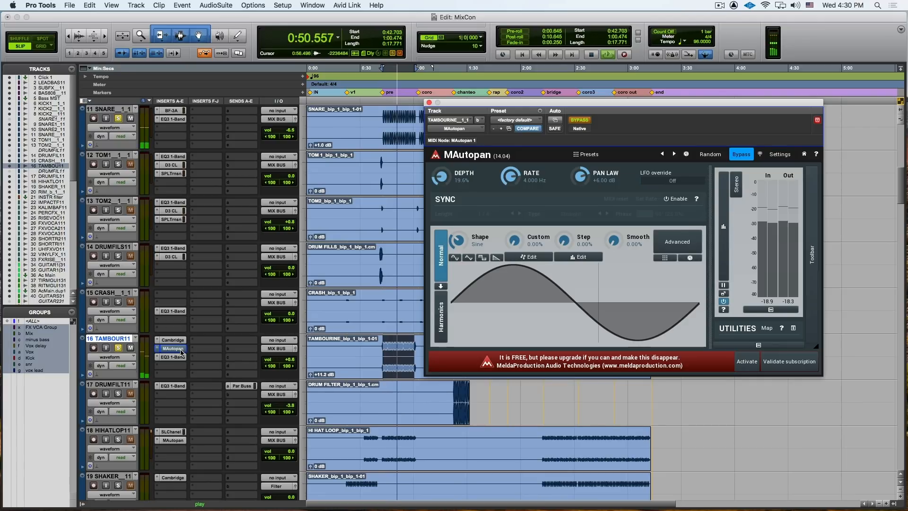
{"action": "left_click", "coordinate": [181, 350], "text": "super"}
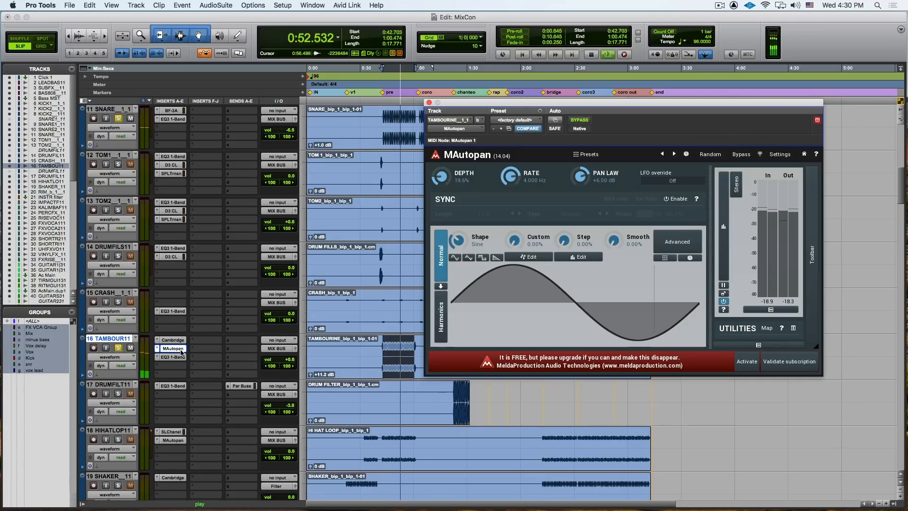
{"action": "key", "text": "space"}
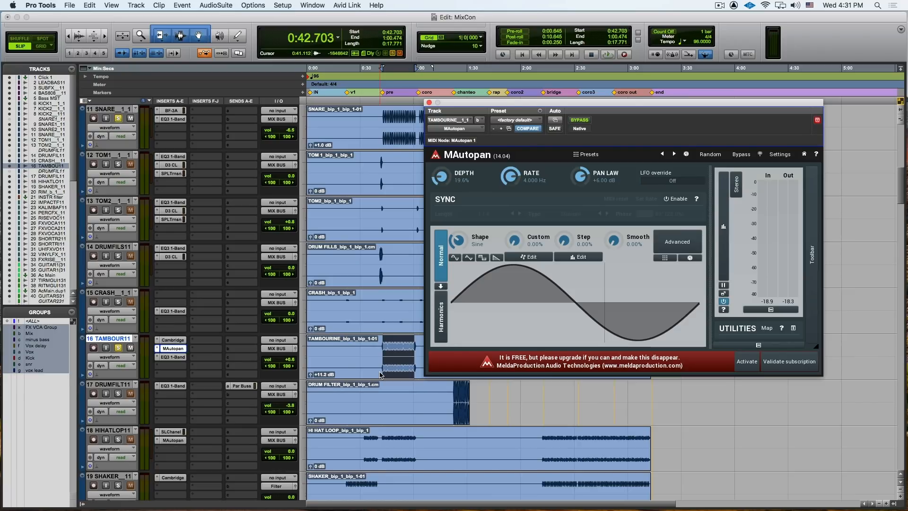
{"action": "scroll", "coordinate": [381, 375], "scroll_direction": "up", "scroll_amount": 2}
{"action": "scroll", "coordinate": [384, 391], "scroll_direction": "down", "scroll_amount": 1}
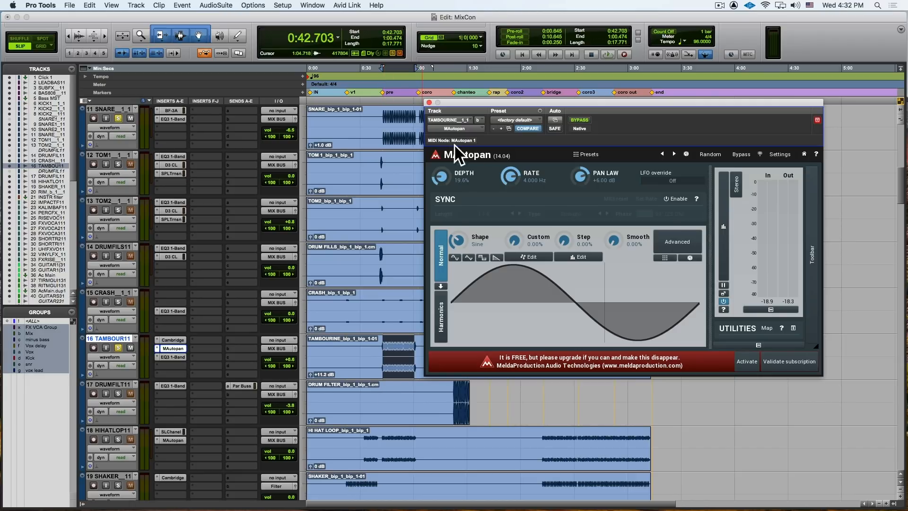
{"action": "left_click", "coordinate": [429, 103]}
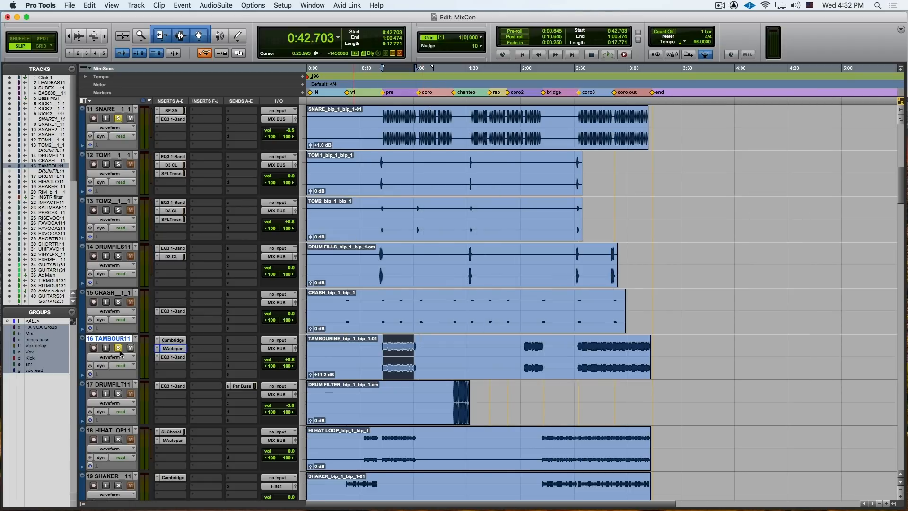
Solo the hi-hat loop track, play from 2:12.885 near the bridge, and display the track's (fx b) Master Bypass automation
{"action": "left_click", "coordinate": [119, 439]}
{"action": "left_click", "coordinate": [544, 444]}
{"action": "key", "text": "space"}
{"action": "left_click", "coordinate": [110, 449]}
{"action": "mouse_move", "coordinate": [126, 498]}
{"action": "left_click", "coordinate": [185, 500]}
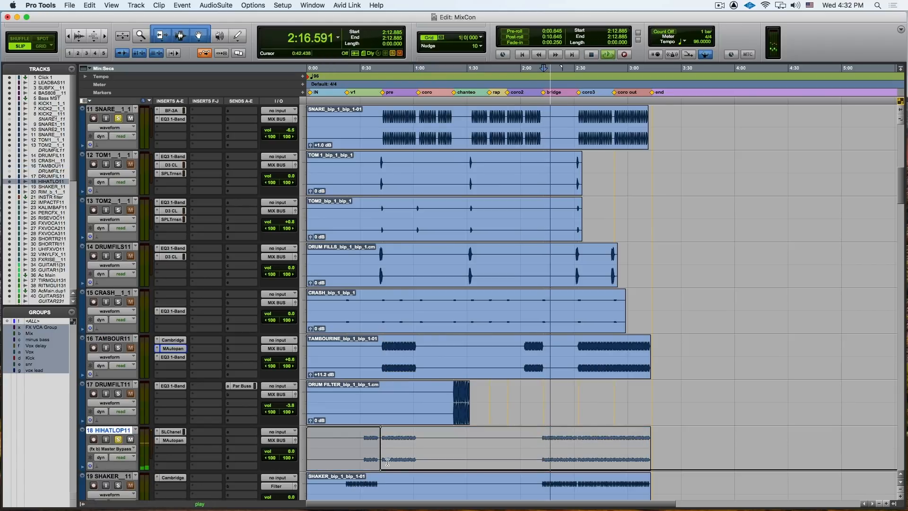
Audition the hi-hat loop briefly from 0:33.685, just before the Master Bypass automation changes at pre
{"action": "key", "text": "space"}
{"action": "left_click", "coordinate": [367, 434]}
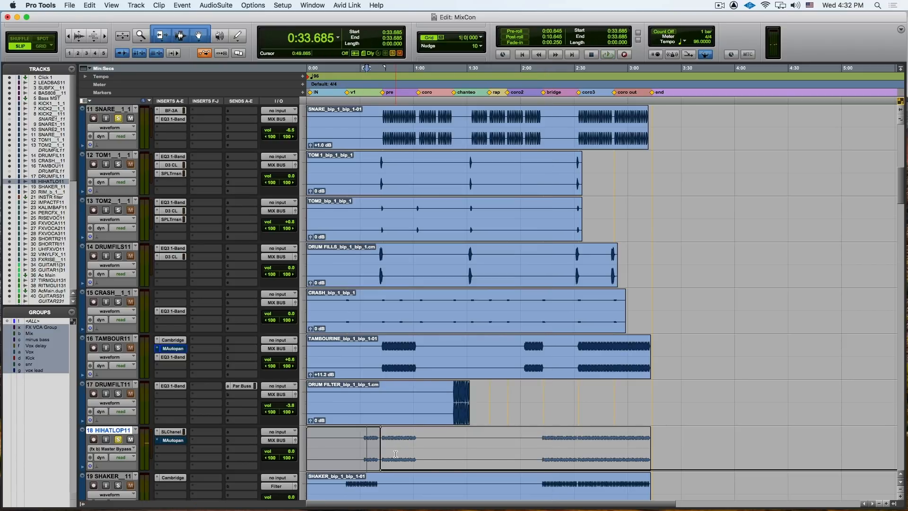
{"action": "key", "text": "space"}
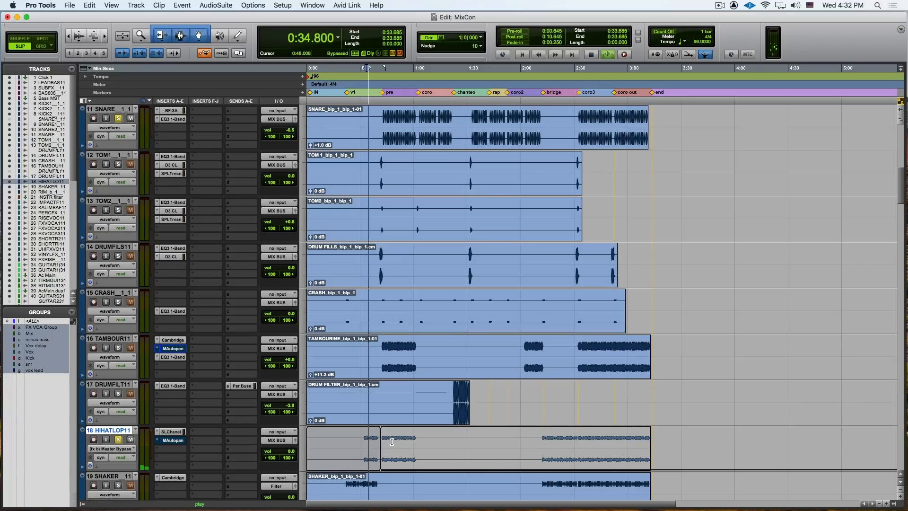
{"action": "key", "text": "space"}
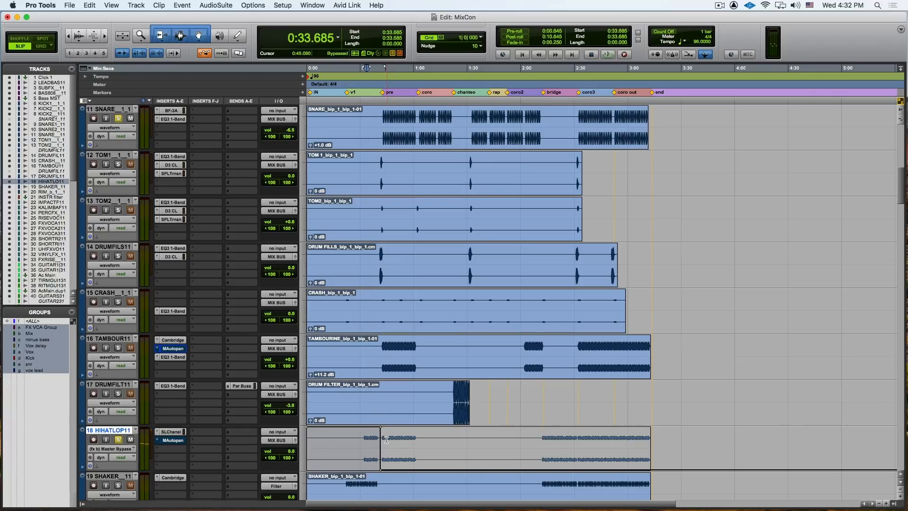
Play from 0:44.825 in the pre section, clear all track solos during playback, and stop
{"action": "left_click", "coordinate": [387, 442]}
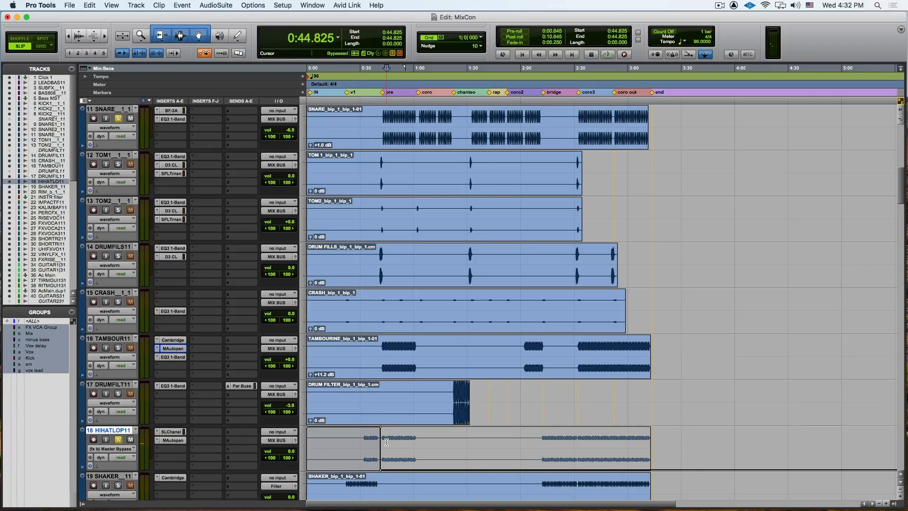
{"action": "key", "text": "space"}
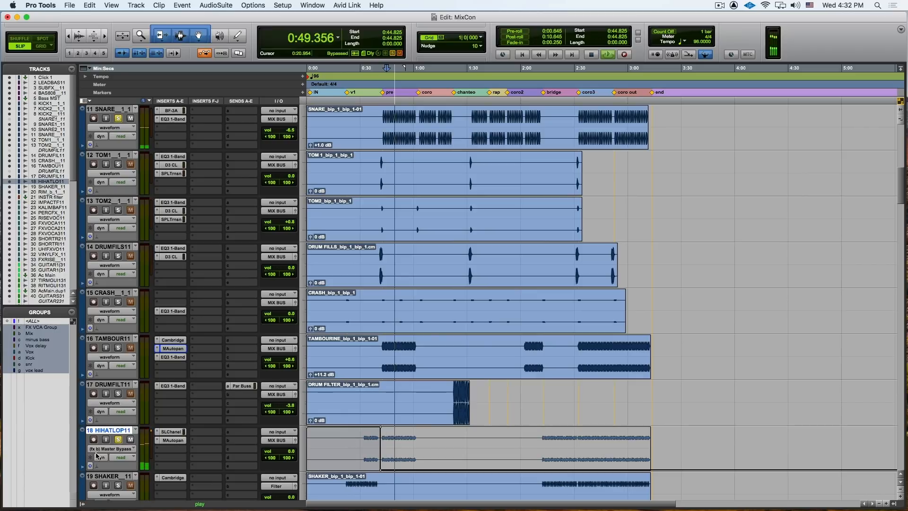
{"action": "left_click", "coordinate": [118, 440]}
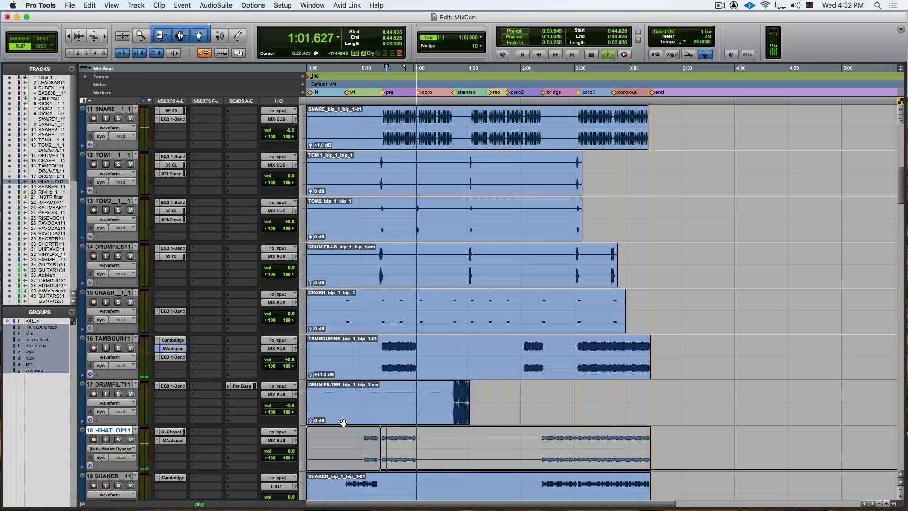
{"action": "key", "text": "space"}
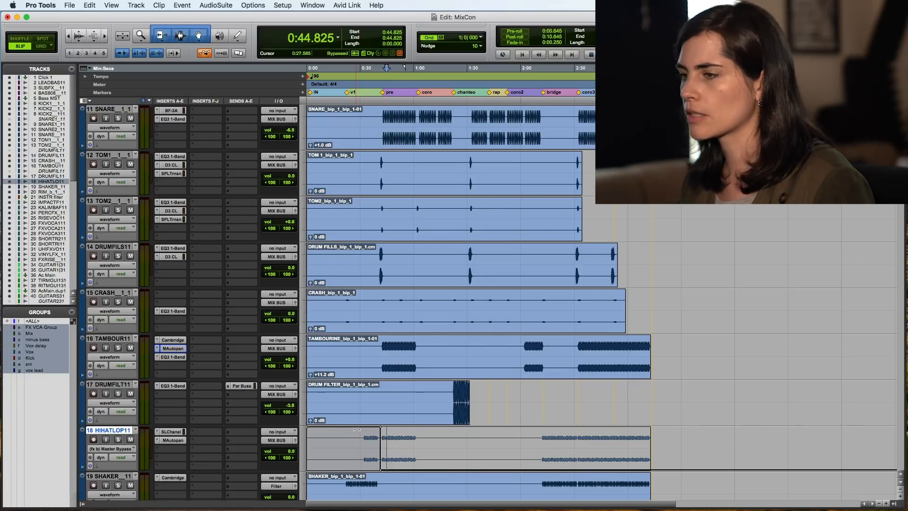
Place the playback start at 0:24.932 on the rim track, play it soloed, and release its solo during playback
{"action": "scroll", "coordinate": [344, 422], "scroll_direction": "down", "scroll_amount": 4}
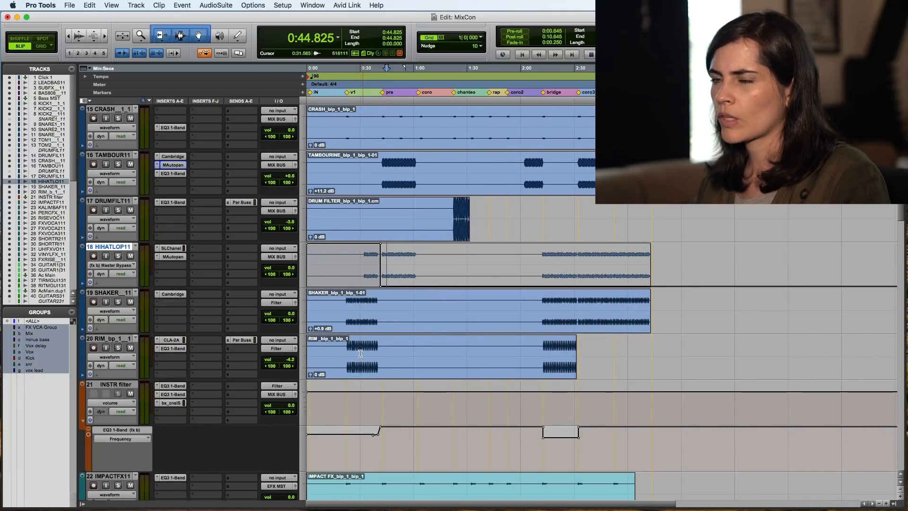
{"action": "scroll", "coordinate": [325, 325], "scroll_direction": "up", "scroll_amount": 1}
{"action": "scroll", "coordinate": [325, 326], "scroll_direction": "up", "scroll_amount": 1}
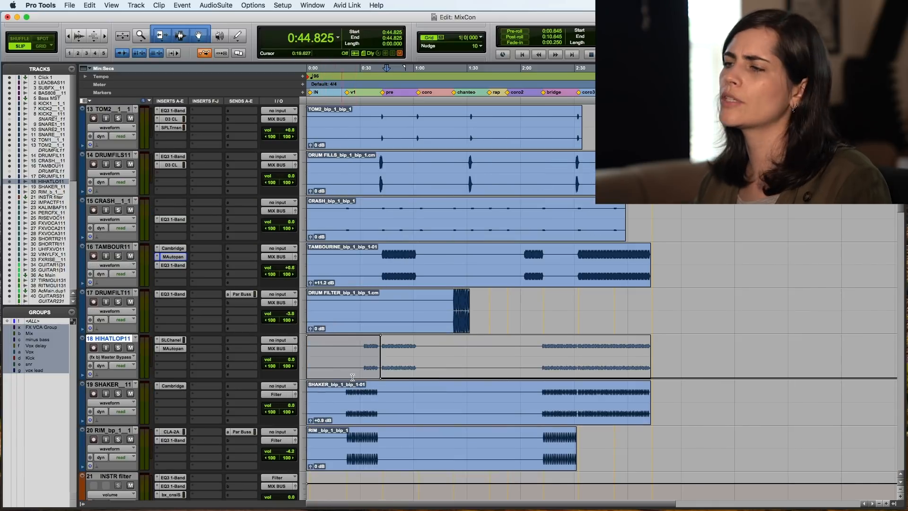
{"action": "left_click", "coordinate": [353, 393]}
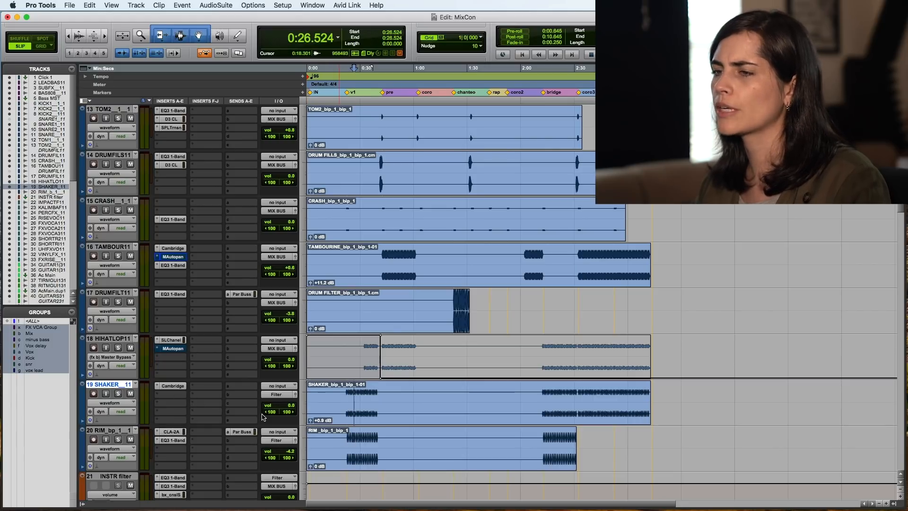
{"action": "left_click", "coordinate": [350, 437]}
{"action": "left_click", "coordinate": [350, 437]}
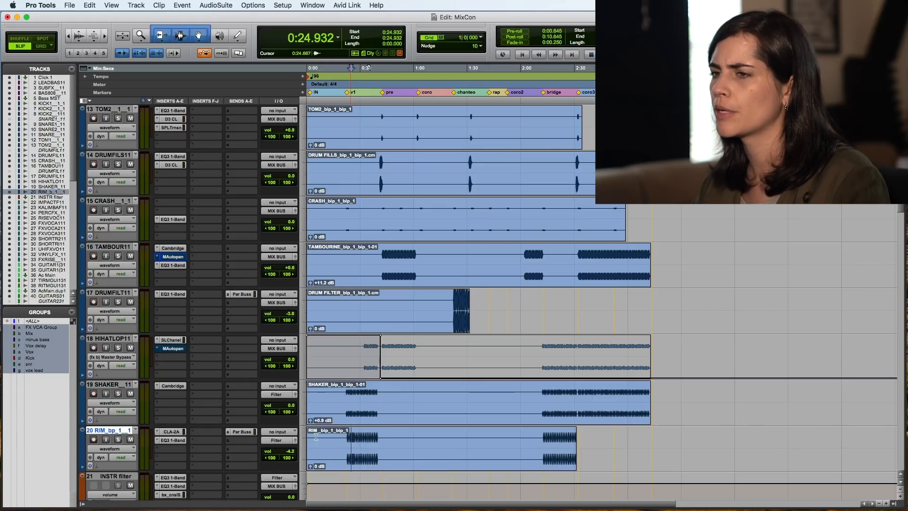
{"action": "key", "text": "shift+s"}
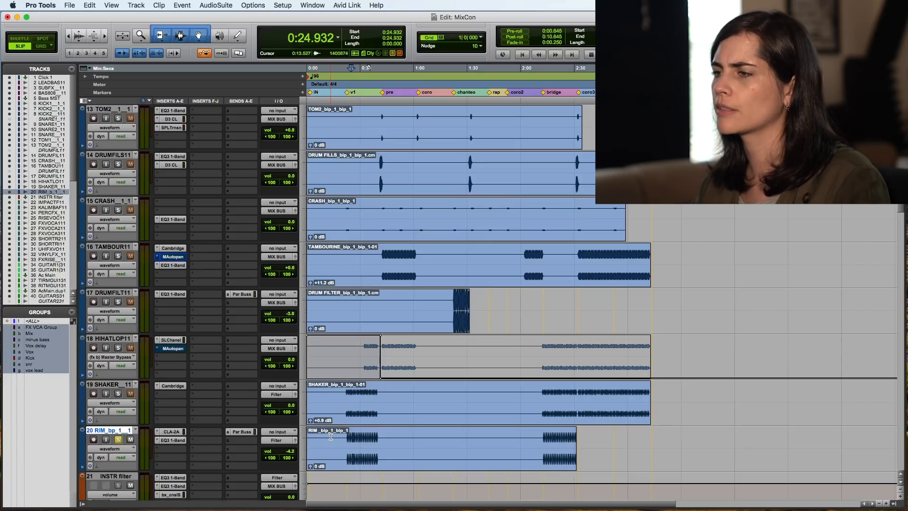
{"action": "key", "text": "space"}
{"action": "key", "text": "shift+s"}
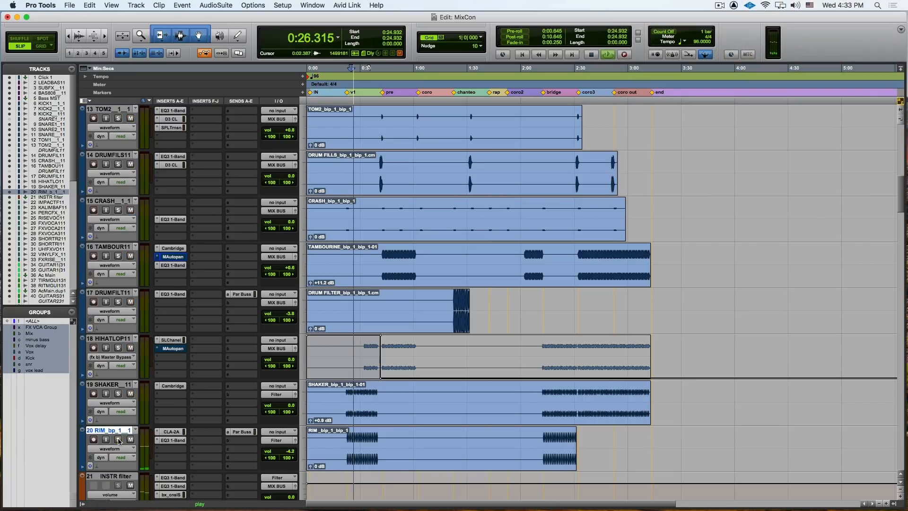
Inspect the rim track's Par Buss send during playback, close the send window, and stop playback
{"action": "left_click", "coordinate": [241, 433]}
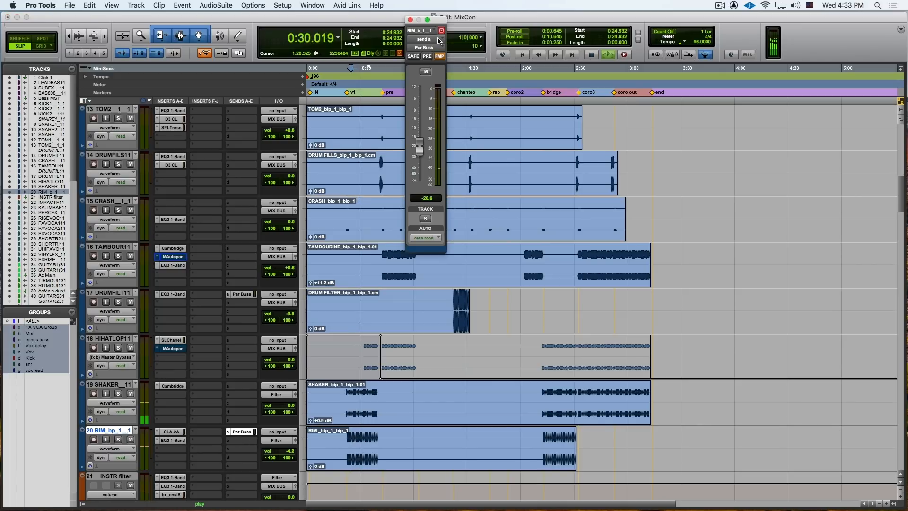
{"action": "left_click", "coordinate": [410, 19]}
{"action": "key", "text": "space"}
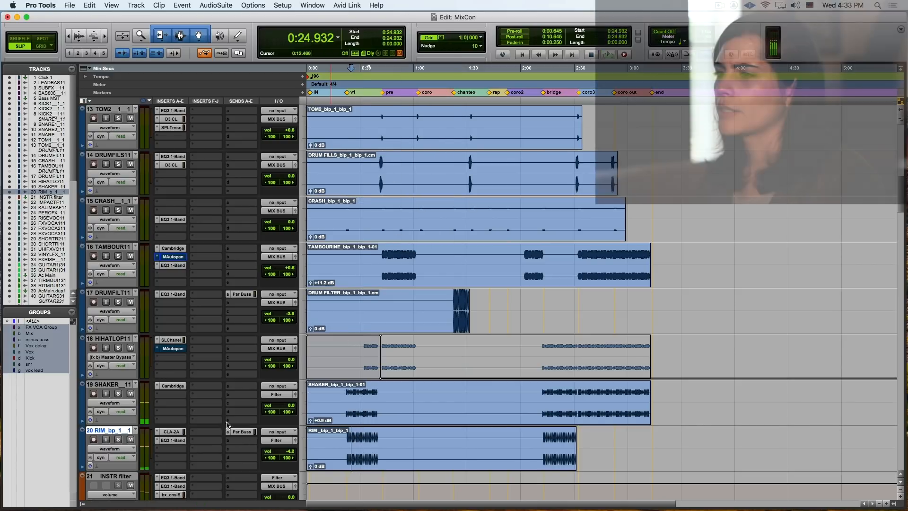
Switch the tracks to volume automation view and review them from the bass down to the rim track
{"action": "scroll", "coordinate": [433, 409], "scroll_direction": "up", "scroll_amount": 9}
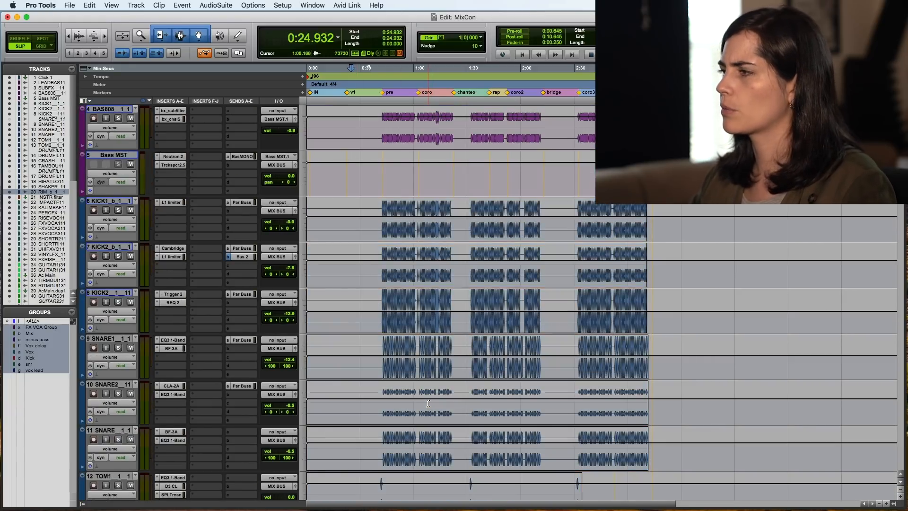
{"action": "scroll", "coordinate": [428, 403], "scroll_direction": "down", "scroll_amount": 7}
{"action": "scroll", "coordinate": [588, 351], "scroll_direction": "down", "scroll_amount": 2}
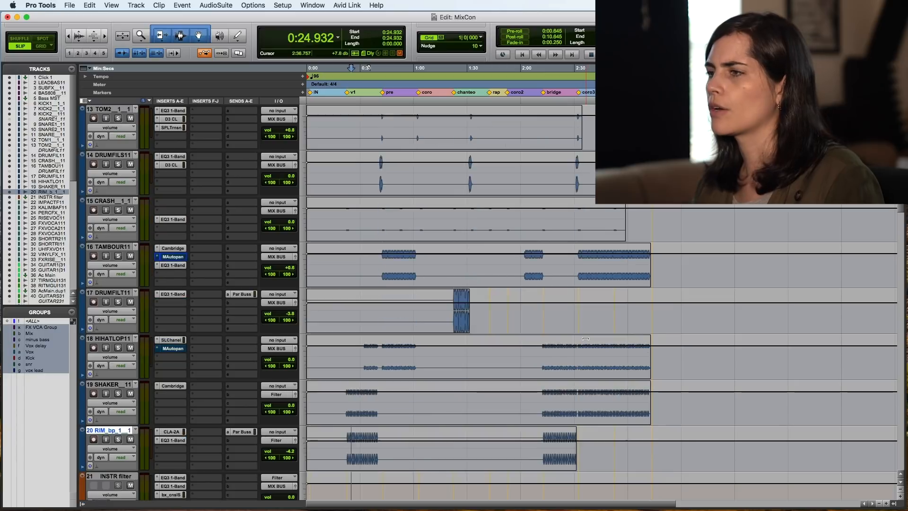
Review the volume automation of the drum and bass tracks, and return the tracks to waveform view
{"action": "scroll", "coordinate": [585, 345], "scroll_direction": "up", "scroll_amount": 4}
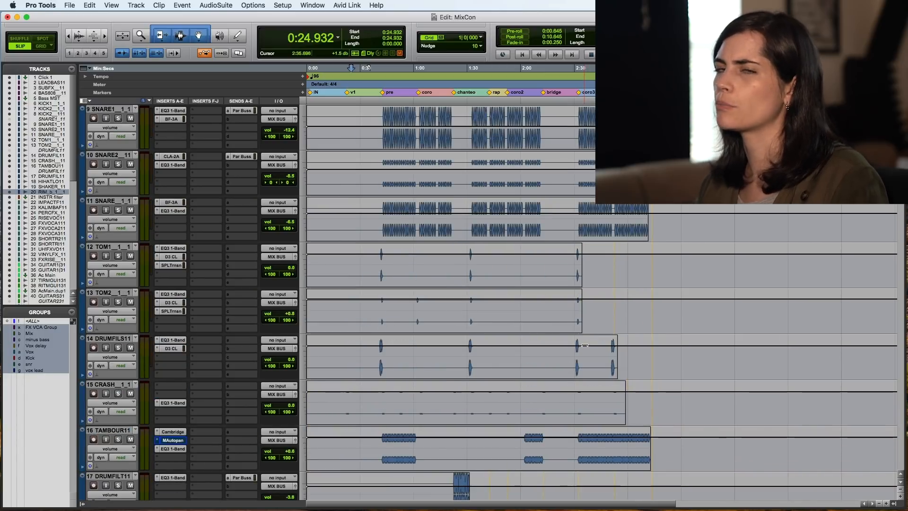
{"action": "scroll", "coordinate": [584, 345], "scroll_direction": "up", "scroll_amount": 4}
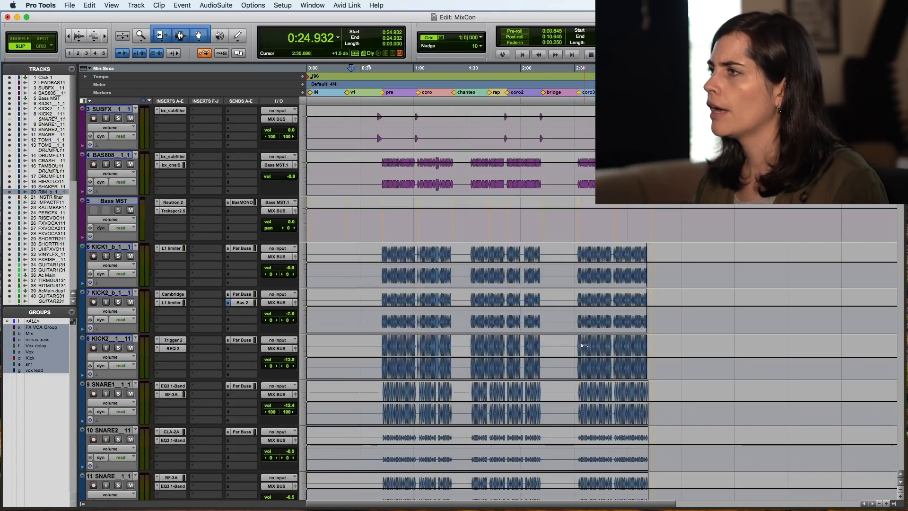
{"action": "scroll", "coordinate": [585, 345], "scroll_direction": "down", "scroll_amount": 10}
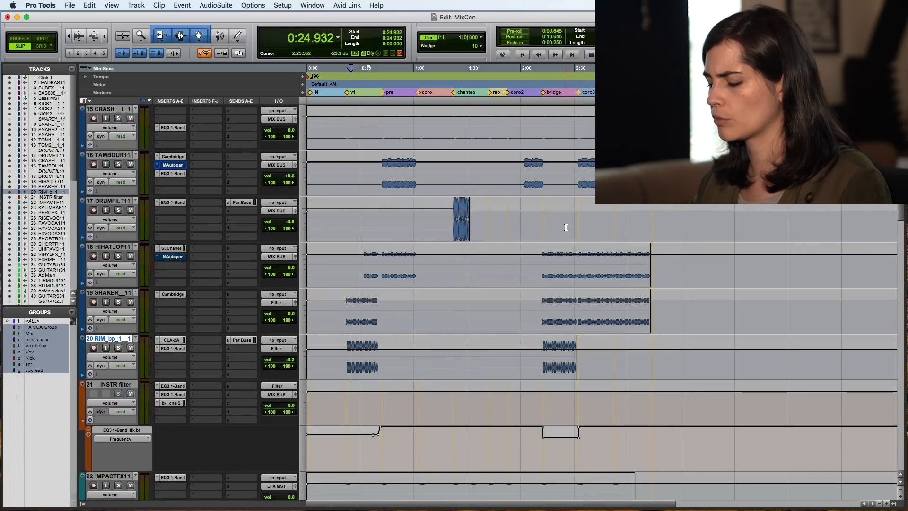
{"action": "key", "text": "ctrl+minus"}
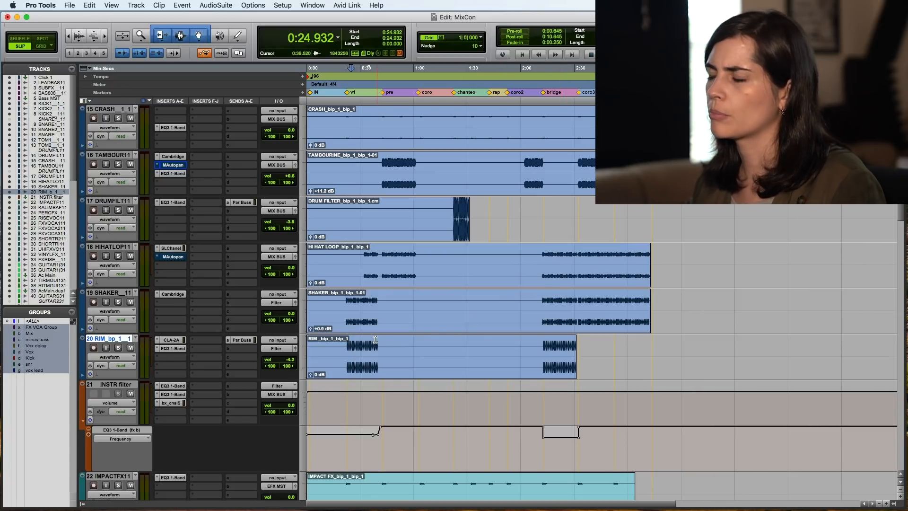
Solo the FX Vocal 1 track, place the playback start at 0:12.201, and inspect its one-band EQ
{"action": "scroll", "coordinate": [375, 340], "scroll_direction": "down", "scroll_amount": 2}
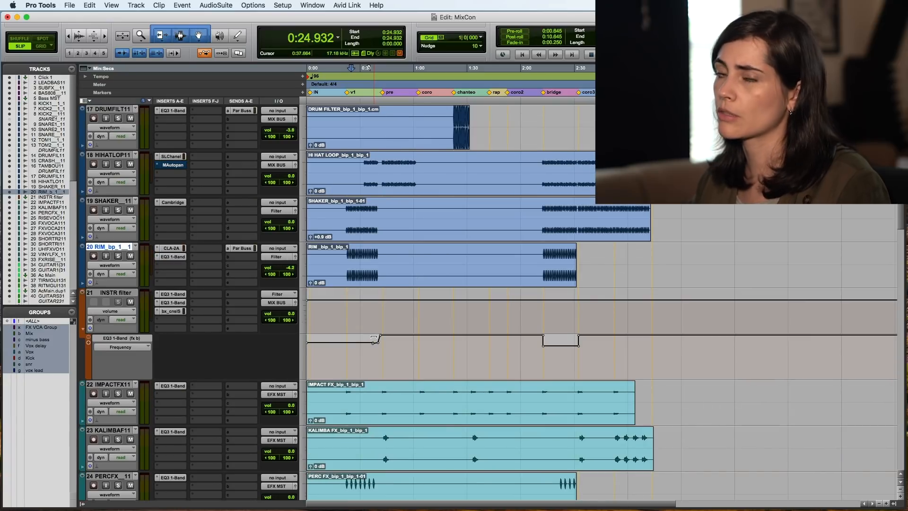
{"action": "scroll", "coordinate": [374, 337], "scroll_direction": "down", "scroll_amount": 2}
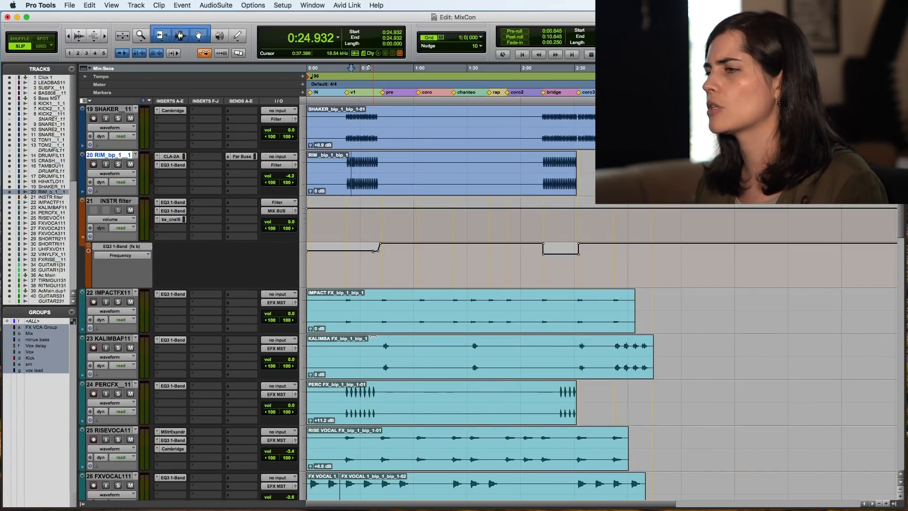
{"action": "scroll", "coordinate": [372, 337], "scroll_direction": "down", "scroll_amount": 2}
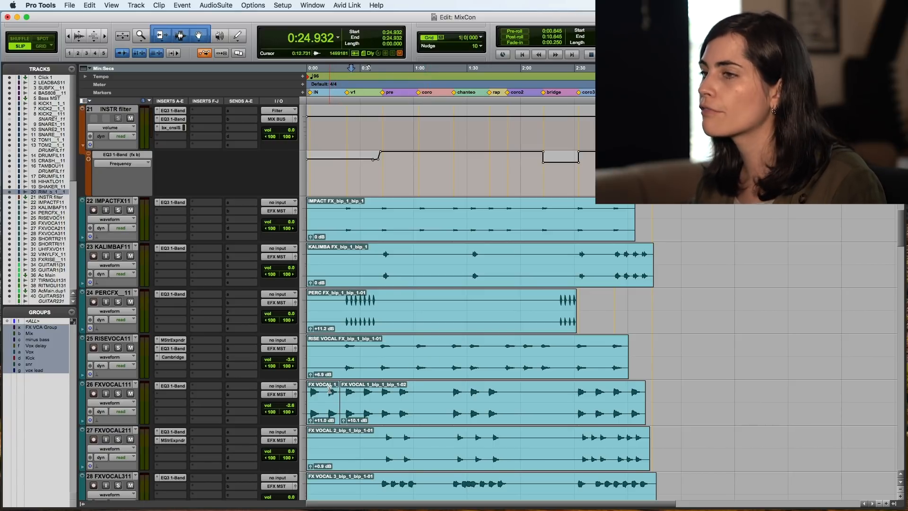
{"action": "left_click", "coordinate": [118, 393]}
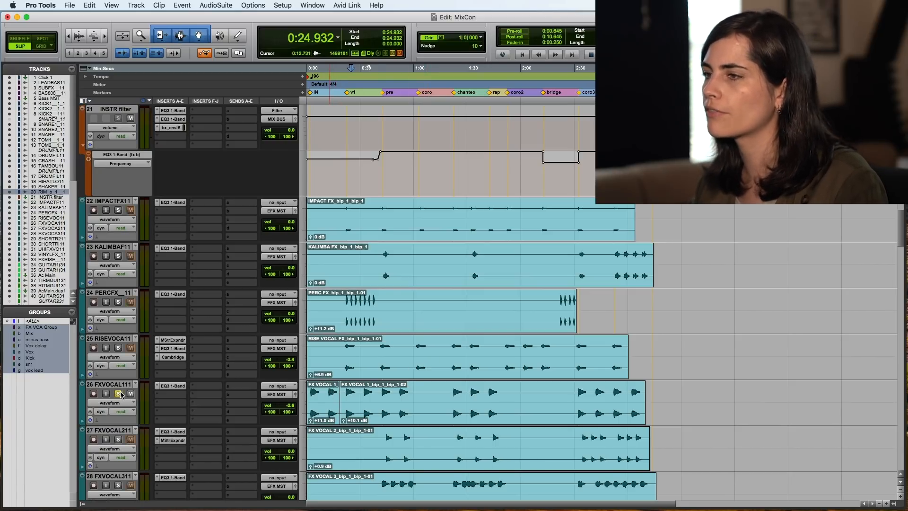
{"action": "left_click", "coordinate": [328, 392]}
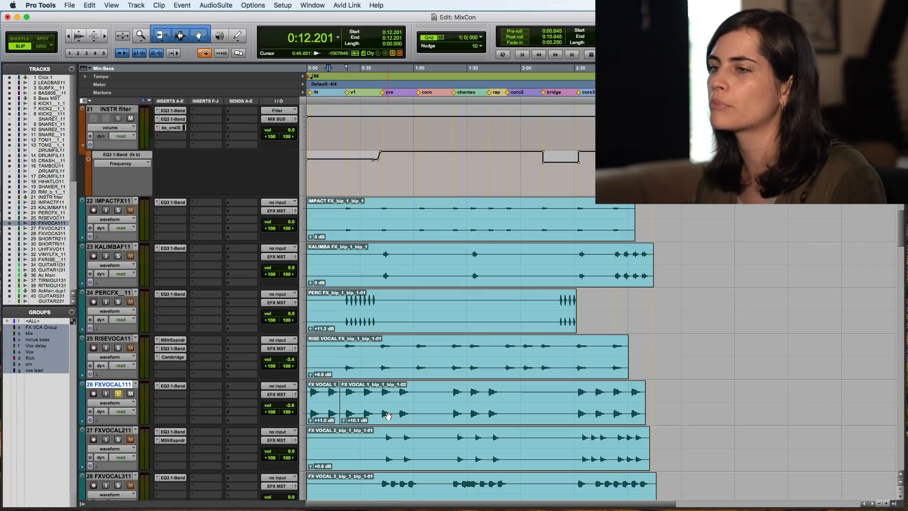
{"action": "left_click", "coordinate": [176, 386]}
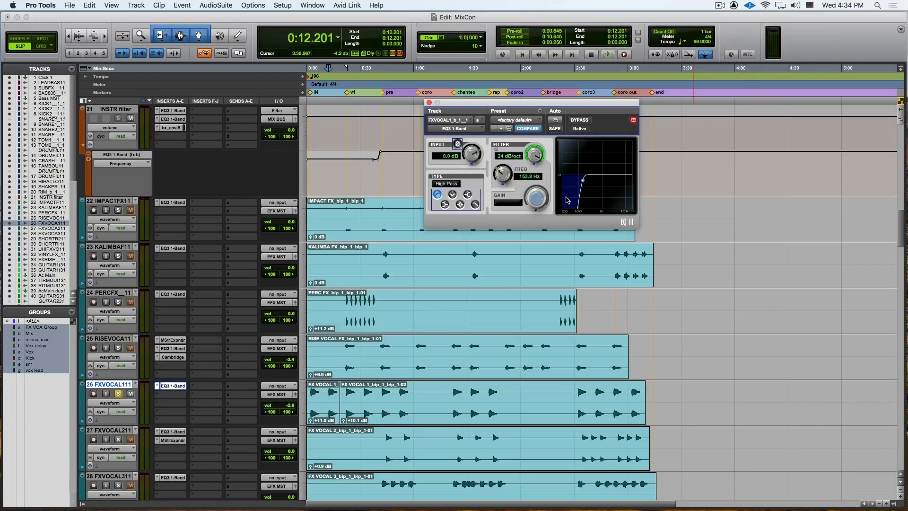
{"action": "left_click", "coordinate": [428, 103]}
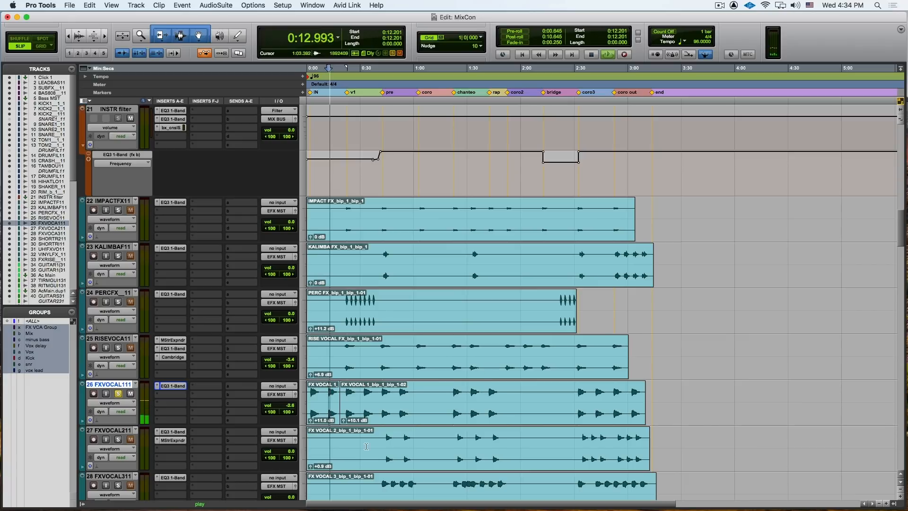
Stop playback, move the solo from FX Vocal 1 to the rise vocal track, and open its MStereoExpander
{"action": "left_click", "coordinate": [120, 395]}
{"action": "key", "text": "space"}
{"action": "left_click", "coordinate": [118, 348]}
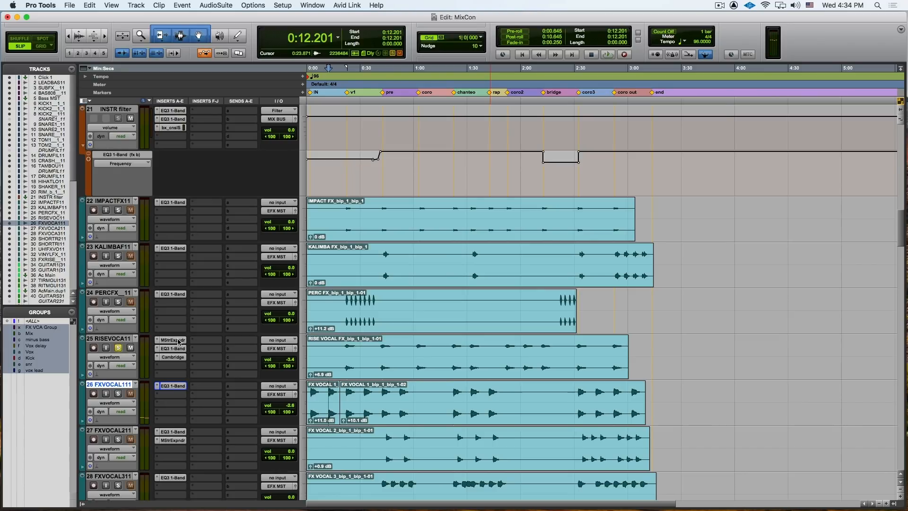
{"action": "left_click", "coordinate": [178, 341]}
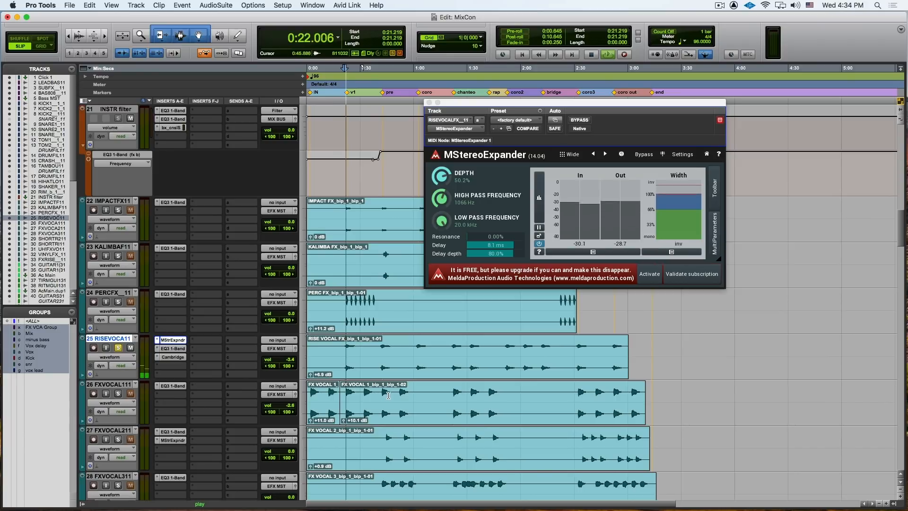
Play the soloed rise vocal from 0:21.219 and compare it with the MStereoExpander bypassed and active
{"action": "left_click", "coordinate": [580, 120]}
{"action": "key", "text": "space"}
{"action": "key", "text": "space"}
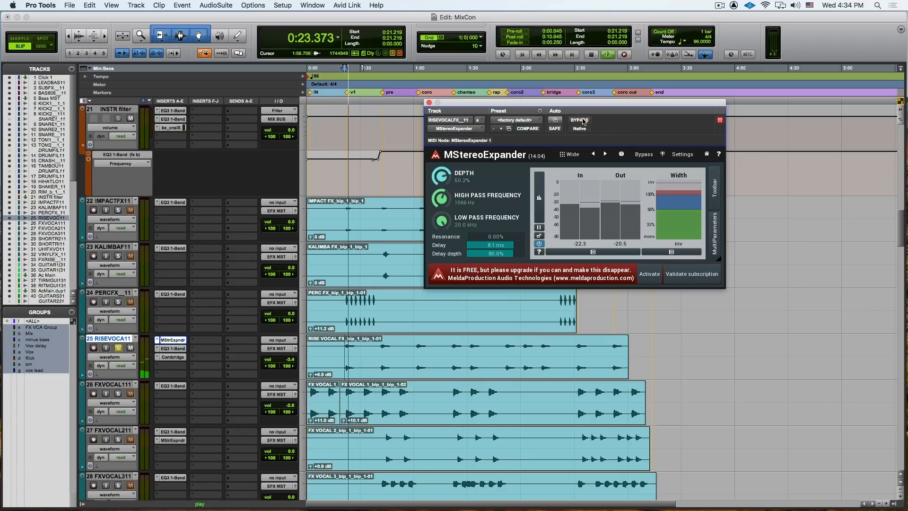
{"action": "left_click", "coordinate": [579, 120]}
{"action": "key", "text": "space"}
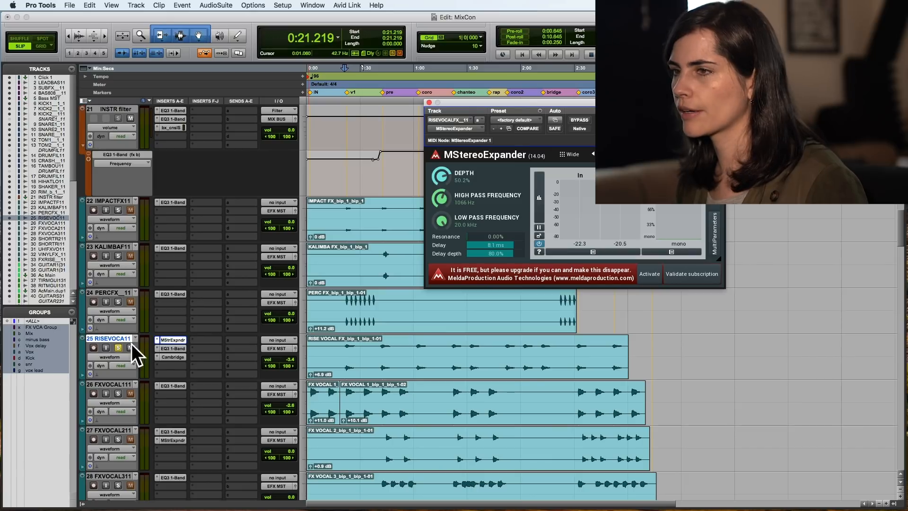
Play the effects within the full mix from 0:21.219, continue from 0:41.642 at the short rise, and stop
{"action": "scroll", "coordinate": [326, 348], "scroll_direction": "down", "scroll_amount": 3}
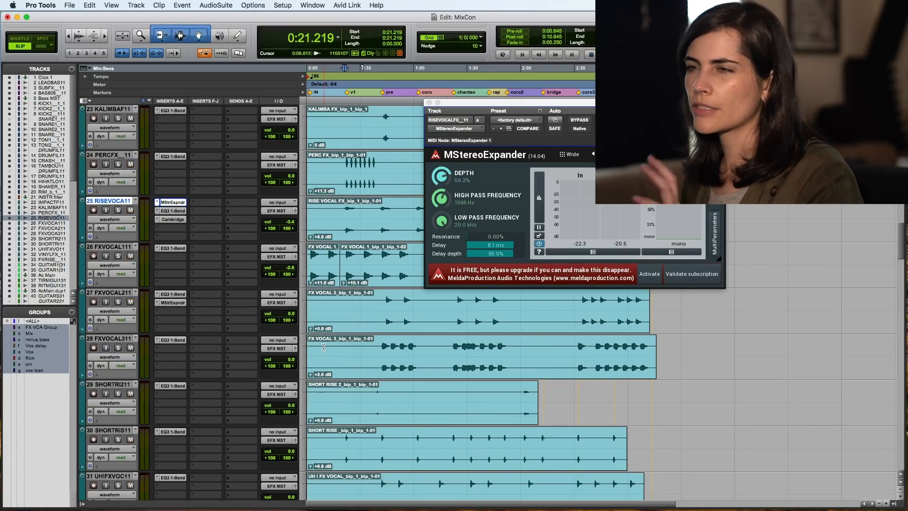
{"action": "scroll", "coordinate": [325, 348], "scroll_direction": "down", "scroll_amount": 1}
{"action": "scroll", "coordinate": [284, 316], "scroll_direction": "up", "scroll_amount": 3}
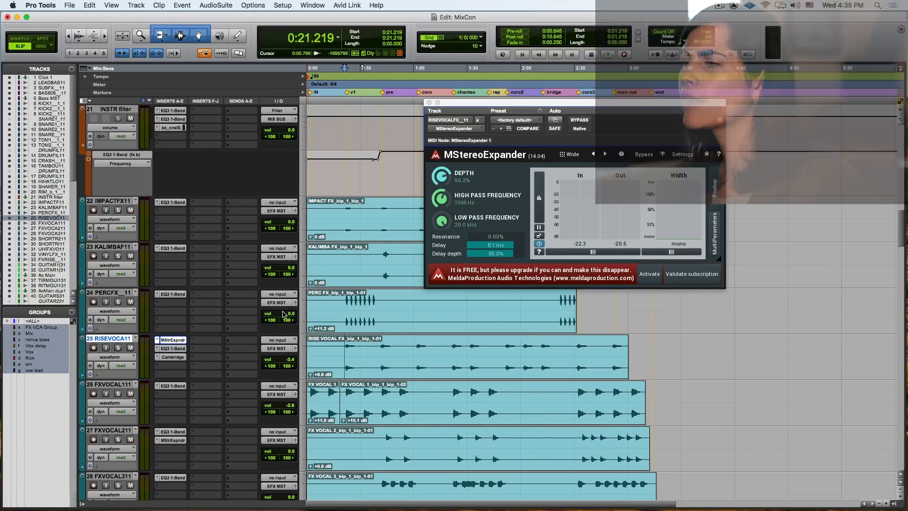
{"action": "key", "text": "space"}
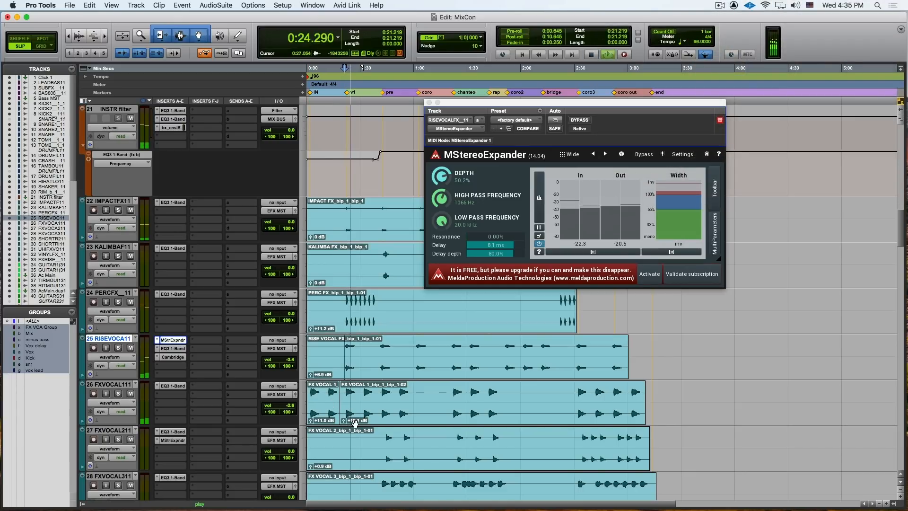
{"action": "scroll", "coordinate": [358, 420], "scroll_direction": "down", "scroll_amount": 2}
{"action": "scroll", "coordinate": [359, 421], "scroll_direction": "down", "scroll_amount": 2}
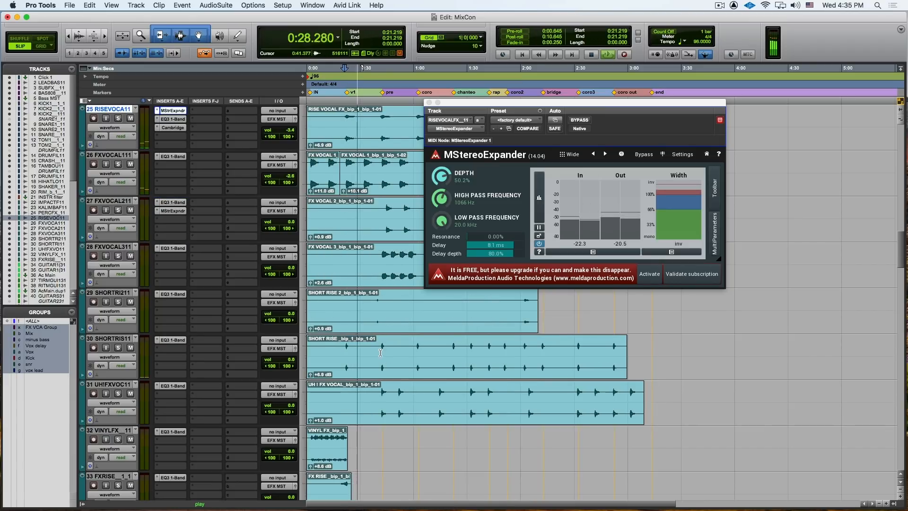
{"action": "left_click", "coordinate": [382, 371]}
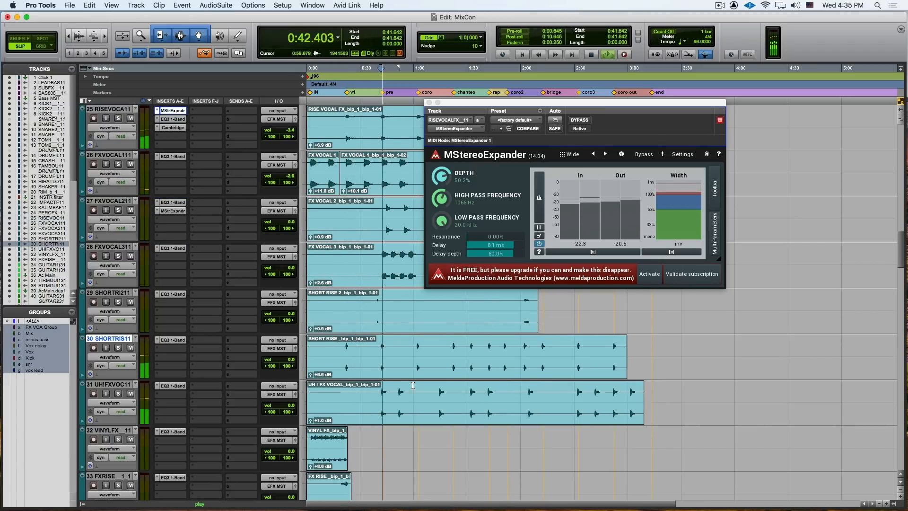
{"action": "key", "text": "space"}
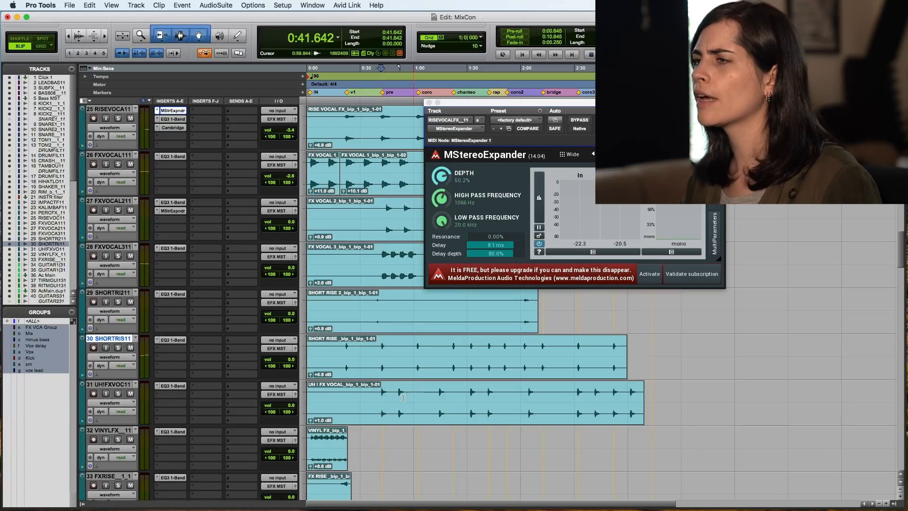
Look over the remaining FX, guitar and pluck tracks, and close the MStereoExpander window
{"action": "scroll", "coordinate": [402, 396], "scroll_direction": "down", "scroll_amount": 2}
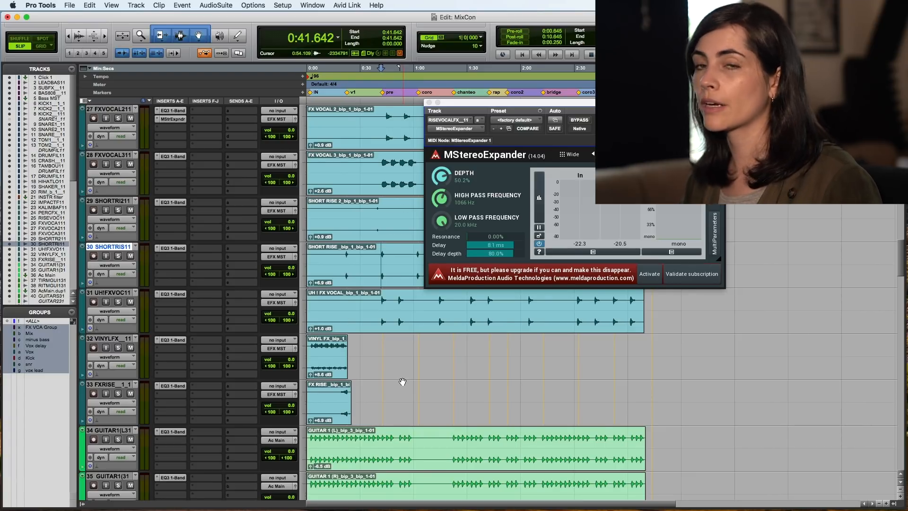
{"action": "scroll", "coordinate": [403, 381], "scroll_direction": "up", "scroll_amount": 2}
{"action": "scroll", "coordinate": [401, 380], "scroll_direction": "down", "scroll_amount": 1}
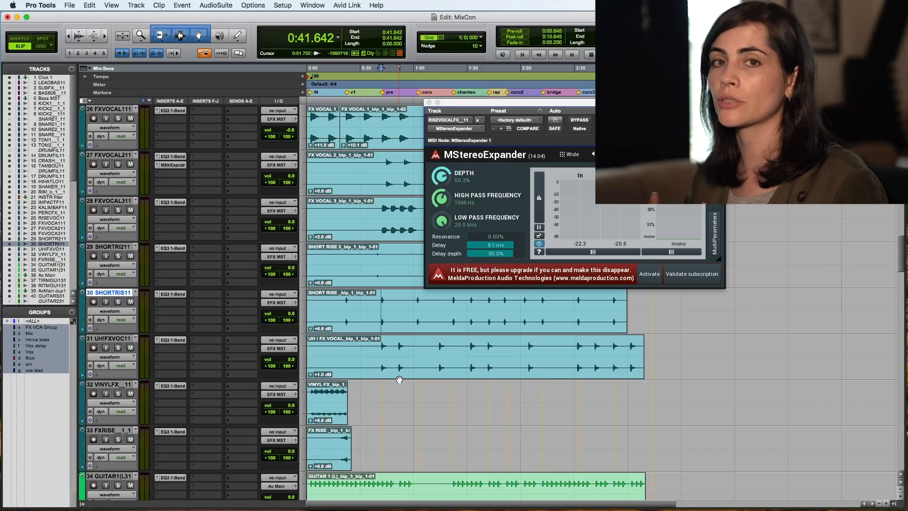
{"action": "scroll", "coordinate": [399, 379], "scroll_direction": "down", "scroll_amount": 5}
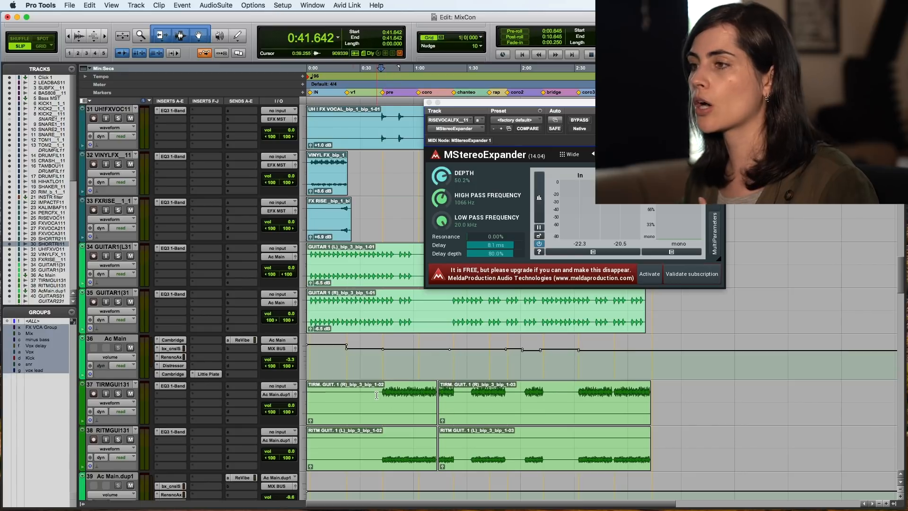
{"action": "scroll", "coordinate": [376, 395], "scroll_direction": "down", "scroll_amount": 4}
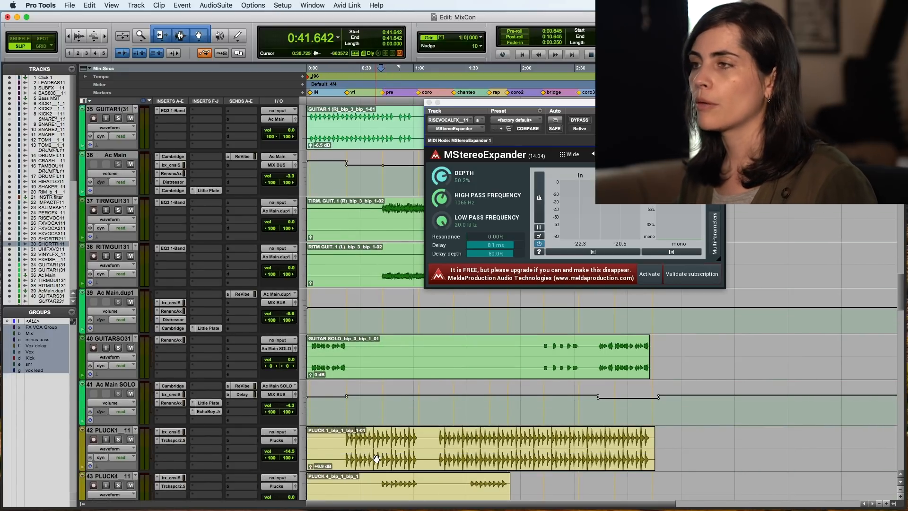
{"action": "scroll", "coordinate": [377, 458], "scroll_direction": "up", "scroll_amount": 2}
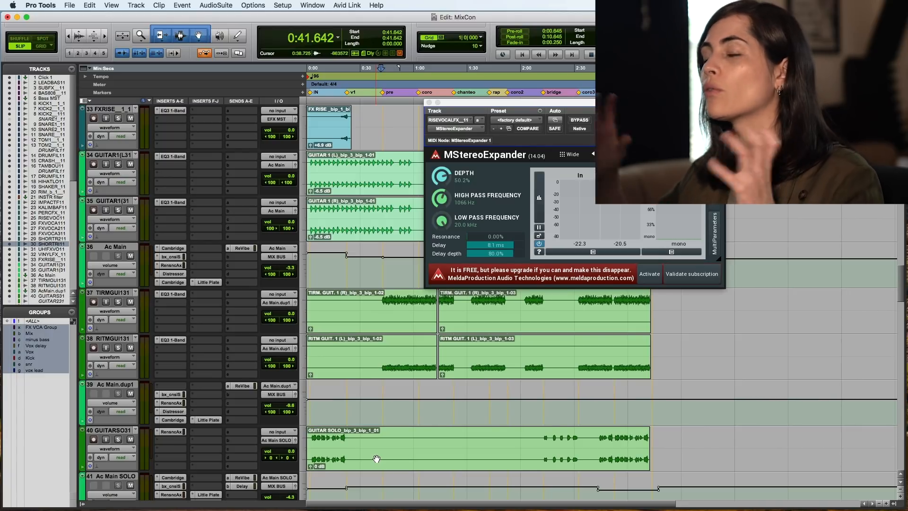
{"action": "scroll", "coordinate": [376, 458], "scroll_direction": "up", "scroll_amount": 3}
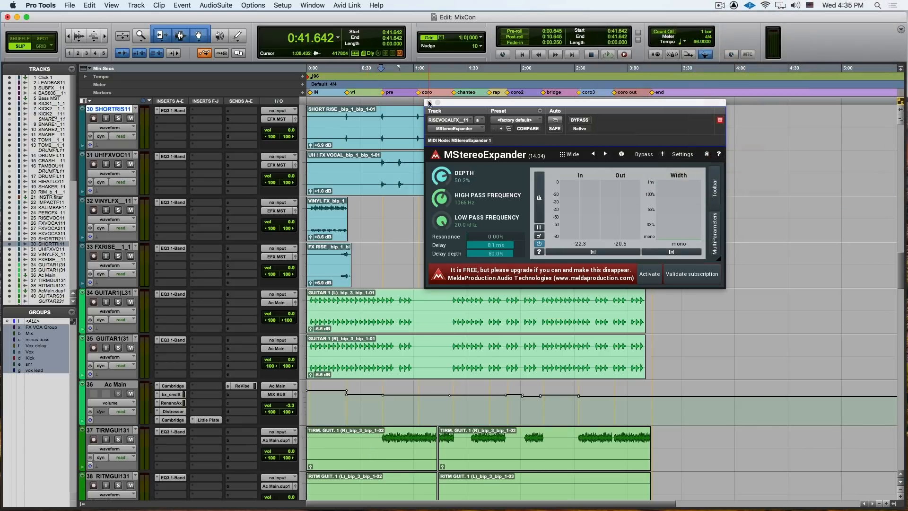
{"action": "left_click", "coordinate": [429, 102]}
Solo both Guitar 1 tracks, left and right, and check the one-band EQ on the right one
{"action": "left_click", "coordinate": [117, 303]}
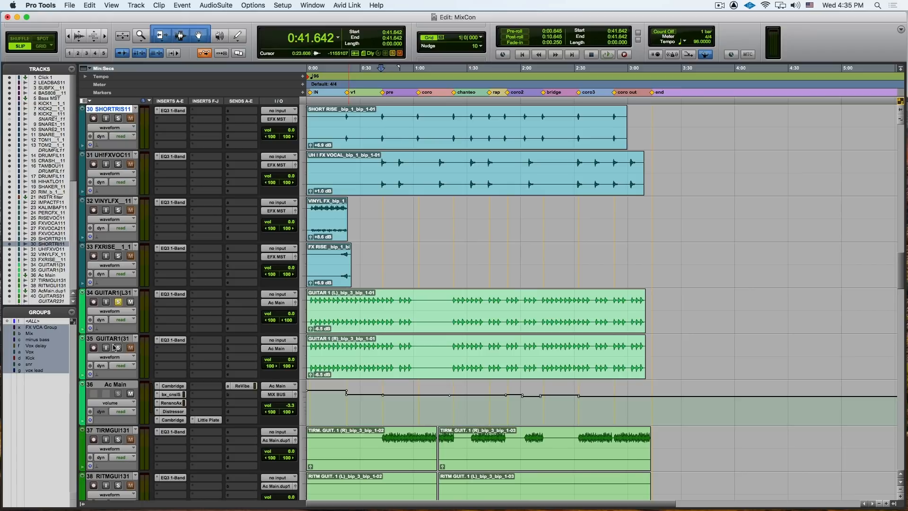
{"action": "left_click", "coordinate": [175, 344]}
{"action": "left_click", "coordinate": [424, 102]}
Select 0:06.896 to 0:57.026 on the left Guitar 1 track, play it, and open the Ac Main track's Cambridge equaliser
{"action": "left_click_drag", "start_coordinate": [319, 301], "coordinate": [408, 318]}
{"action": "key", "text": "space"}
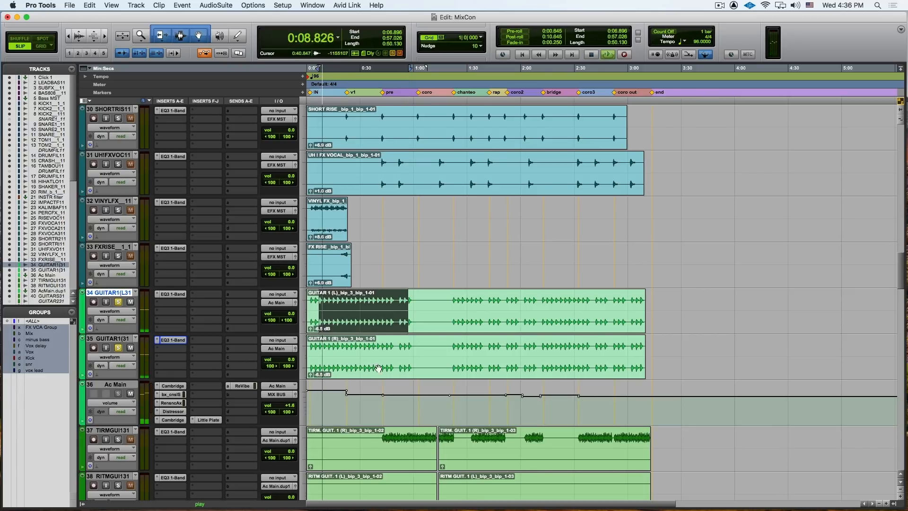
{"action": "scroll", "coordinate": [177, 425], "scroll_direction": "up", "scroll_amount": 1}
{"action": "left_click", "coordinate": [172, 431]}
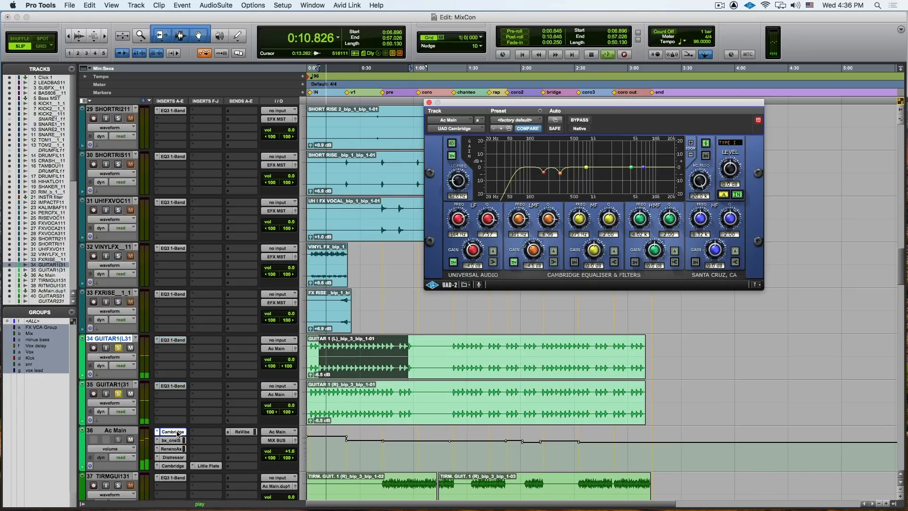
{"action": "key", "text": "space"}
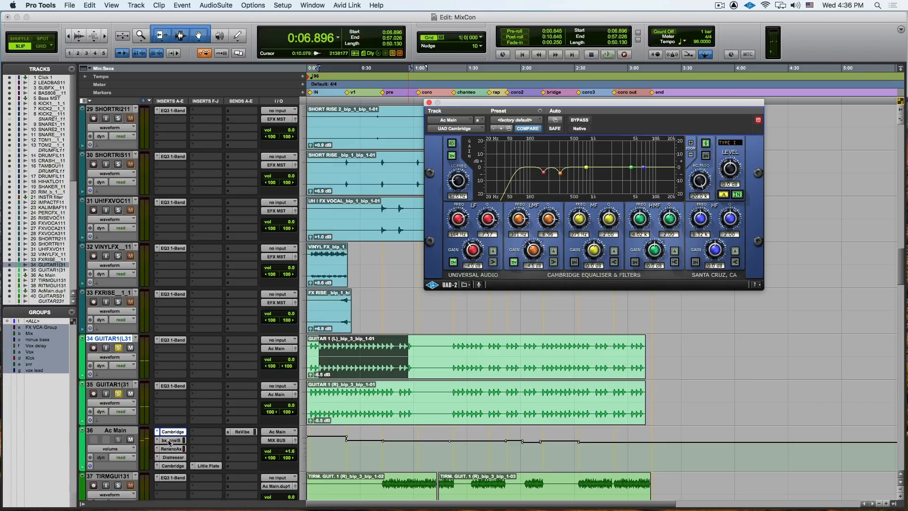
Inspect the Ac Main track's bx_console SSL 9000 J and Renaissance Axx, repositioning the plug-in window to show all controls
{"action": "left_click", "coordinate": [170, 440]}
{"action": "left_click", "coordinate": [173, 432]}
{"action": "left_click", "coordinate": [171, 440]}
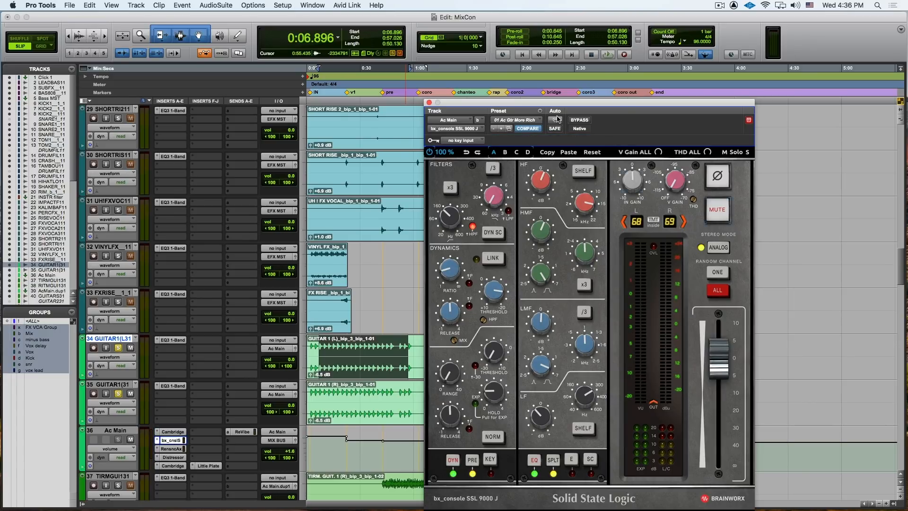
{"action": "left_click_drag", "start_coordinate": [554, 105], "coordinate": [529, 60]}
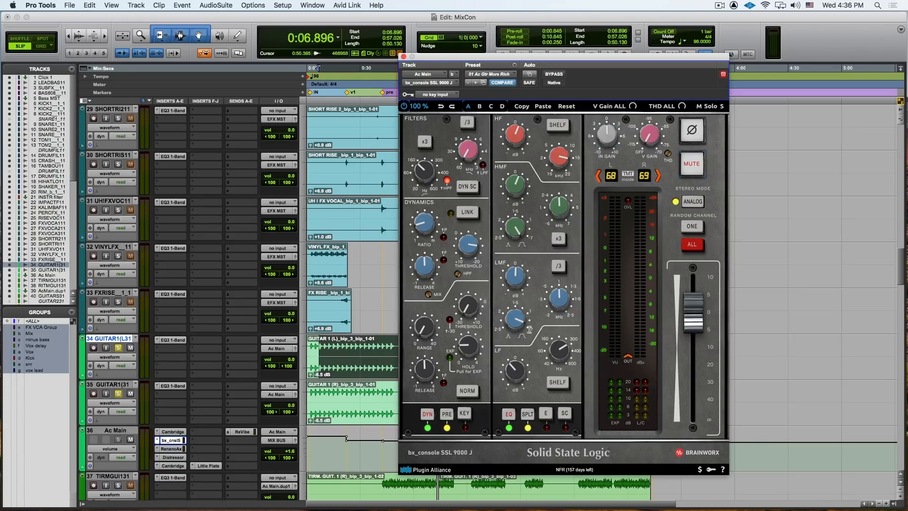
{"action": "left_click", "coordinate": [171, 449]}
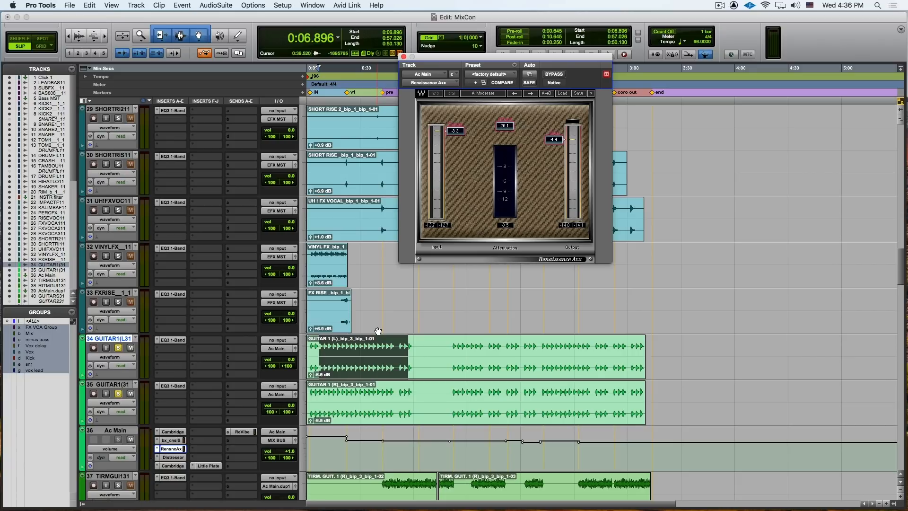
{"action": "left_click", "coordinate": [171, 440]}
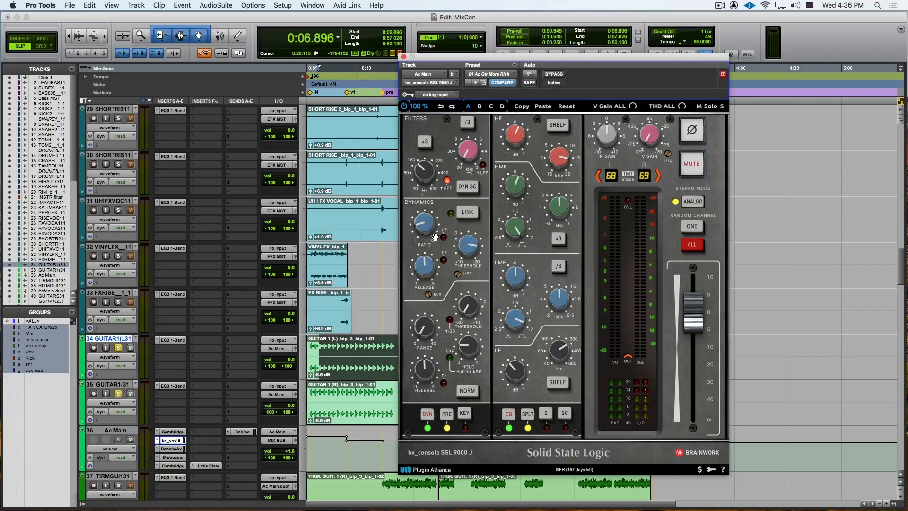
Play the soloed Guitar 1 tracks and compare Ac Main's sound with the Renaissance Axx bypassed and active
{"action": "key", "text": "space"}
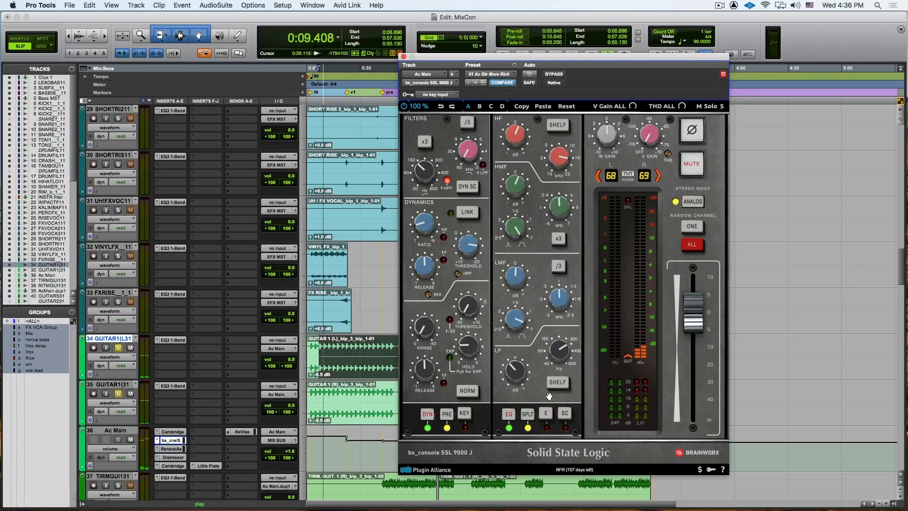
{"action": "left_click", "coordinate": [171, 448]}
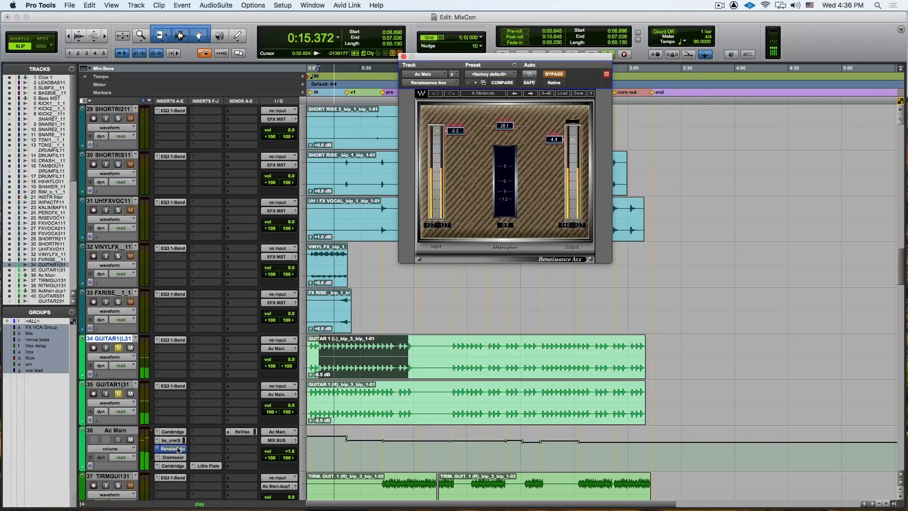
{"action": "left_click", "coordinate": [178, 450], "text": "super"}
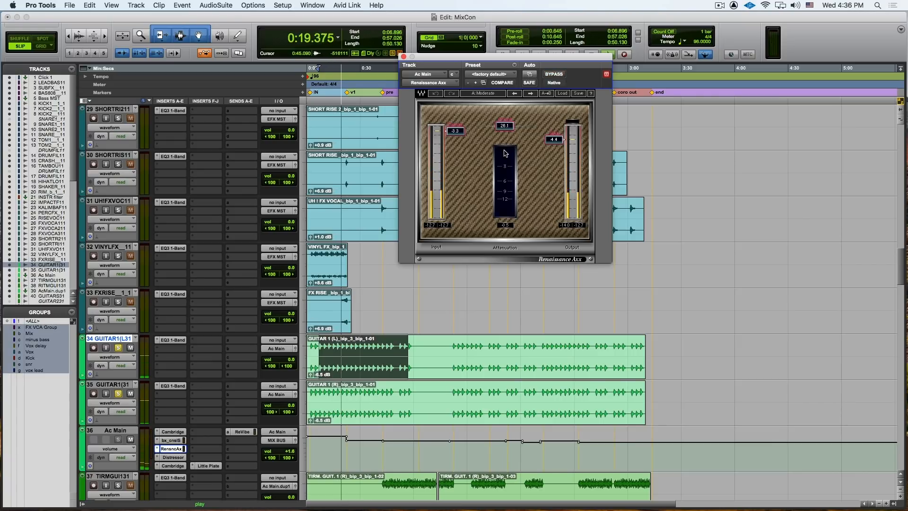
Audition the Ac Main Distressor bypassed and active during playback, and unsolo both Guitar 1 tracks
{"action": "left_click", "coordinate": [177, 458]}
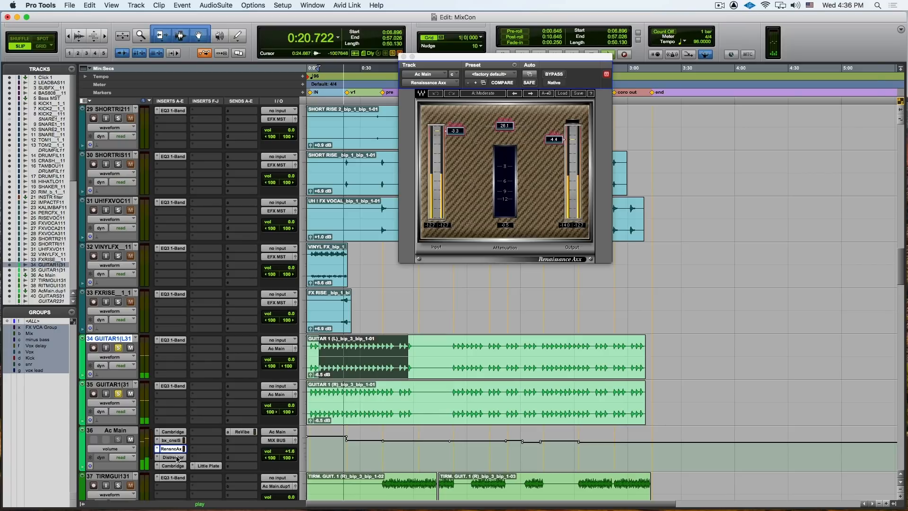
{"action": "left_click", "coordinate": [176, 457]}
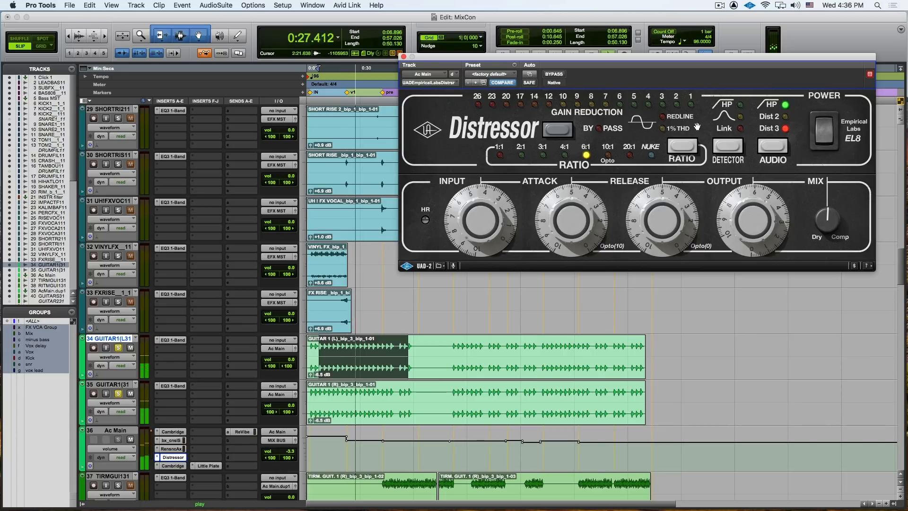
{"action": "left_click", "coordinate": [554, 75]}
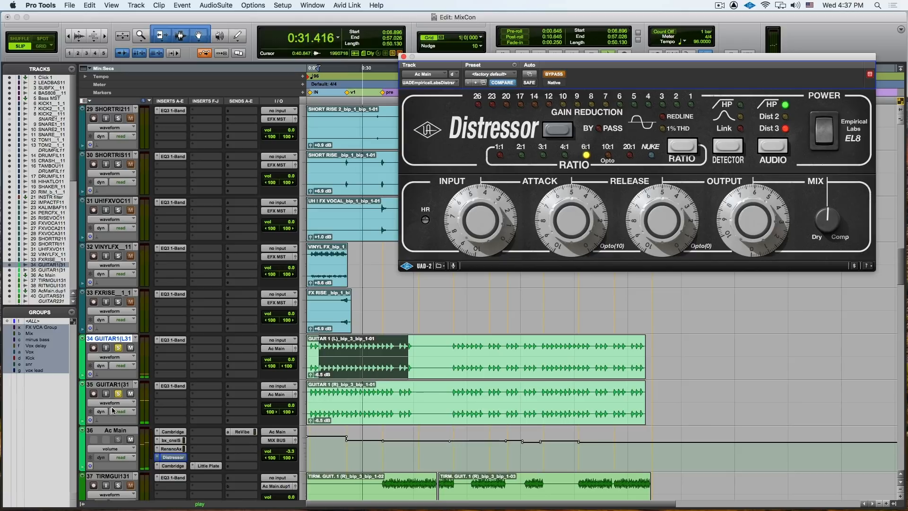
{"action": "left_click", "coordinate": [118, 393]}
{"action": "left_click", "coordinate": [118, 348]}
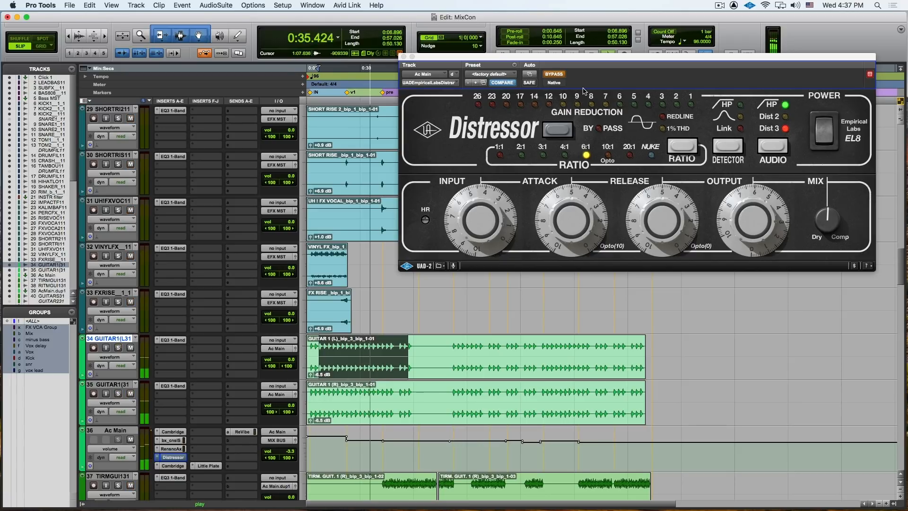
{"action": "left_click", "coordinate": [554, 74]}
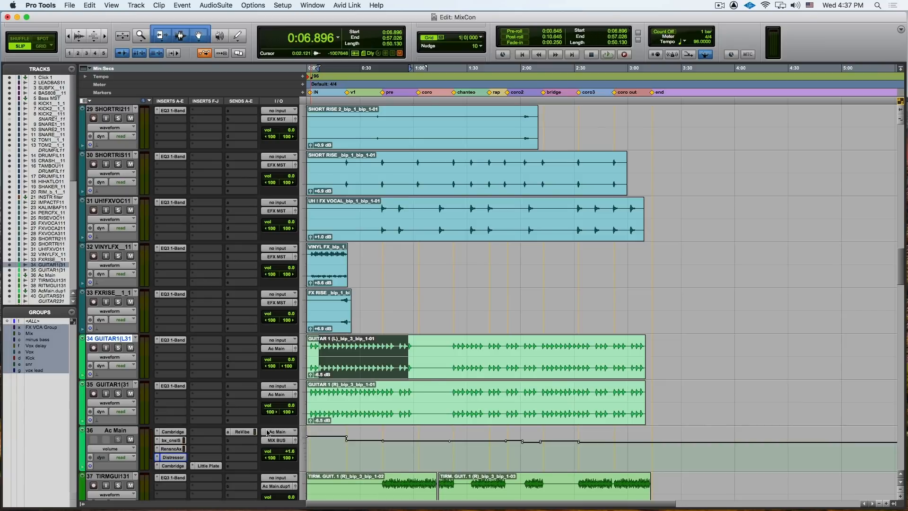
Review Ac Main's Renaissance Axx, Distressor, second Cambridge equaliser and Little Plate reverb settings
{"action": "left_click", "coordinate": [169, 449]}
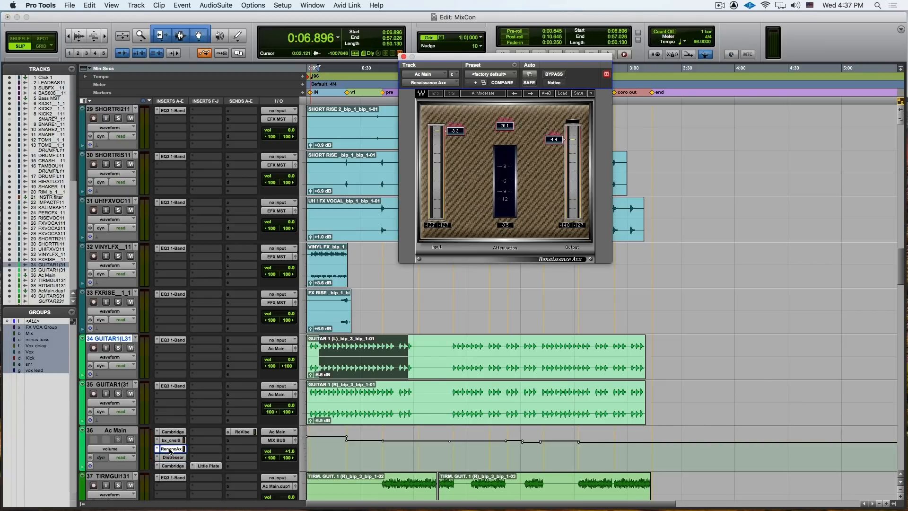
{"action": "left_click", "coordinate": [172, 458]}
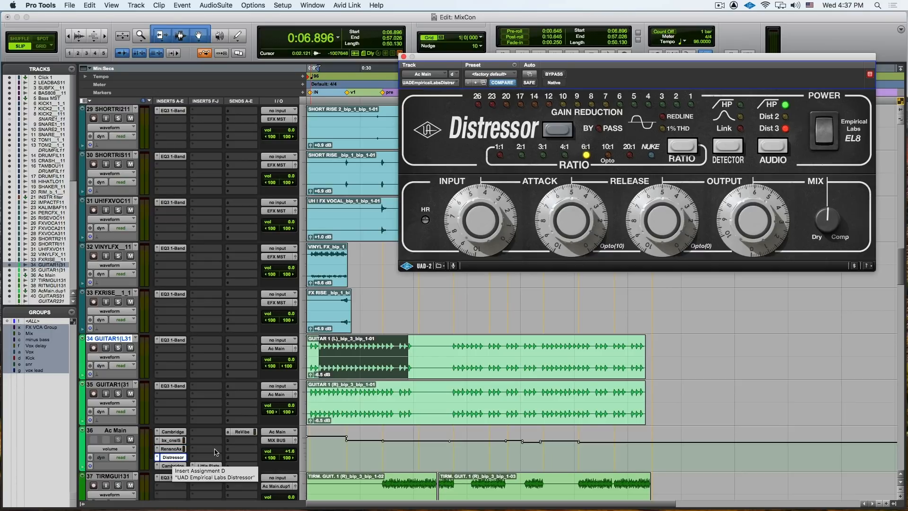
{"action": "left_click", "coordinate": [176, 466]}
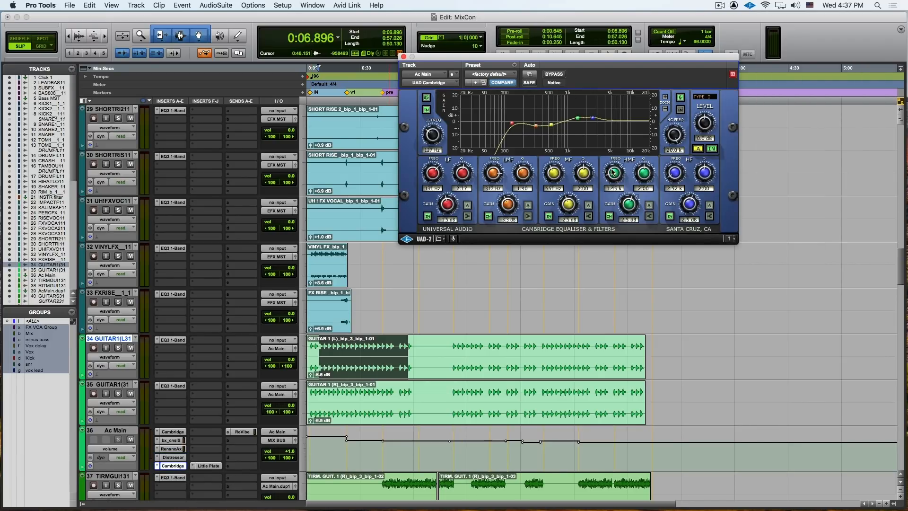
{"action": "left_click", "coordinate": [205, 467]}
{"action": "left_click", "coordinate": [207, 468]}
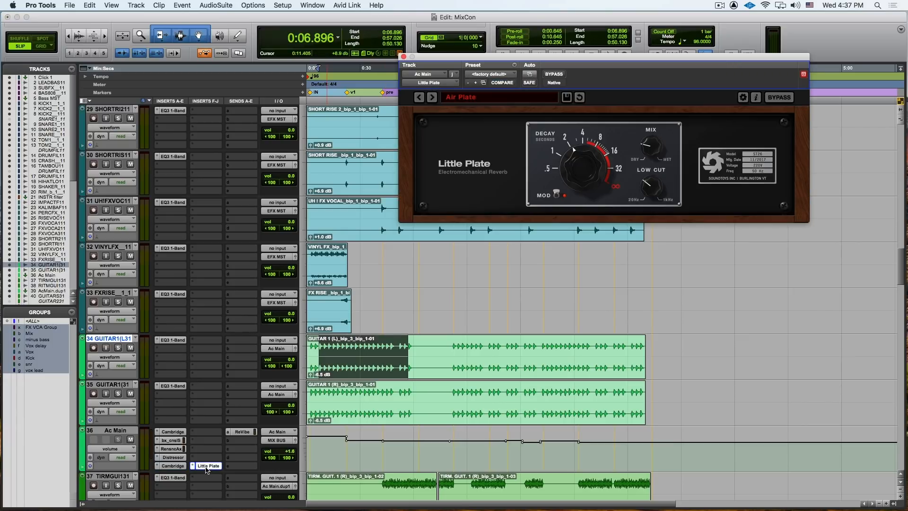
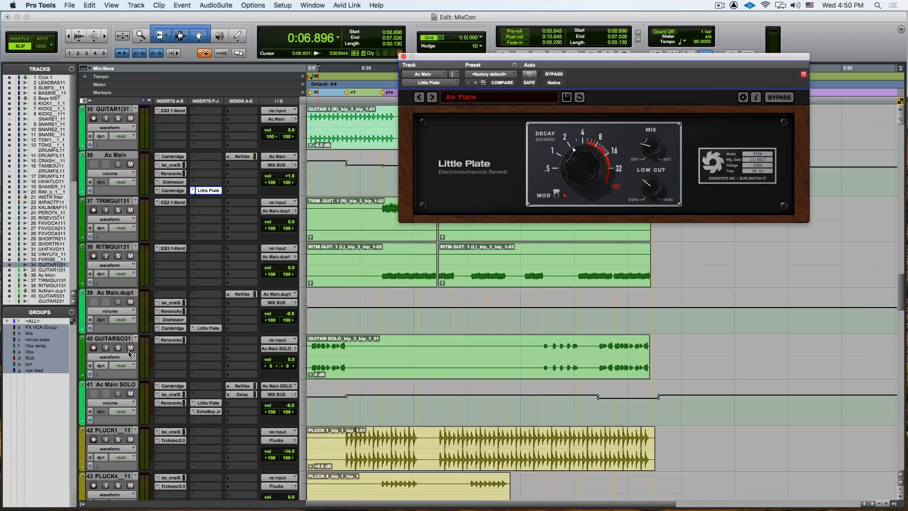
Solo the Guitar Solo track, select 0:02.917 to 0:21.219, and play it briefly with its Renaissance Axx open
{"action": "left_click", "coordinate": [118, 347]}
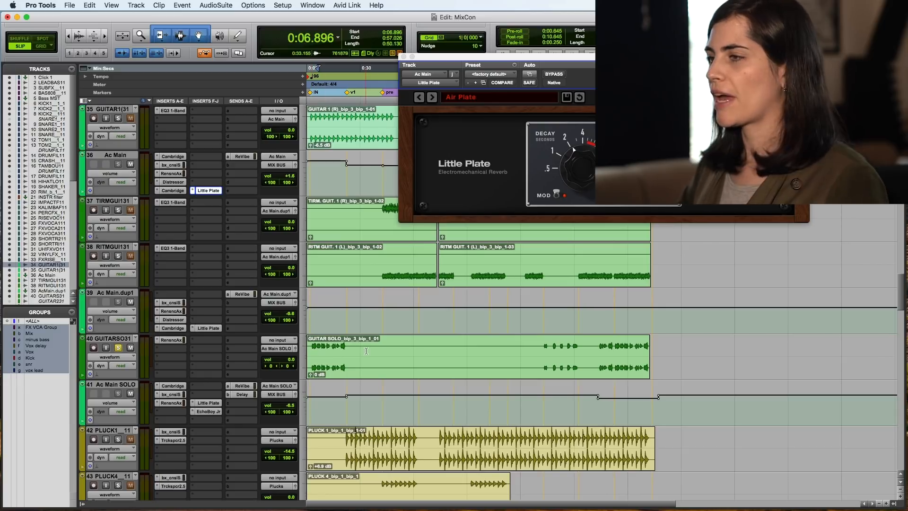
{"action": "left_click_drag", "start_coordinate": [346, 351], "coordinate": [312, 354]}
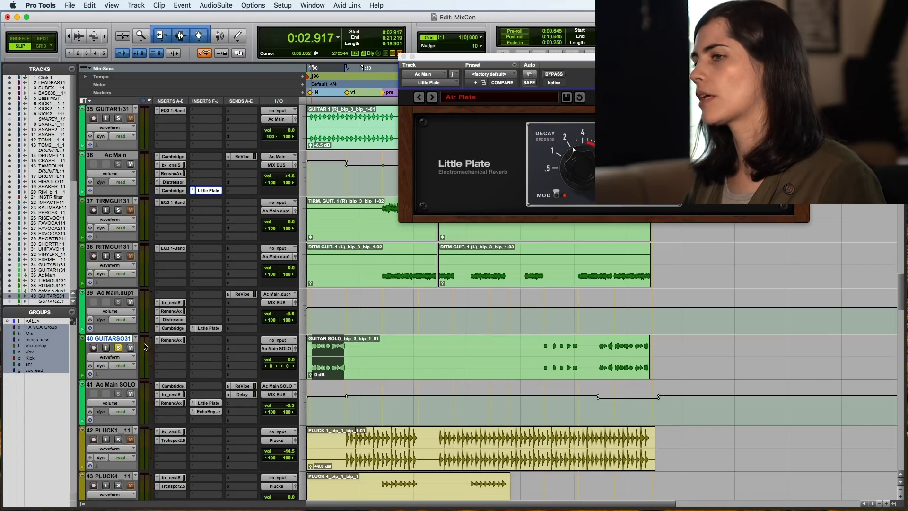
{"action": "left_click", "coordinate": [170, 341]}
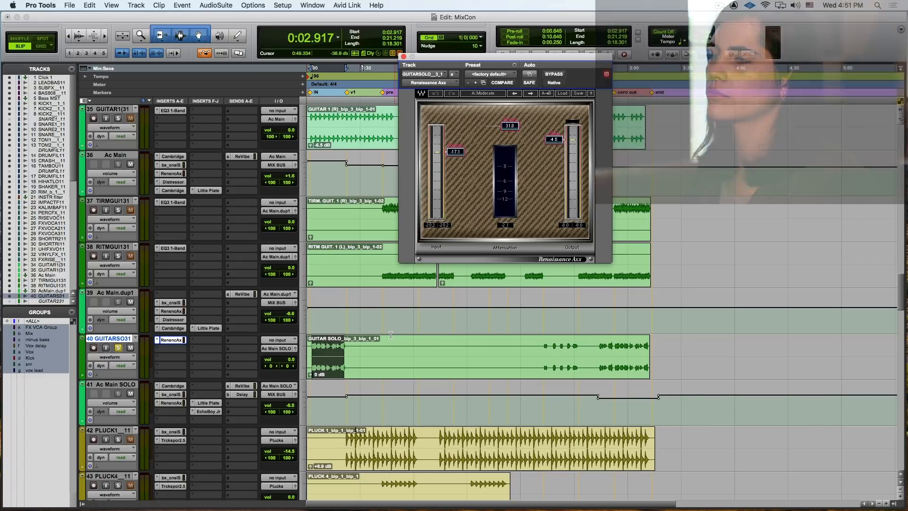
{"action": "key", "text": "space"}
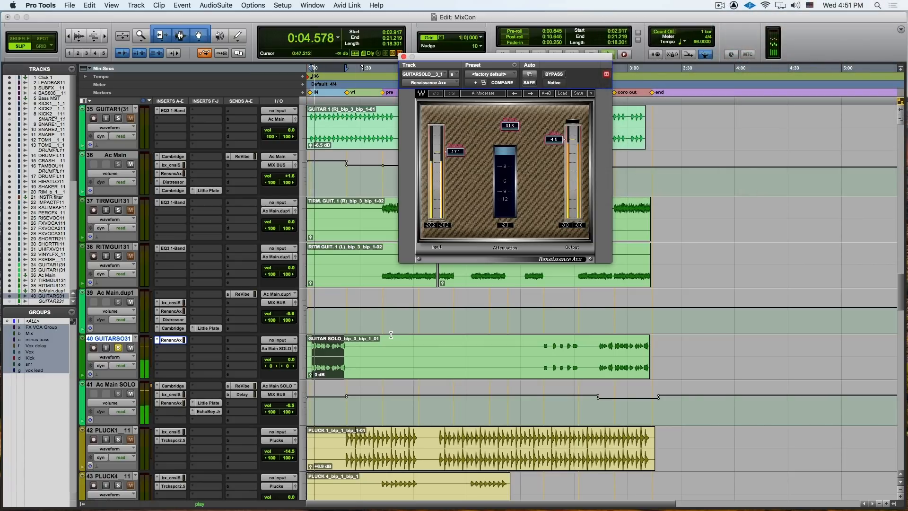
{"action": "key", "text": "space"}
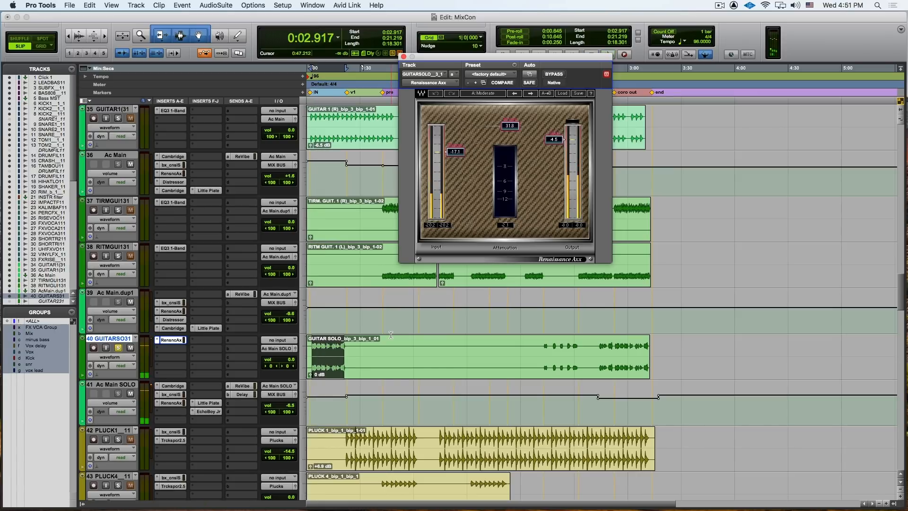
Inspect the Cambridge equaliser and bx_console SSL 9000 J on Ac Main SOLO, playing the selection through the console
{"action": "left_click", "coordinate": [172, 386]}
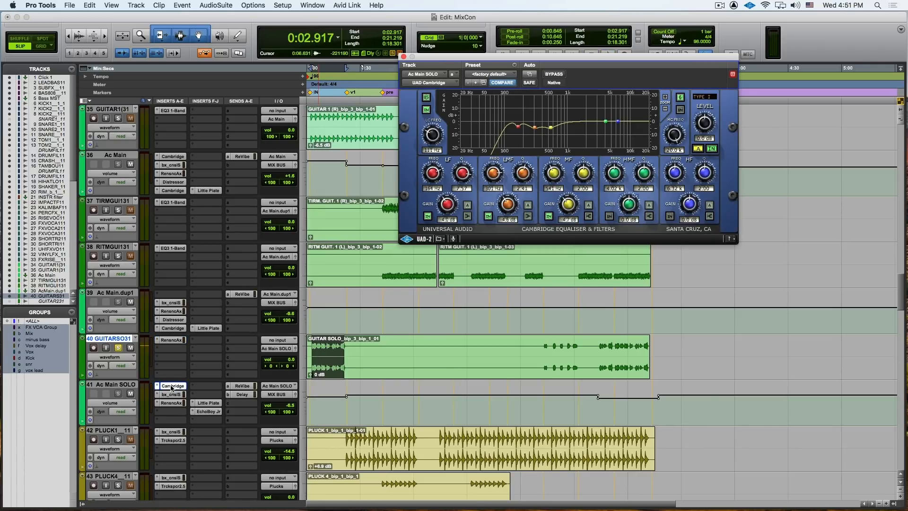
{"action": "left_click", "coordinate": [172, 396]}
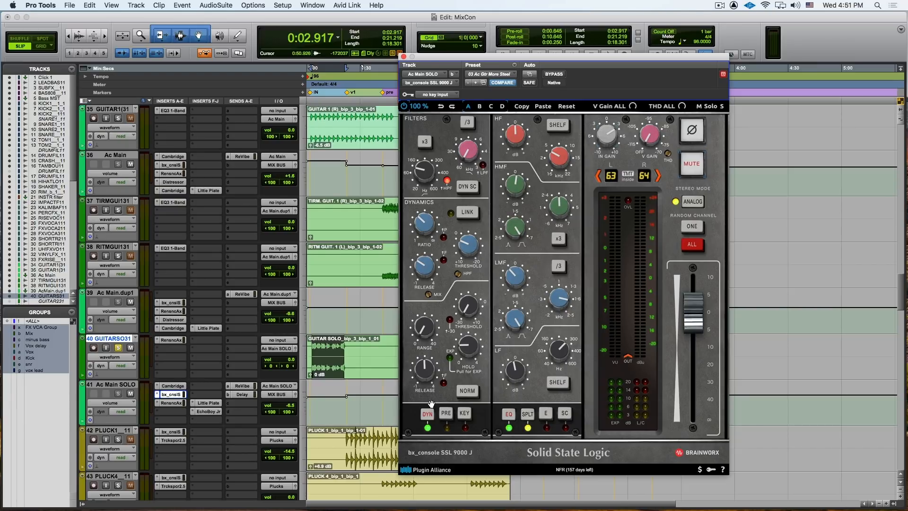
{"action": "key", "text": "space"}
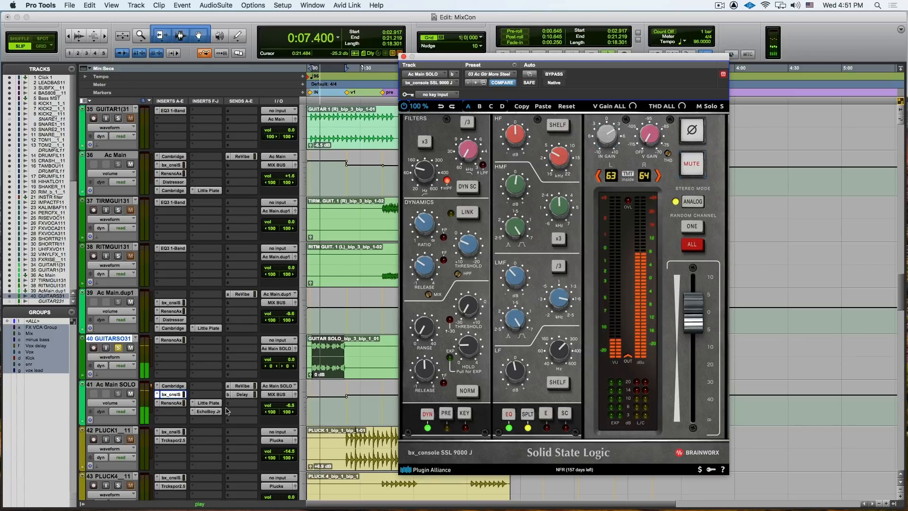
{"action": "key", "text": "space"}
Compare the Renaissance Axx settings on Ac Main SOLO with those on the Guitar Solo track
{"action": "left_click", "coordinate": [171, 403]}
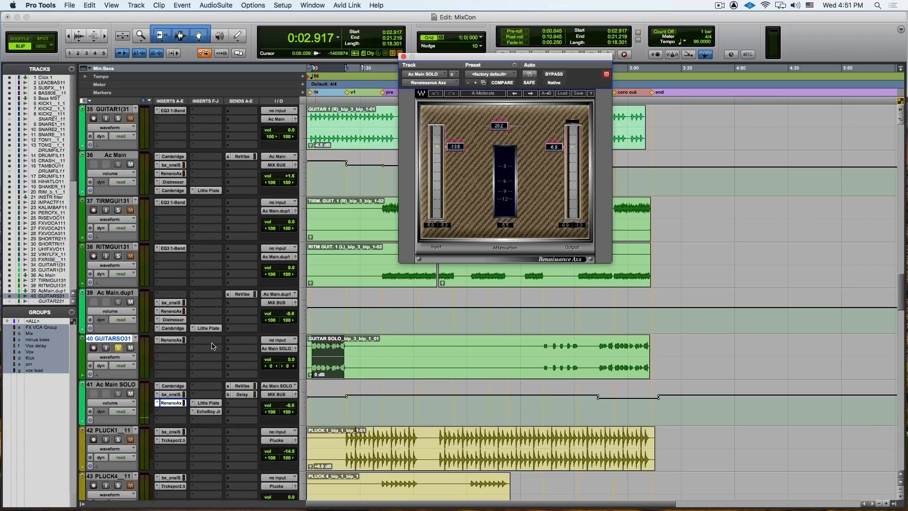
{"action": "left_click", "coordinate": [172, 340]}
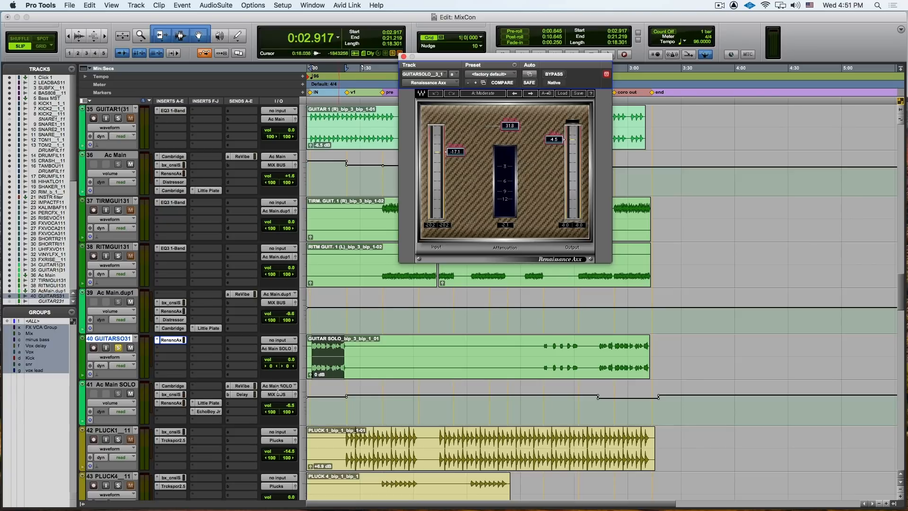
{"action": "left_click", "coordinate": [171, 402]}
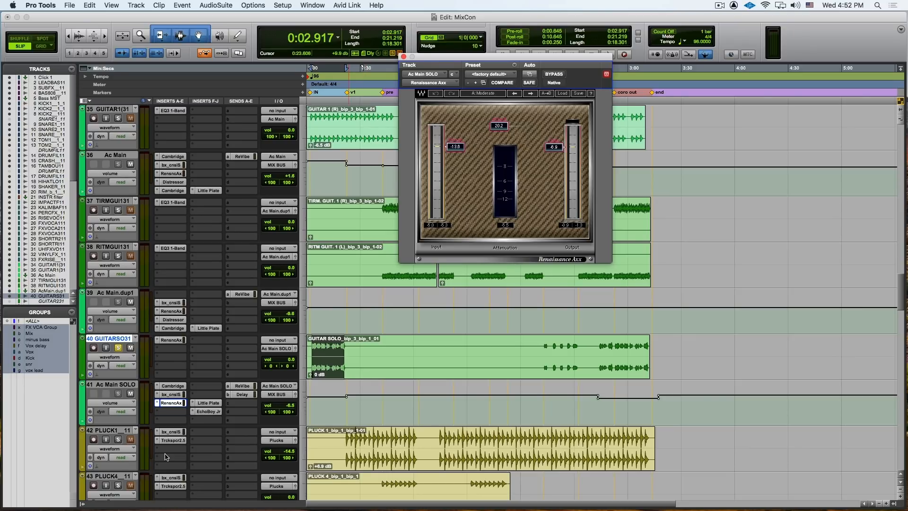
{"action": "left_click", "coordinate": [171, 404]}
{"action": "left_click", "coordinate": [171, 403]}
Play the solo guitar with its Renaissance Axx and Ac Main SOLO's Cambridge, bx_console and Renaissance Axx bypassed, and re-enable all four
{"action": "key", "text": "space"}
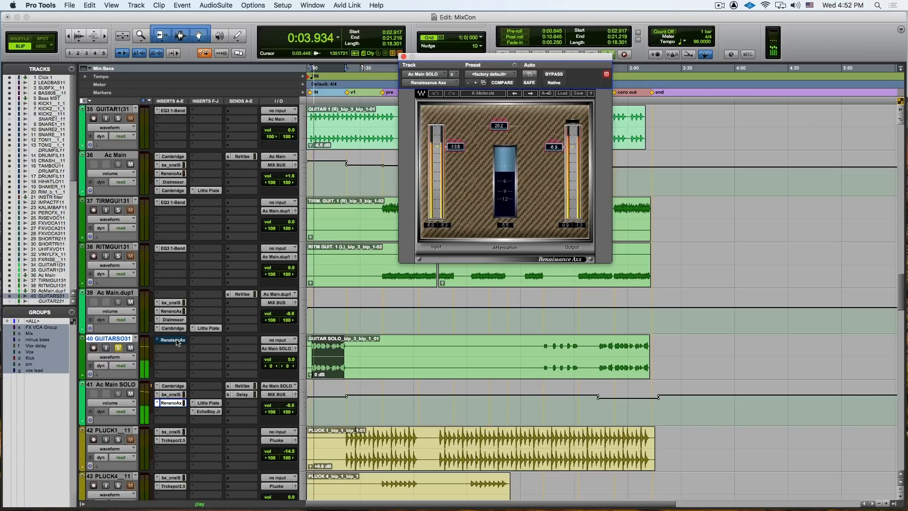
{"action": "left_click", "coordinate": [172, 387], "text": "super"}
{"action": "left_click", "coordinate": [169, 395], "text": "super"}
{"action": "left_click", "coordinate": [168, 404], "text": "super"}
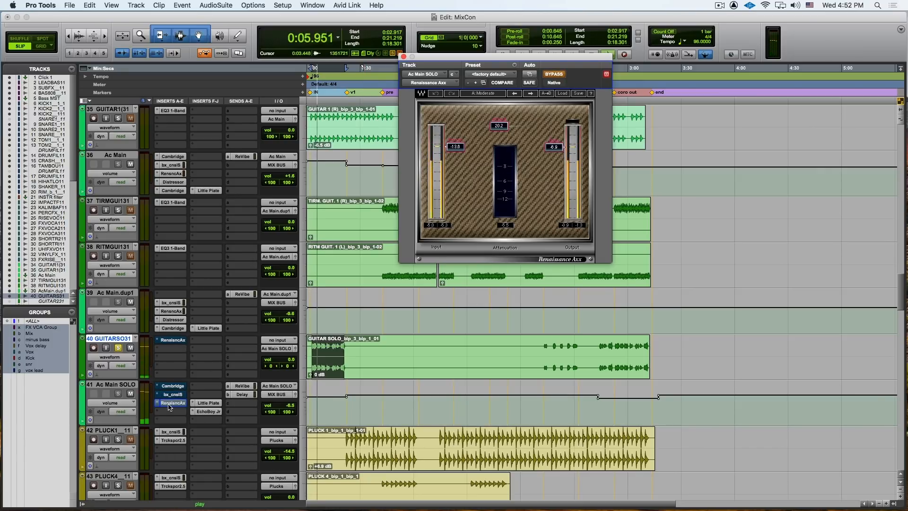
{"action": "left_click", "coordinate": [169, 403], "text": "super"}
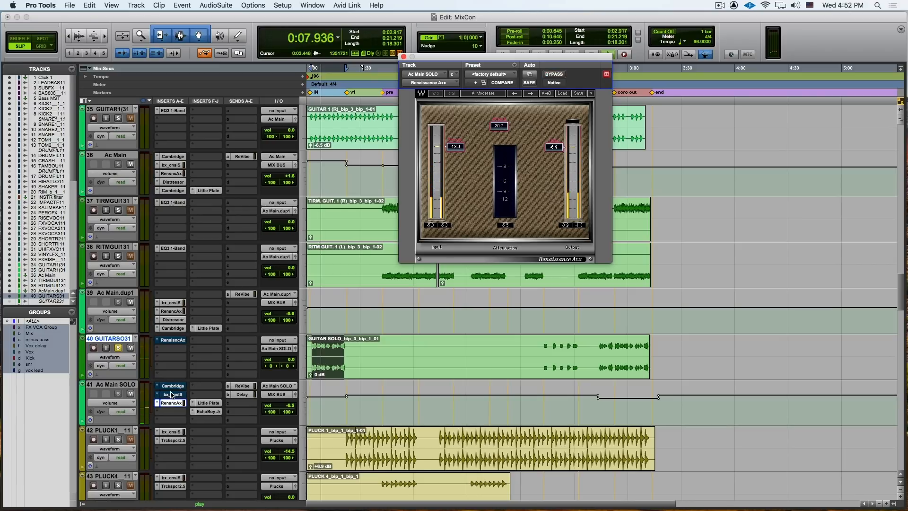
{"action": "left_click", "coordinate": [171, 395], "text": "super"}
{"action": "left_click", "coordinate": [173, 387], "text": "super"}
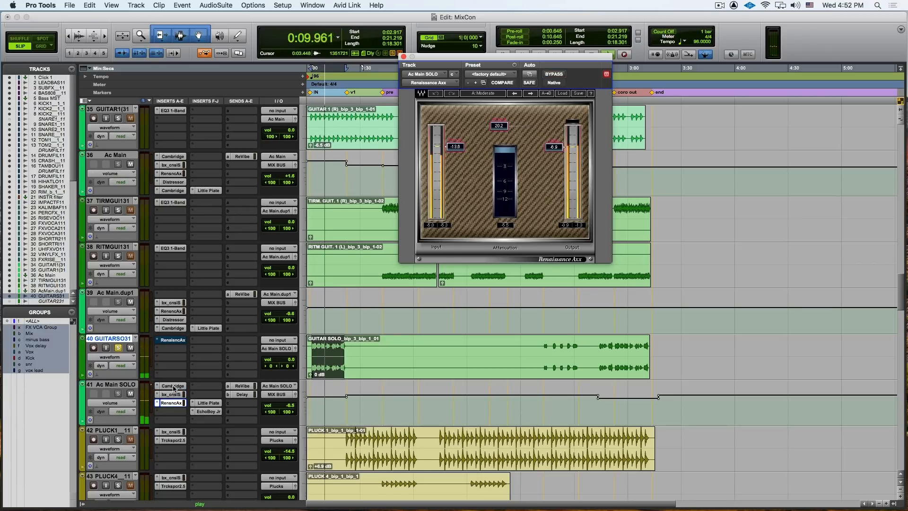
{"action": "left_click", "coordinate": [176, 340], "text": "super"}
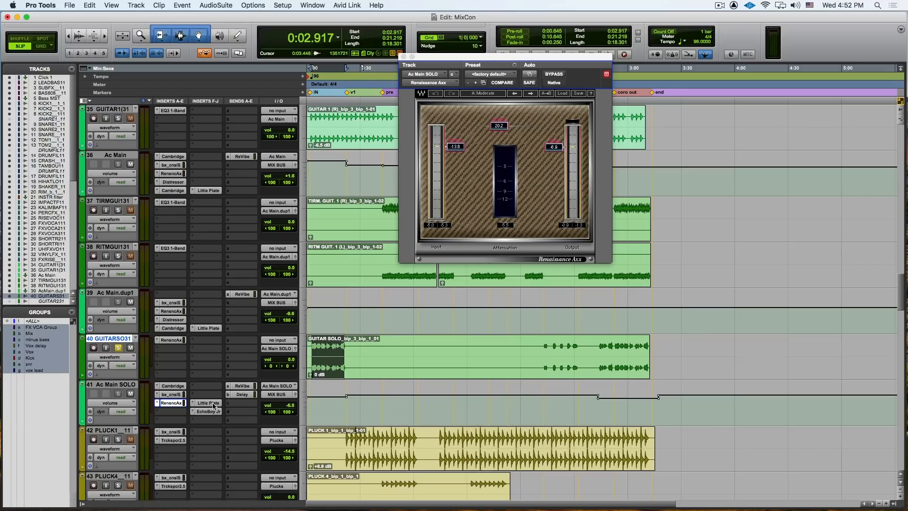
Inspect Ac Main SOLO's Little Plate, EchoBoy Jr. and ReVibe send, close the send fader, and show the pluck and lead vocal tracks
{"action": "left_click", "coordinate": [213, 403]}
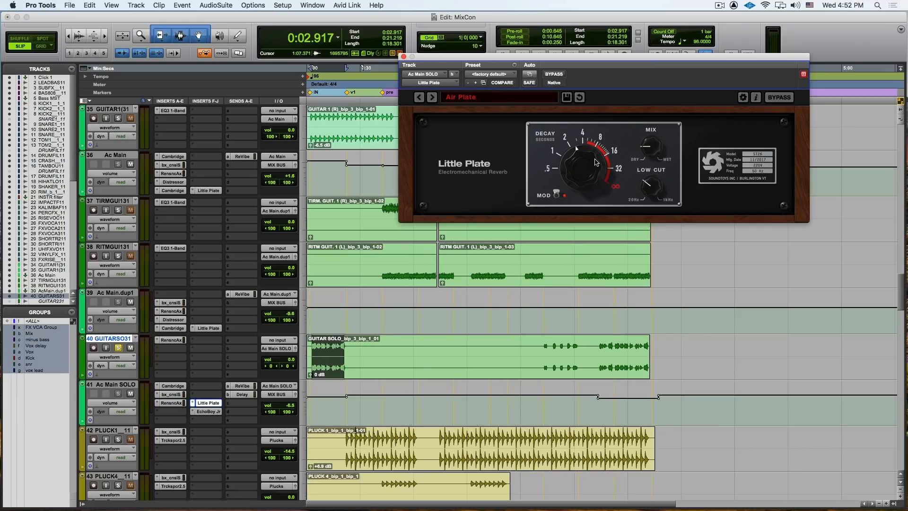
{"action": "left_click", "coordinate": [200, 412]}
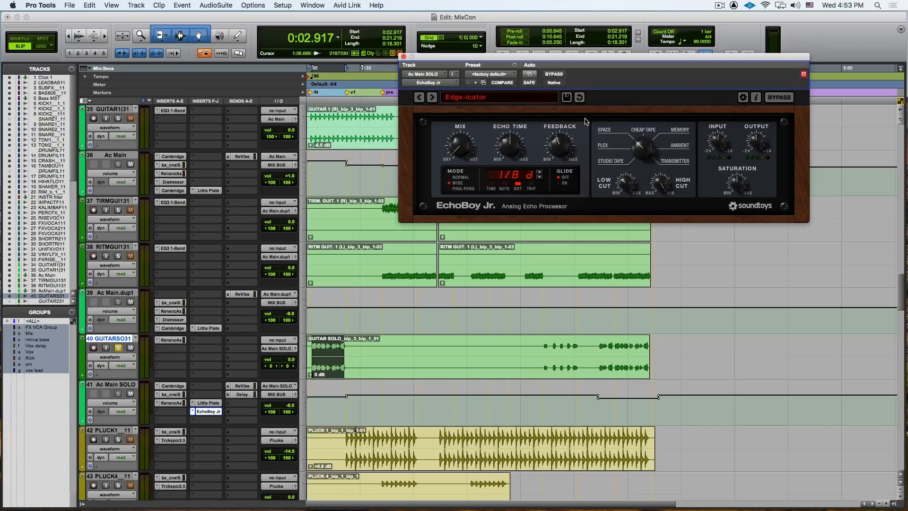
{"action": "left_click", "coordinate": [212, 403]}
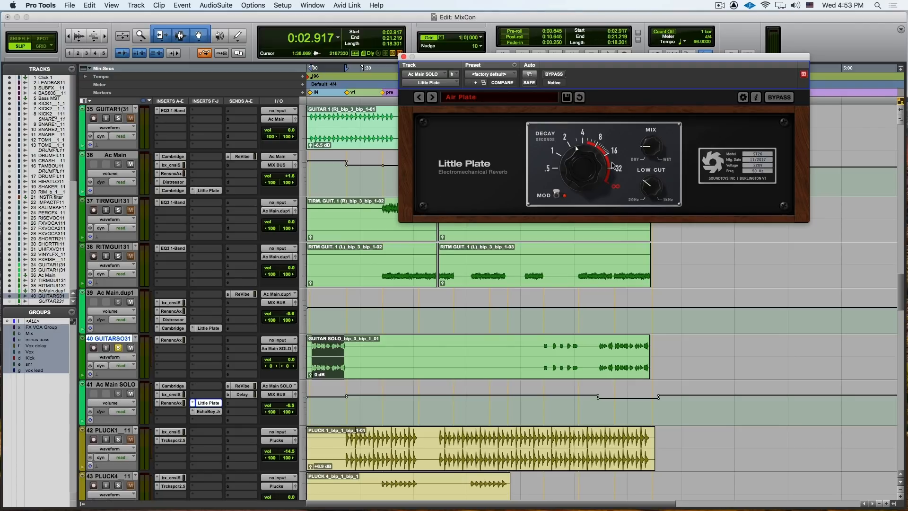
{"action": "left_click", "coordinate": [242, 386]}
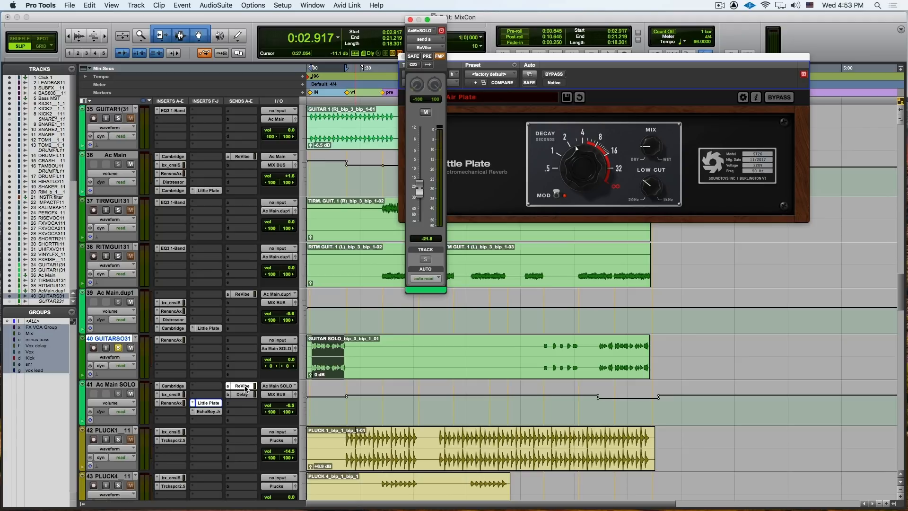
{"action": "left_click", "coordinate": [246, 388]}
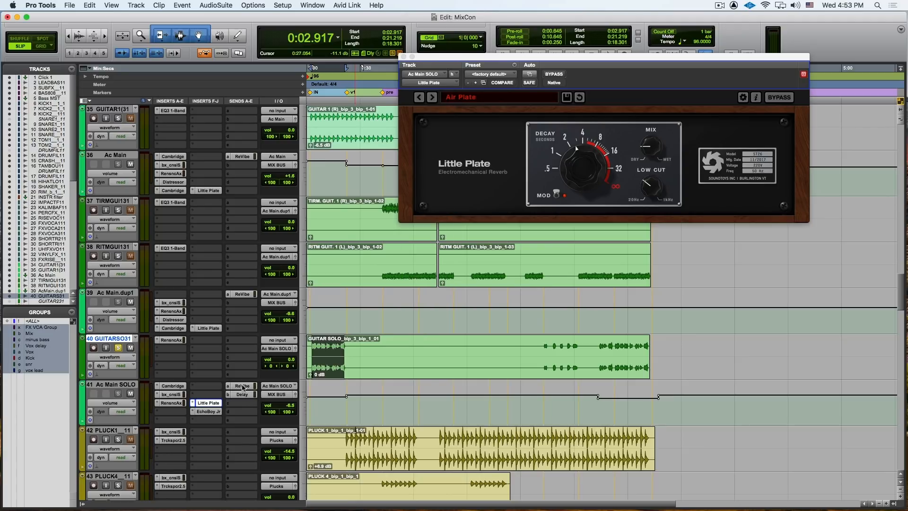
{"action": "scroll", "coordinate": [243, 399], "scroll_direction": "down", "scroll_amount": 15}
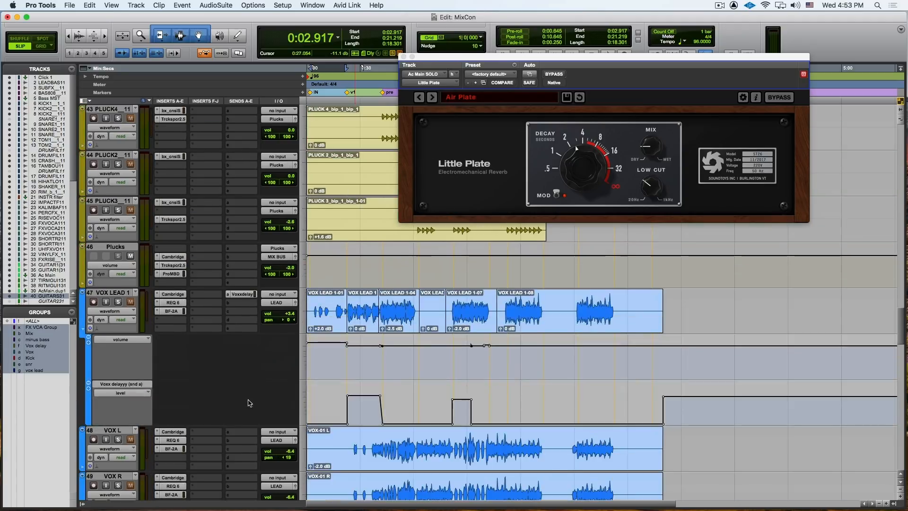
Play the soloed guitar with Ac Main SOLO's Little Plate, EchoBoy Jr. and ReVibe and Delay sends turned off, and turn them back on
{"action": "scroll", "coordinate": [146, 413], "scroll_direction": "down", "scroll_amount": 4}
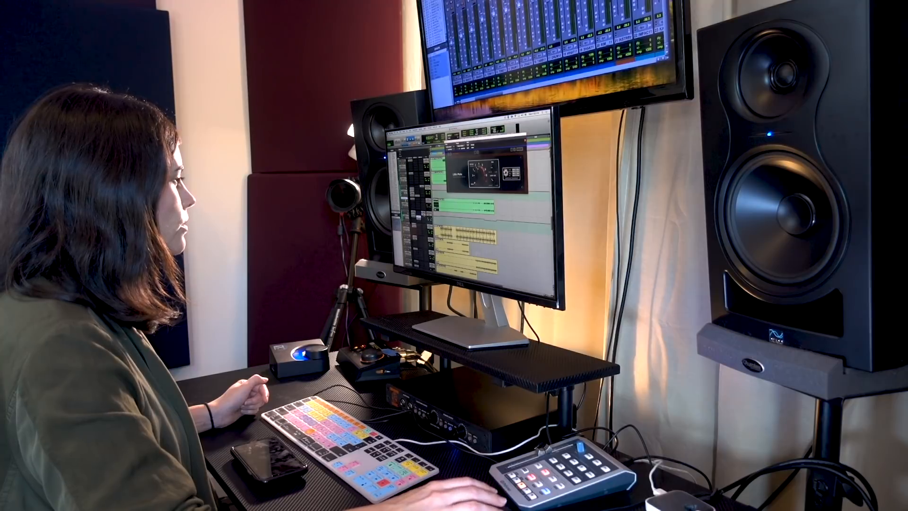
{"action": "left_click", "coordinate": [175, 385]}
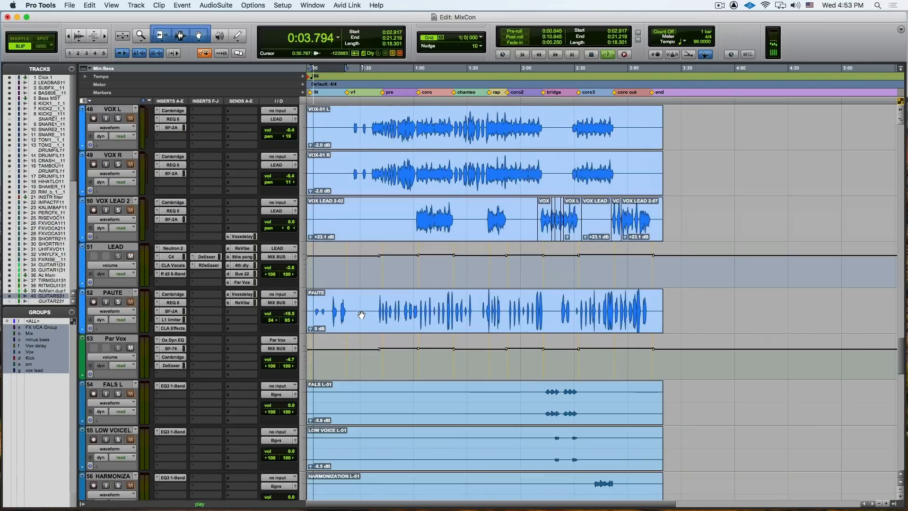
{"action": "scroll", "coordinate": [358, 314], "scroll_direction": "up", "scroll_amount": 10}
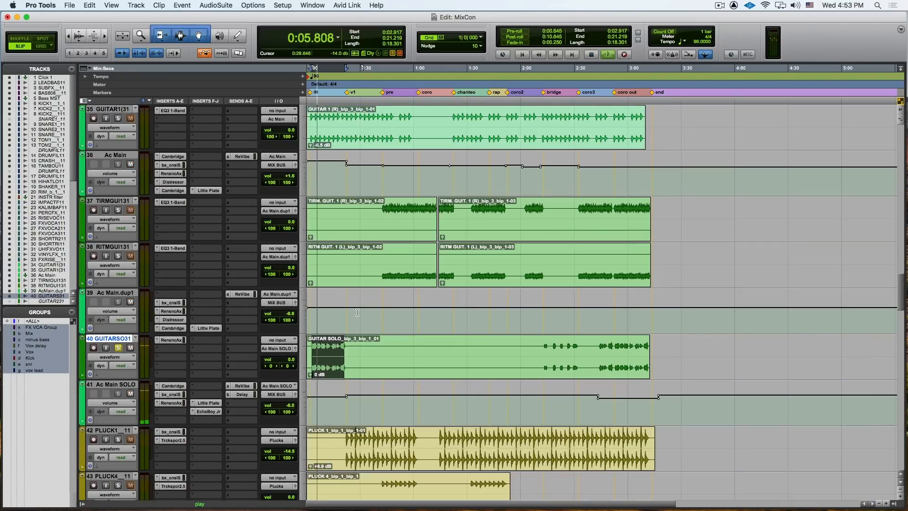
{"action": "left_click", "coordinate": [209, 403], "text": "super"}
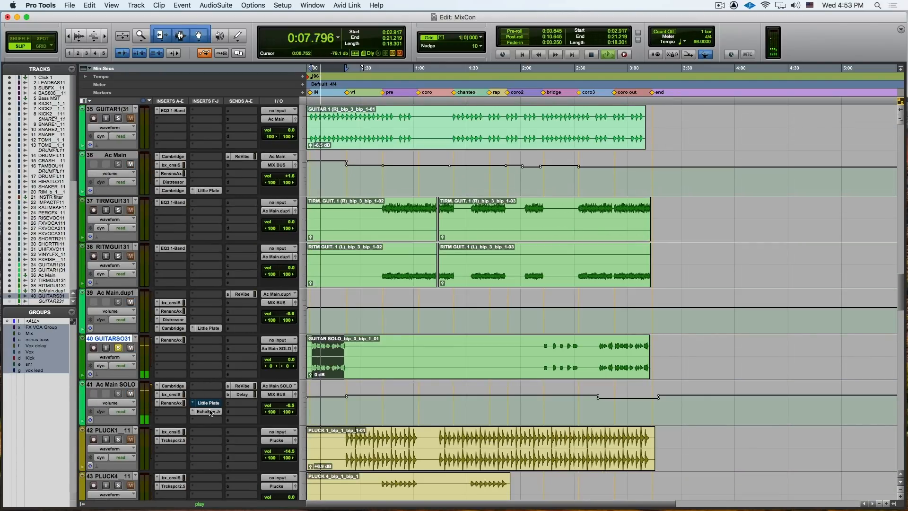
{"action": "left_click", "coordinate": [210, 412], "text": "super"}
{"action": "left_click", "coordinate": [246, 395], "text": "super"}
{"action": "left_click", "coordinate": [246, 387], "text": "super"}
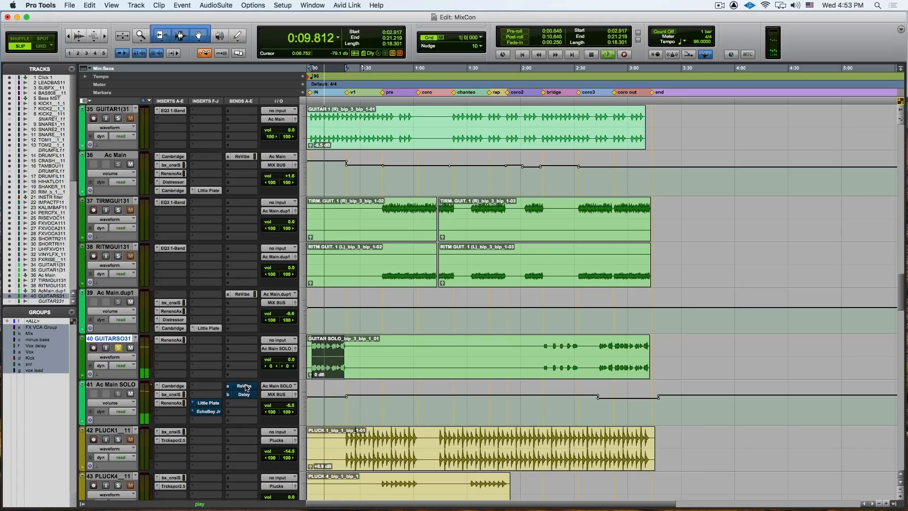
{"action": "left_click", "coordinate": [246, 386], "text": "super"}
{"action": "left_click", "coordinate": [245, 396], "text": "super"}
{"action": "left_click", "coordinate": [208, 403], "text": "super"}
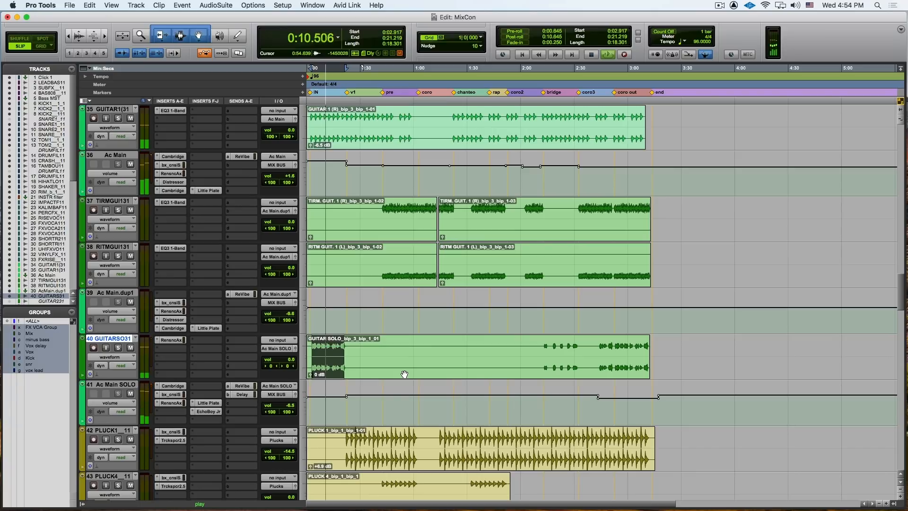
Keep playing the guitar section while looking over the pluck tracks below it, and stop playback
{"action": "scroll", "coordinate": [389, 399], "scroll_direction": "down", "scroll_amount": 5}
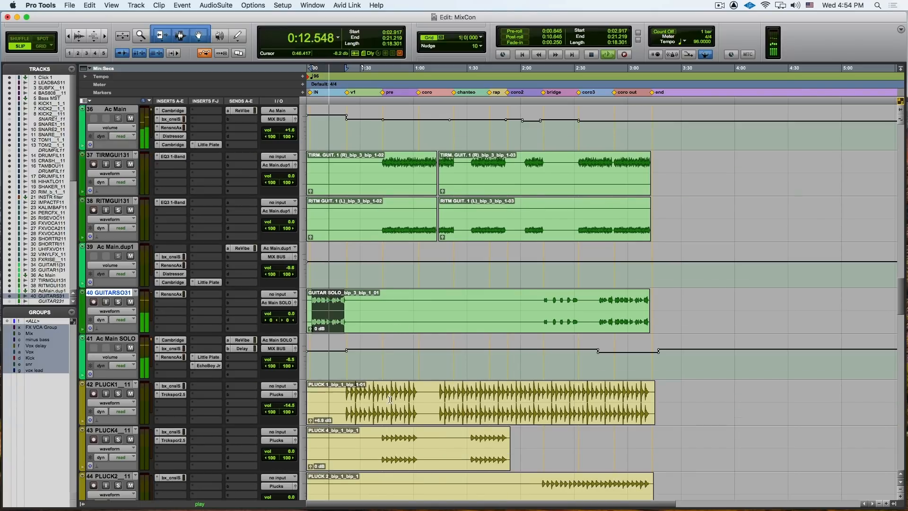
{"action": "scroll", "coordinate": [390, 399], "scroll_direction": "up", "scroll_amount": 1}
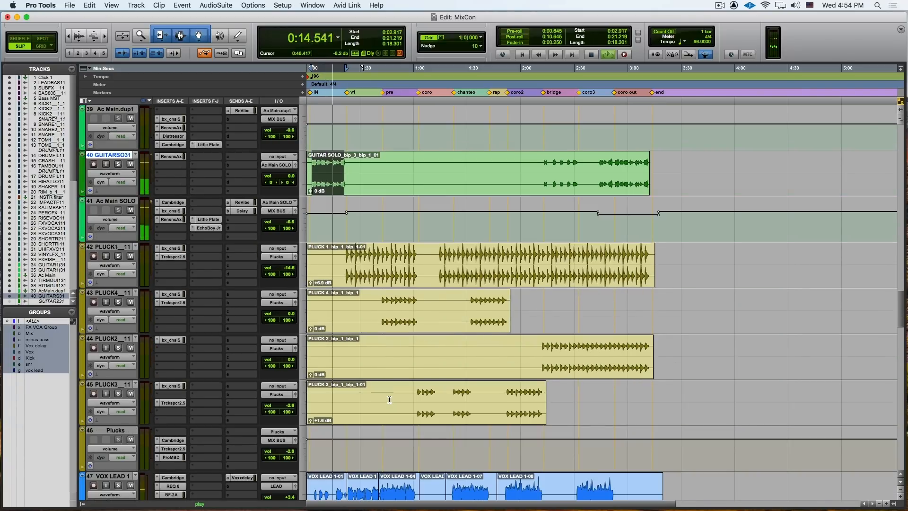
{"action": "scroll", "coordinate": [390, 399], "scroll_direction": "down", "scroll_amount": 1}
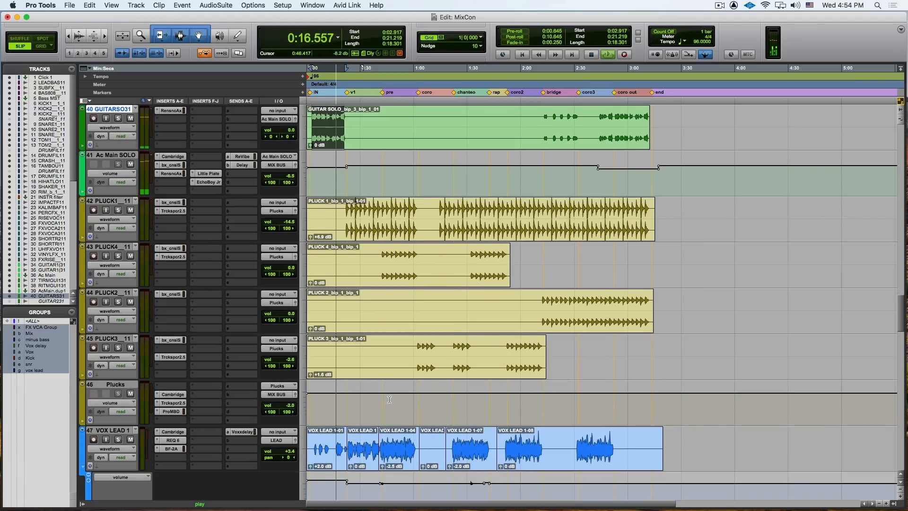
{"action": "key", "text": "space"}
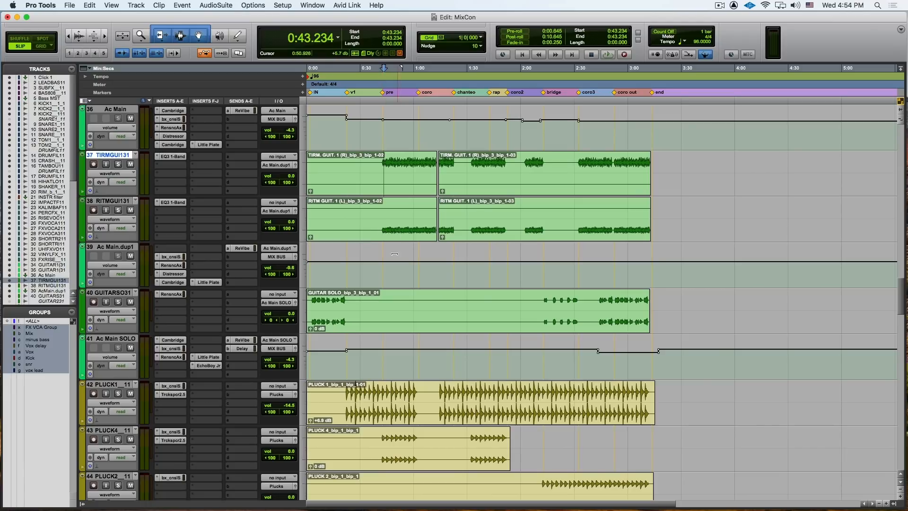
Inspect the bx_console SSL 9000 J, Renaissance Axx and Distressor settings on Ac Main.dup1
{"action": "left_click", "coordinate": [165, 259]}
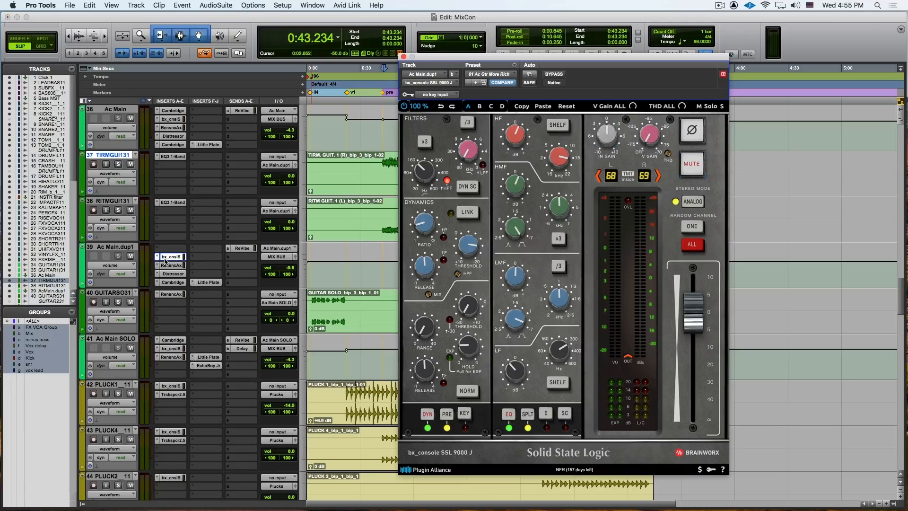
{"action": "left_click", "coordinate": [171, 266]}
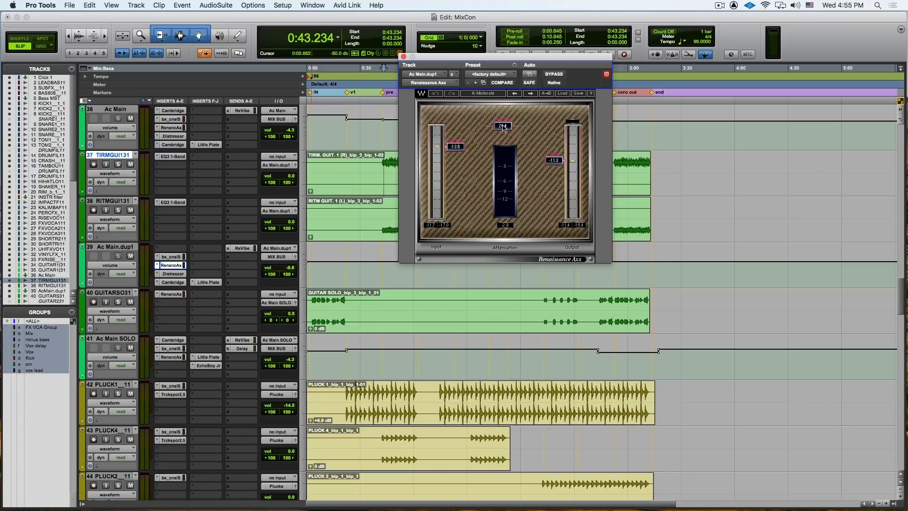
{"action": "left_click", "coordinate": [173, 274]}
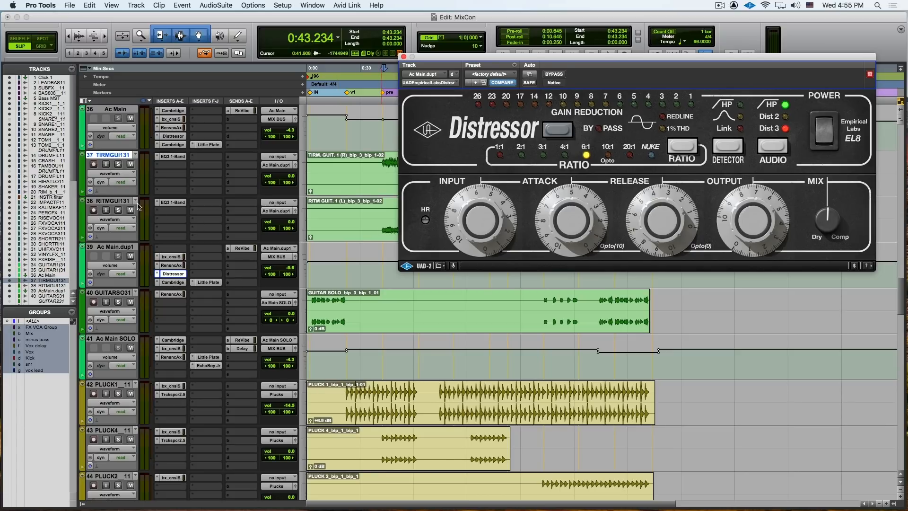
Play the TIRMGUI131 and RITMGUI131 guitars soloed from 0:43.234, compare one against both, and unsolo them to hear the full mix
{"action": "left_click", "coordinate": [118, 210]}
{"action": "left_click", "coordinate": [118, 164]}
{"action": "key", "text": "space"}
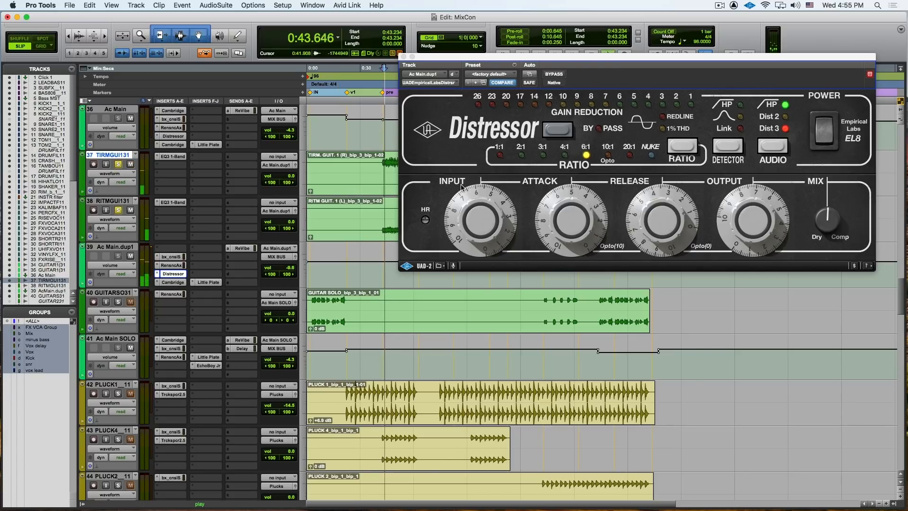
{"action": "left_click", "coordinate": [118, 210]}
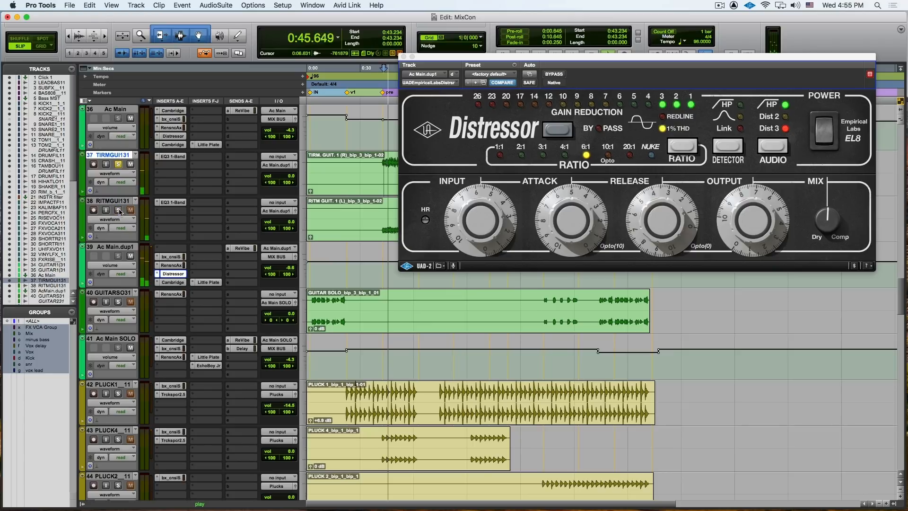
{"action": "left_click", "coordinate": [119, 211]}
{"action": "left_click", "coordinate": [119, 164]}
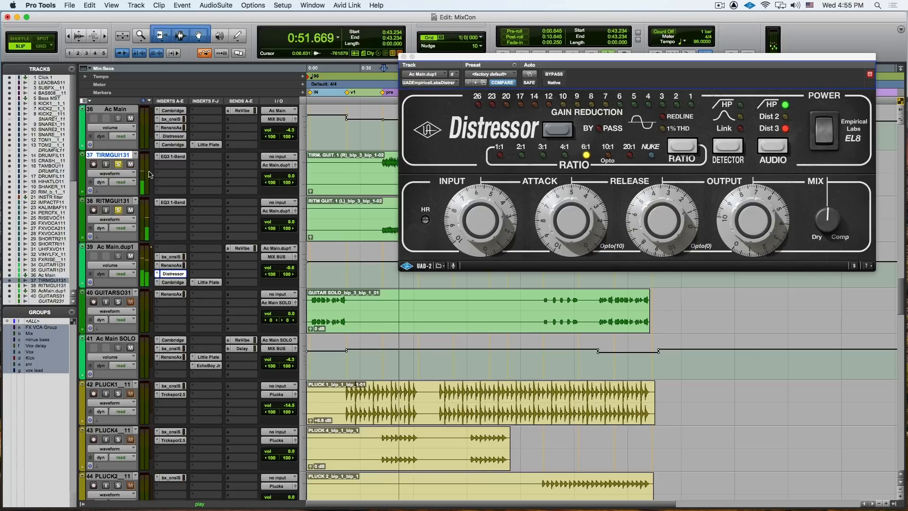
{"action": "left_click", "coordinate": [119, 210]}
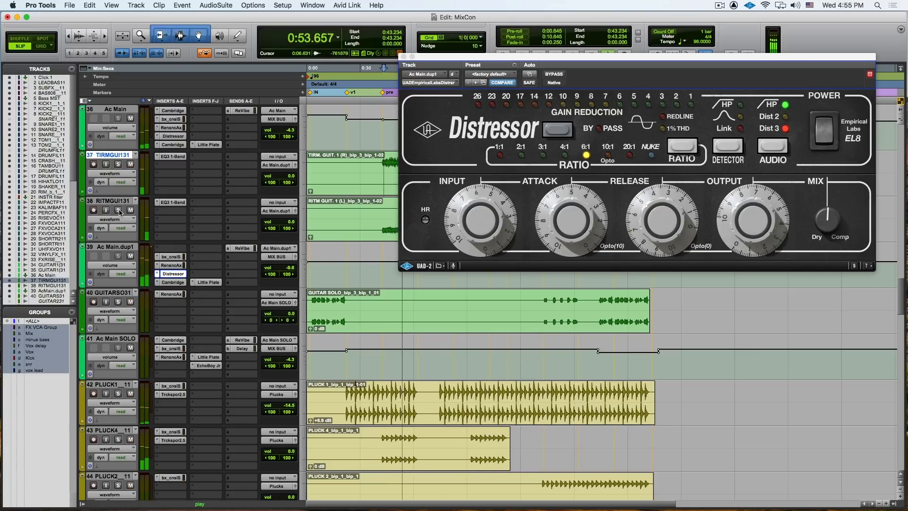
Bypass Ac Main.dup1's bx_console, Renaissance Axx, Distressor and Cambridge during playback and re-enable them one by one
{"action": "left_click_drag", "start_coordinate": [173, 284], "coordinate": [174, 259]}
{"action": "left_click", "coordinate": [173, 257], "text": "super"}
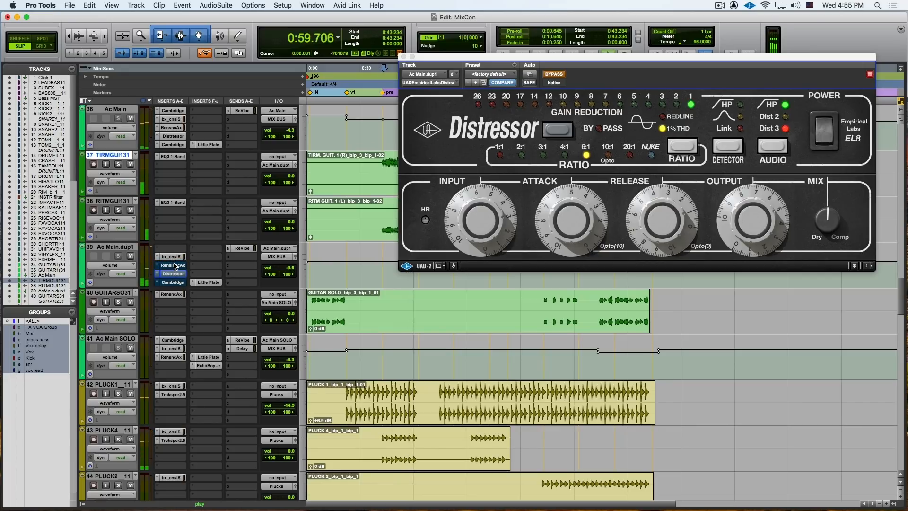
{"action": "left_click", "coordinate": [174, 265], "text": "super"}
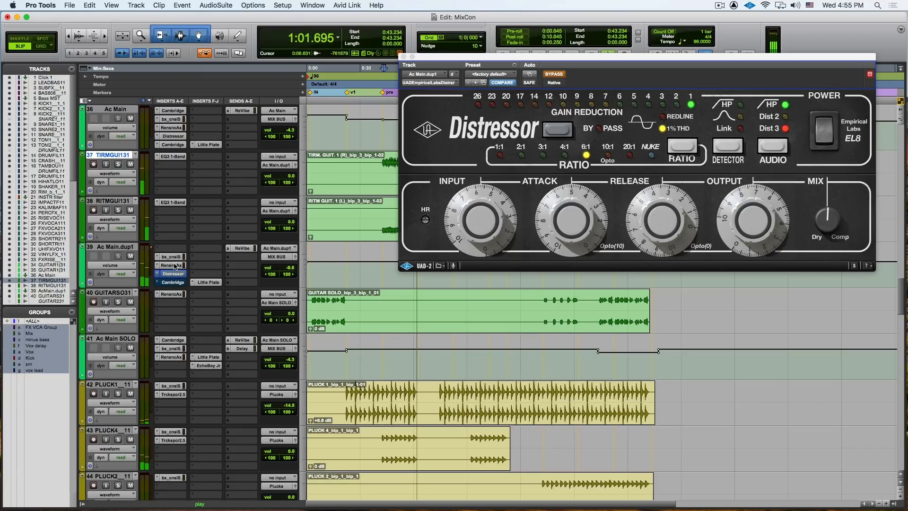
{"action": "left_click", "coordinate": [173, 274], "text": "super"}
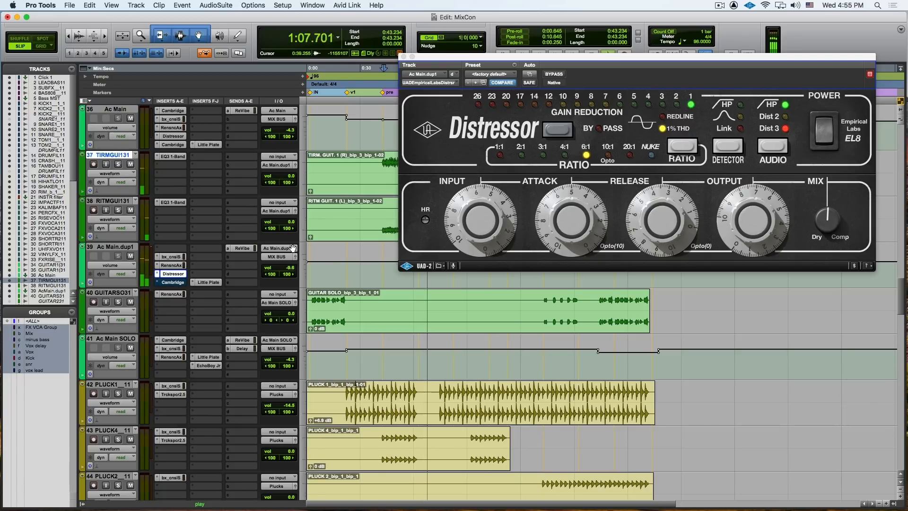
{"action": "left_click", "coordinate": [173, 283], "text": "super"}
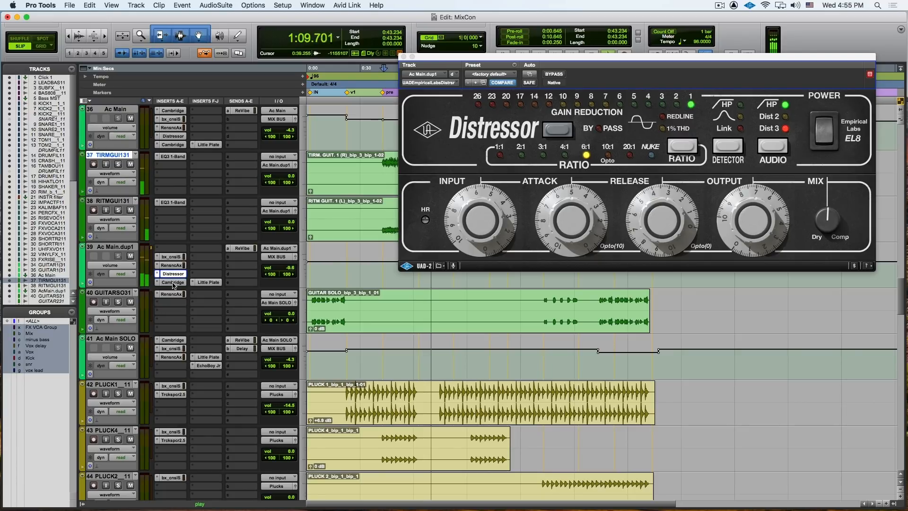
Inspect the Cambridge equaliser on Ac Main.dup1, stop playback, and show the pluck tracks
{"action": "left_click", "coordinate": [173, 282]}
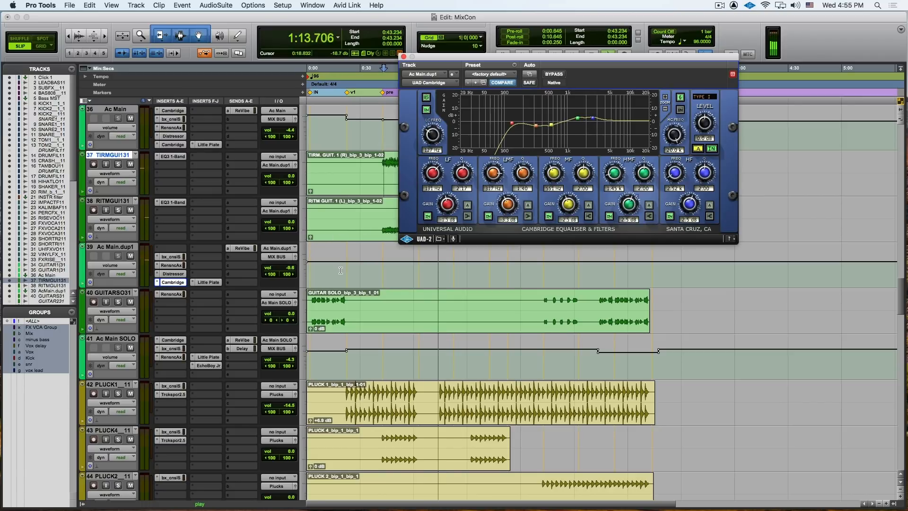
{"action": "key", "text": "space"}
{"action": "scroll", "coordinate": [340, 271], "scroll_direction": "down", "scroll_amount": 4}
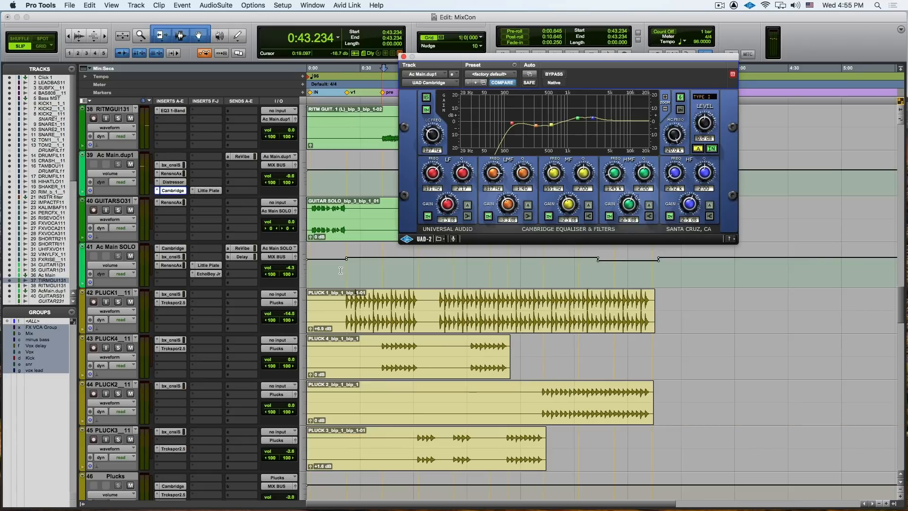
{"action": "scroll", "coordinate": [340, 270], "scroll_direction": "down", "scroll_amount": 2}
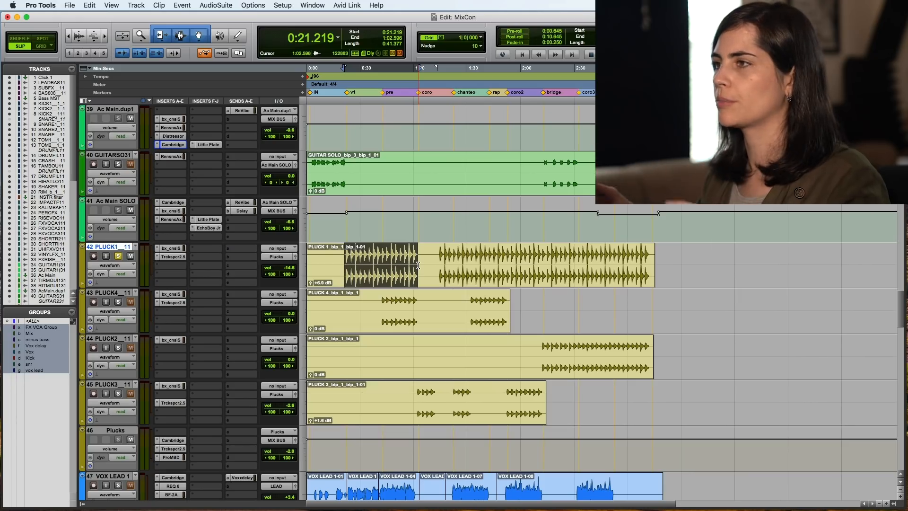
Play the selected part of the soloed PLUCK1 track, and add PLUCK4 to the solo for playback from 0:42.438
{"action": "key", "text": "space"}
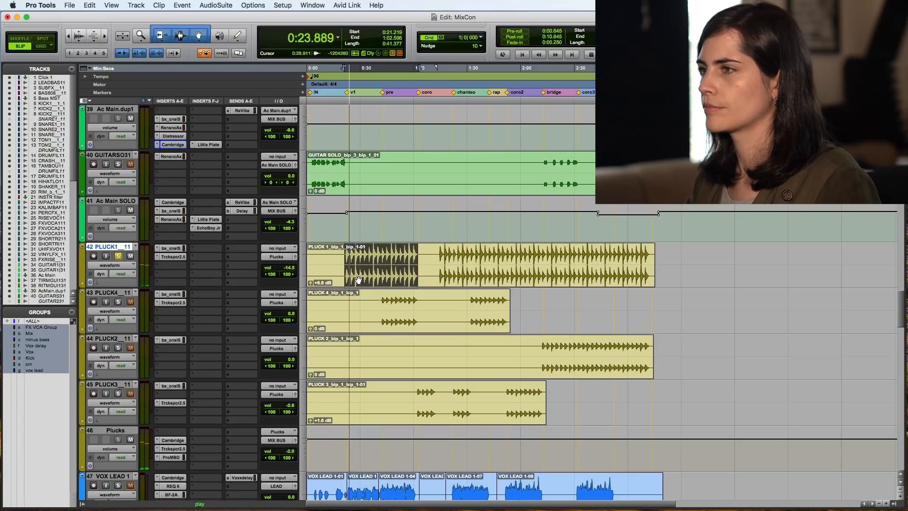
{"action": "key", "text": "space"}
{"action": "left_click", "coordinate": [382, 302]}
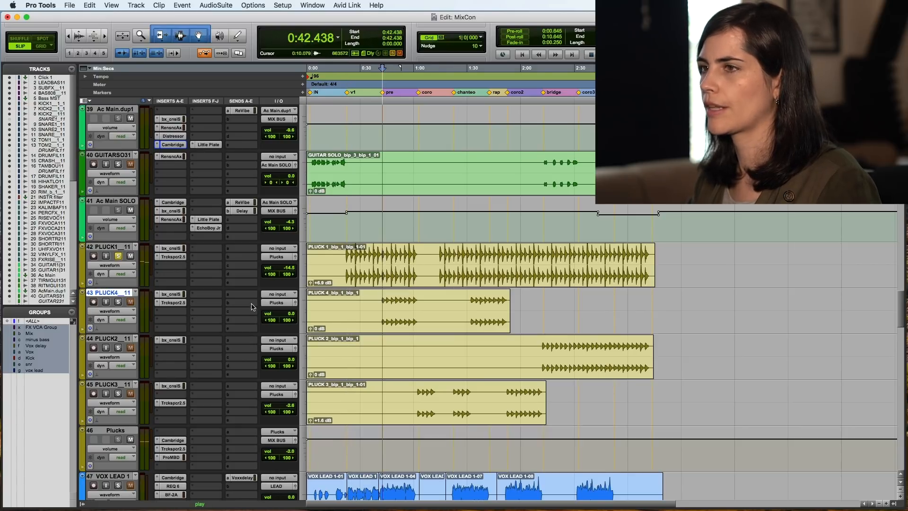
{"action": "left_click", "coordinate": [119, 302]}
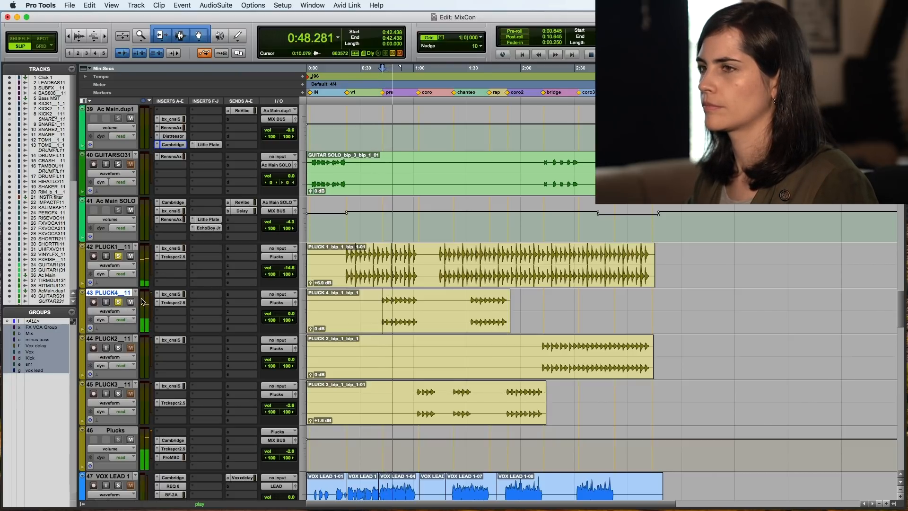
{"action": "scroll", "coordinate": [210, 412], "scroll_direction": "down", "scroll_amount": 1}
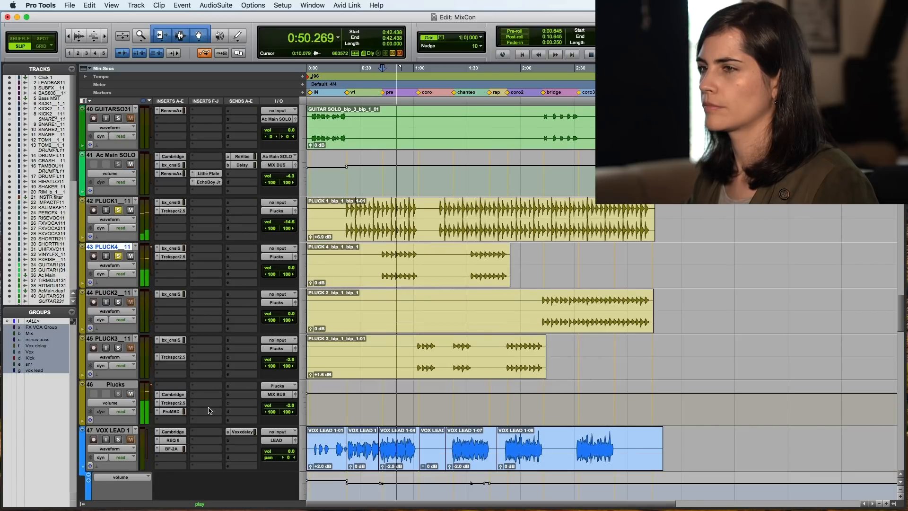
{"action": "key", "text": "space"}
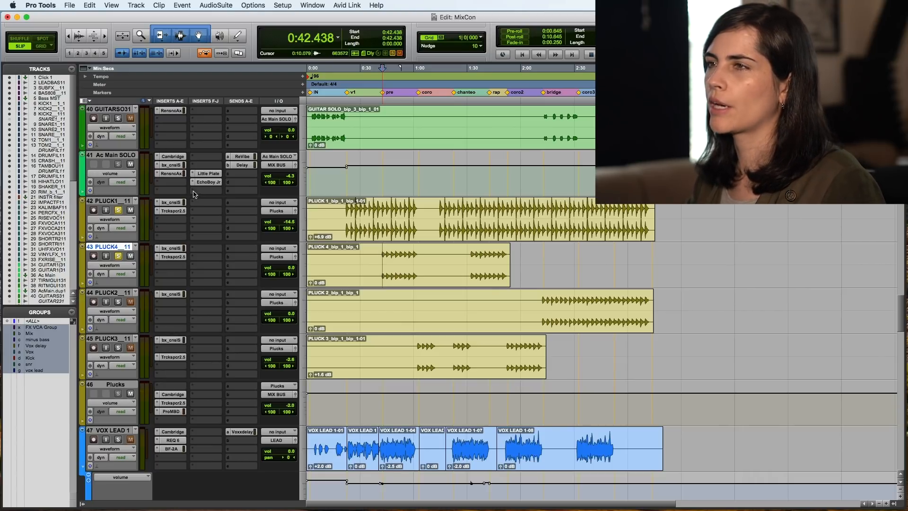
Inspect the bx_console SSL 9000 J and Trackspacer 2.5 settings on PLUCK1
{"action": "left_click", "coordinate": [171, 202]}
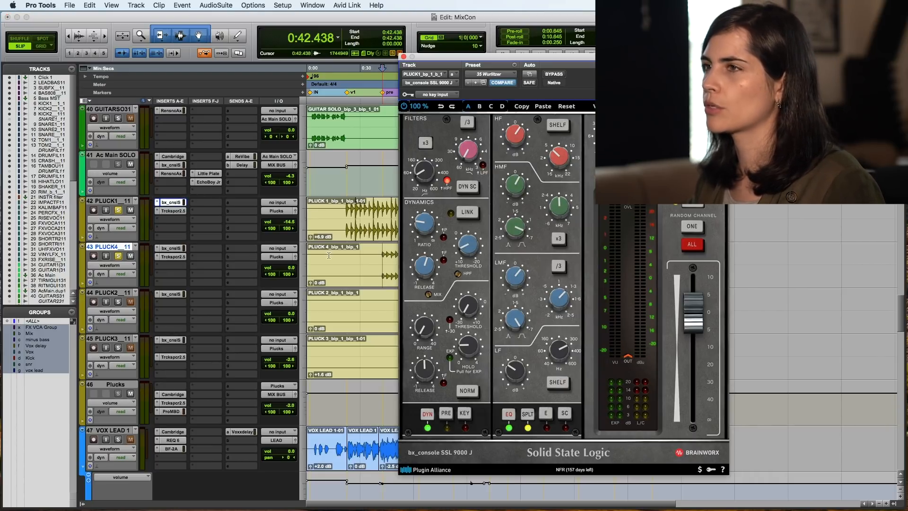
{"action": "left_click", "coordinate": [171, 212]}
{"action": "left_click", "coordinate": [172, 211]}
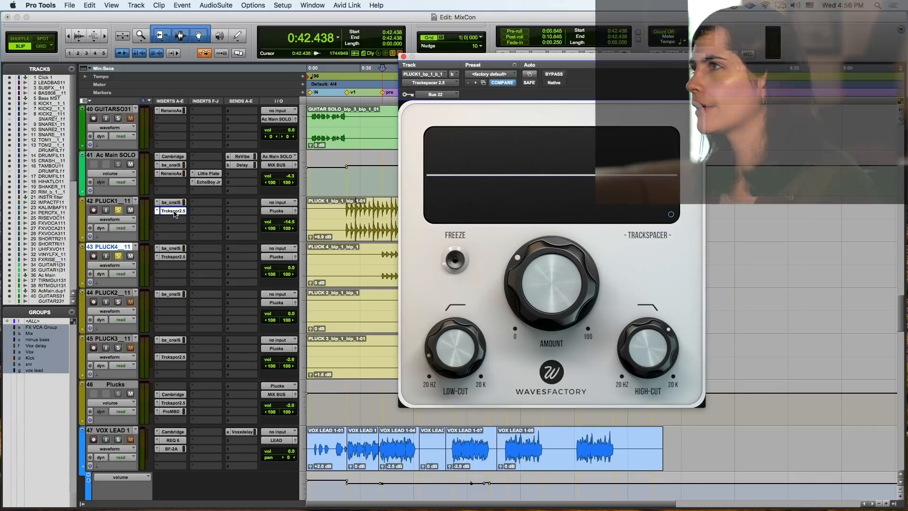
Check the LEAD vocal bus's Bus 22 send that feeds Trackspacer, close its fader, and return to the pluck tracks
{"action": "scroll", "coordinate": [252, 326], "scroll_direction": "down", "scroll_amount": 6}
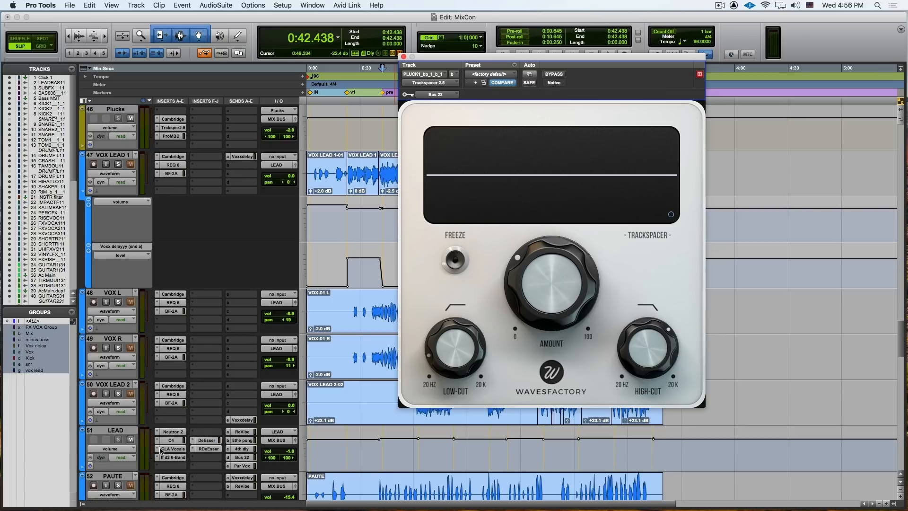
{"action": "left_click", "coordinate": [242, 459]}
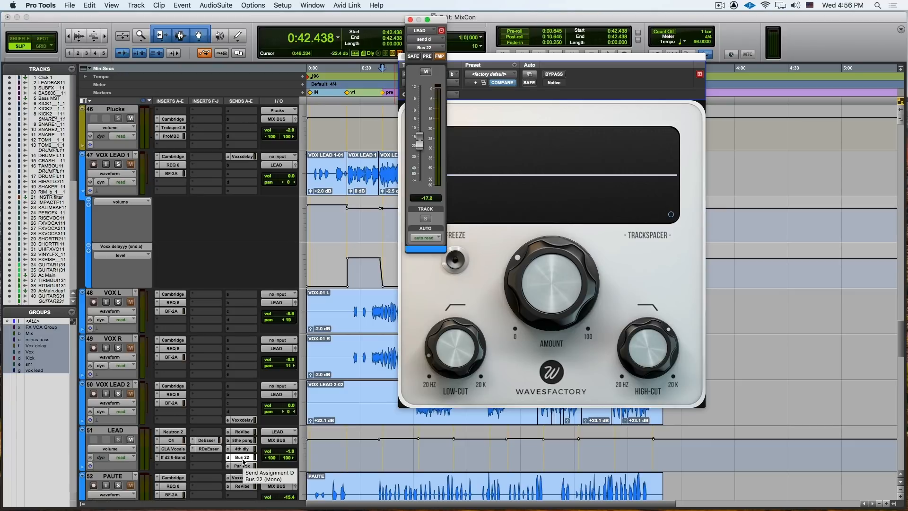
{"action": "left_click", "coordinate": [409, 19]}
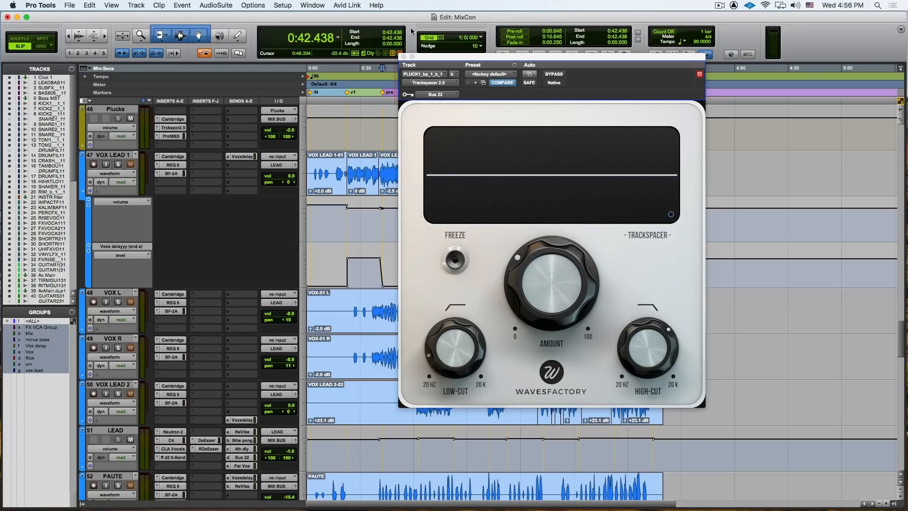
{"action": "mouse_move", "coordinate": [564, 258]}
{"action": "scroll", "coordinate": [308, 238], "scroll_direction": "up", "scroll_amount": 10}
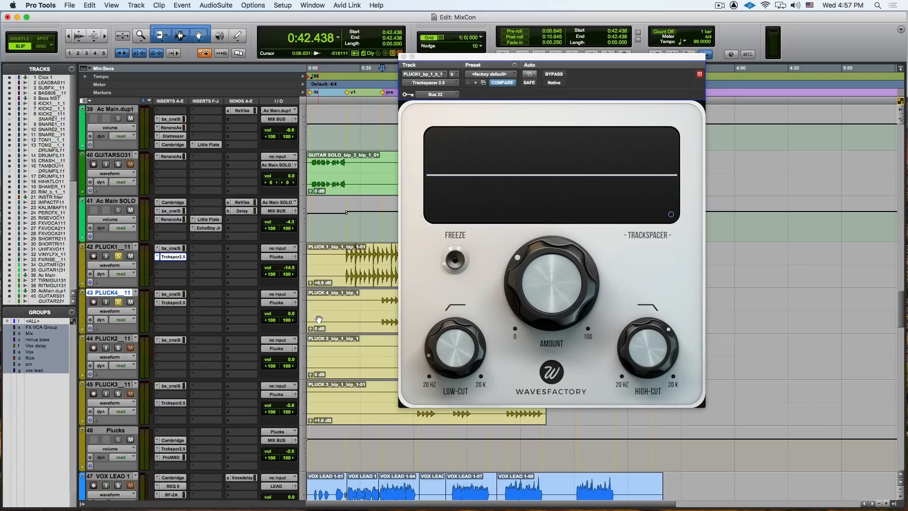
Play the soloed plucks from 0:42.438, adding VOX LEAD 1, VOX L and VOX R to the solo
{"action": "key", "text": "space"}
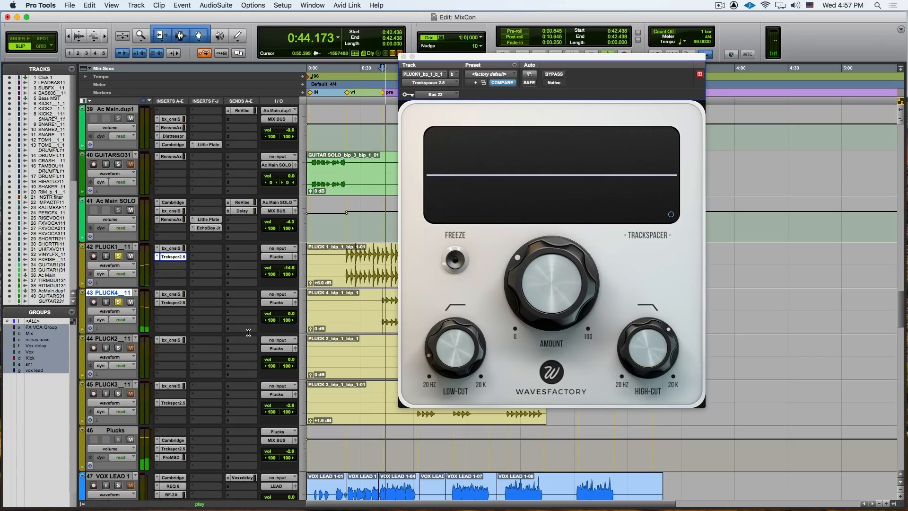
{"action": "scroll", "coordinate": [249, 333], "scroll_direction": "down", "scroll_amount": 5}
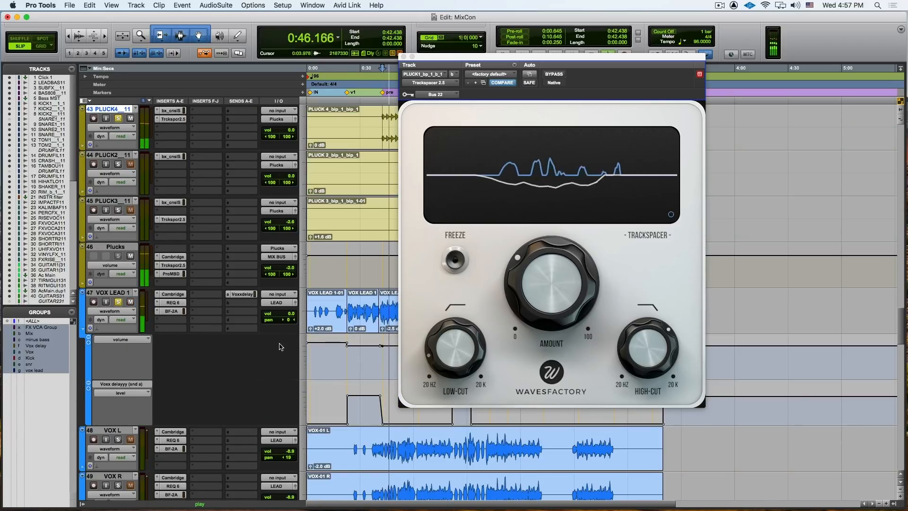
{"action": "scroll", "coordinate": [203, 392], "scroll_direction": "down", "scroll_amount": 2}
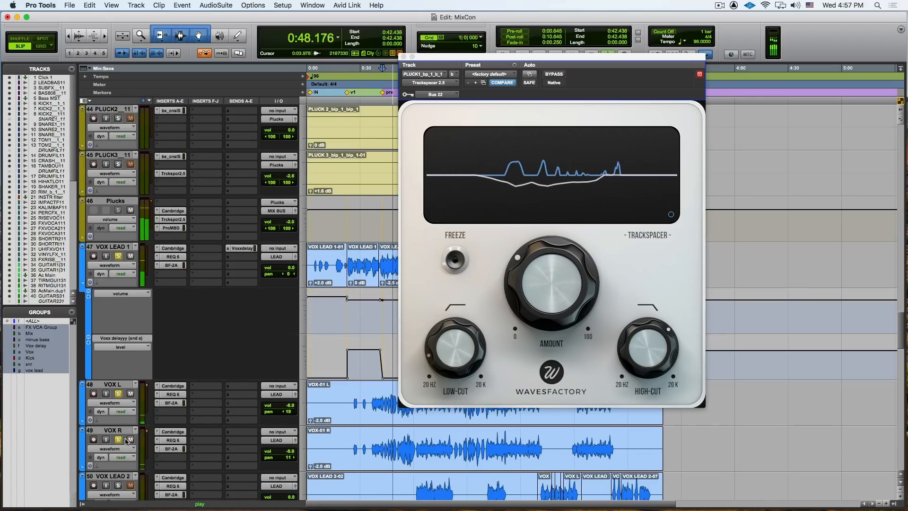
{"action": "scroll", "coordinate": [347, 428], "scroll_direction": "up", "scroll_amount": 2}
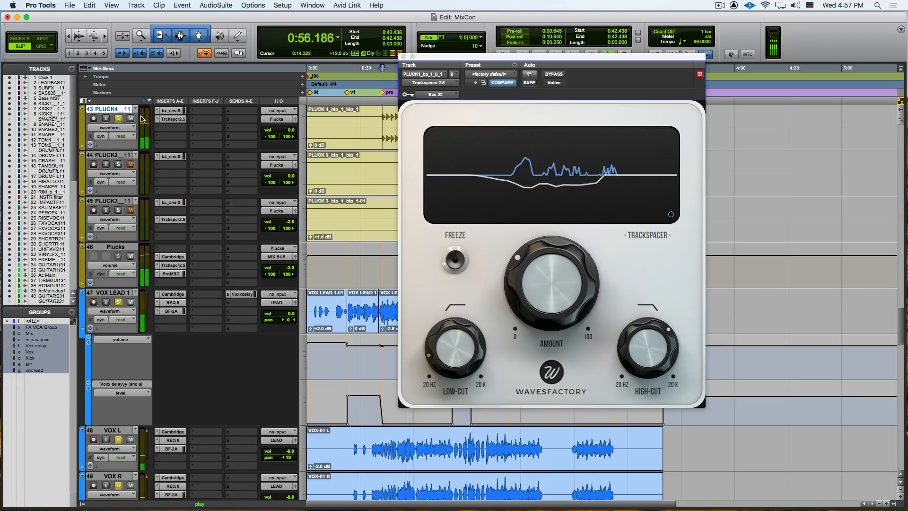
Open Trackspacer 2.5 on PLUCK4, replay from 0:42.438, and compare the sound with the plug-in bypassed and active
{"action": "left_click", "coordinate": [168, 120]}
{"action": "left_click", "coordinate": [168, 121], "text": "super"}
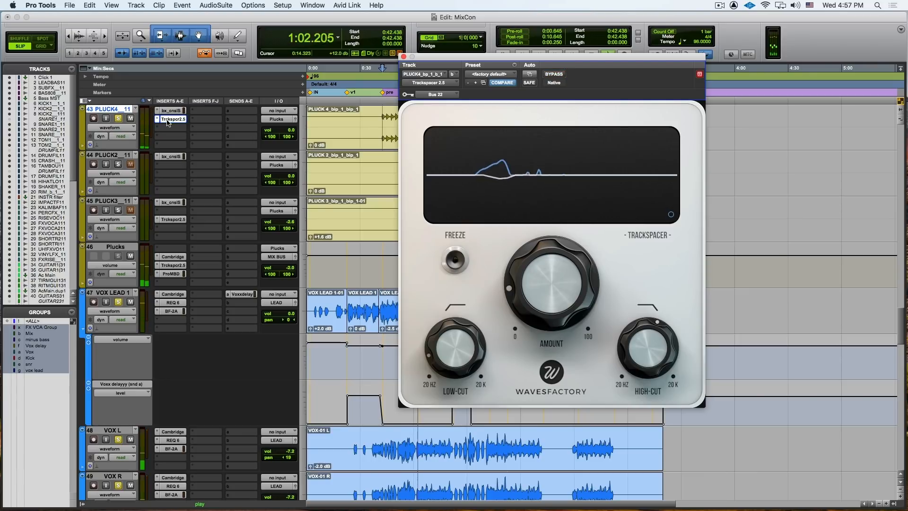
{"action": "key", "text": "space"}
{"action": "key", "text": "space"}
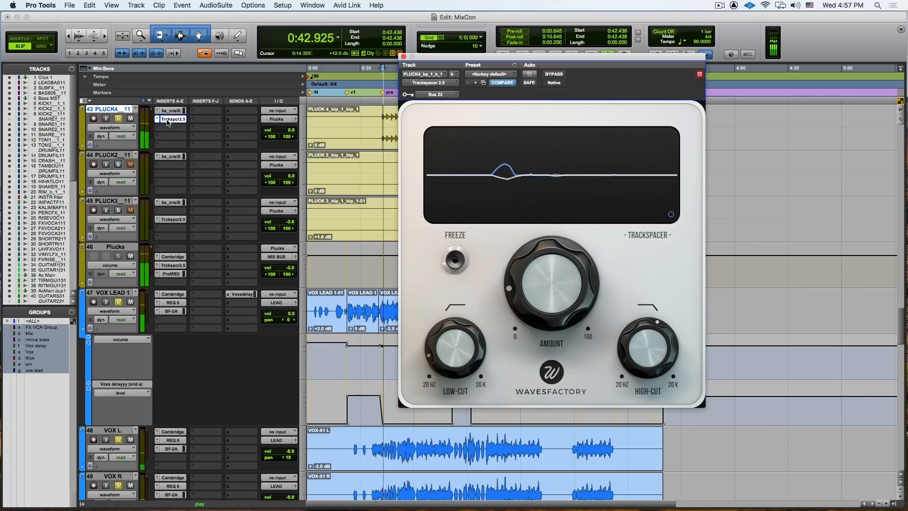
{"action": "left_click", "coordinate": [168, 119], "text": "super"}
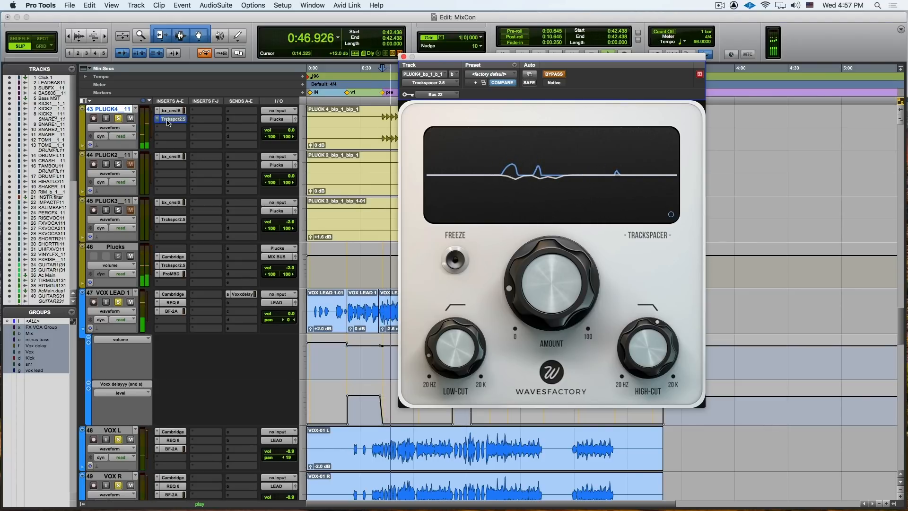
{"action": "left_click", "coordinate": [168, 120], "text": "super"}
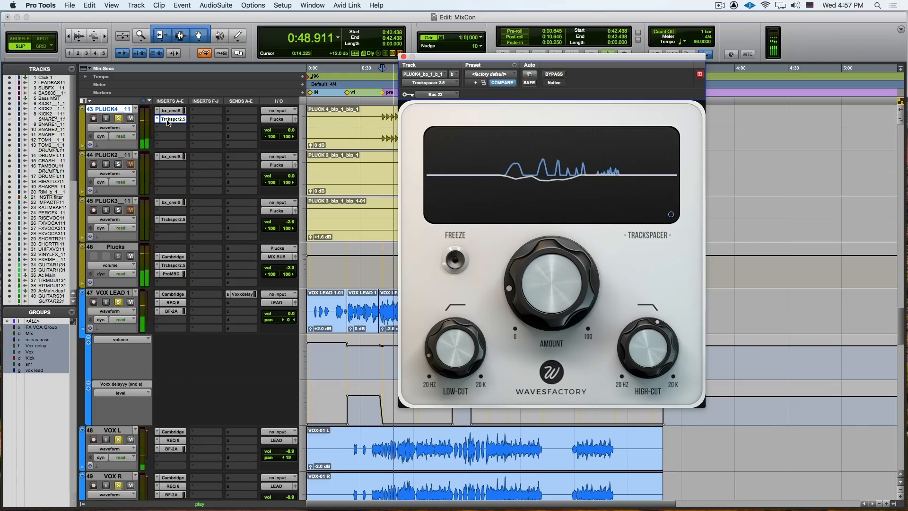
Stop playback and clear the solos on the pluck and vocal tracks
{"action": "scroll", "coordinate": [215, 137], "scroll_direction": "up", "scroll_amount": 3}
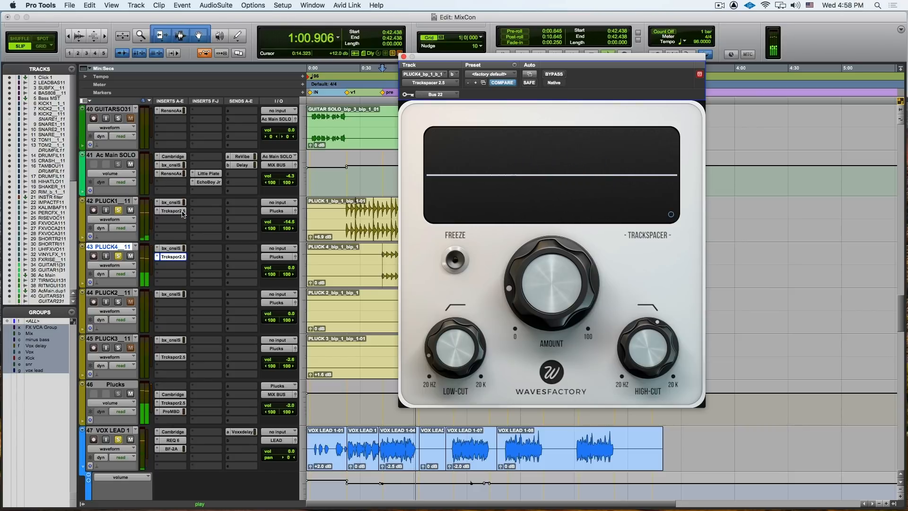
{"action": "key", "text": "space"}
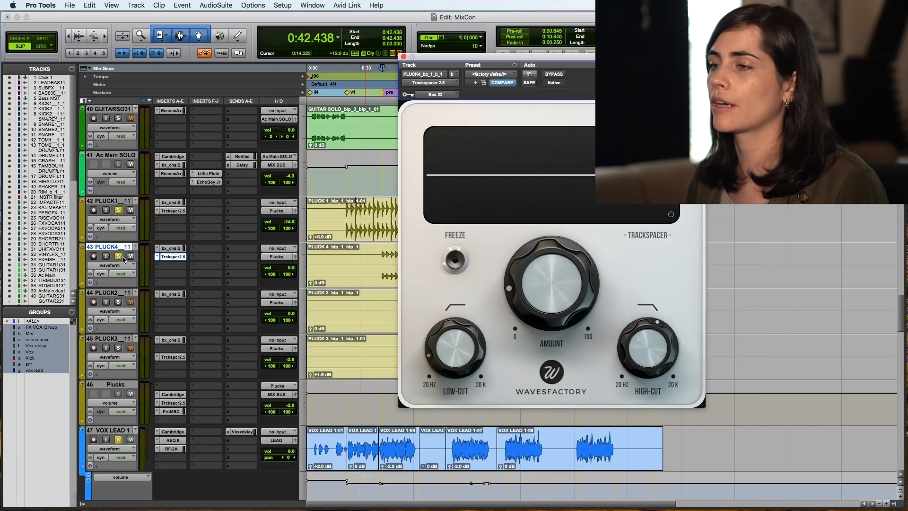
{"action": "left_click", "coordinate": [118, 256]}
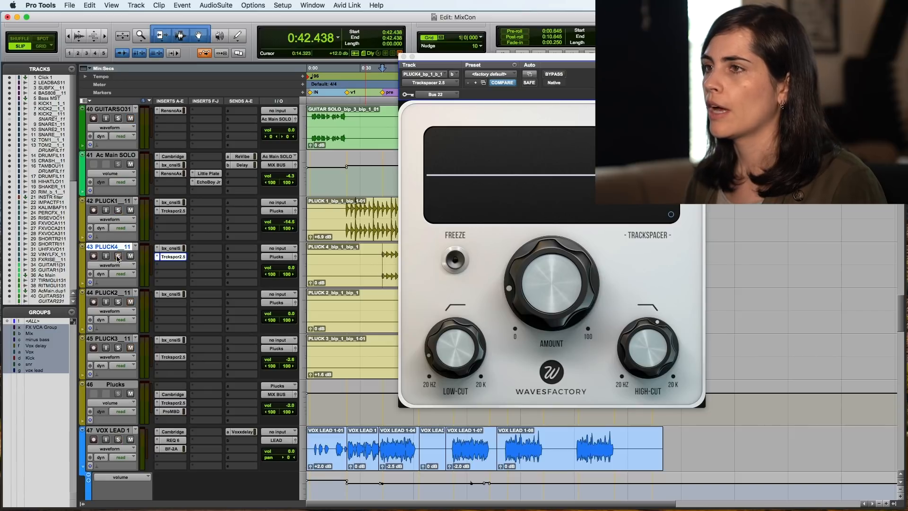
Inspect the Cambridge equaliser and the Par Vox-keyed Trackspacer 2.5 on the Plucks bus
{"action": "left_click", "coordinate": [173, 393]}
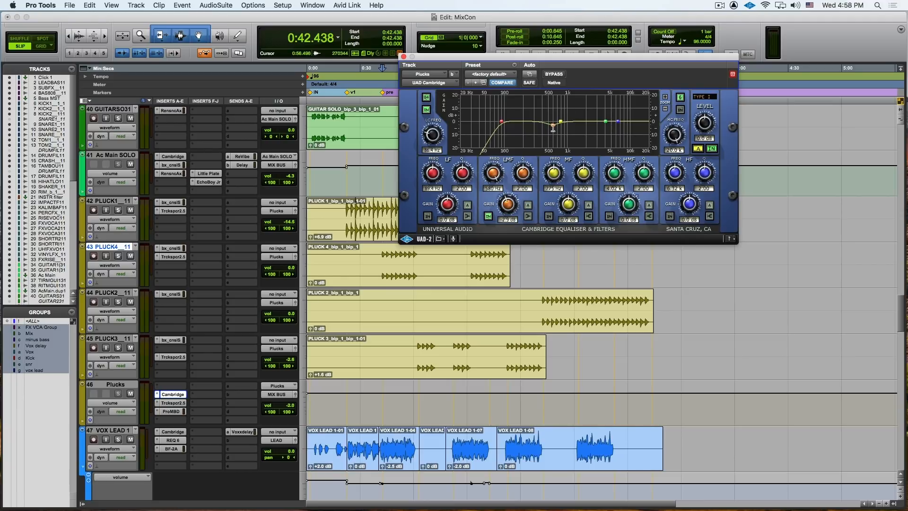
{"action": "left_click", "coordinate": [174, 403]}
{"action": "mouse_move", "coordinate": [530, 304]}
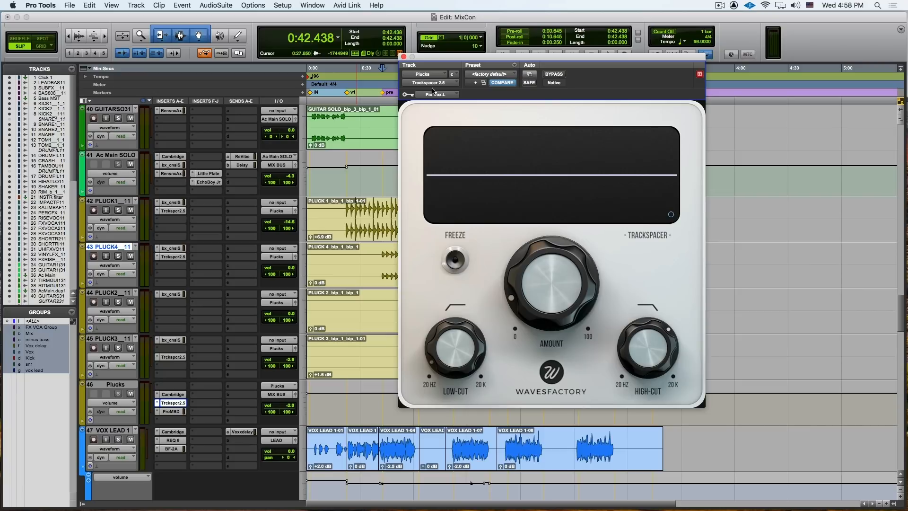
{"action": "scroll", "coordinate": [334, 280], "scroll_direction": "up", "scroll_amount": 2}
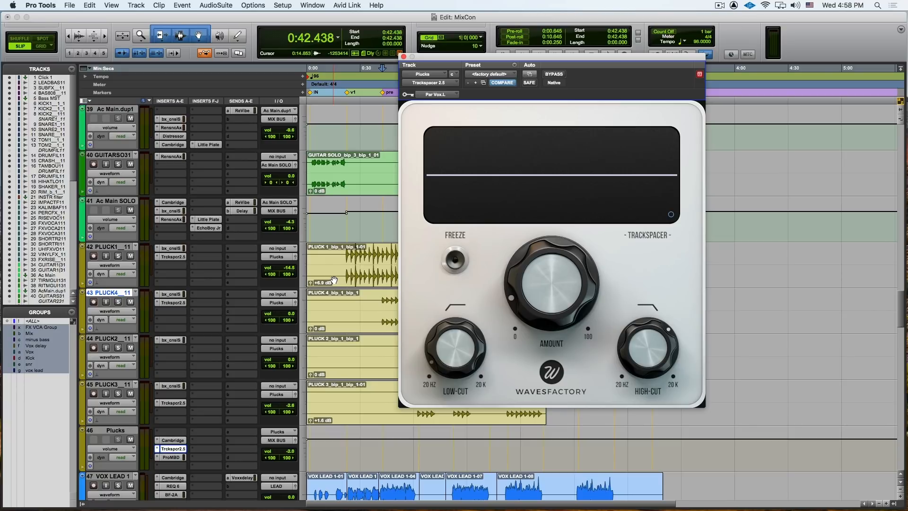
{"action": "scroll", "coordinate": [276, 295], "scroll_direction": "down", "scroll_amount": 2}
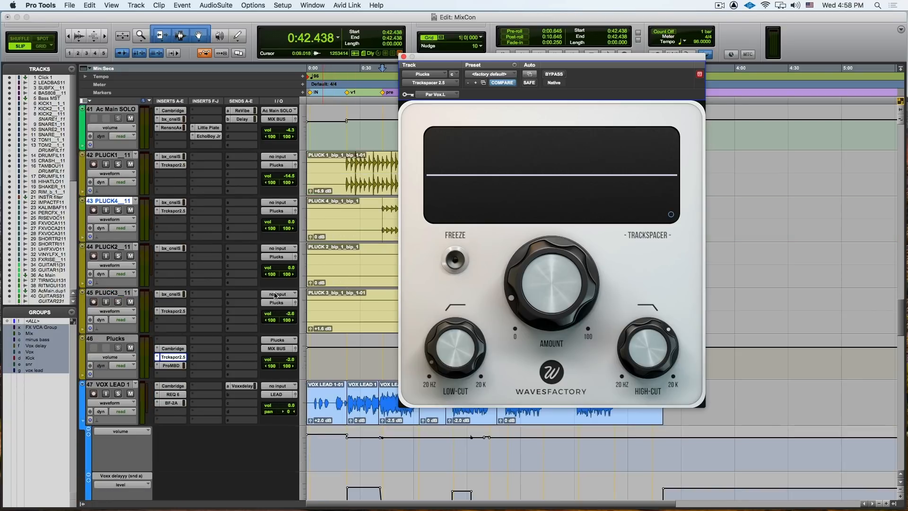
Compare the mix from 0:42.438 with the Plucks bus's Pro Multiband Dynamics bypassed and active, stop playback, and close the plug-in
{"action": "left_click", "coordinate": [172, 365]}
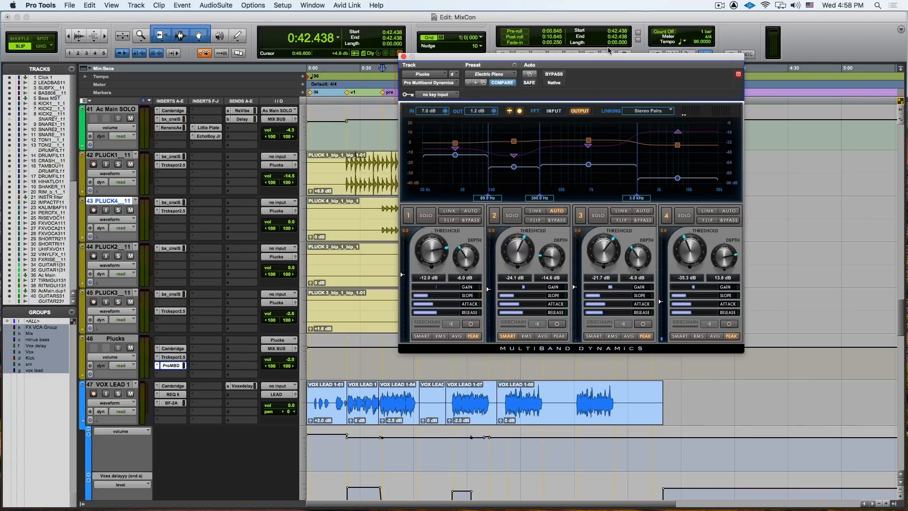
{"action": "left_click_drag", "start_coordinate": [599, 57], "coordinate": [492, 80]}
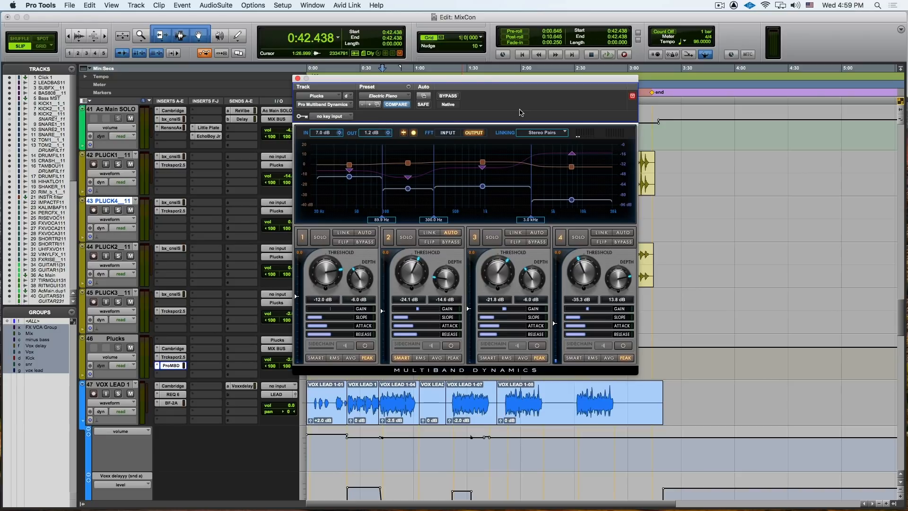
{"action": "key", "text": "space"}
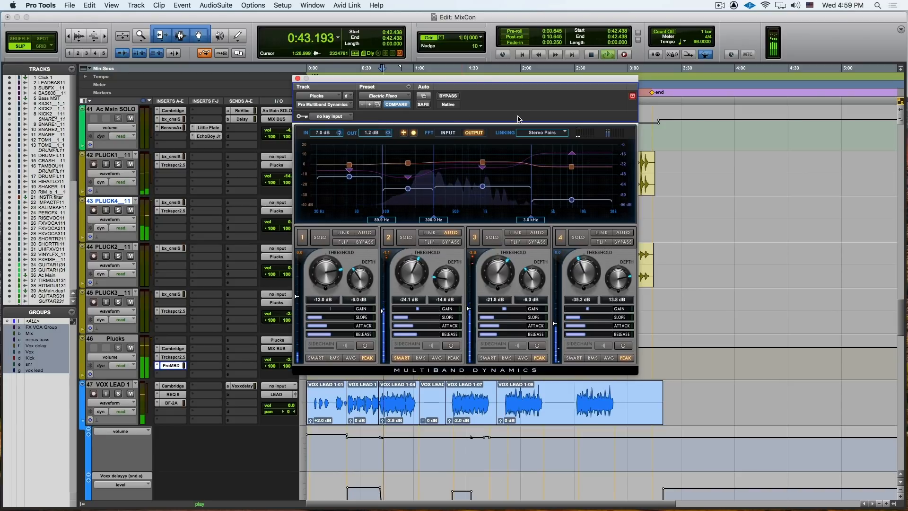
{"action": "left_click", "coordinate": [449, 96]}
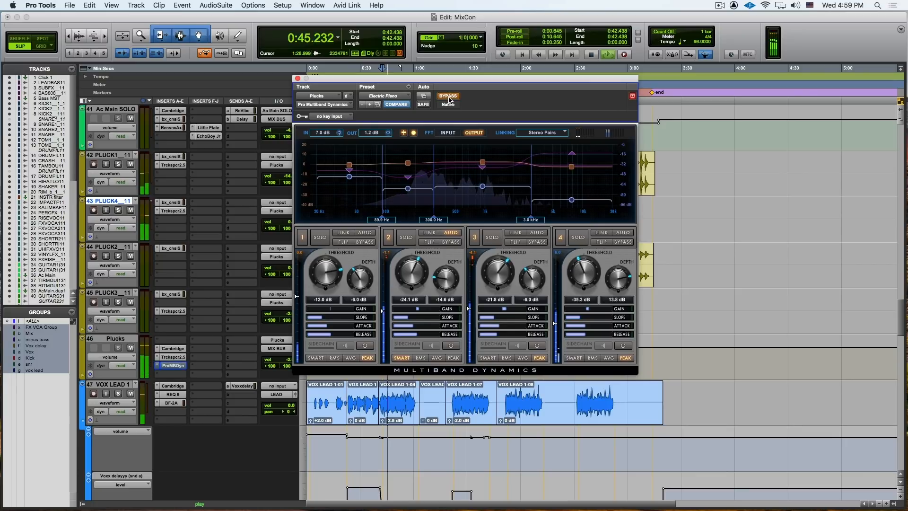
{"action": "left_click", "coordinate": [448, 96]}
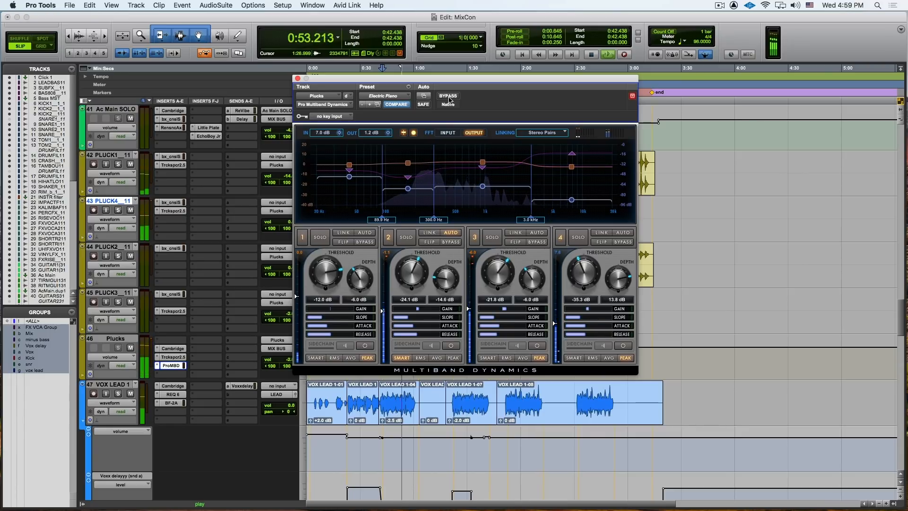
{"action": "left_click", "coordinate": [448, 97]}
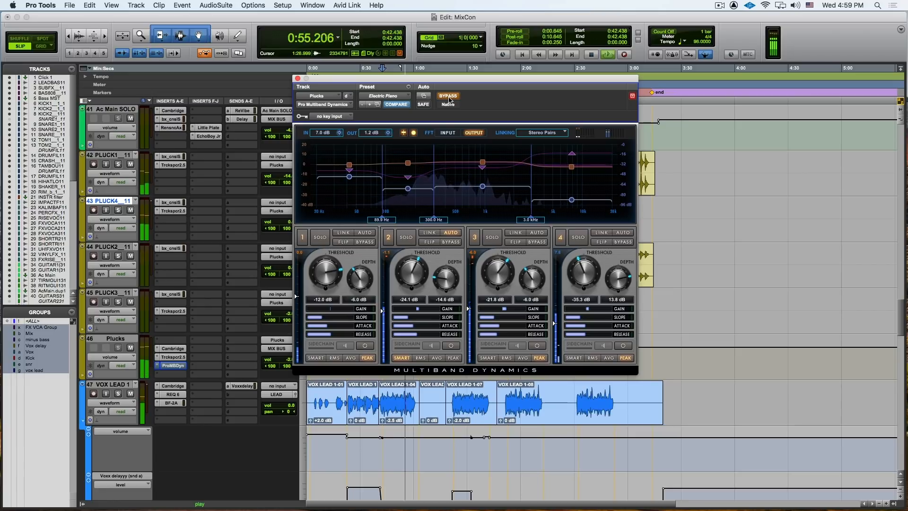
{"action": "left_click", "coordinate": [448, 97]}
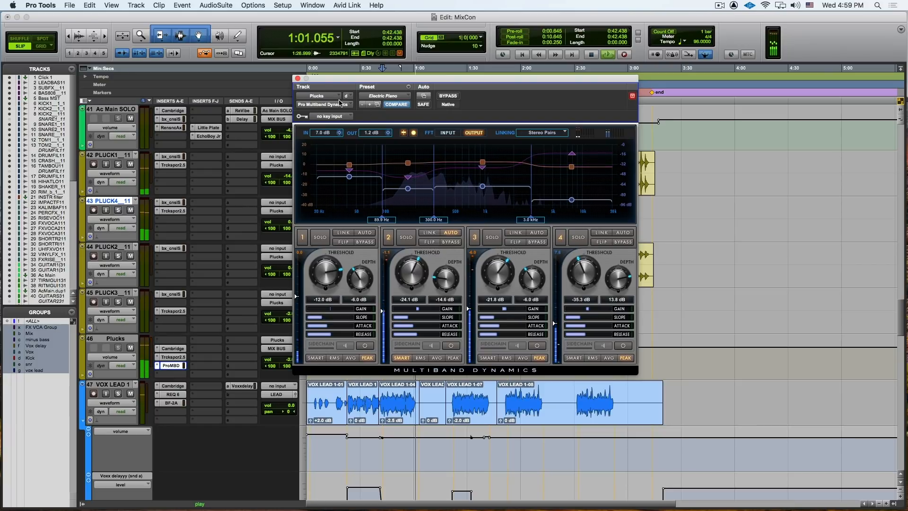
{"action": "key", "text": "space"}
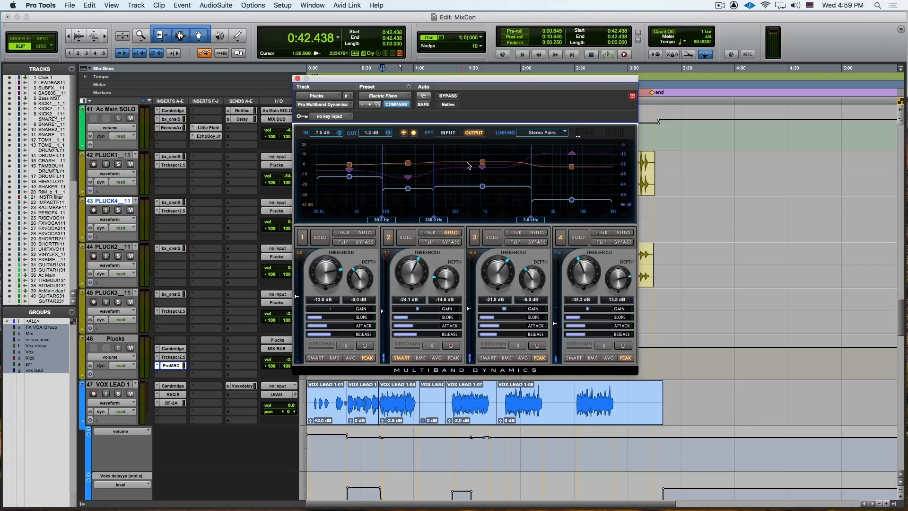
{"action": "mouse_move", "coordinate": [478, 184]}
{"action": "left_click", "coordinate": [297, 79]}
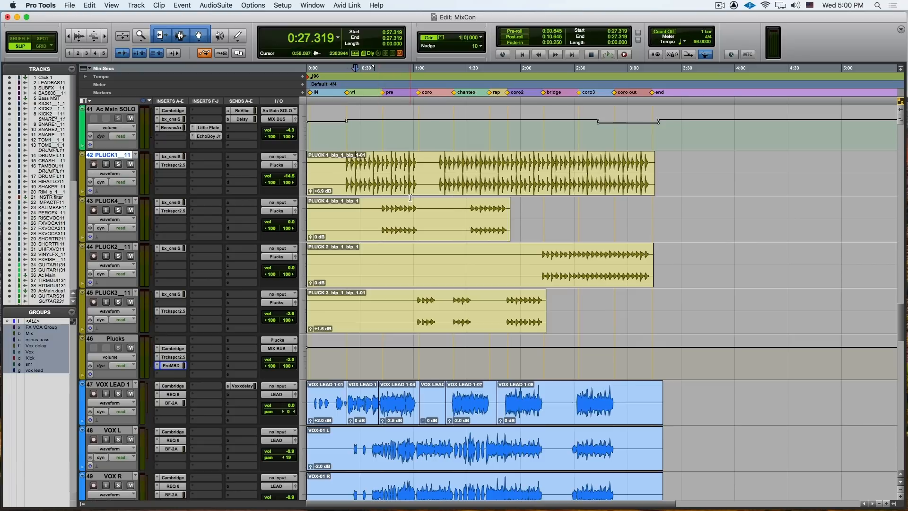
Play the mix from 0:27.319 while viewing the pluck tracks, and stop playback
{"action": "key", "text": "space"}
{"action": "scroll", "coordinate": [419, 246], "scroll_direction": "up", "scroll_amount": 2}
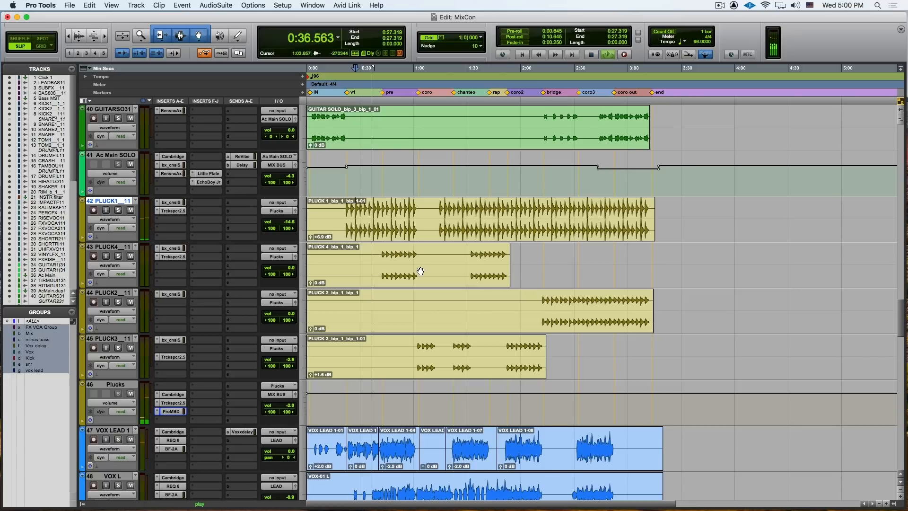
{"action": "key", "text": "space"}
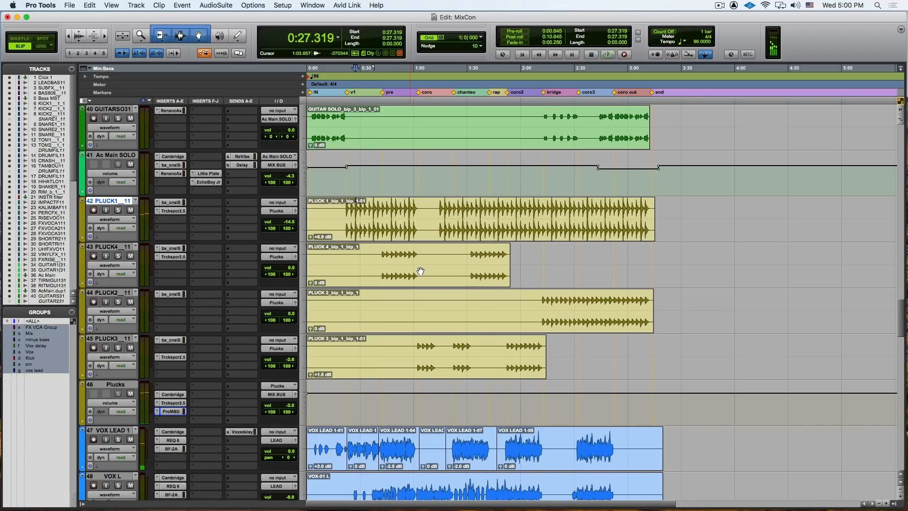
Solo the FALS L backing vocal and set the playback start to 2:13.946 in its clip
{"action": "scroll", "coordinate": [420, 271], "scroll_direction": "down", "scroll_amount": 5}
{"action": "scroll", "coordinate": [421, 271], "scroll_direction": "down", "scroll_amount": 7}
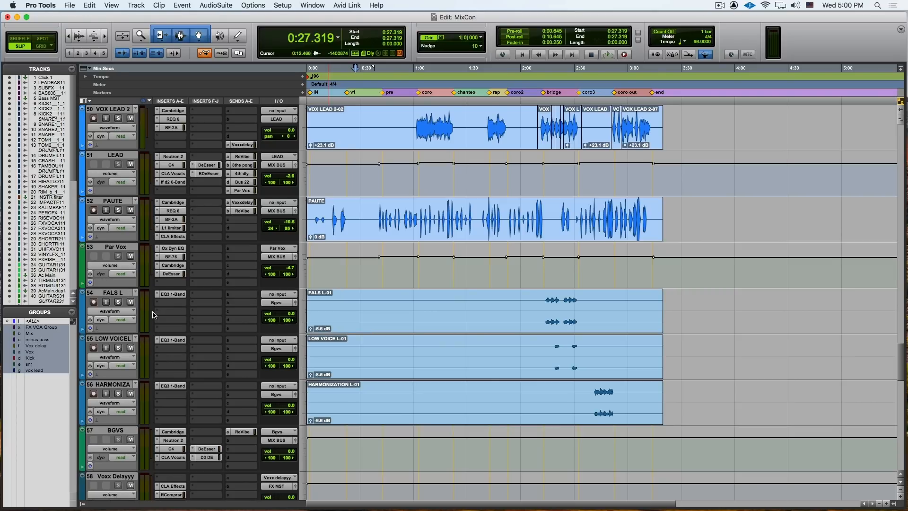
{"action": "left_click", "coordinate": [119, 303]}
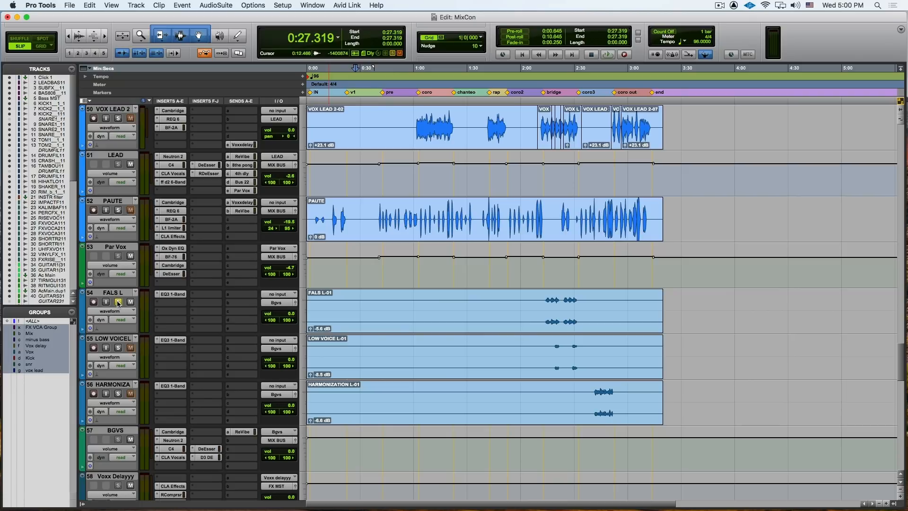
{"action": "left_click", "coordinate": [545, 299]}
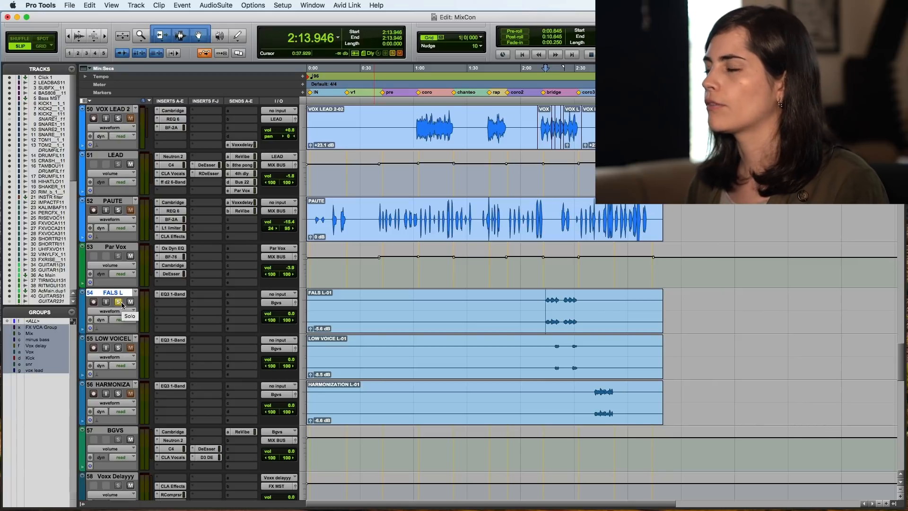
Clear the FALS L solo, play the full mix from 2:13.946 to hear the backing vocals, and stop
{"action": "left_click", "coordinate": [118, 301]}
{"action": "key", "text": "space"}
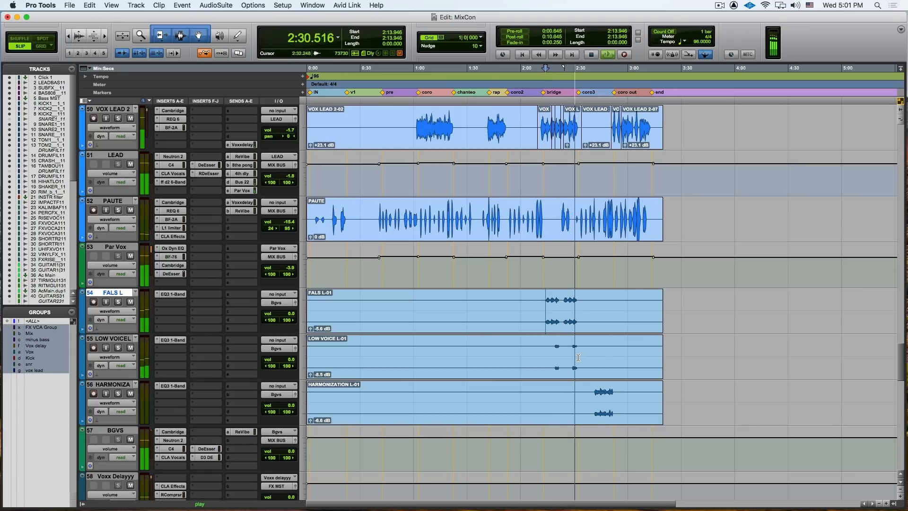
{"action": "key", "text": "space"}
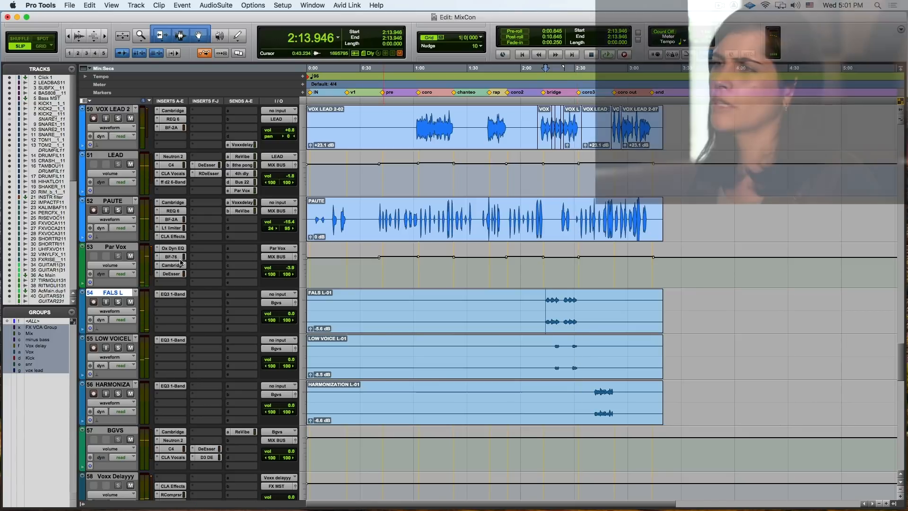
Inspect the CLA Vocals settings on the BGVS bus, close the plug-in, and show the vocal delay tracks
{"action": "scroll", "coordinate": [213, 333], "scroll_direction": "down", "scroll_amount": 2}
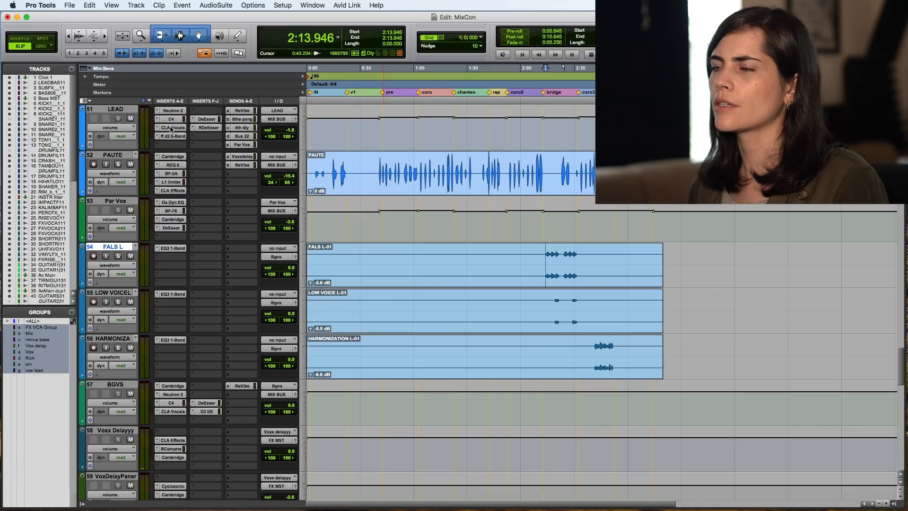
{"action": "left_click", "coordinate": [179, 409]}
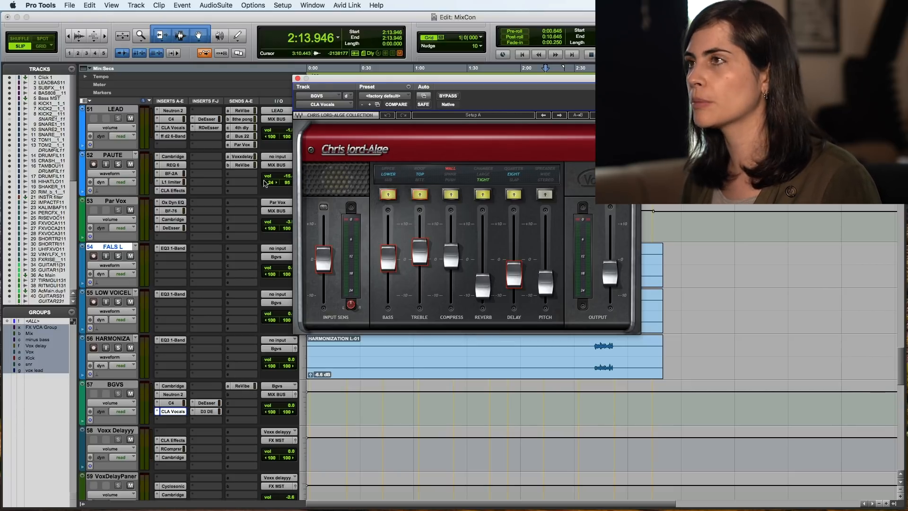
{"action": "left_click", "coordinate": [297, 78]}
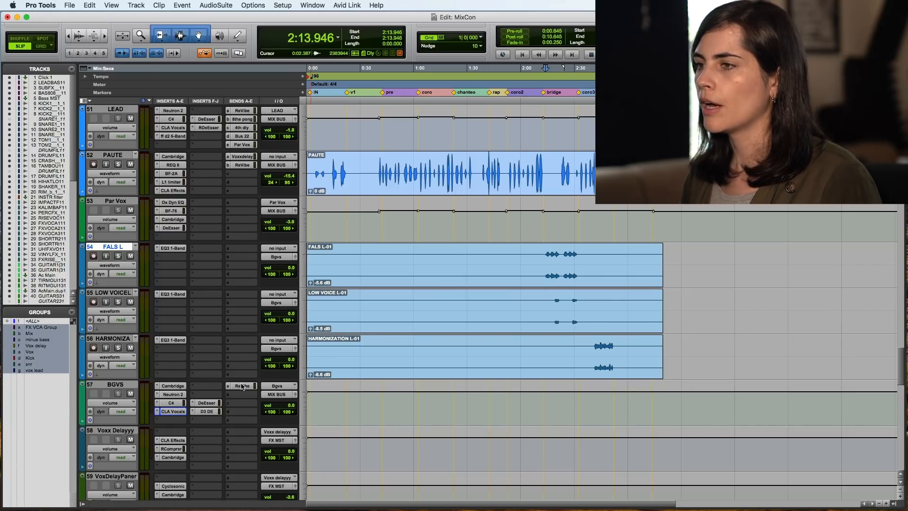
{"action": "scroll", "coordinate": [242, 386], "scroll_direction": "down", "scroll_amount": 2}
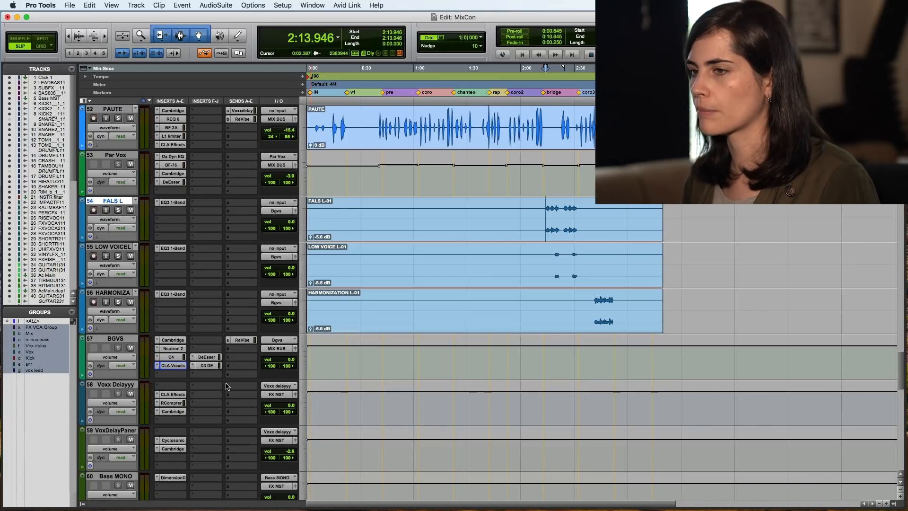
Examine the delay, reverb and modulation return tracks and their inserts, and check the ReVibe send on the 1/4 delay track
{"action": "scroll", "coordinate": [225, 386], "scroll_direction": "down", "scroll_amount": 6}
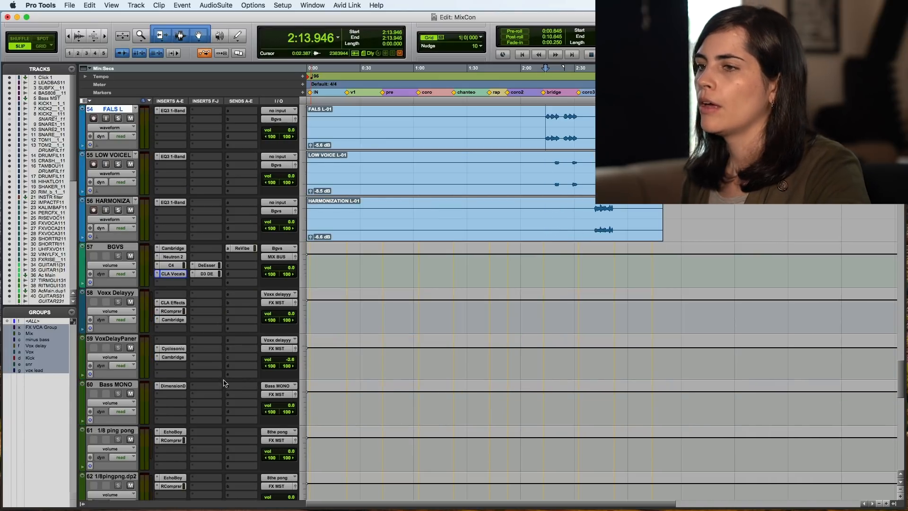
{"action": "scroll", "coordinate": [170, 320], "scroll_direction": "down", "scroll_amount": 7}
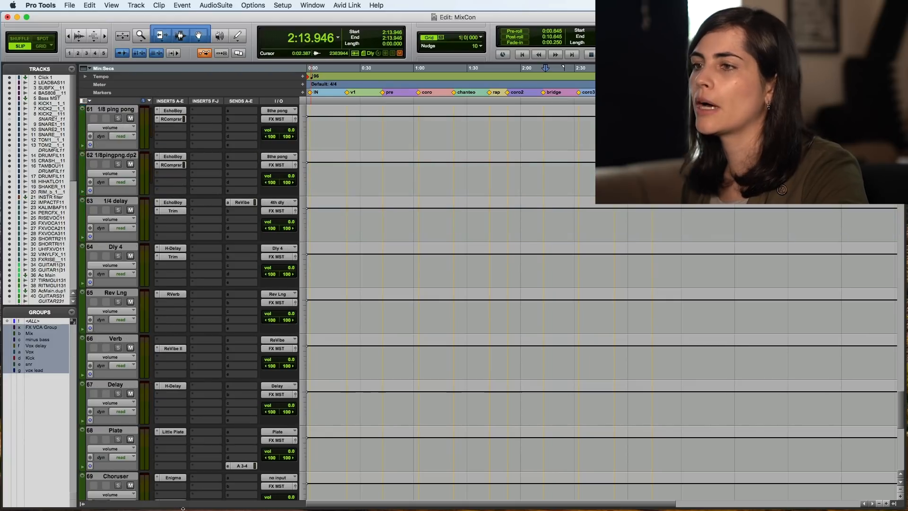
{"action": "scroll", "coordinate": [182, 293], "scroll_direction": "down", "scroll_amount": 4}
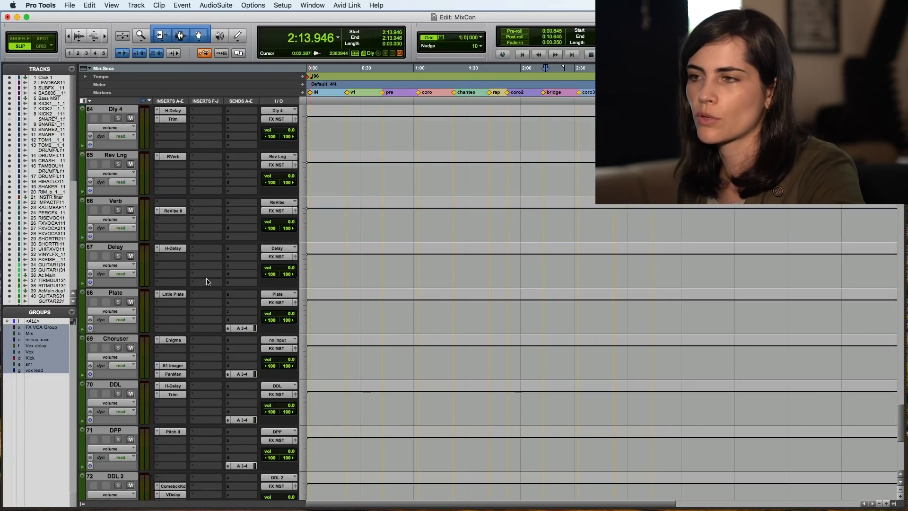
{"action": "scroll", "coordinate": [202, 275], "scroll_direction": "down", "scroll_amount": 3}
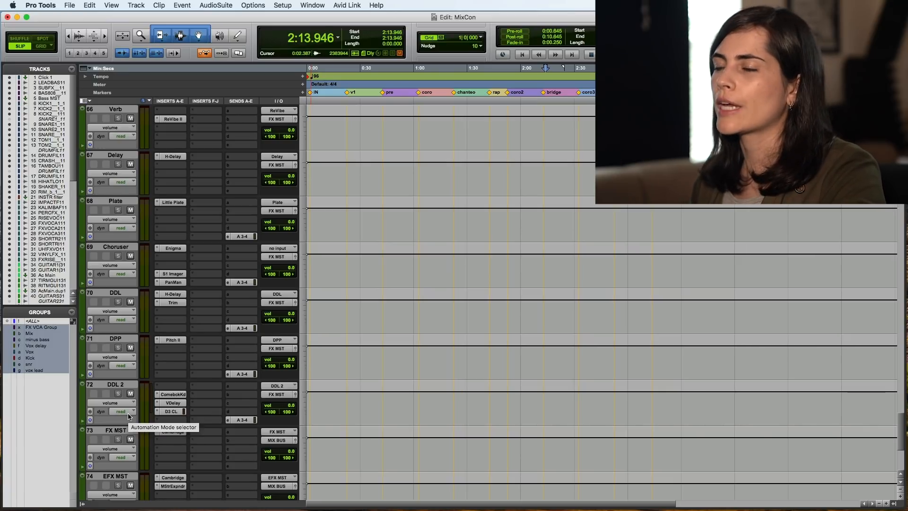
{"action": "scroll", "coordinate": [156, 385], "scroll_direction": "up", "scroll_amount": 4}
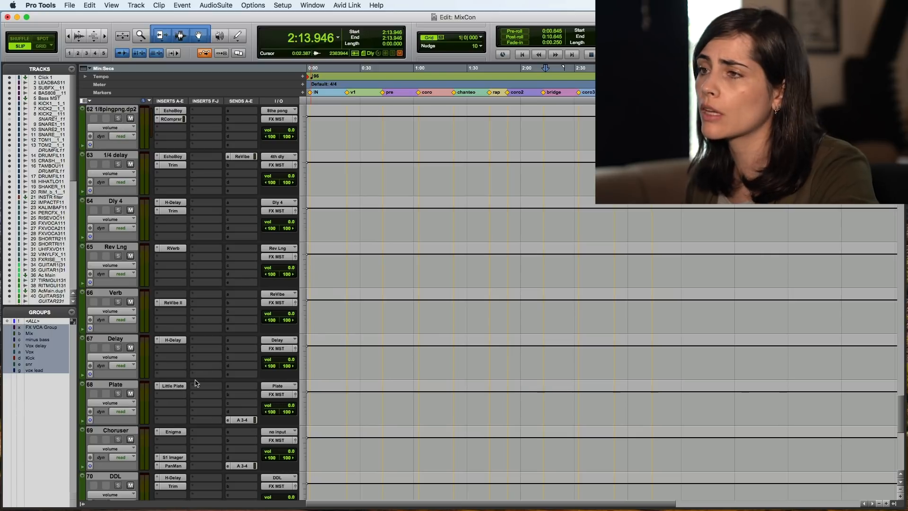
{"action": "scroll", "coordinate": [199, 373], "scroll_direction": "up", "scroll_amount": 4}
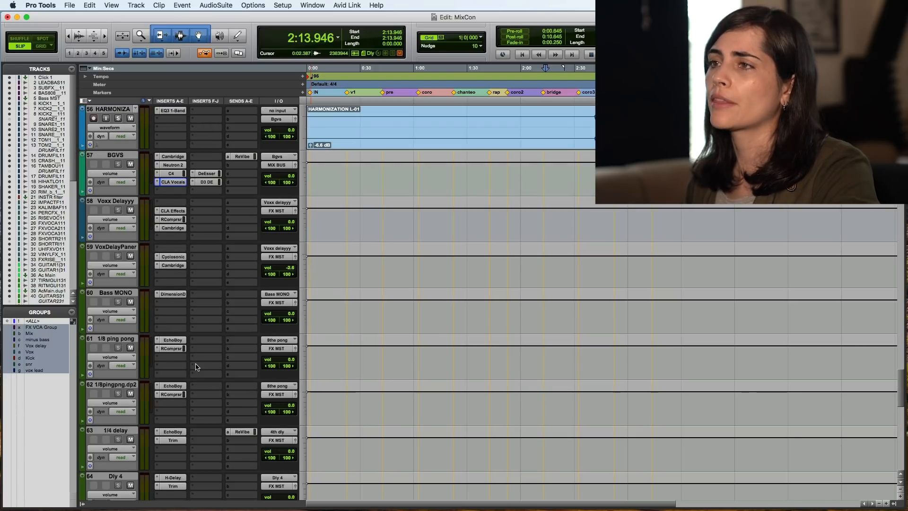
{"action": "scroll", "coordinate": [197, 367], "scroll_direction": "down", "scroll_amount": 2}
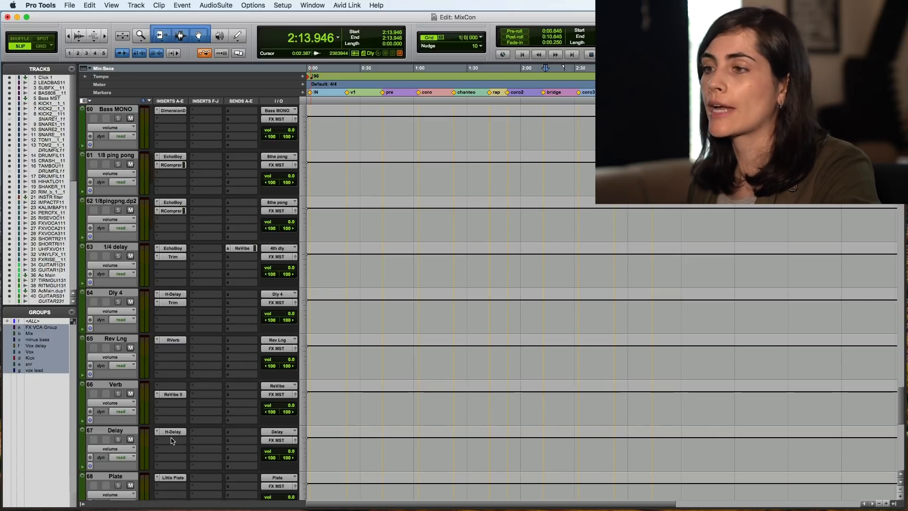
{"action": "scroll", "coordinate": [171, 441], "scroll_direction": "down", "scroll_amount": 1}
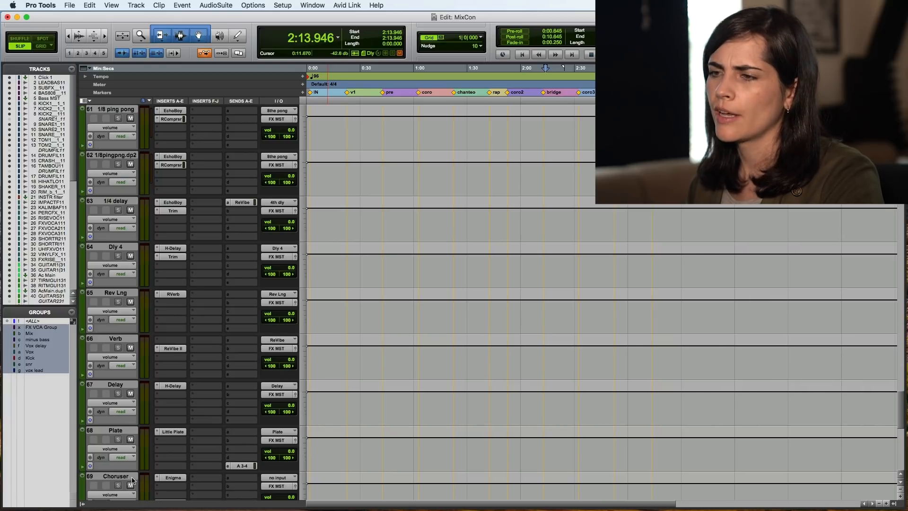
{"action": "scroll", "coordinate": [132, 481], "scroll_direction": "down", "scroll_amount": 2}
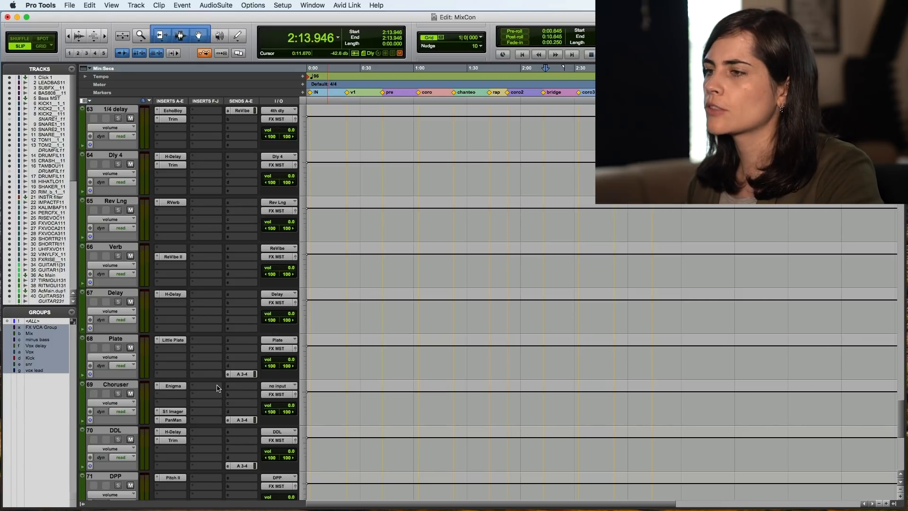
{"action": "scroll", "coordinate": [248, 340], "scroll_direction": "up", "scroll_amount": 2}
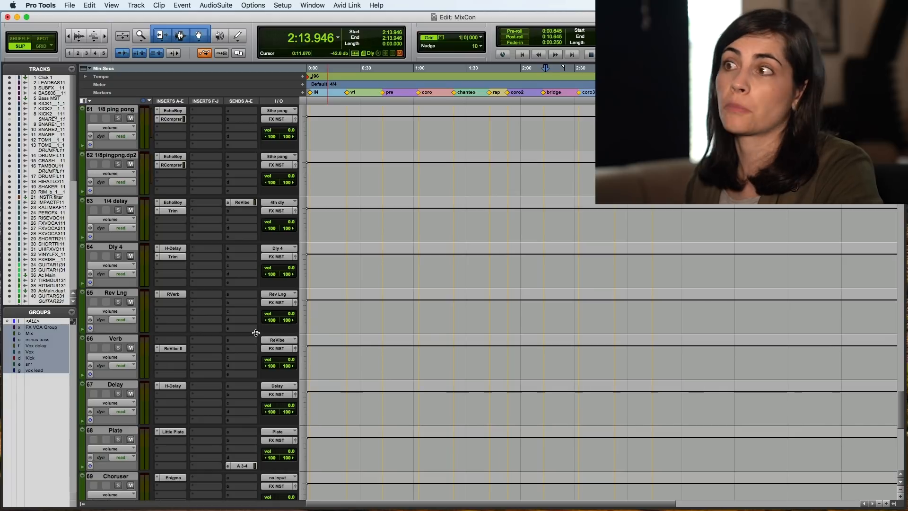
{"action": "left_click", "coordinate": [243, 204]}
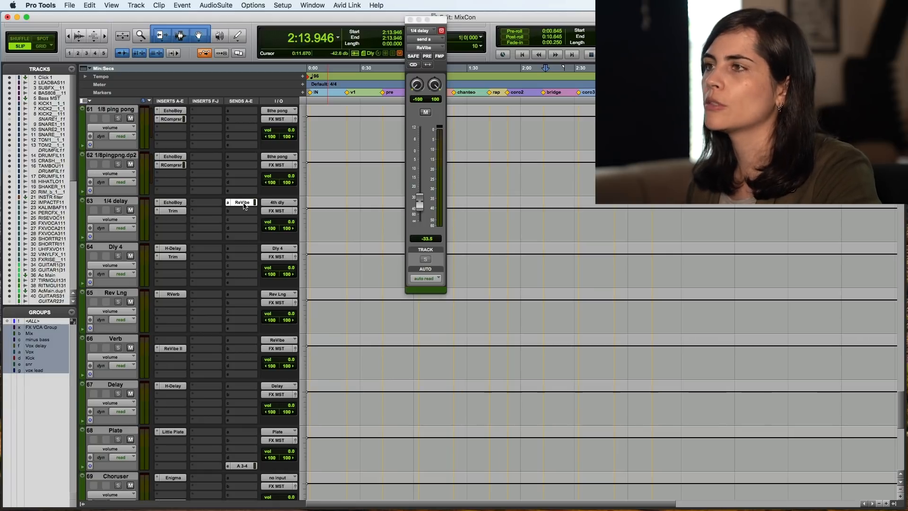
{"action": "left_click", "coordinate": [243, 207]}
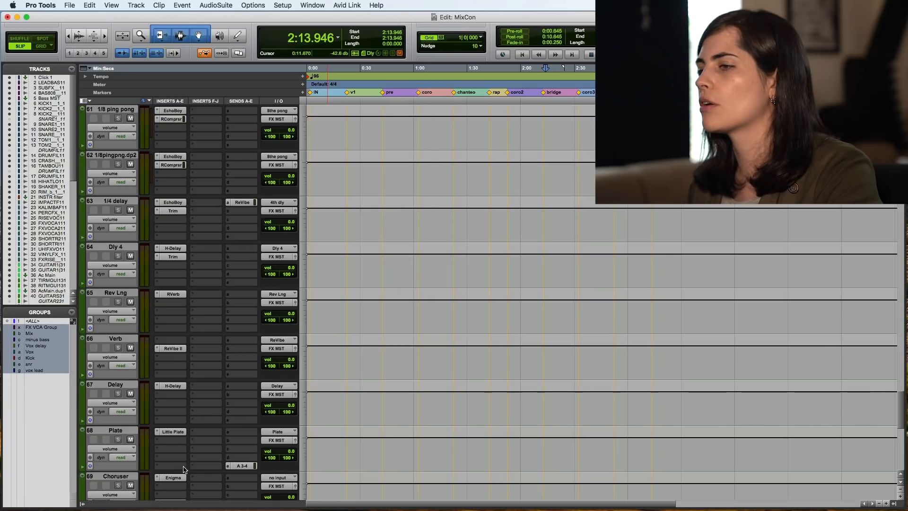
Show the MIX BUS and Master 1 tracks, and briefly open the SSLComp plug-in on the MIX BUS
{"action": "scroll", "coordinate": [185, 469], "scroll_direction": "down", "scroll_amount": 3}
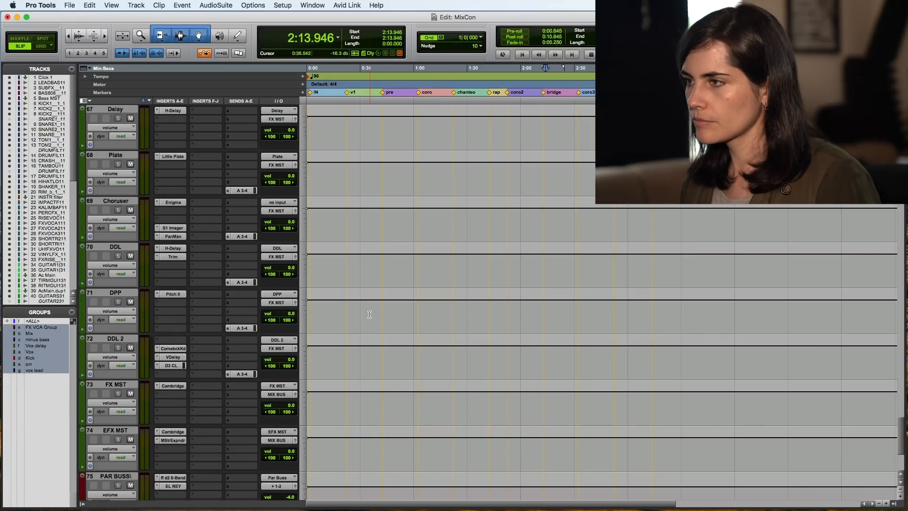
{"action": "scroll", "coordinate": [369, 315], "scroll_direction": "down", "scroll_amount": 6}
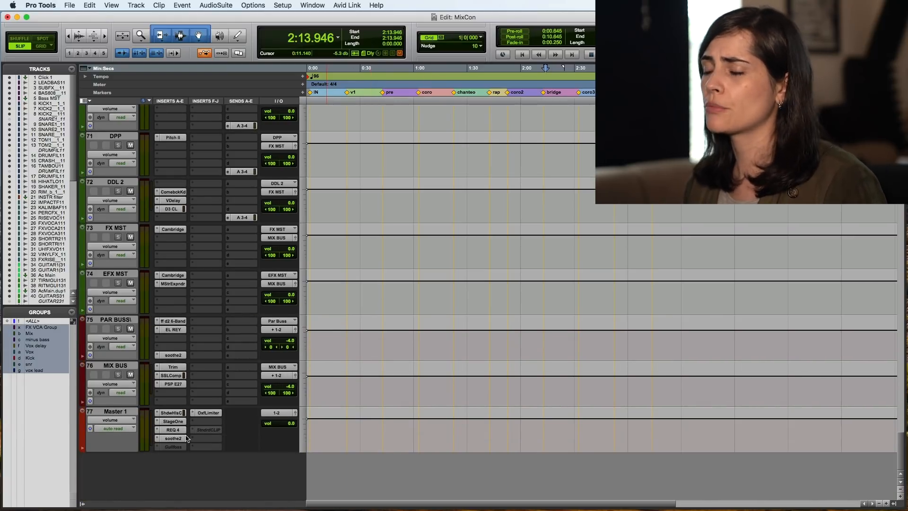
{"action": "left_click", "coordinate": [174, 376]}
{"action": "left_click", "coordinate": [174, 377]}
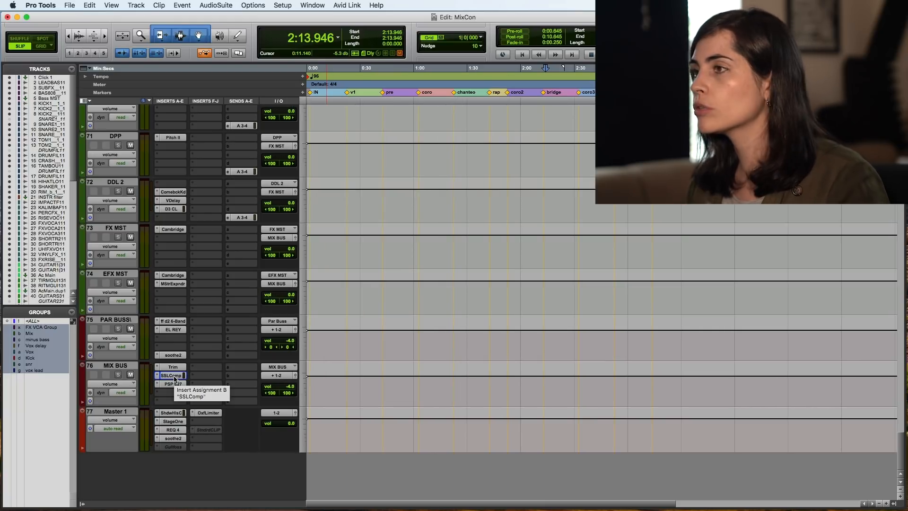
Make PSP E27 on the MIX BUS inactive, along with ShdwHlsC, StageOne, REQ 4, soothe2 and OxfLimiter on Master 1
{"action": "left_click", "coordinate": [173, 383], "text": "ctrl+super"}
{"action": "left_click", "coordinate": [172, 413], "text": "ctrl+super"}
{"action": "left_click", "coordinate": [172, 421], "text": "ctrl+super"}
{"action": "left_click", "coordinate": [173, 430], "text": "ctrl+super"}
{"action": "left_click", "coordinate": [173, 438], "text": "ctrl+super"}
{"action": "left_click", "coordinate": [209, 413], "text": "ctrl+super"}
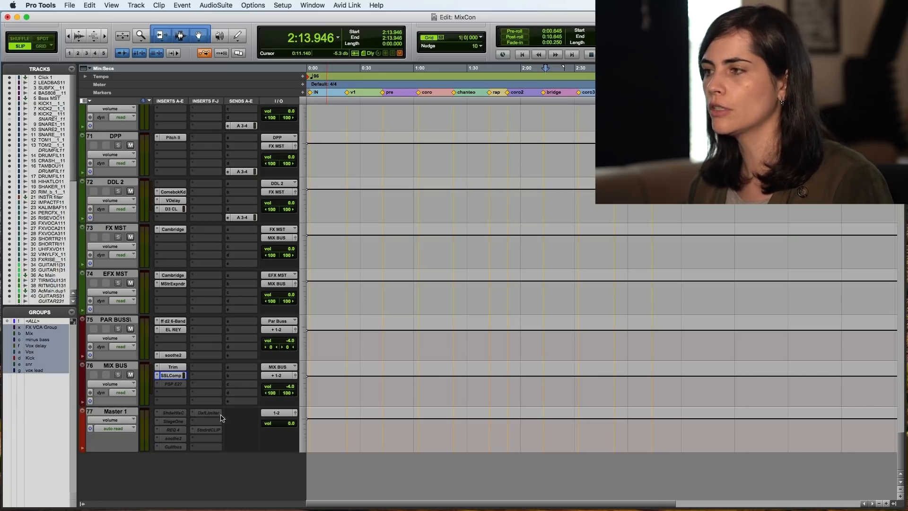
Play the mix from 2:13.946, jump to the coro3 marker at 2:32.500, and stop playback
{"action": "key", "text": "space"}
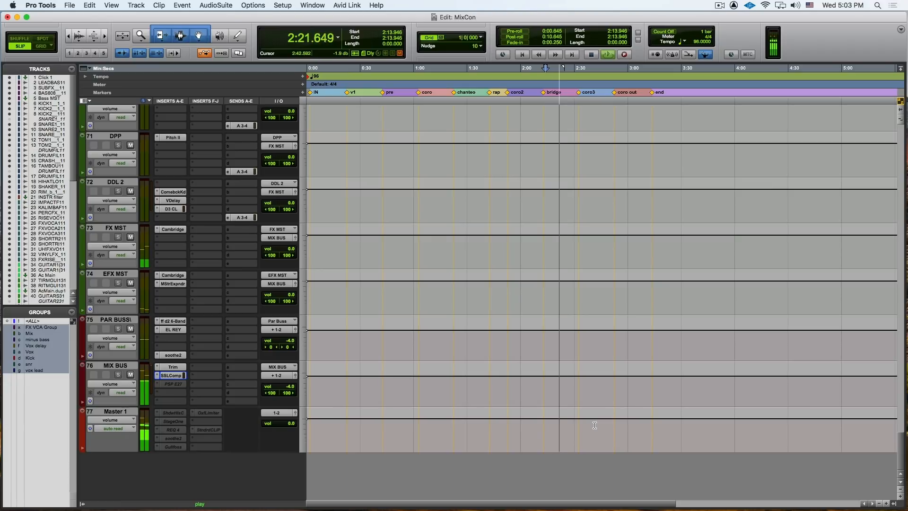
{"action": "left_click", "coordinate": [581, 94]}
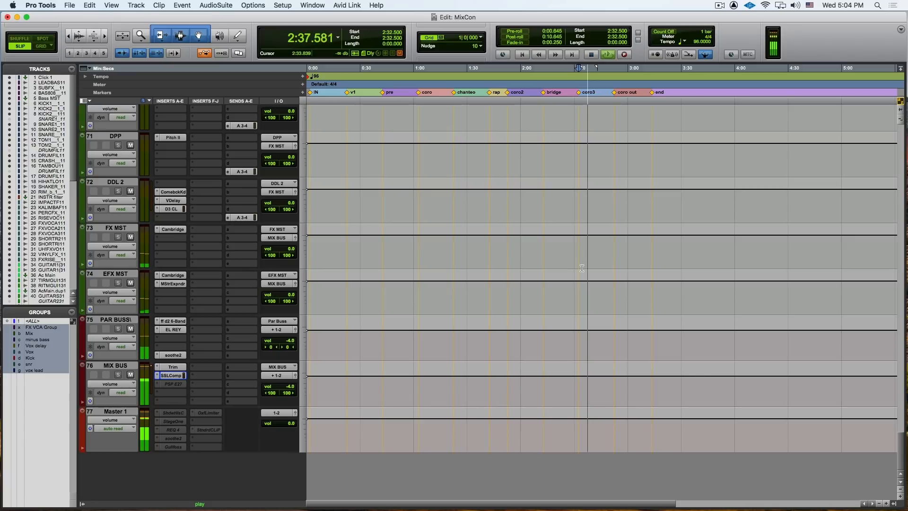
{"action": "key", "text": "space"}
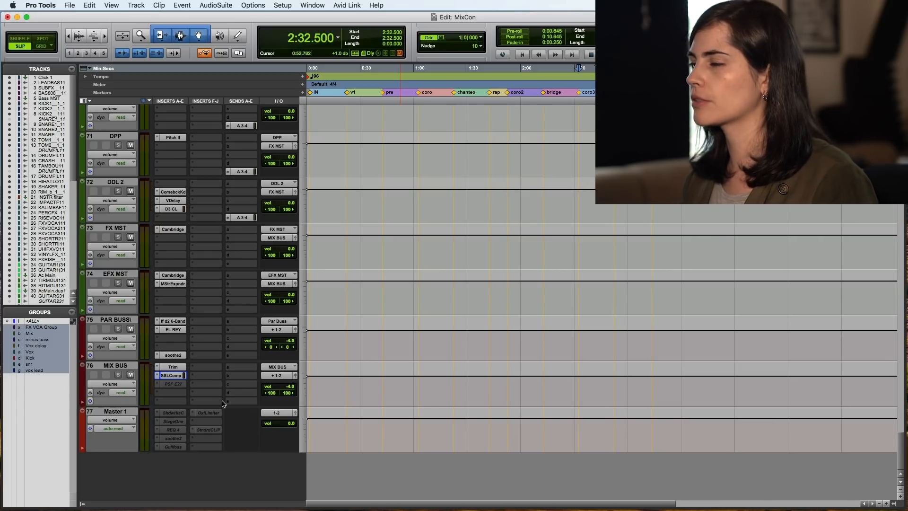
Set the playback start to 2:41.001 on the Master 1 track, play the mix from there, and stop
{"action": "left_click", "coordinate": [593, 425]}
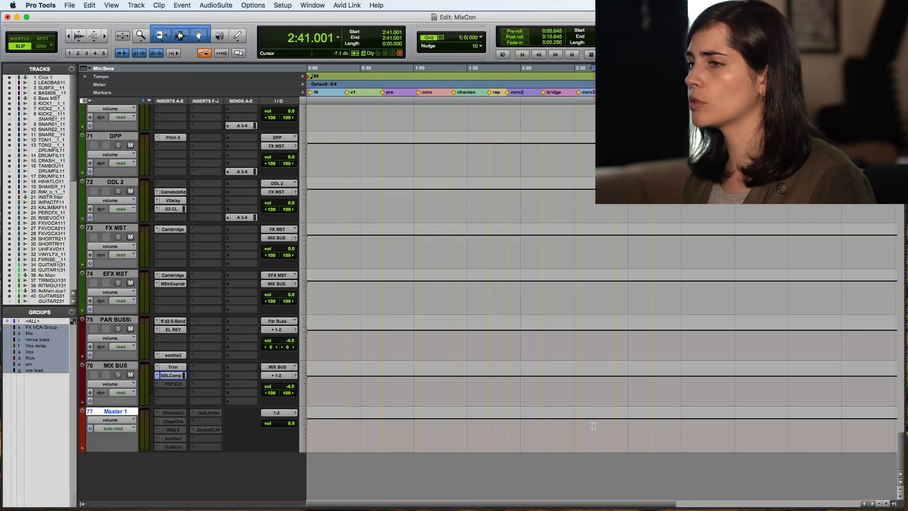
{"action": "key", "text": "space"}
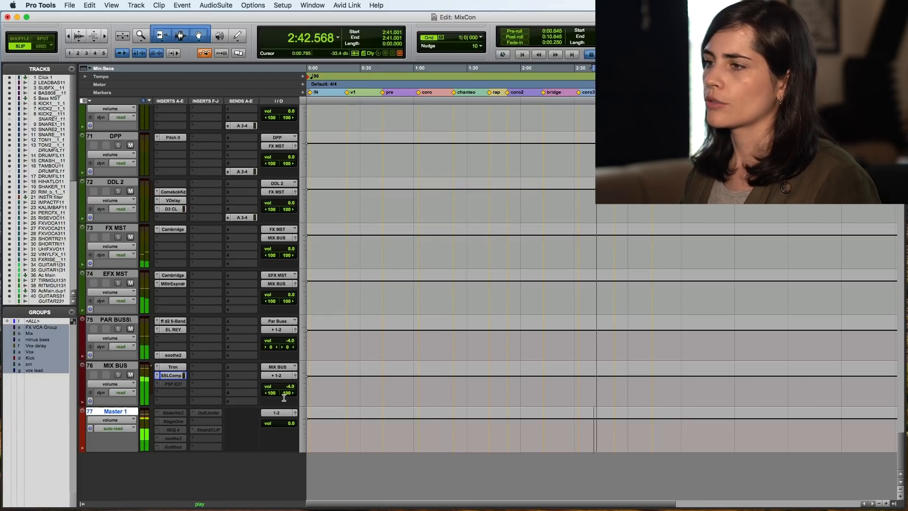
{"action": "key", "text": "space"}
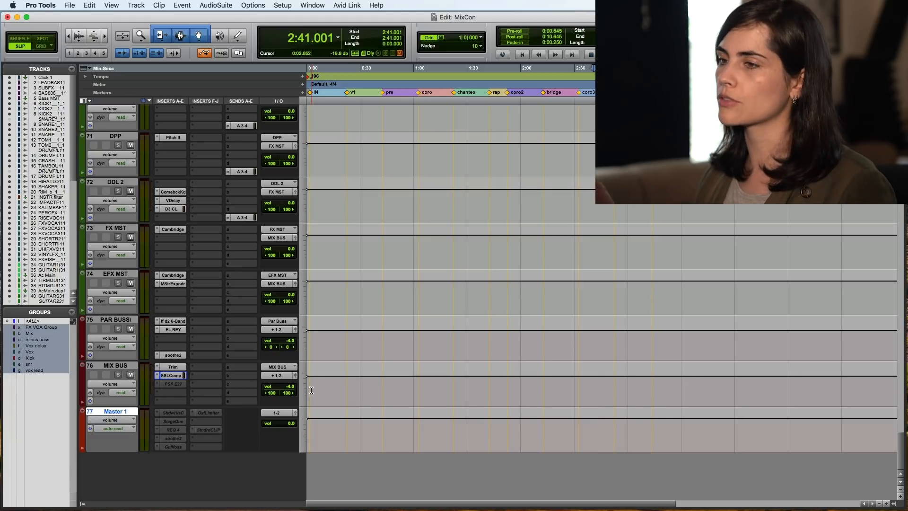
Reactivate PSP E27 on the MIX BUS, compare it bypassed and enabled while playing from 2:41.001, stop, and close the plug-in
{"action": "left_click", "coordinate": [173, 384]}
{"action": "left_click", "coordinate": [176, 384], "text": "ctrl+super"}
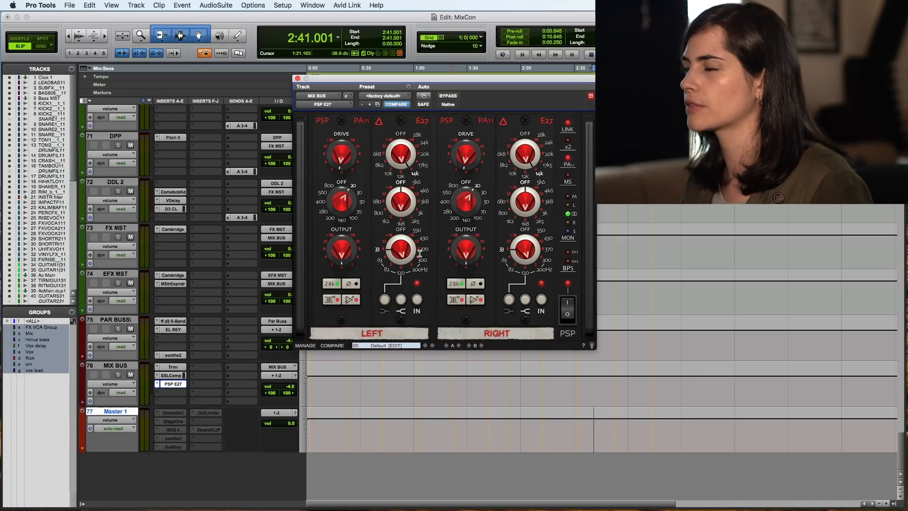
{"action": "key", "text": "space"}
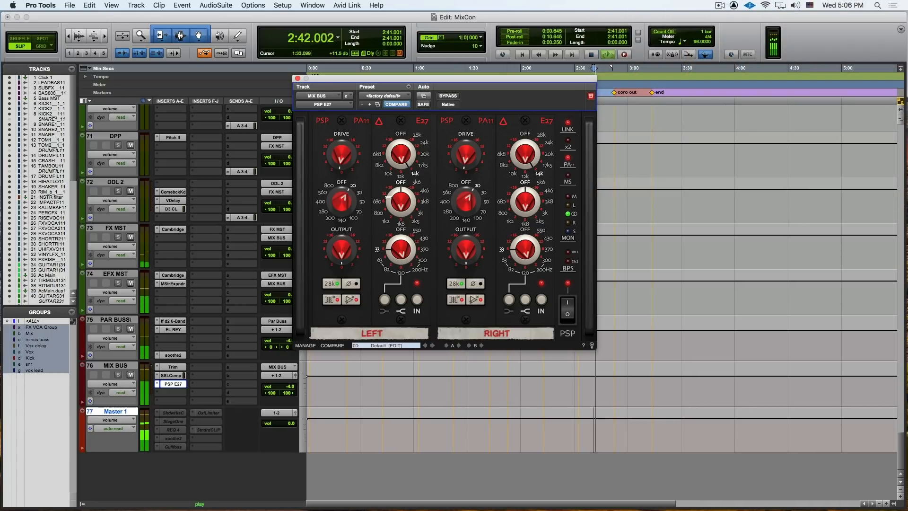
{"action": "left_click", "coordinate": [447, 96]}
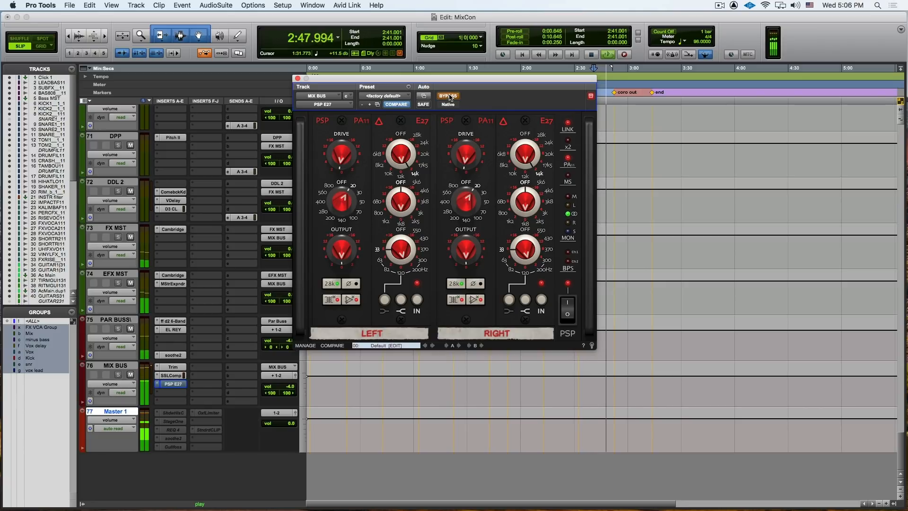
{"action": "left_click", "coordinate": [449, 96]}
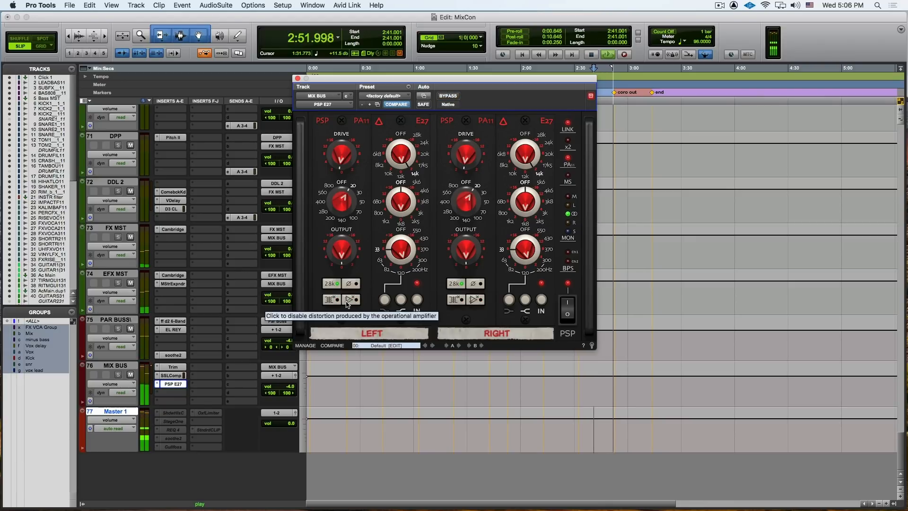
{"action": "left_click", "coordinate": [349, 301]}
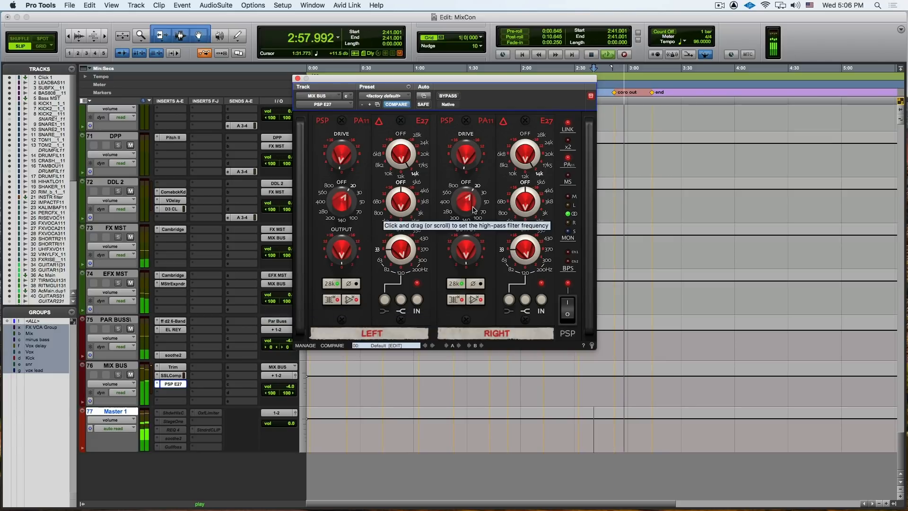
{"action": "key", "text": "space"}
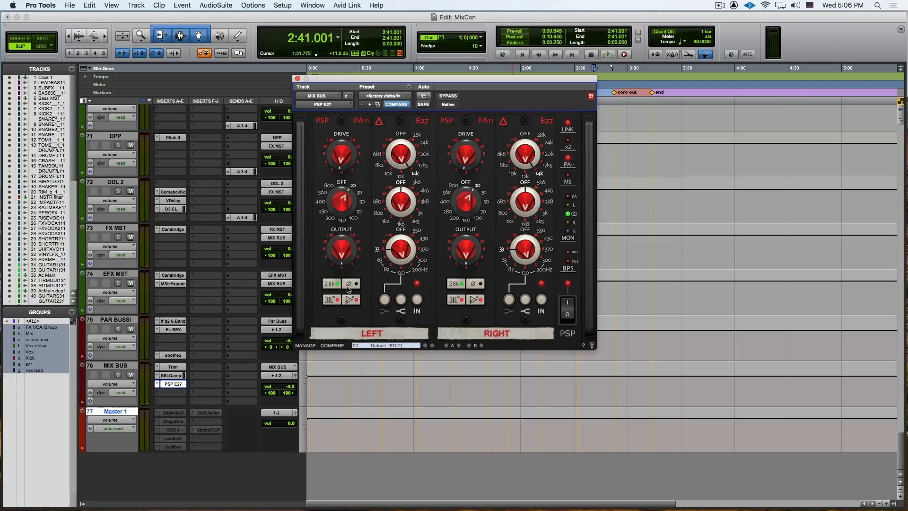
{"action": "left_click", "coordinate": [298, 79]}
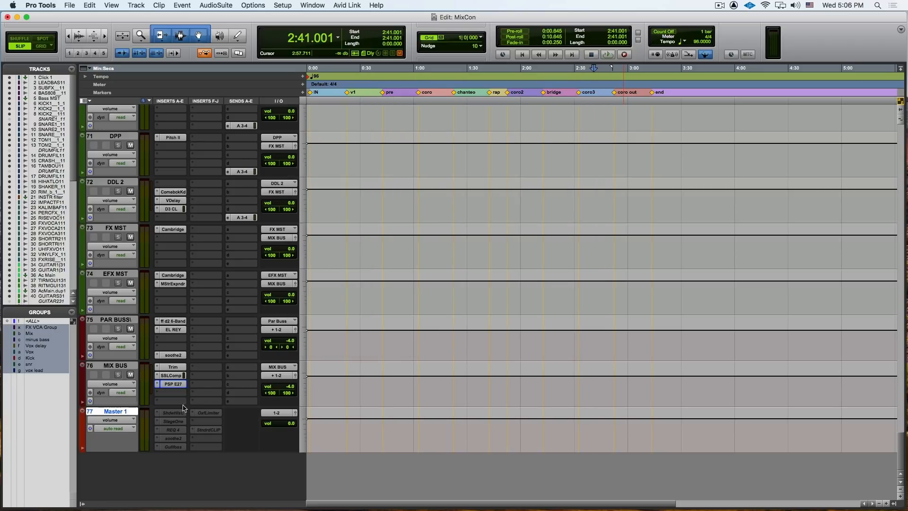
Activate and open the Shadow Hills compressor on Master 1, play from 1:03.392, and set its second meter to Optical
{"action": "left_click", "coordinate": [173, 412]}
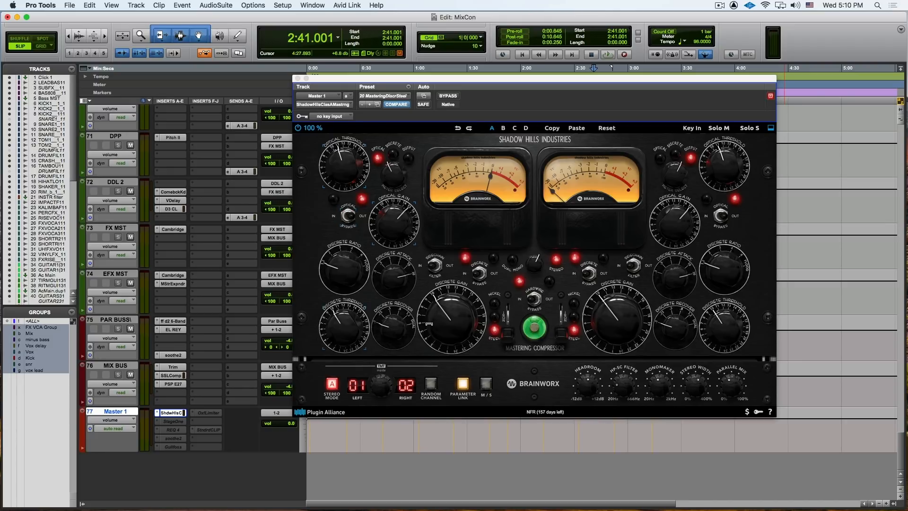
{"action": "left_click", "coordinate": [421, 445]}
{"action": "key", "text": "space"}
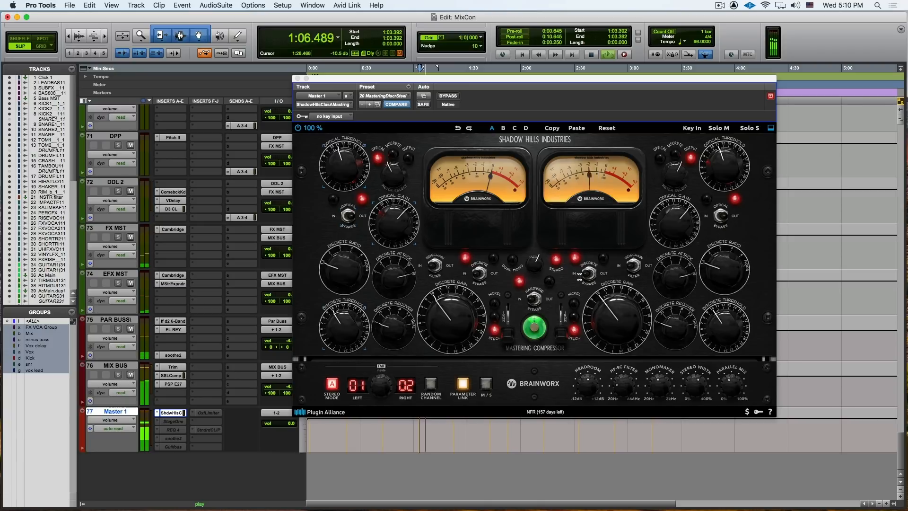
{"action": "left_click", "coordinate": [660, 159]}
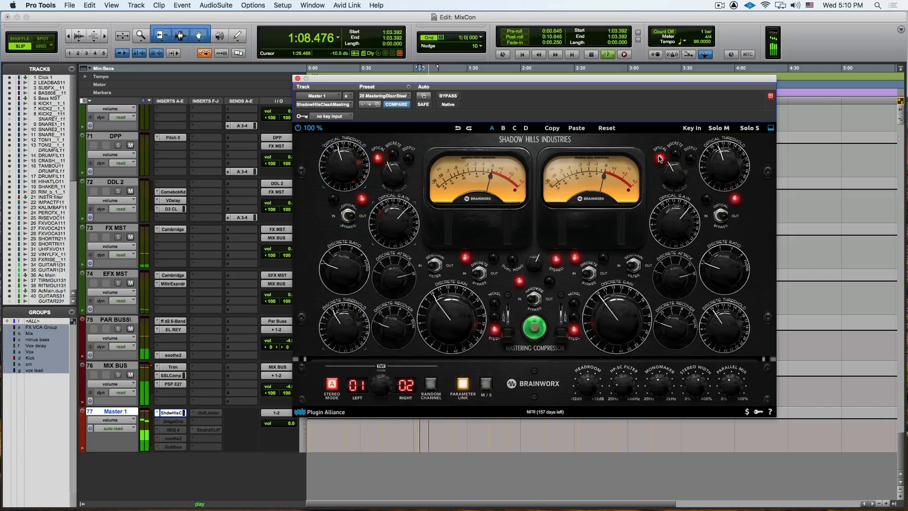
Compare the playing mix with the Shadow Hills compressor bypassed and enabled, and stop playback
{"action": "left_click", "coordinate": [452, 96]}
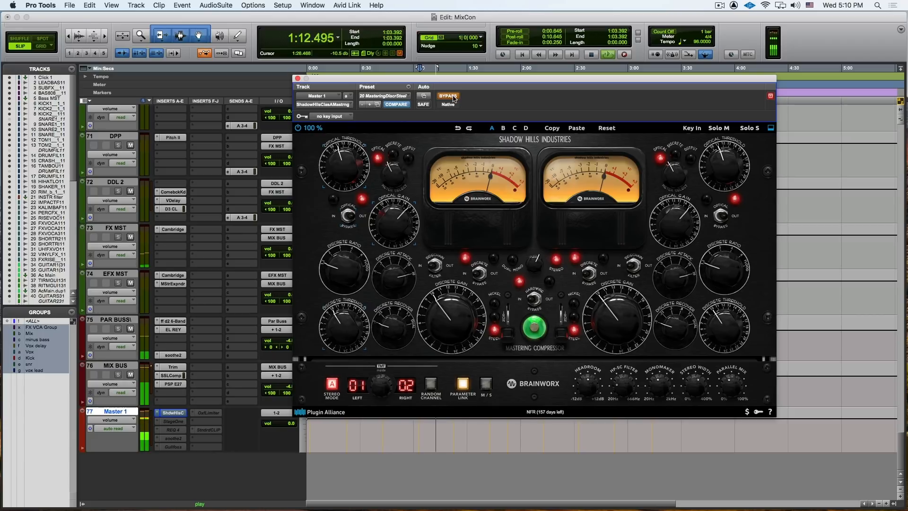
{"action": "left_click", "coordinate": [453, 98]}
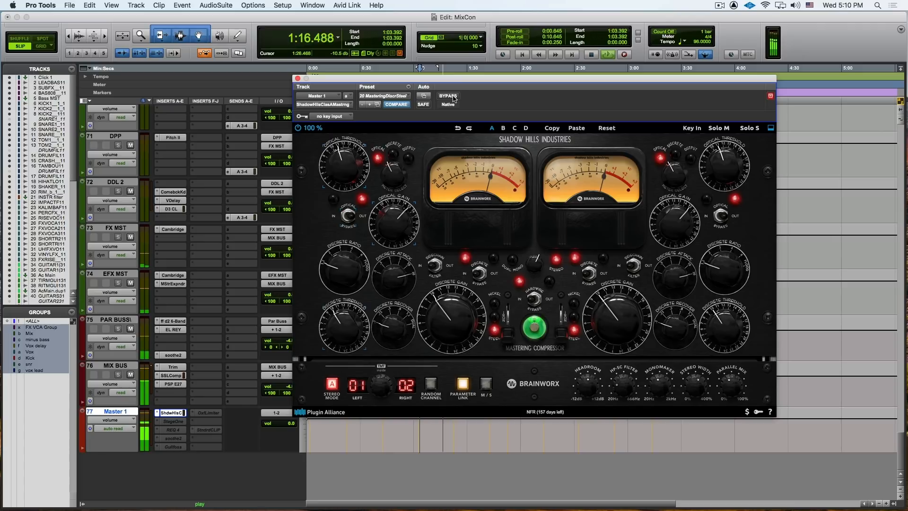
{"action": "key", "text": "space"}
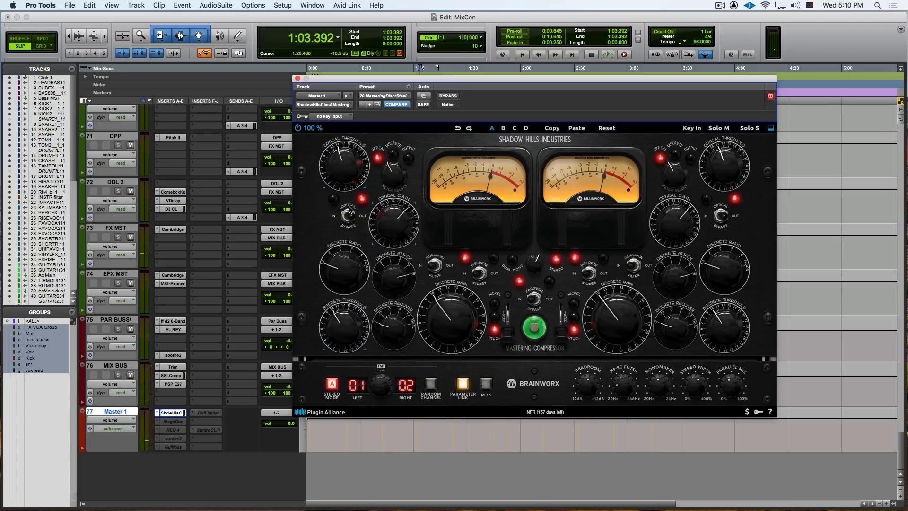
Activate and open StageOne on Master 1, compare the mix with it bypassed and enabled from 1:03.392, and stop
{"action": "left_click", "coordinate": [177, 421], "text": "ctrl+super"}
{"action": "left_click", "coordinate": [177, 421]}
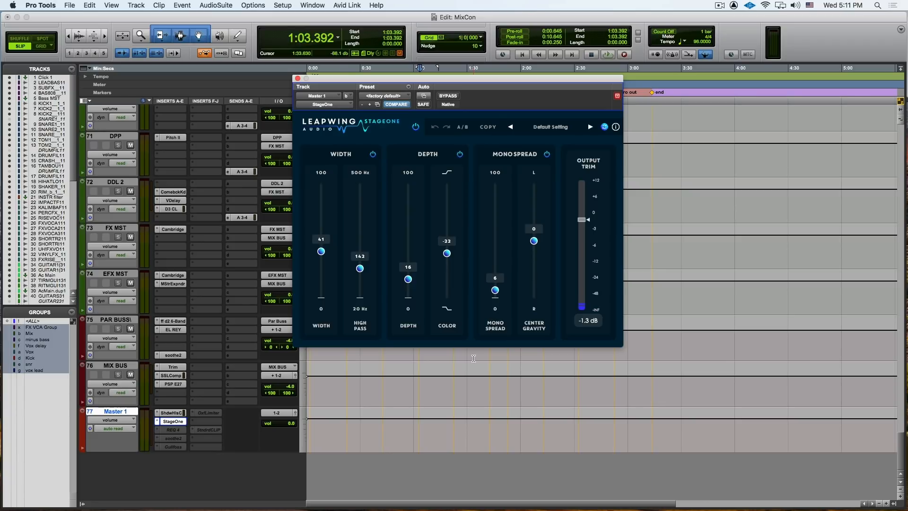
{"action": "key", "text": "space"}
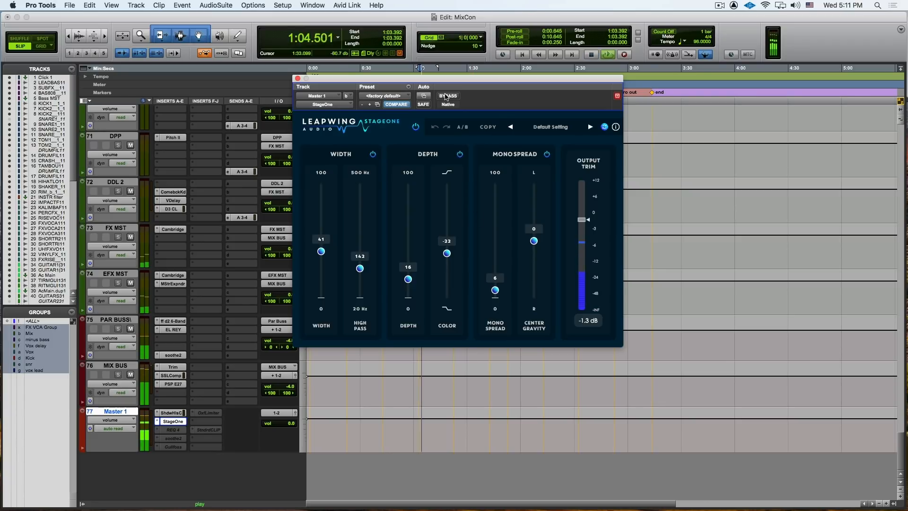
{"action": "left_click", "coordinate": [446, 96]}
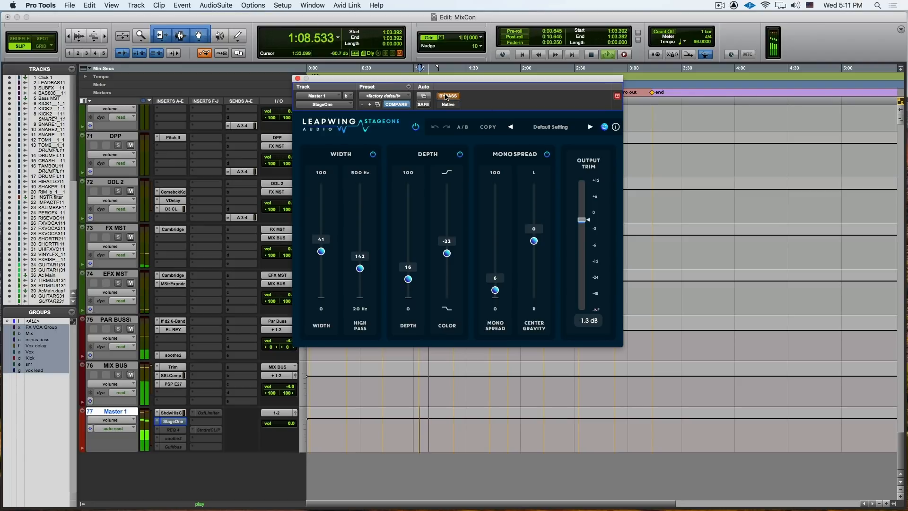
{"action": "left_click", "coordinate": [445, 96]}
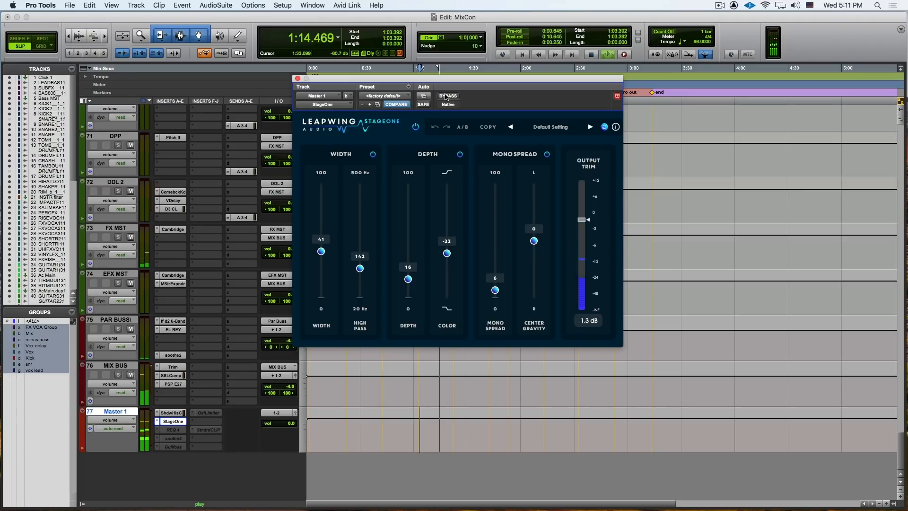
{"action": "left_click", "coordinate": [445, 97]}
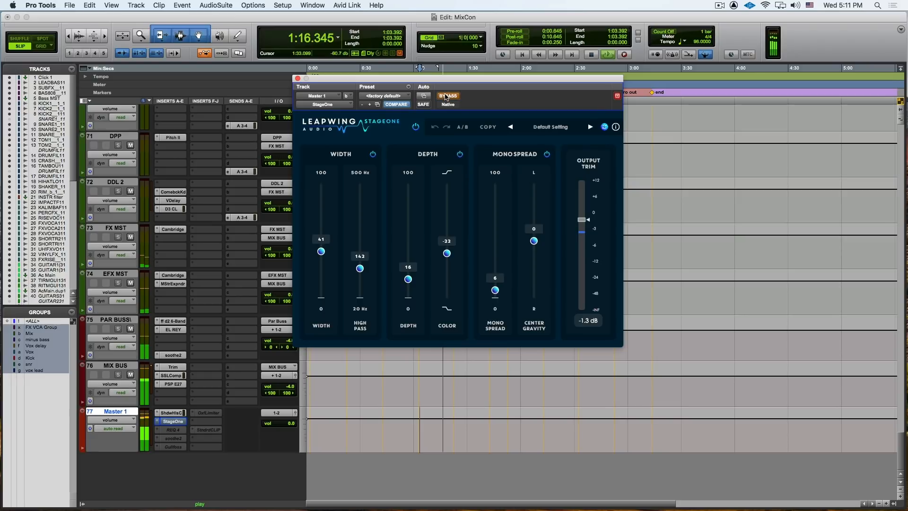
{"action": "left_click", "coordinate": [446, 96]}
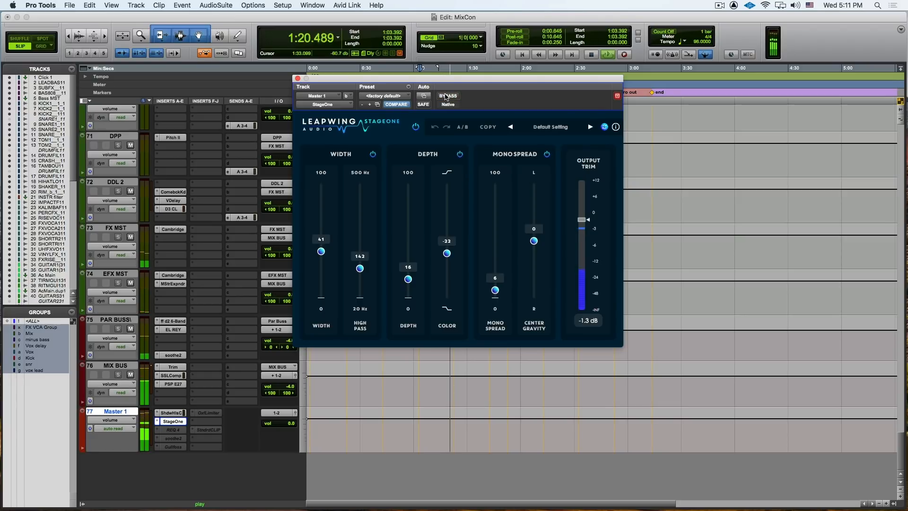
{"action": "key", "text": "space"}
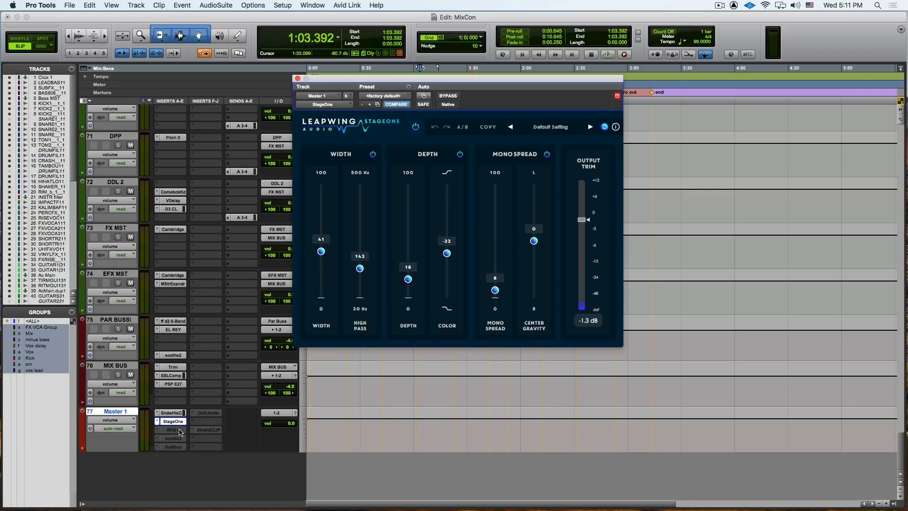
Activate and open REQ 4 on Master 1, and add the stereo TR5 Metering plug-in to the track's last insert slot
{"action": "left_click", "coordinate": [178, 432]}
{"action": "left_click", "coordinate": [178, 430]}
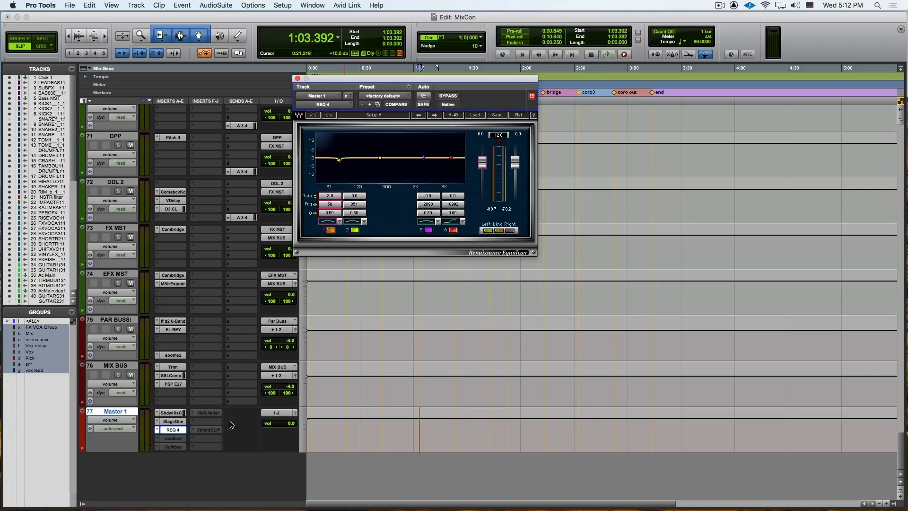
{"action": "left_click", "coordinate": [209, 448]}
{"action": "mouse_move", "coordinate": [255, 448]}
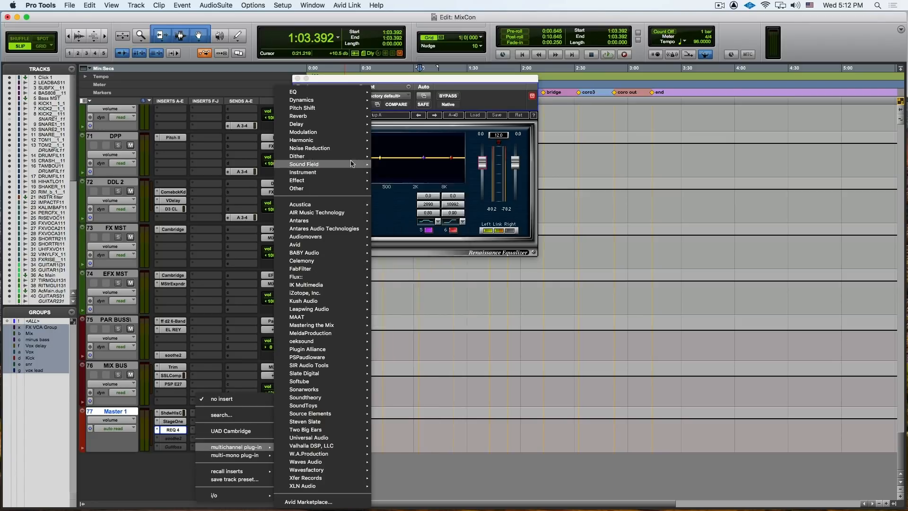
{"action": "mouse_move", "coordinate": [352, 163]}
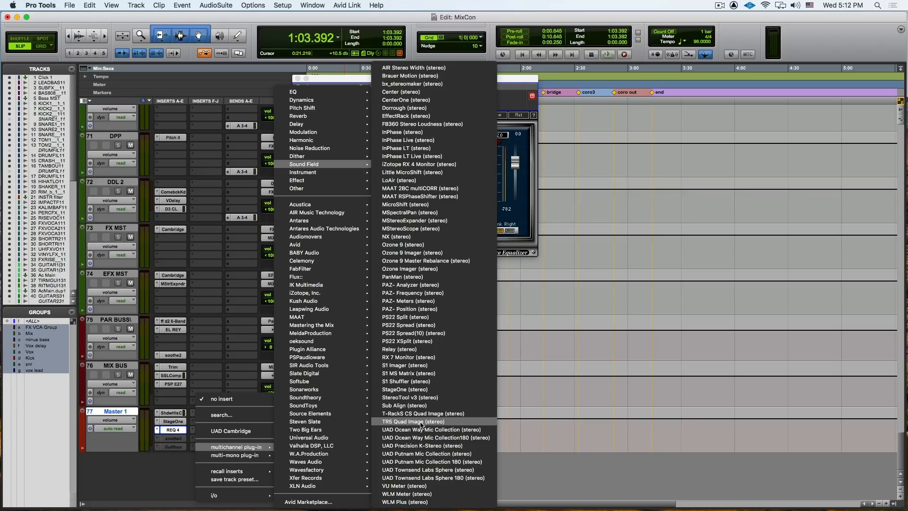
{"action": "mouse_move", "coordinate": [339, 312]}
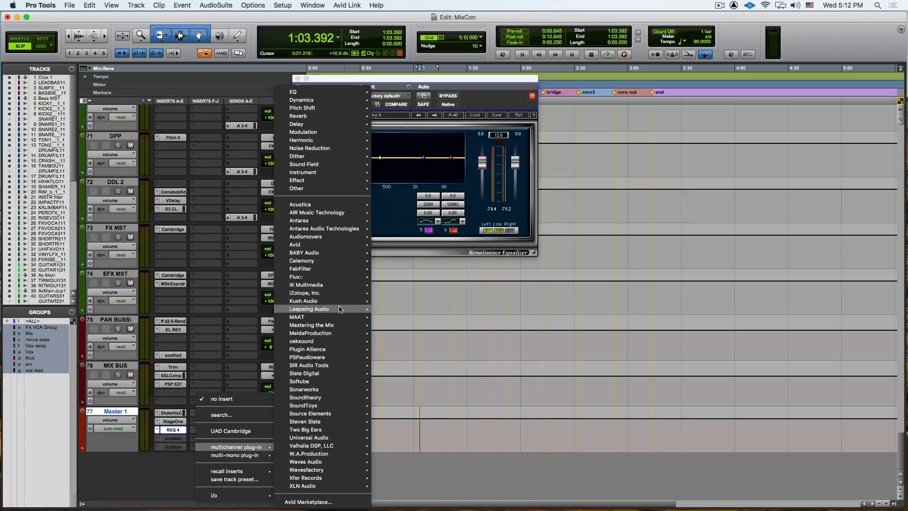
{"action": "mouse_move", "coordinate": [339, 286]}
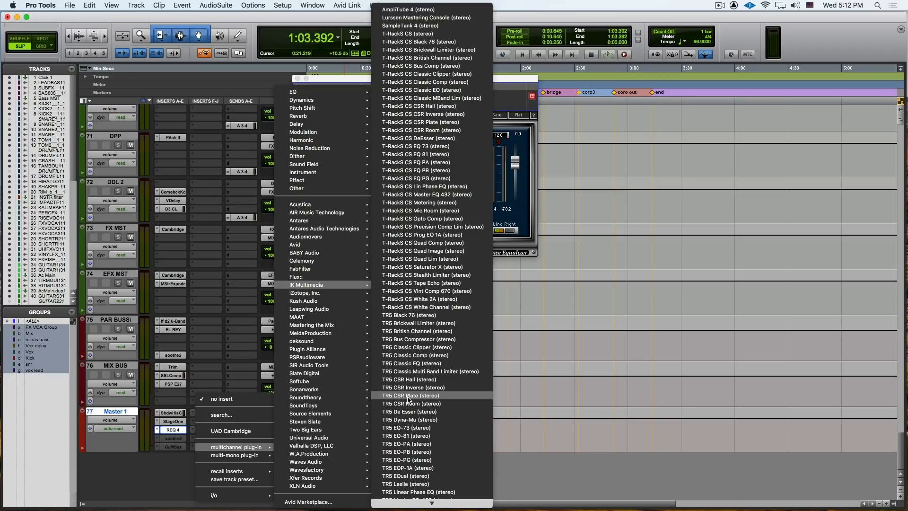
{"action": "scroll", "coordinate": [408, 399], "scroll_direction": "down", "scroll_amount": 5}
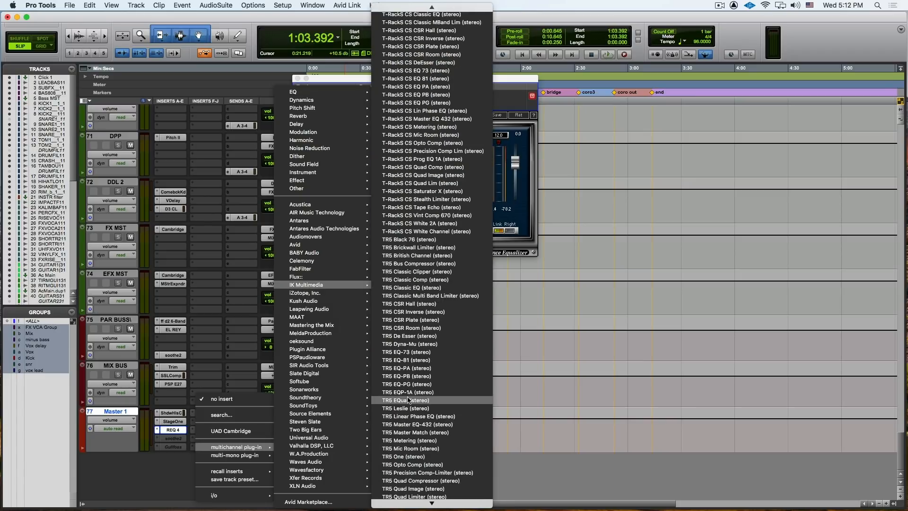
{"action": "left_click", "coordinate": [419, 441]}
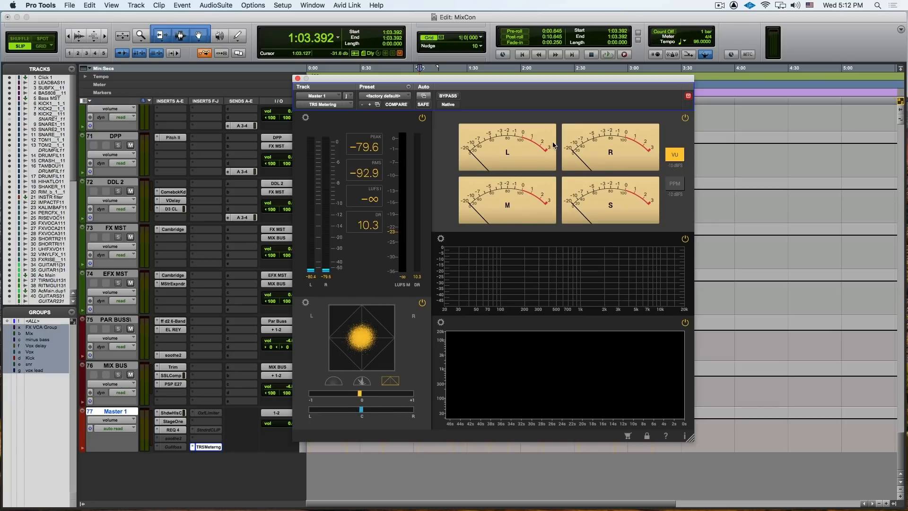
Examine the TR5 meters while the mix plays from 1:03.392, stop, and check the REQ 4 settings on Master 1
{"action": "left_click_drag", "start_coordinate": [517, 81], "coordinate": [695, 62]}
{"action": "key", "text": "space"}
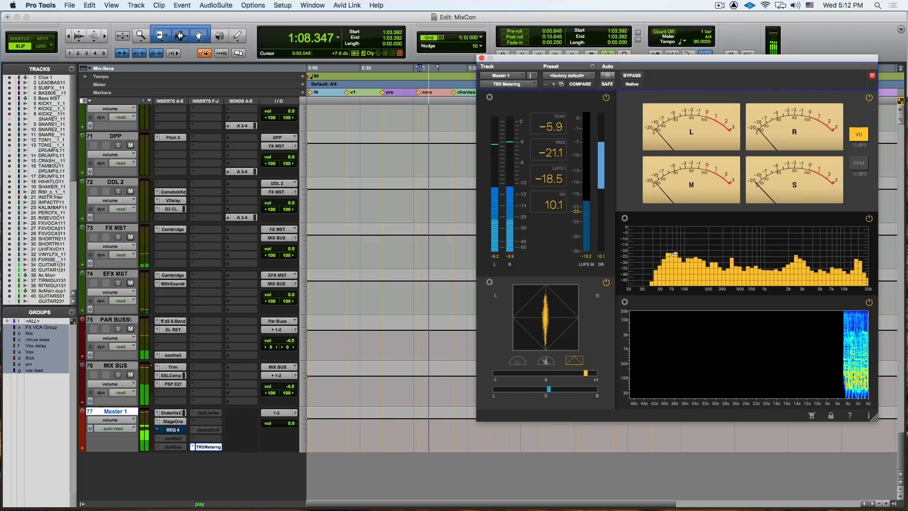
{"action": "key", "text": "space"}
{"action": "left_click", "coordinate": [174, 430]}
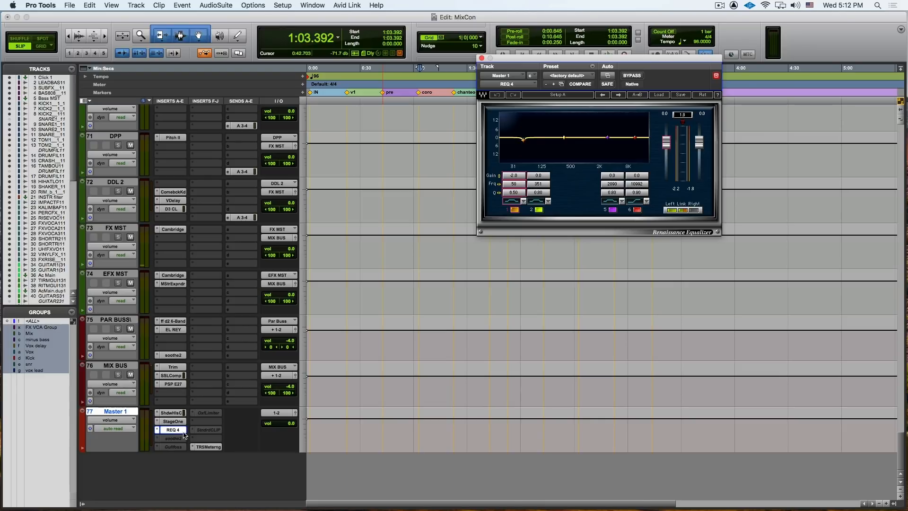
{"action": "left_click", "coordinate": [481, 58]}
Activate soothe2 on Master 1 and place its window so the whole plug-in is visible
{"action": "left_click", "coordinate": [172, 440]}
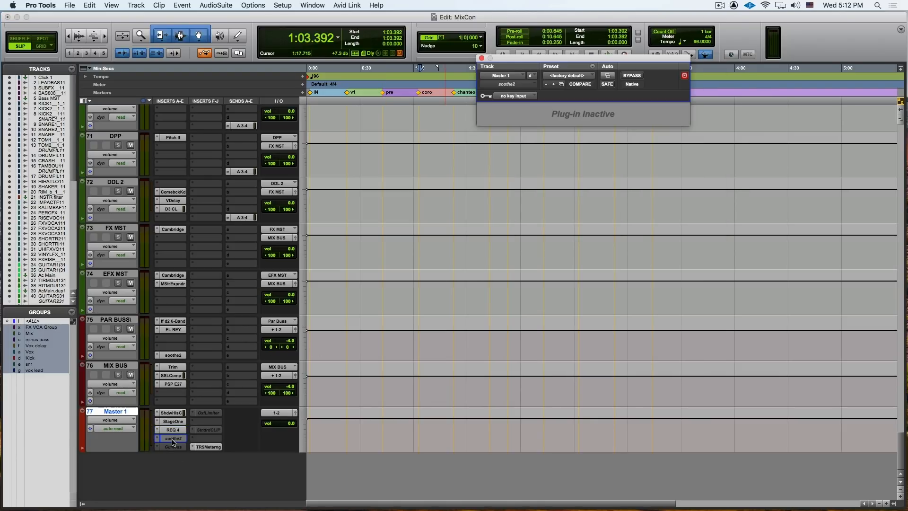
{"action": "left_click", "coordinate": [172, 440], "text": "ctrl+super"}
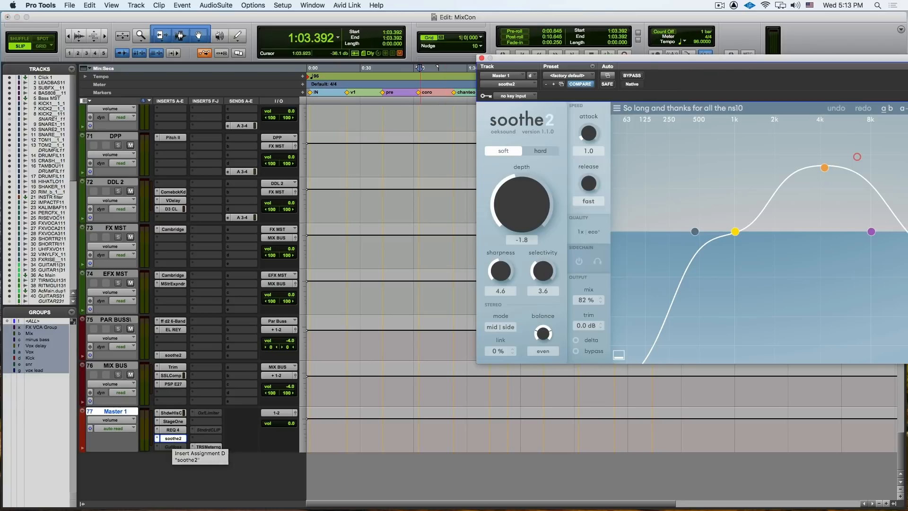
{"action": "left_click_drag", "start_coordinate": [694, 63], "coordinate": [540, 83]}
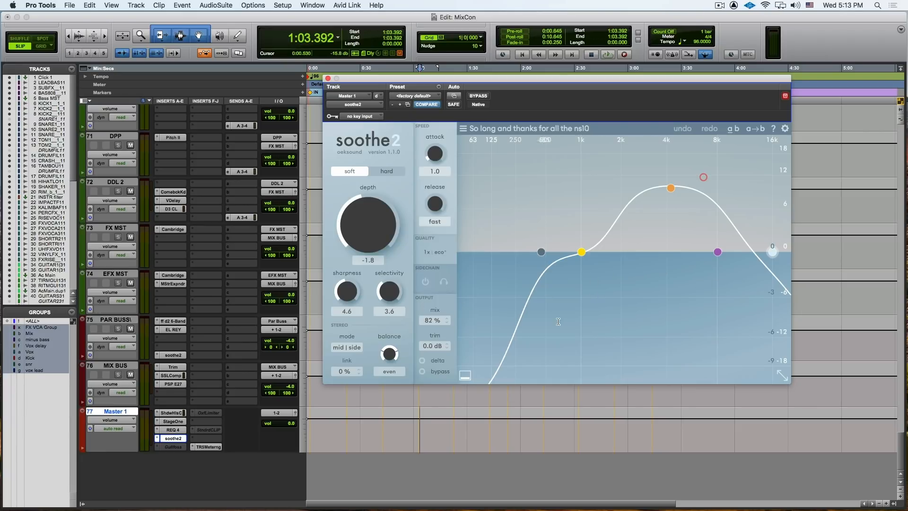
Review the soothe2 and El Rey settings on the PAR BUSS track, close the plug-in, and return to Master 1
{"action": "left_click", "coordinate": [172, 355]}
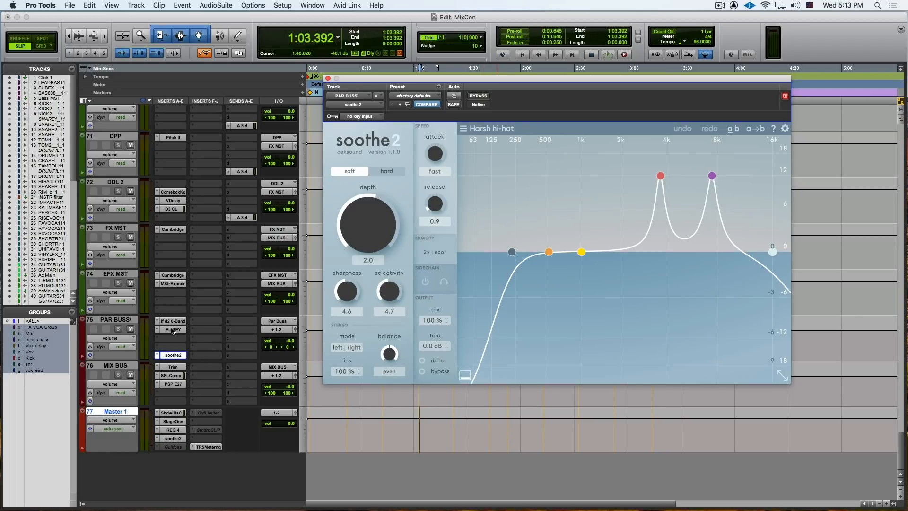
{"action": "left_click", "coordinate": [172, 330]}
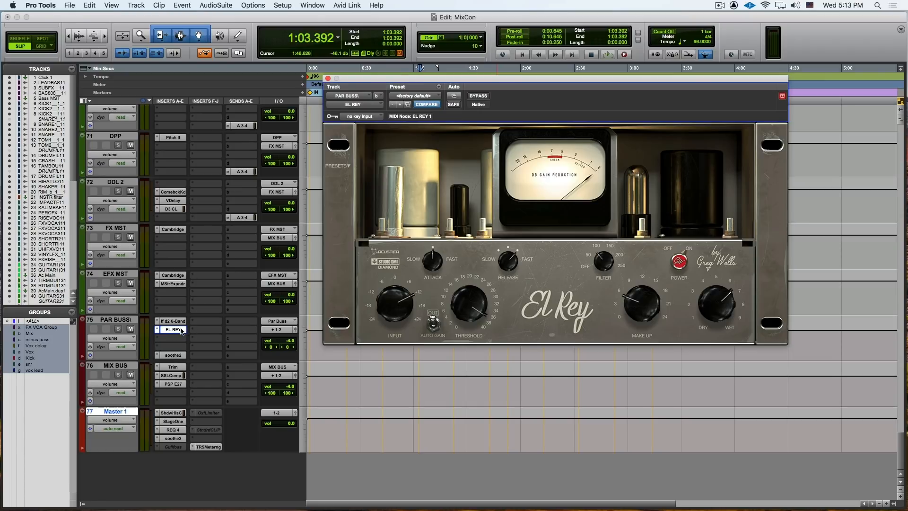
{"action": "left_click", "coordinate": [172, 355]}
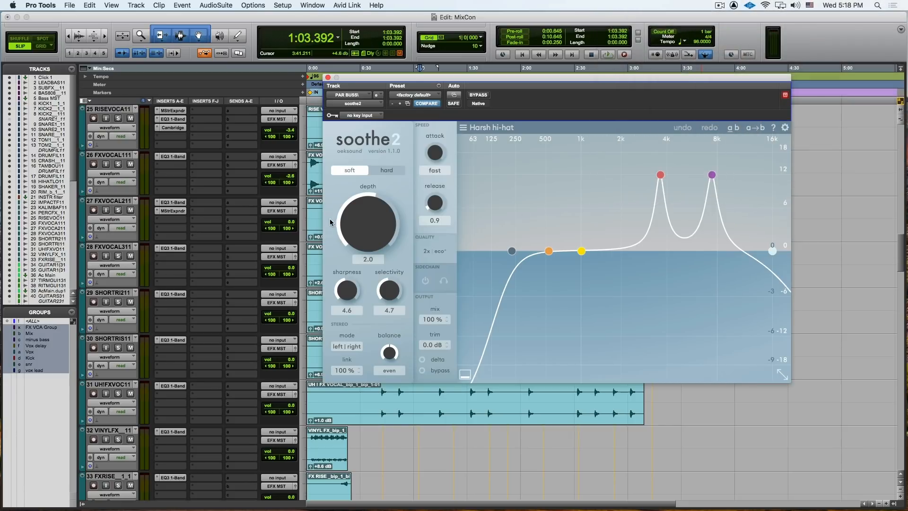
{"action": "scroll", "coordinate": [307, 225], "scroll_direction": "down", "scroll_amount": 15}
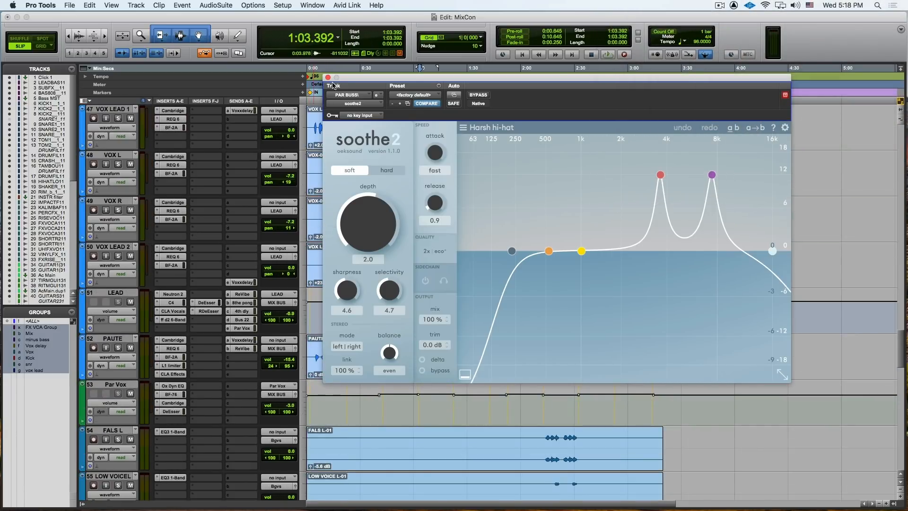
{"action": "left_click", "coordinate": [328, 77]}
{"action": "scroll", "coordinate": [322, 238], "scroll_direction": "down", "scroll_amount": 15}
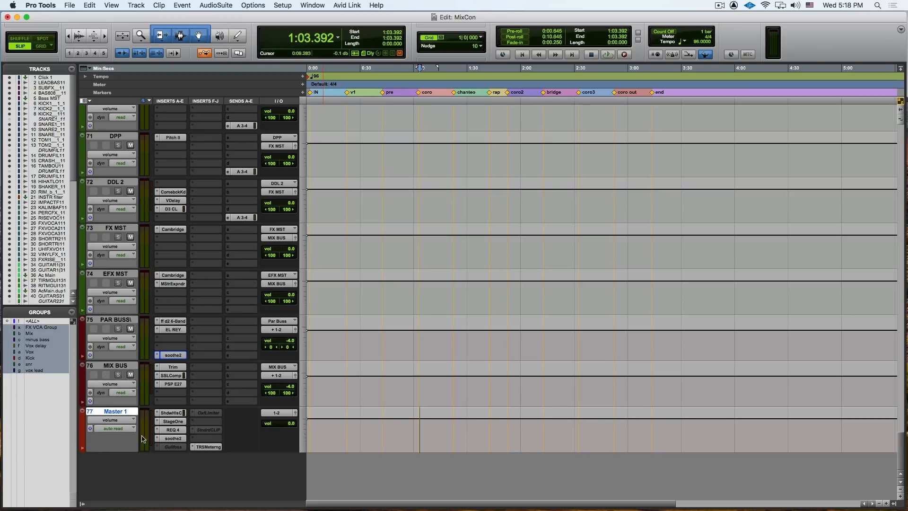
Compare the mix from 1:03.392 with soothe2 on Master 1 bypassed and enabled, stop, and close the plug-in
{"action": "left_click", "coordinate": [170, 439]}
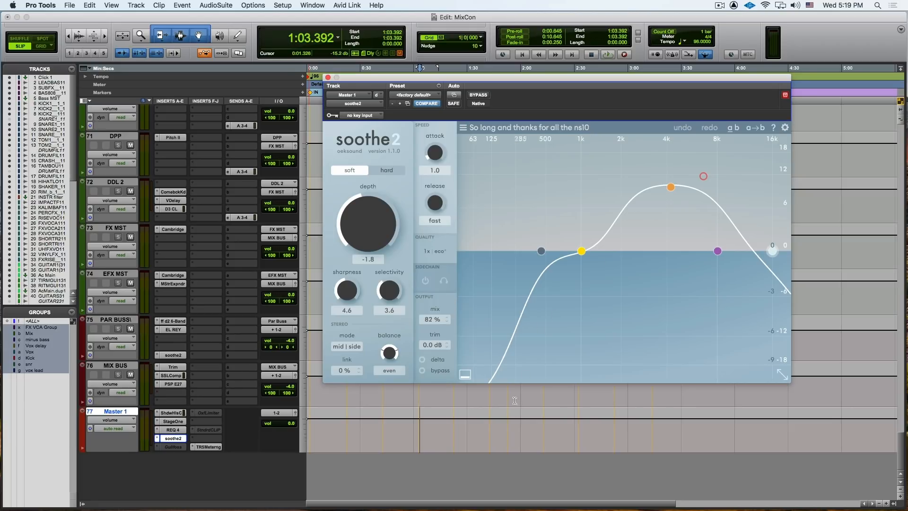
{"action": "key", "text": "space"}
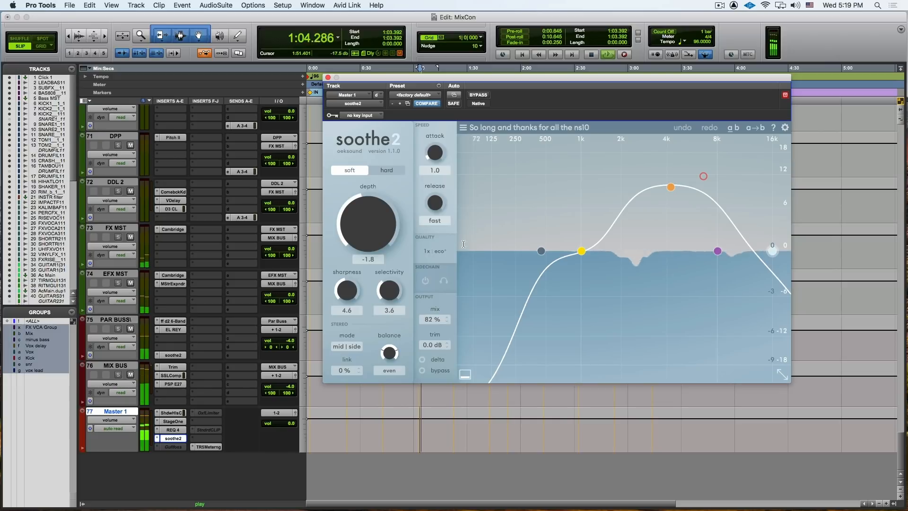
{"action": "left_click", "coordinate": [478, 95]}
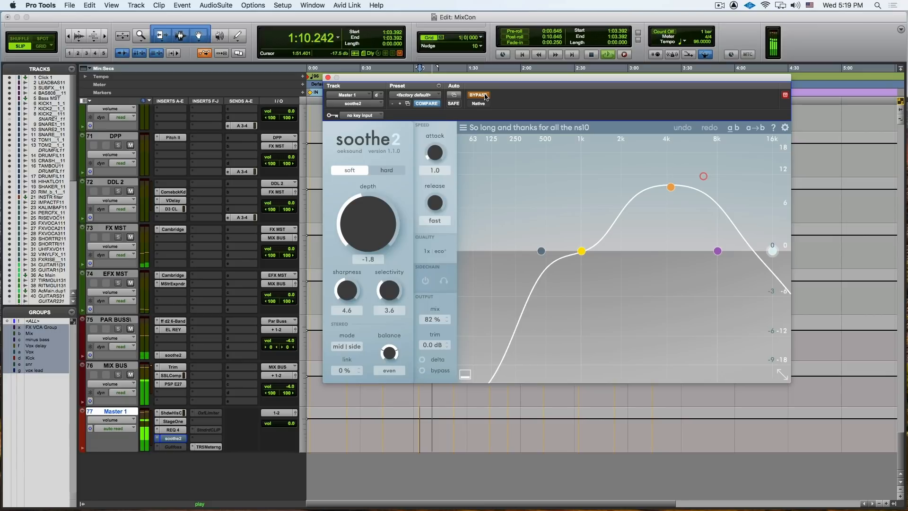
{"action": "left_click", "coordinate": [485, 97]}
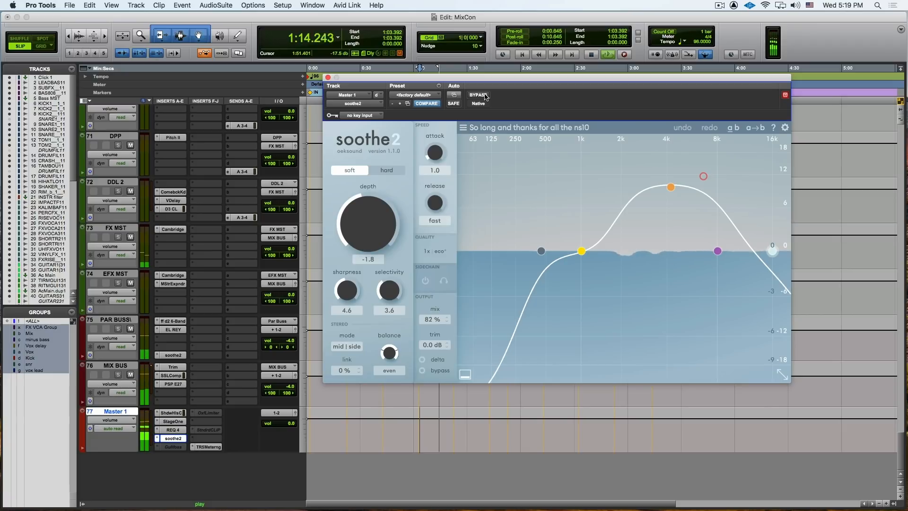
{"action": "key", "text": "space"}
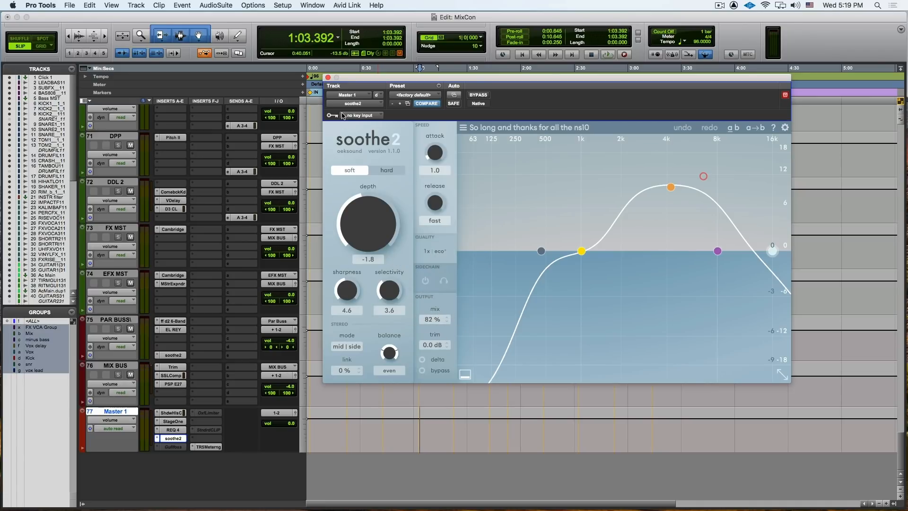
{"action": "left_click", "coordinate": [327, 78]}
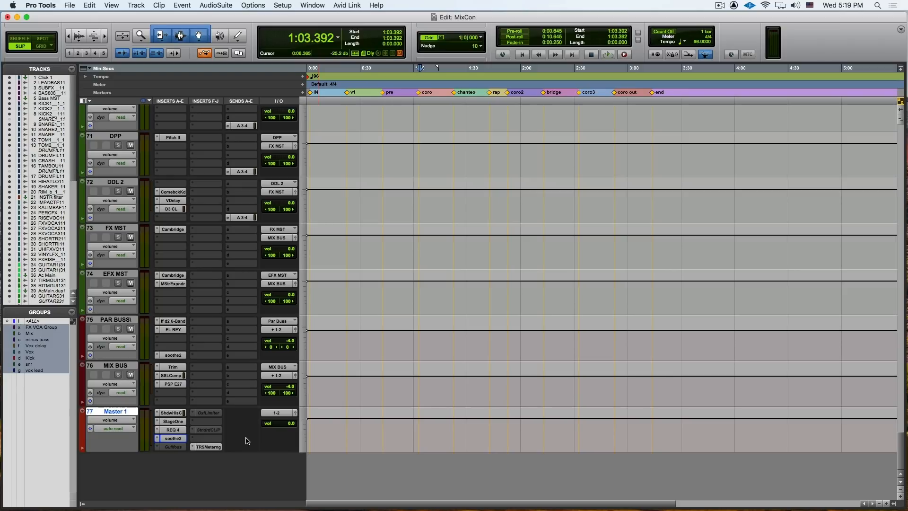
Activate Gullfoss on Master 1, open it to review its settings, and close it
{"action": "left_click", "coordinate": [178, 448], "text": "ctrl+super"}
{"action": "left_click", "coordinate": [164, 447], "text": "super"}
{"action": "left_click", "coordinate": [173, 446]}
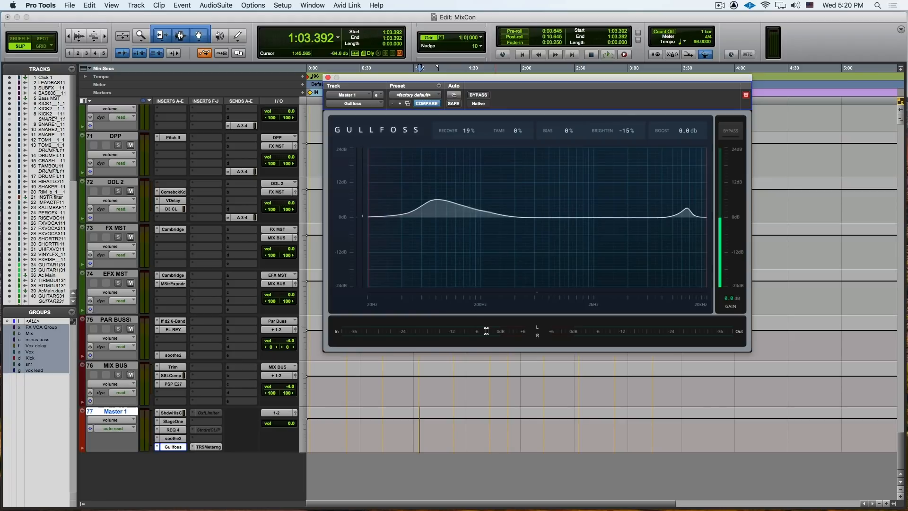
{"action": "left_click", "coordinate": [328, 78]}
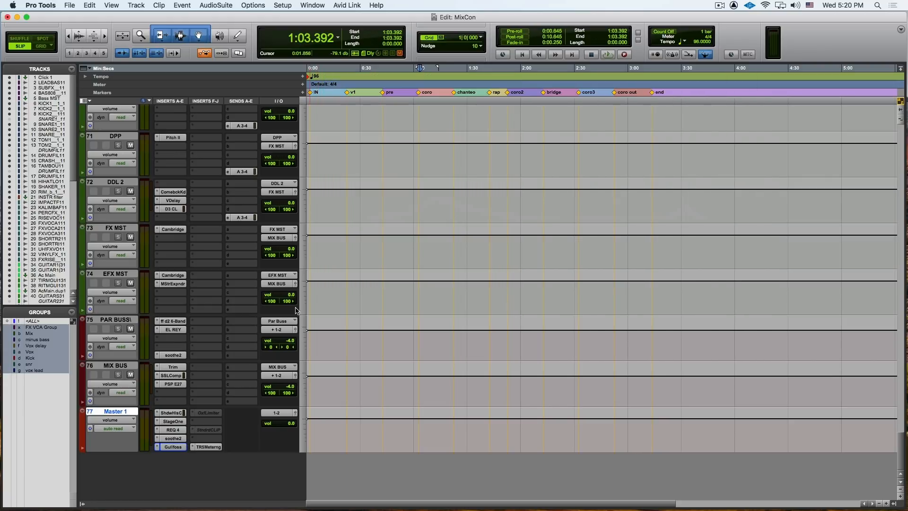
Activate and open the Oxford Limiter on Master 1, play from 1:03.392, and raise its input gain to +2.16 dB
{"action": "left_click", "coordinate": [206, 414], "text": "ctrl+super"}
{"action": "left_click", "coordinate": [206, 414]}
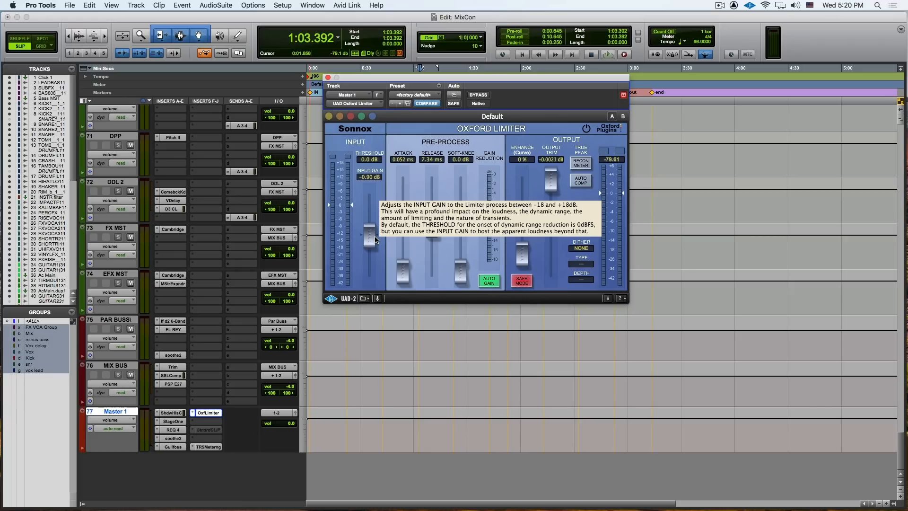
{"action": "key", "text": "space"}
{"action": "left_click_drag", "start_coordinate": [376, 239], "coordinate": [373, 235]}
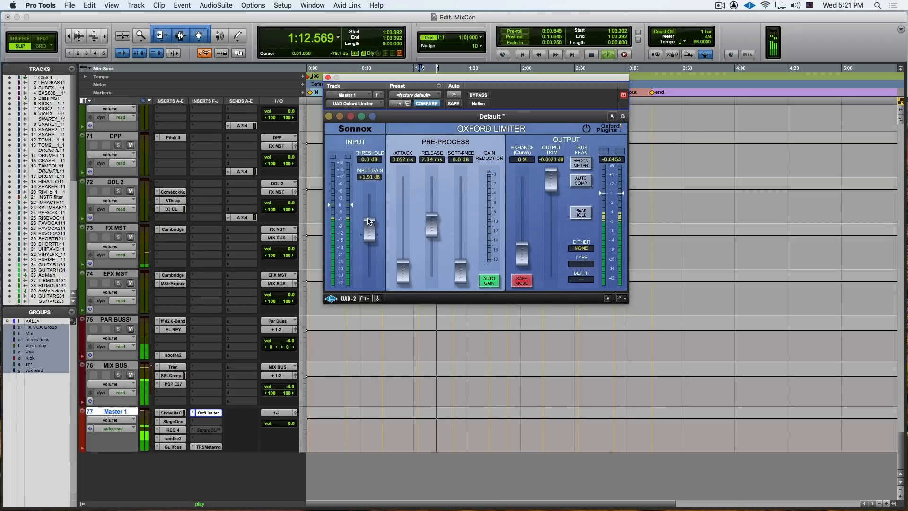
{"action": "left_click_drag", "start_coordinate": [370, 224], "coordinate": [370, 221]}
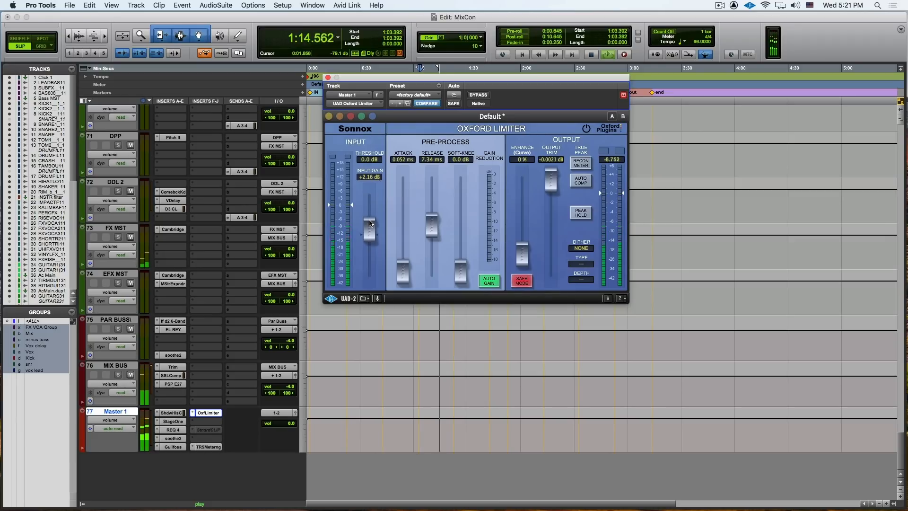
Compare the mix with the Oxford Limiter on Master 1 bypassed and enabled, close the plug-in, and stop playback
{"action": "left_click", "coordinate": [478, 96]}
{"action": "left_click", "coordinate": [478, 95]}
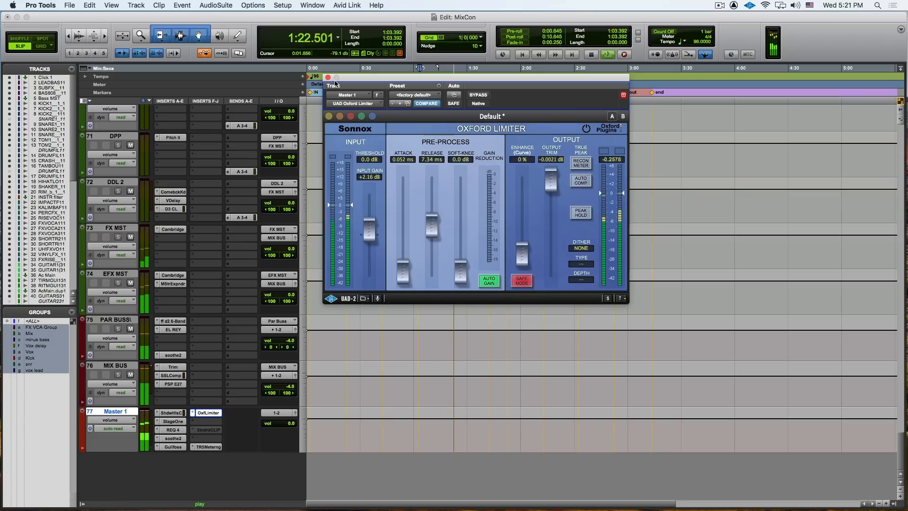
{"action": "left_click", "coordinate": [328, 77]}
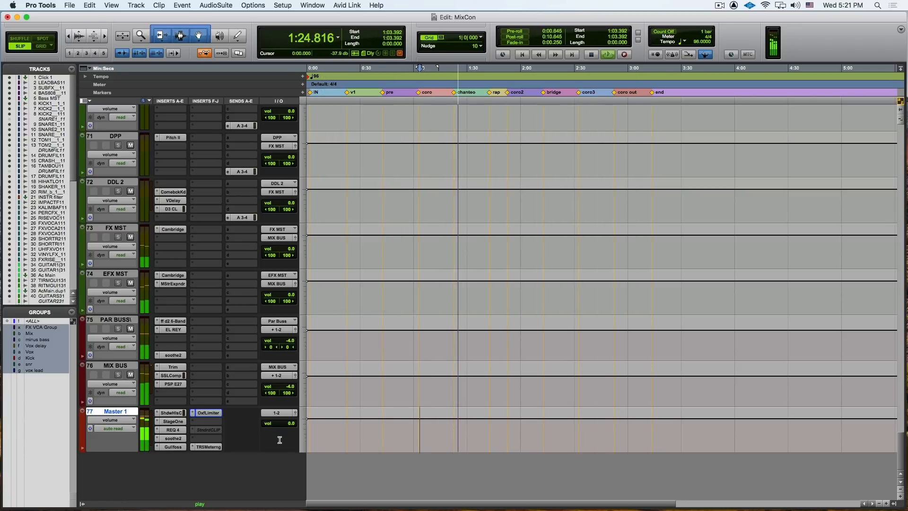
{"action": "key", "text": "space"}
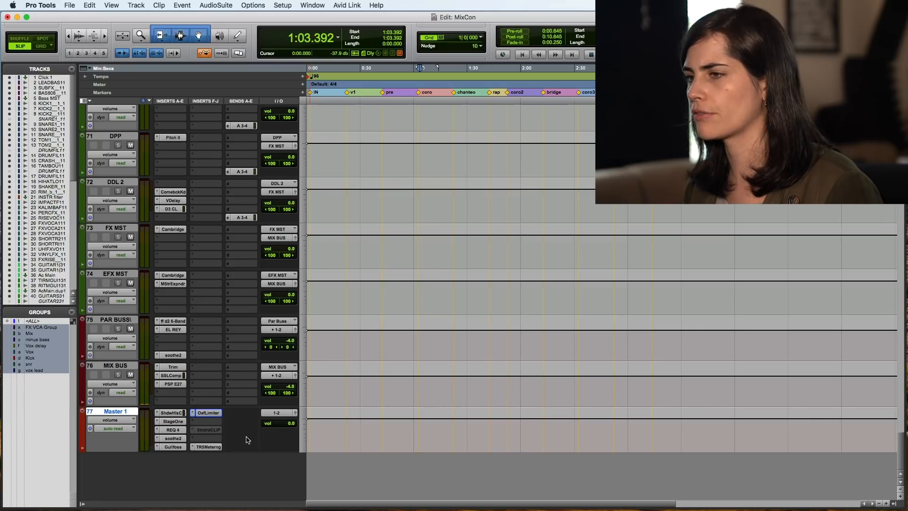
Activate StandardCLIP on Master 1, audition its bypass while playing from 1:03.392, and check the levels in TR5 Metering
{"action": "left_click", "coordinate": [213, 431]}
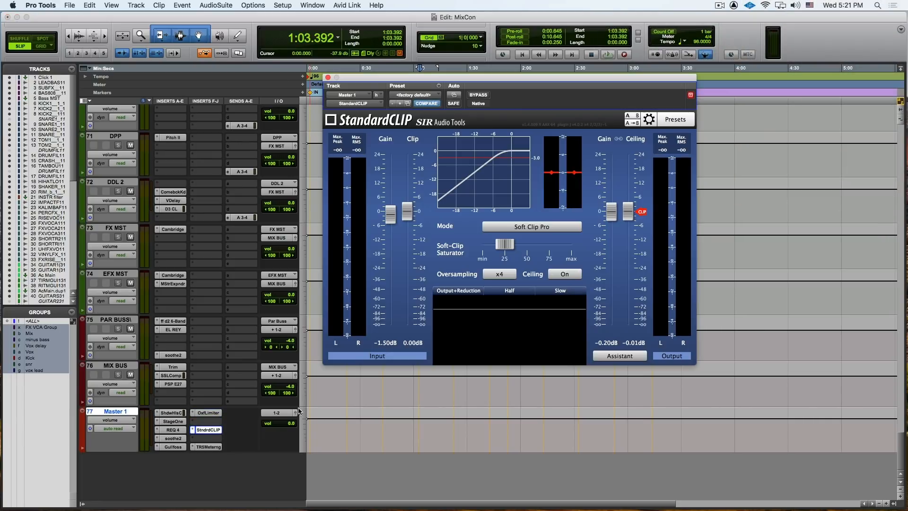
{"action": "mouse_move", "coordinate": [521, 263]}
{"action": "key", "text": "space"}
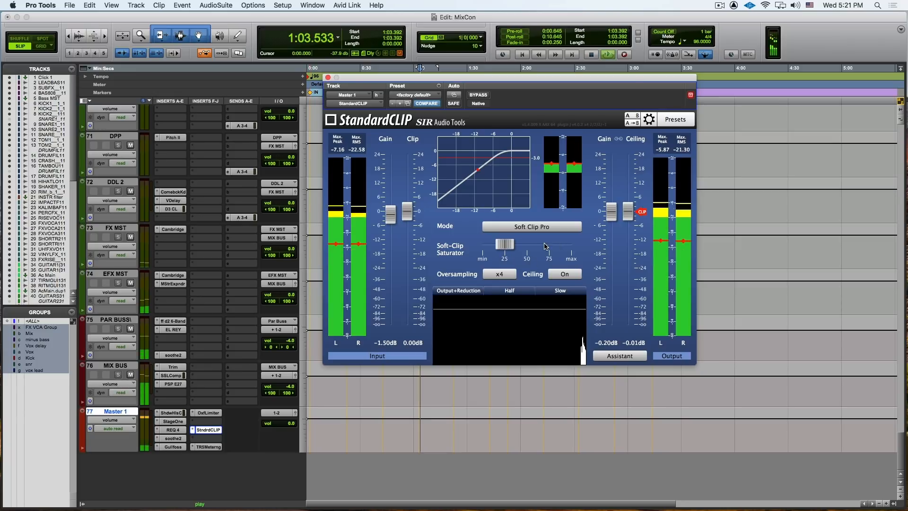
{"action": "left_click", "coordinate": [479, 95]}
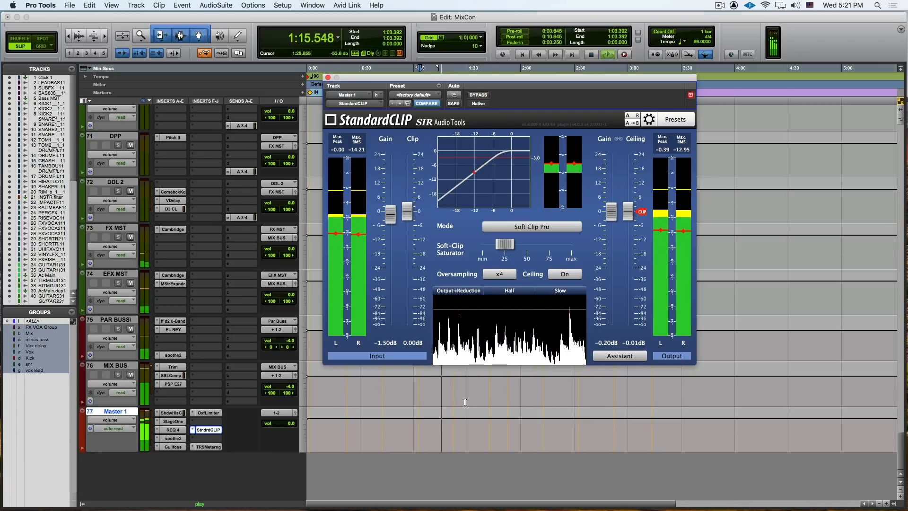
{"action": "left_click", "coordinate": [216, 447]}
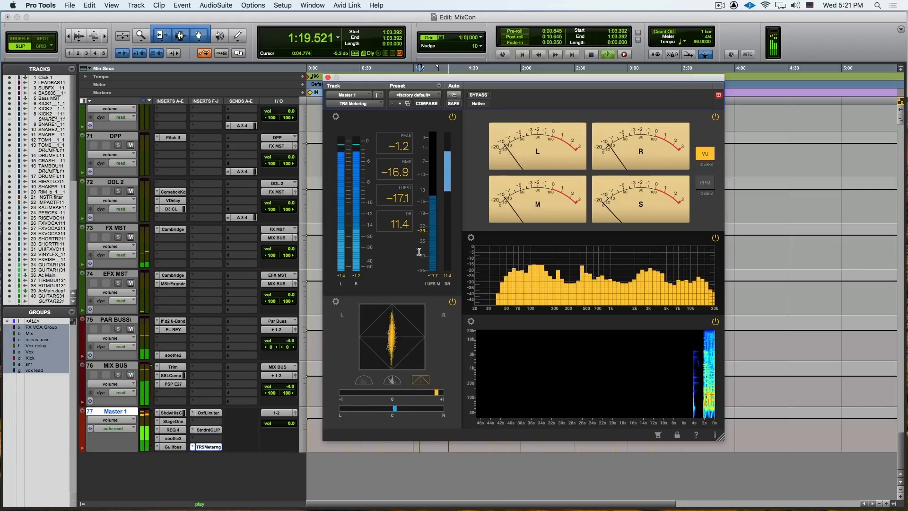
Raise the StandardCLIP input gain to 1.10 dB, recheck the loudness in TR5 Metering, and stop playback
{"action": "left_click", "coordinate": [208, 429]}
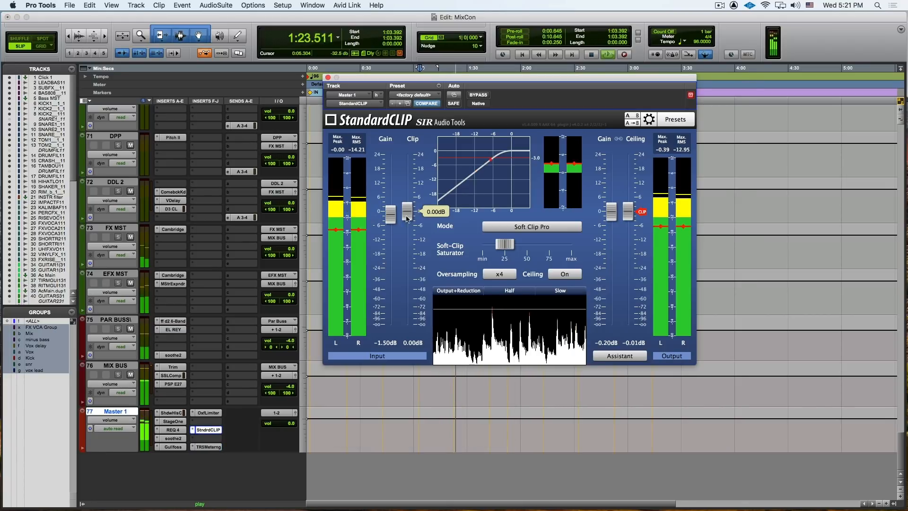
{"action": "scroll", "coordinate": [394, 216], "scroll_direction": "up", "scroll_amount": 1}
{"action": "left_click_drag", "start_coordinate": [394, 215], "coordinate": [395, 212]}
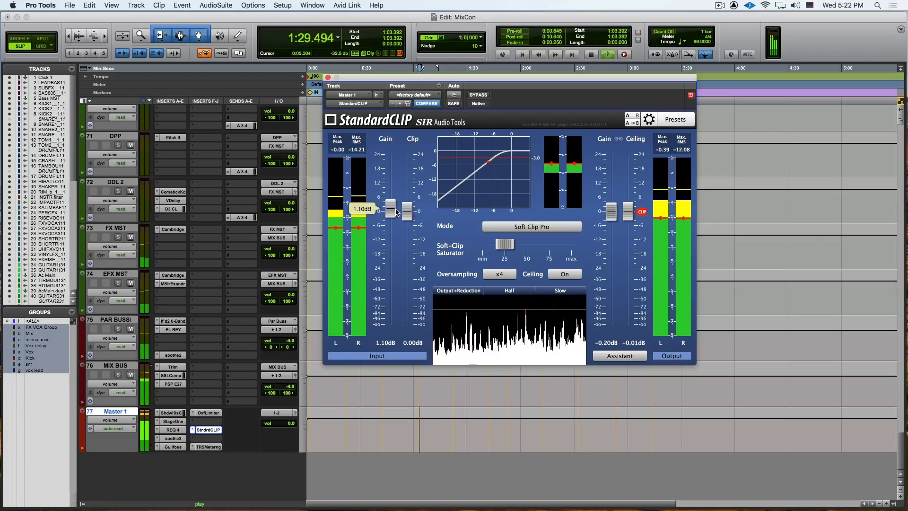
{"action": "left_click", "coordinate": [207, 447]}
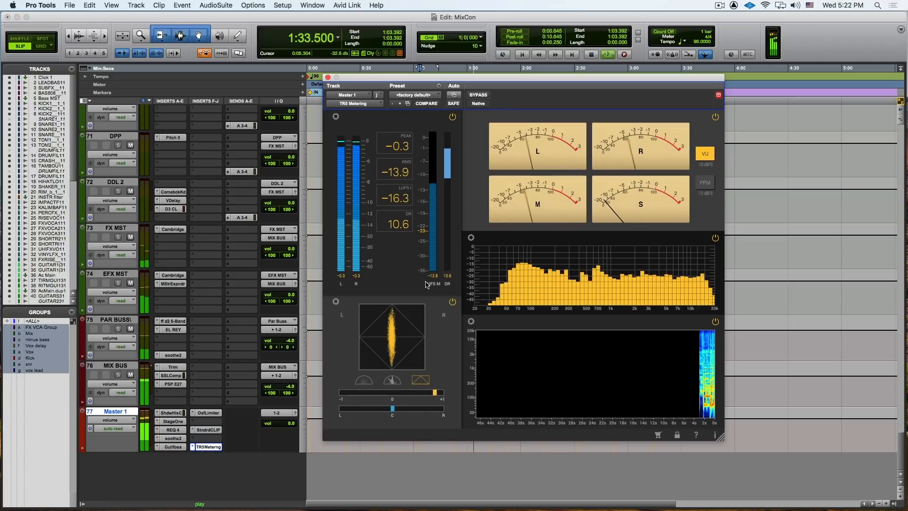
{"action": "key", "text": "space"}
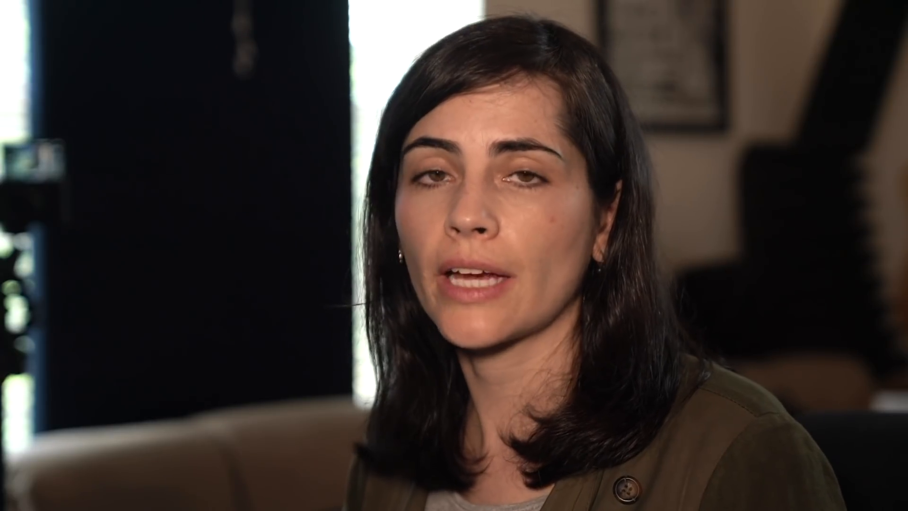